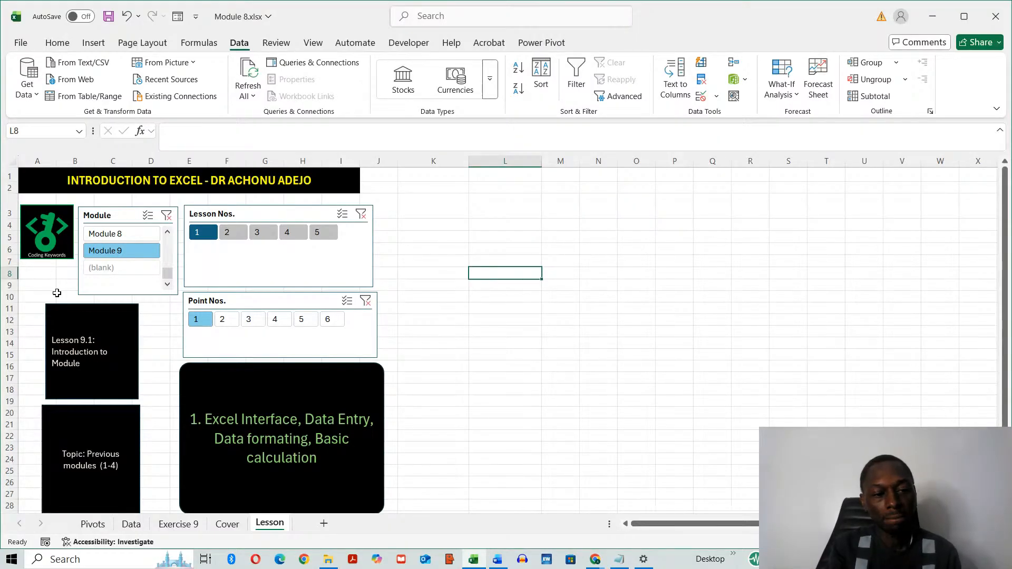
# - Go through points 2 to 6 of Module 9 lesson 1 with the slicer and return to point 1
pyautogui.click(231, 324)
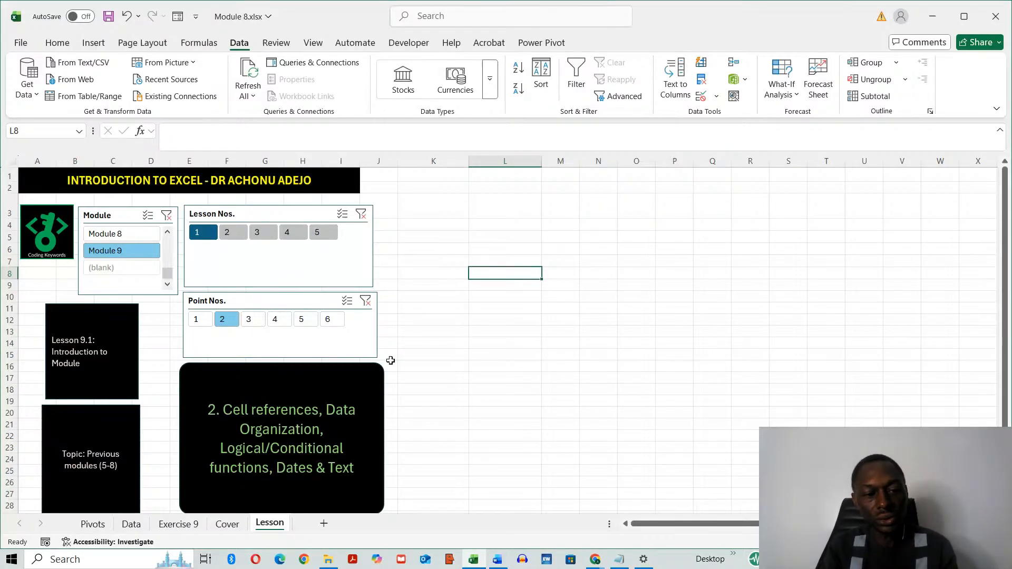
pyautogui.click(249, 325)
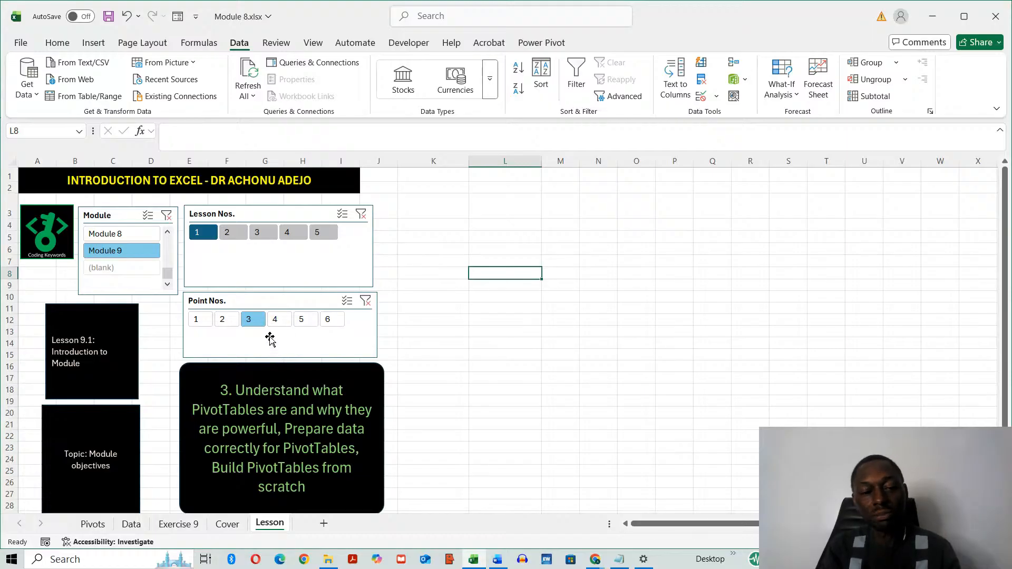
pyautogui.click(275, 322)
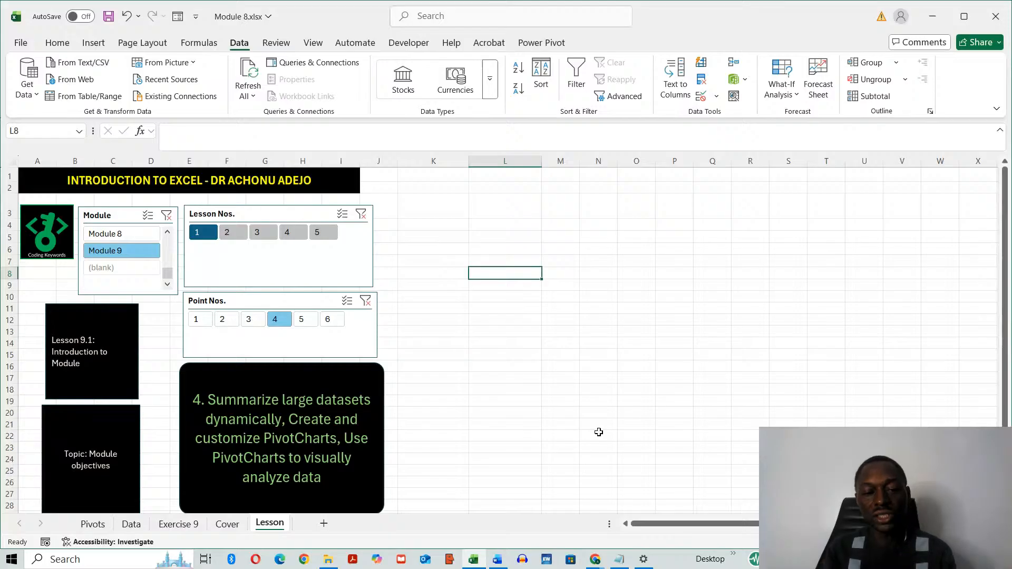
pyautogui.click(310, 321)
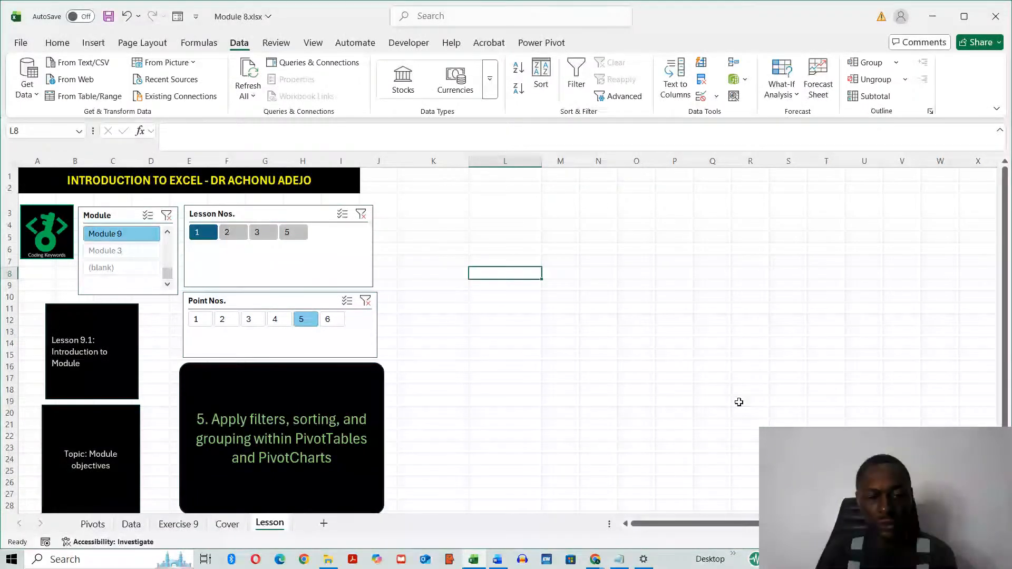
pyautogui.click(333, 320)
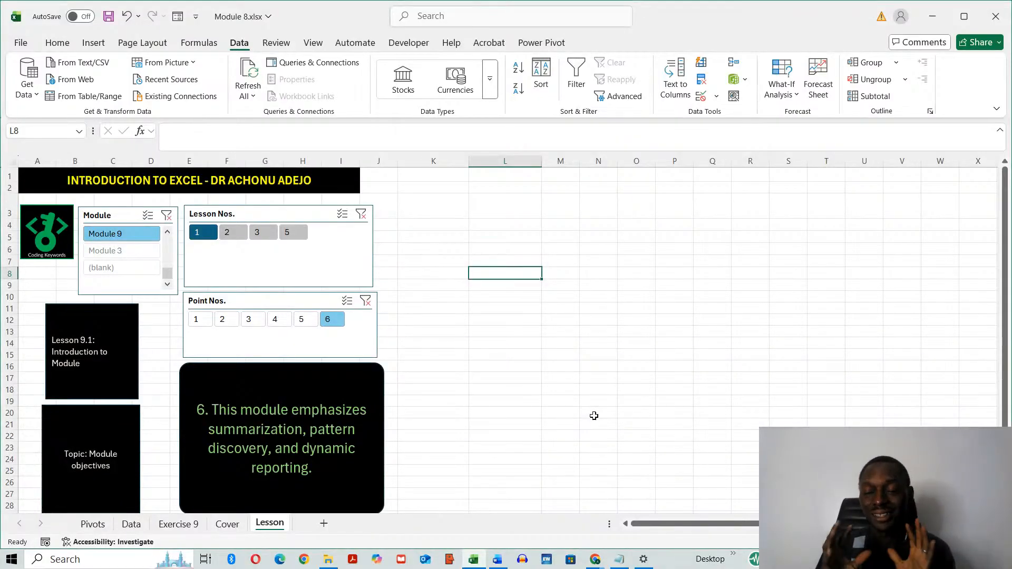
pyautogui.click(197, 320)
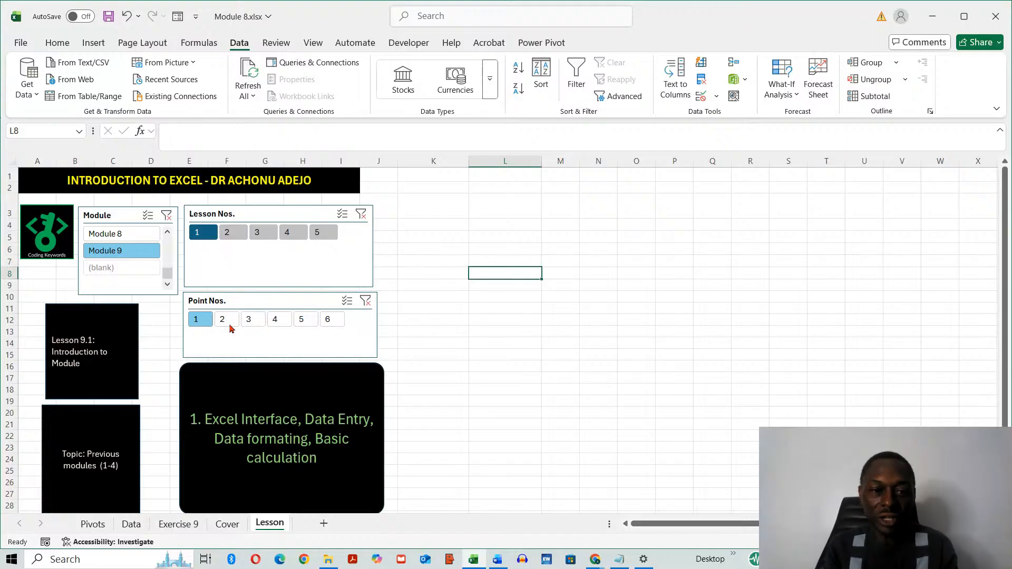
# - Show lesson 2 of Module 9, check the live stream in YouTube Studio and return to the workbook
pyautogui.click(227, 235)
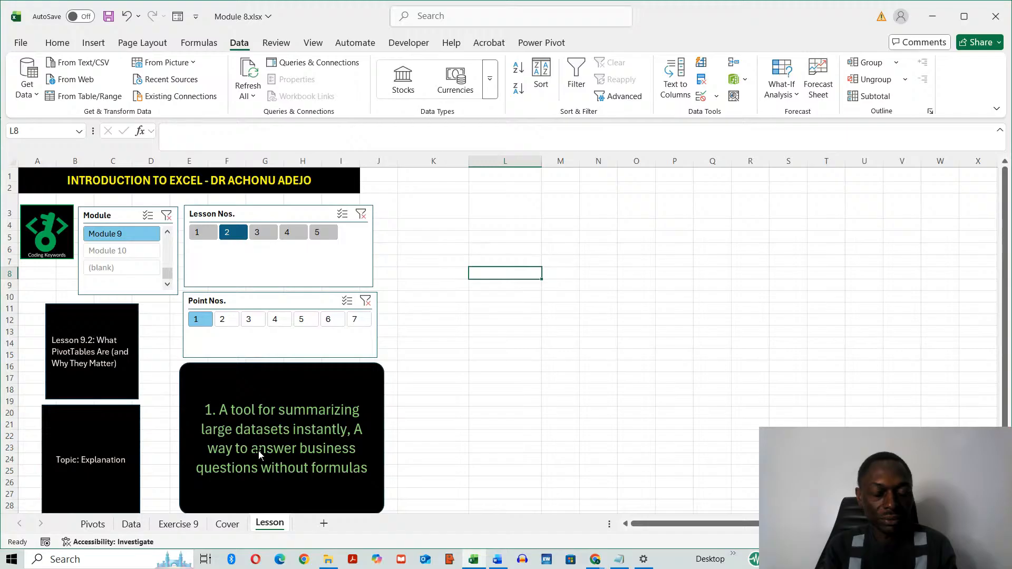
pyautogui.hotkey('alt', 'Tab')
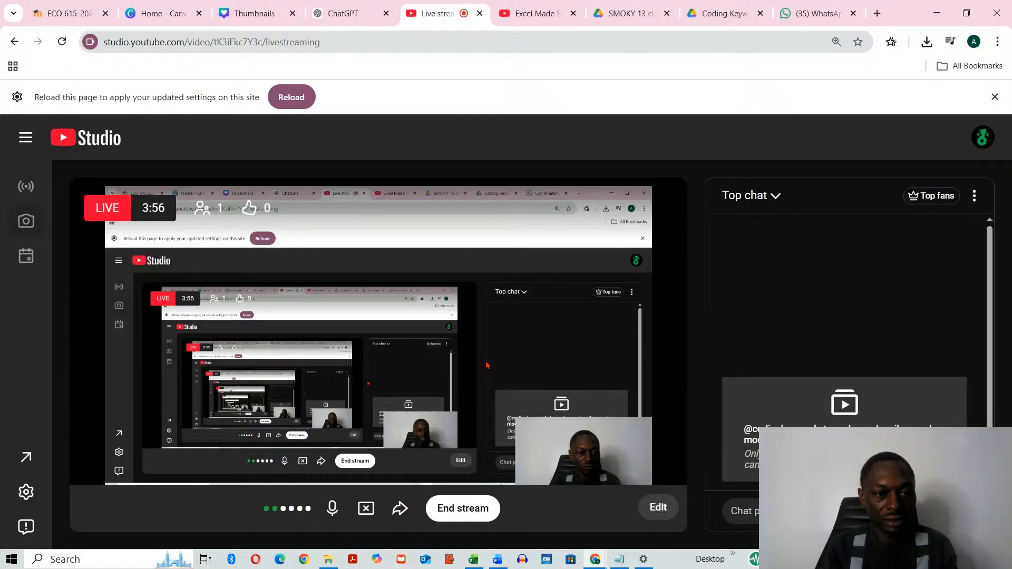
pyautogui.hotkey('alt', 'Tab')
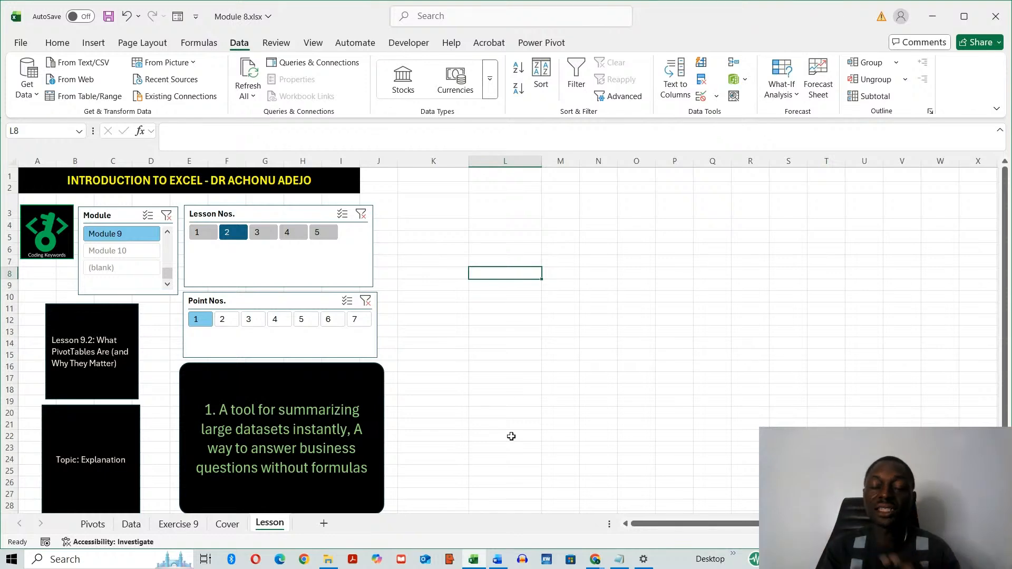
# - Go through points 2 to 7 of lesson 2 with the slicer and return to point 1
pyautogui.click(226, 319)
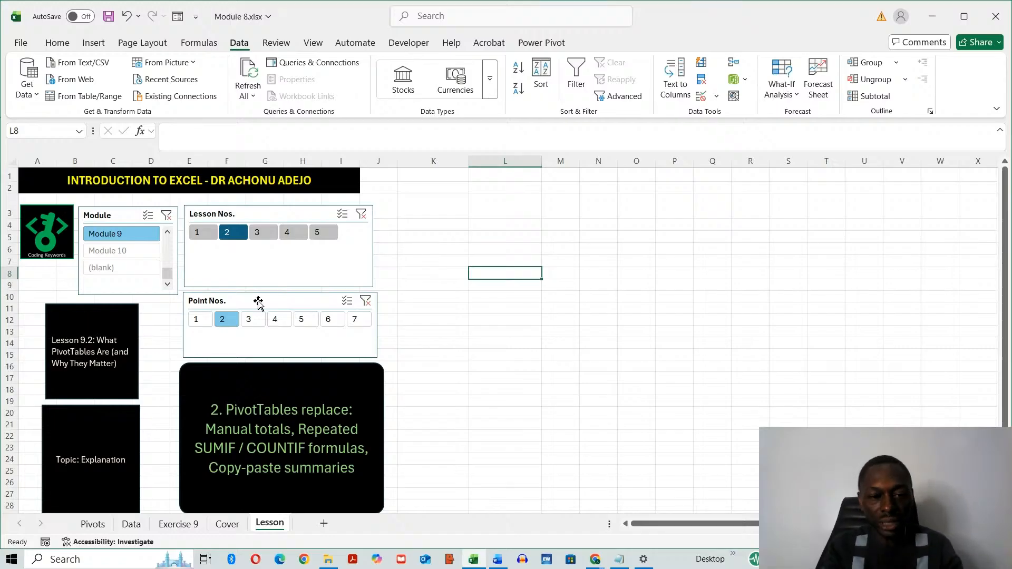
pyautogui.click(252, 320)
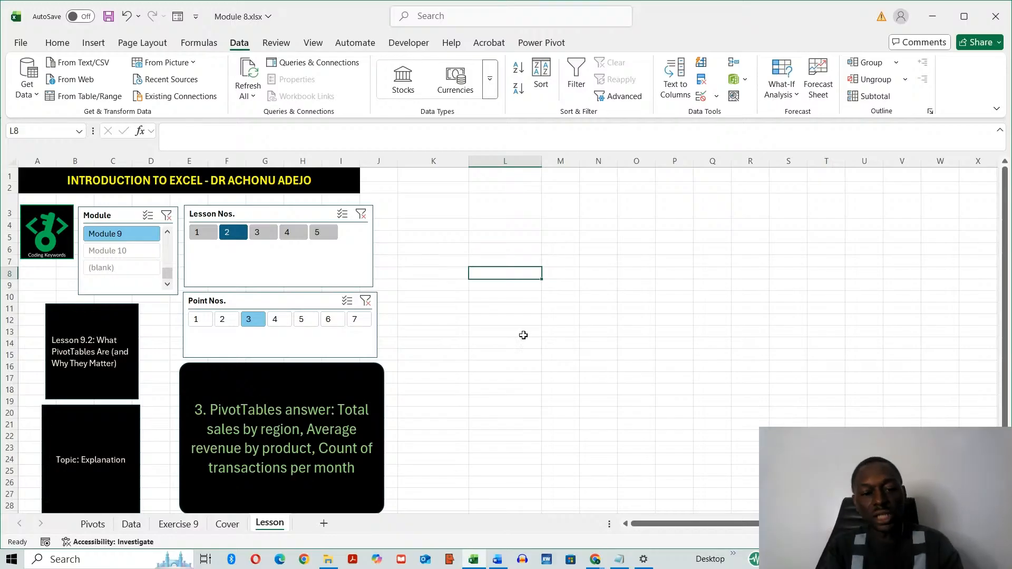
pyautogui.click(275, 323)
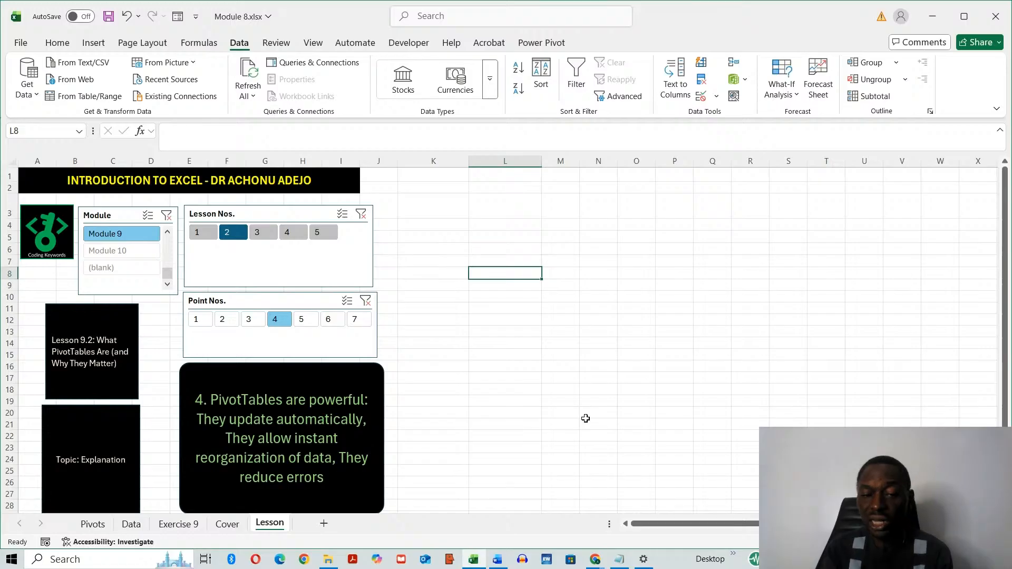
pyautogui.click(303, 320)
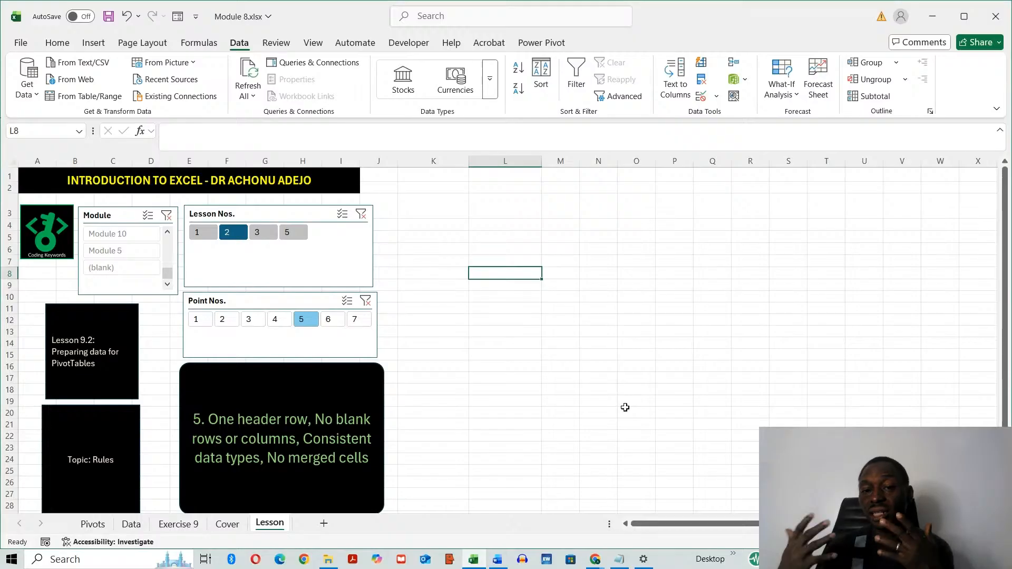
pyautogui.click(335, 326)
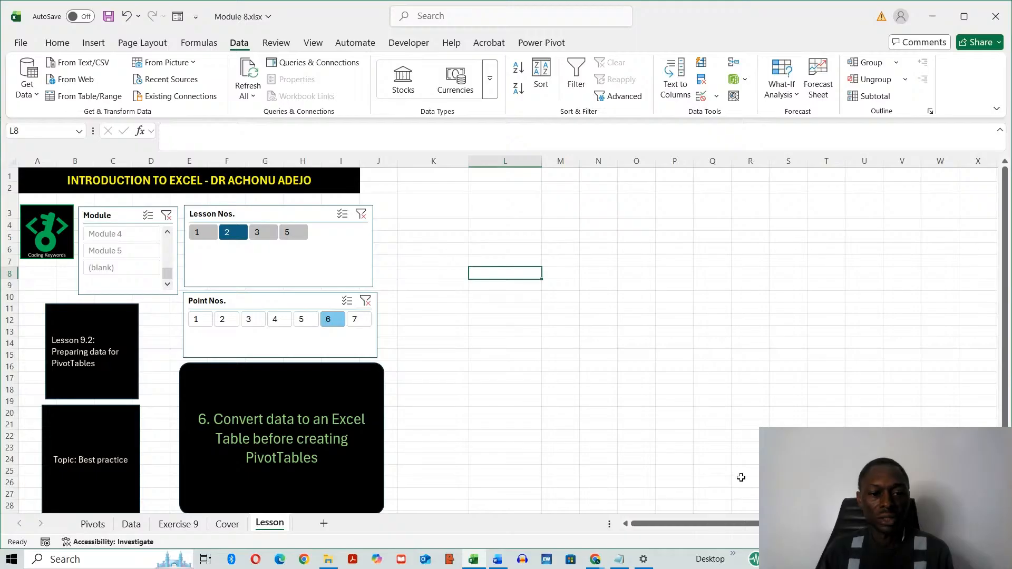
pyautogui.click(359, 320)
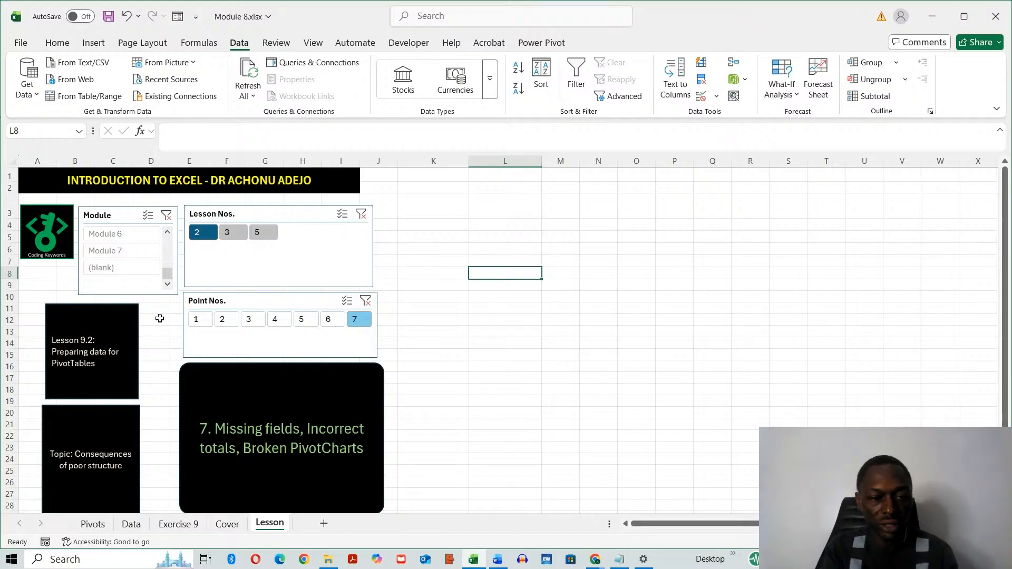
pyautogui.click(201, 320)
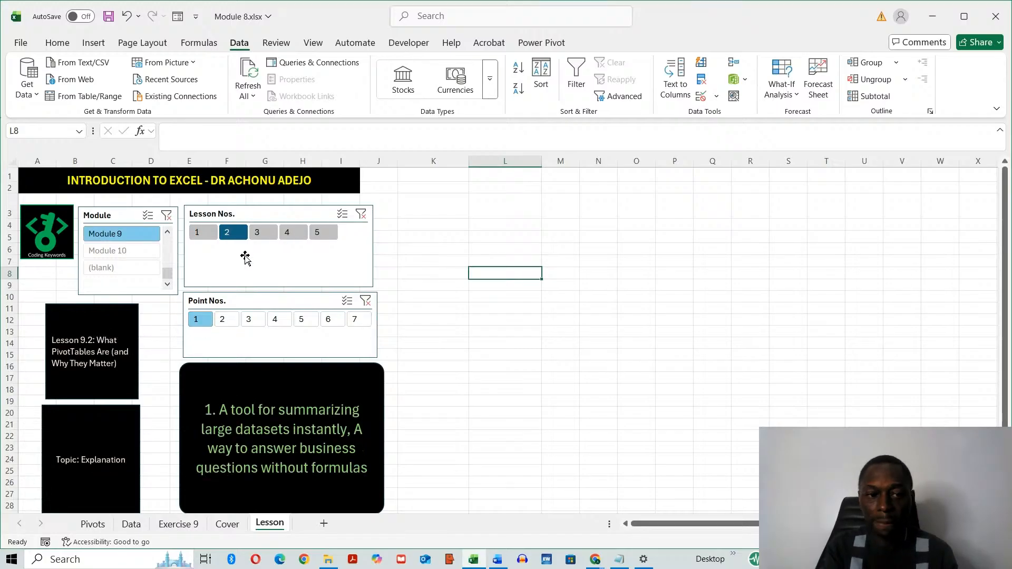
# - Filter the lesson view to lesson 3, check the live stream in YouTube Studio and return to the workbook
pyautogui.click(260, 244)
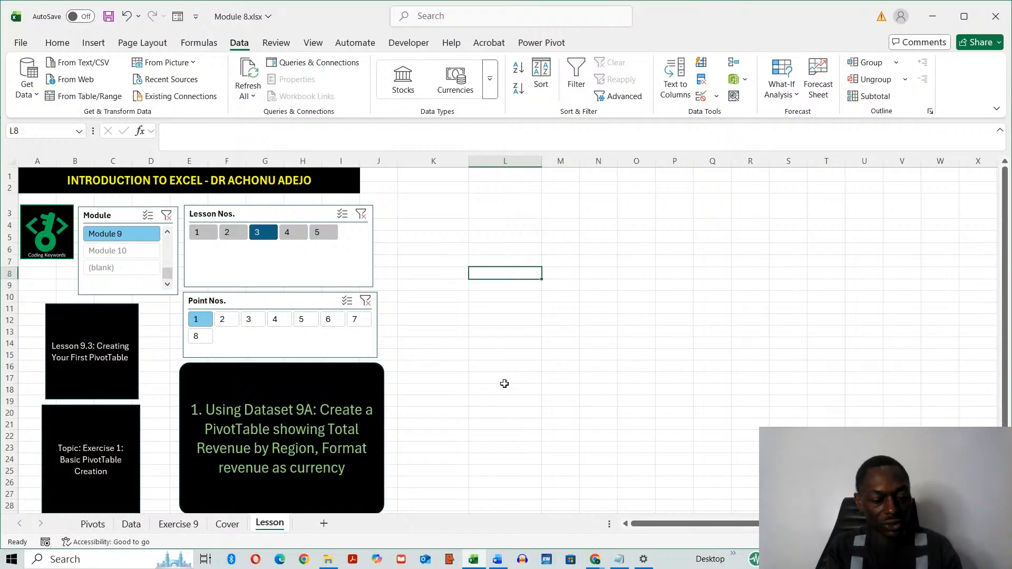
pyautogui.hotkey('alt', 'Tab')
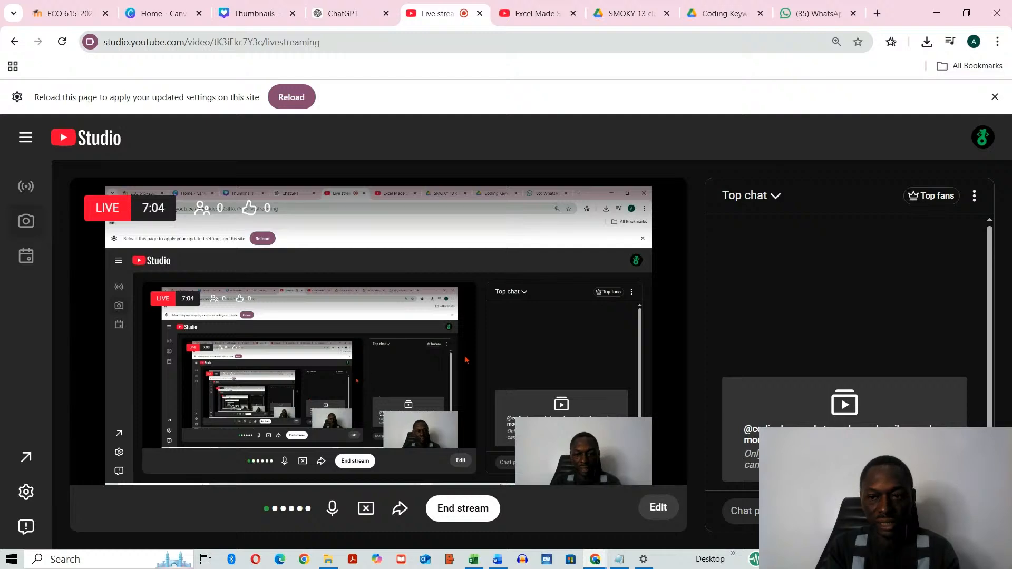
pyautogui.hotkey('alt', 'Tab')
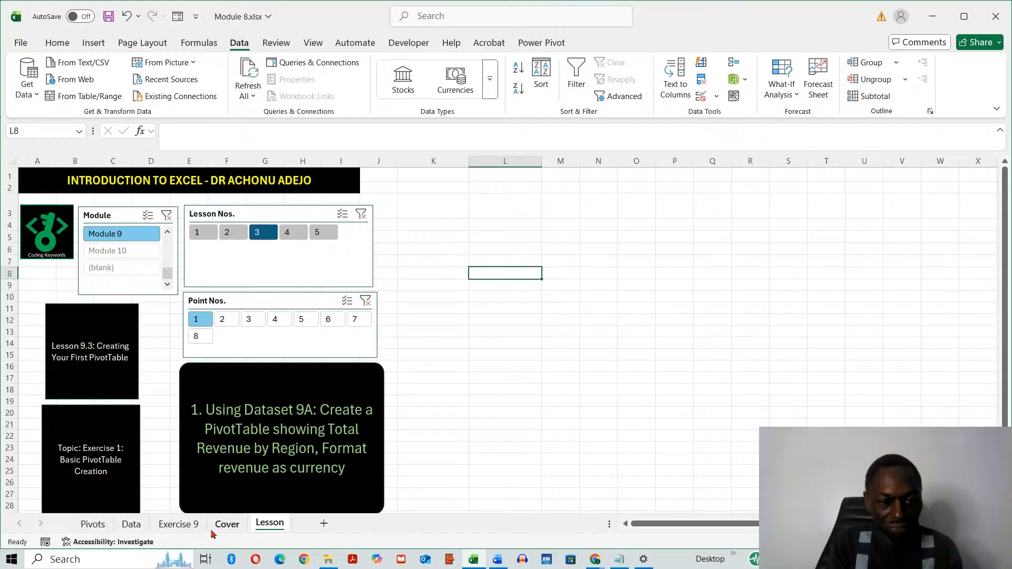
# - Copy the Dataset 9A range A1:G8 from the Exercise 9 sheet to L1 on the Lesson sheet and widen columns M to O
pyautogui.click(189, 526)
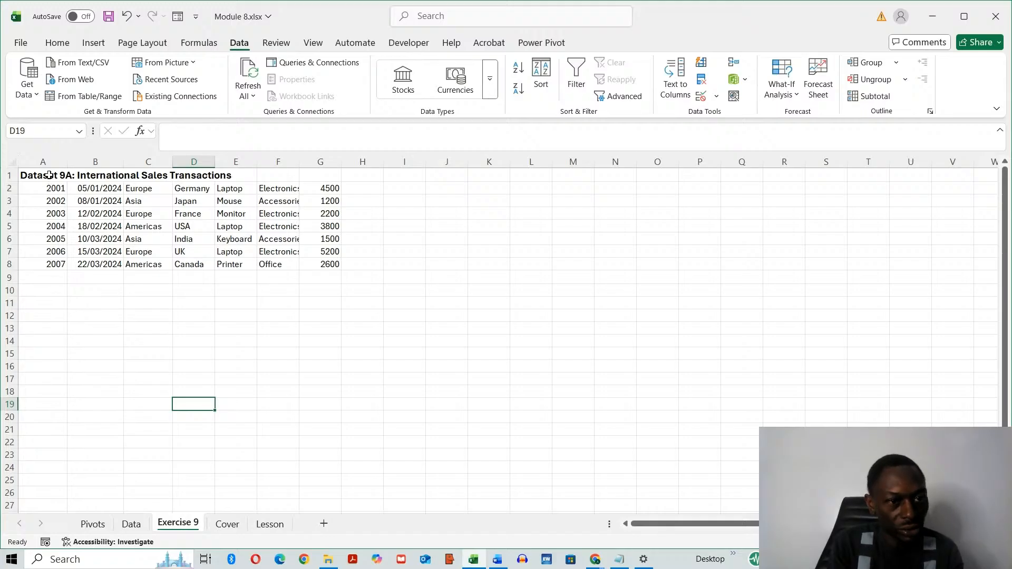
pyautogui.moveTo(47, 175); pyautogui.dragTo(334, 264)
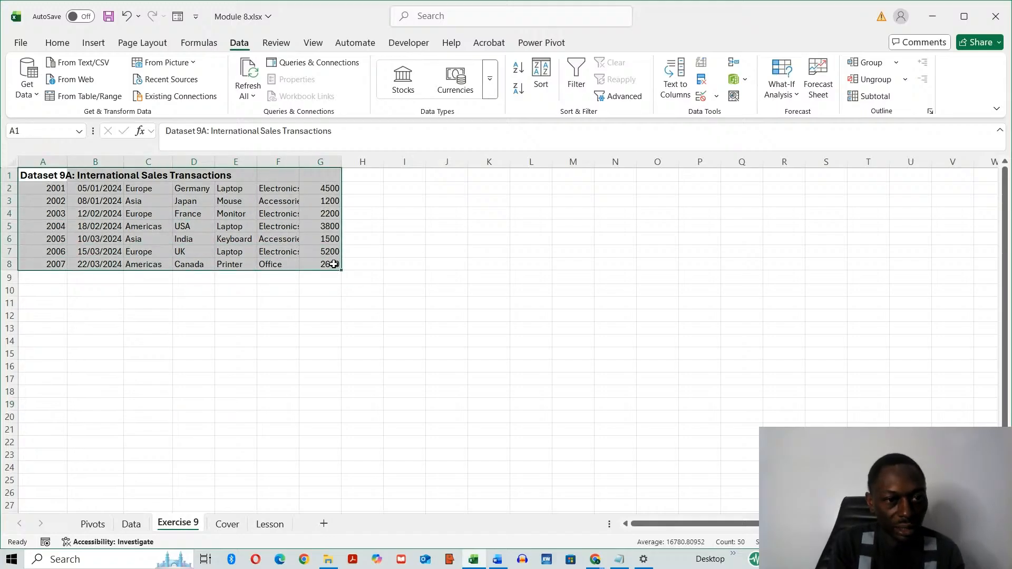
pyautogui.hotkey('ctrl', 'c')
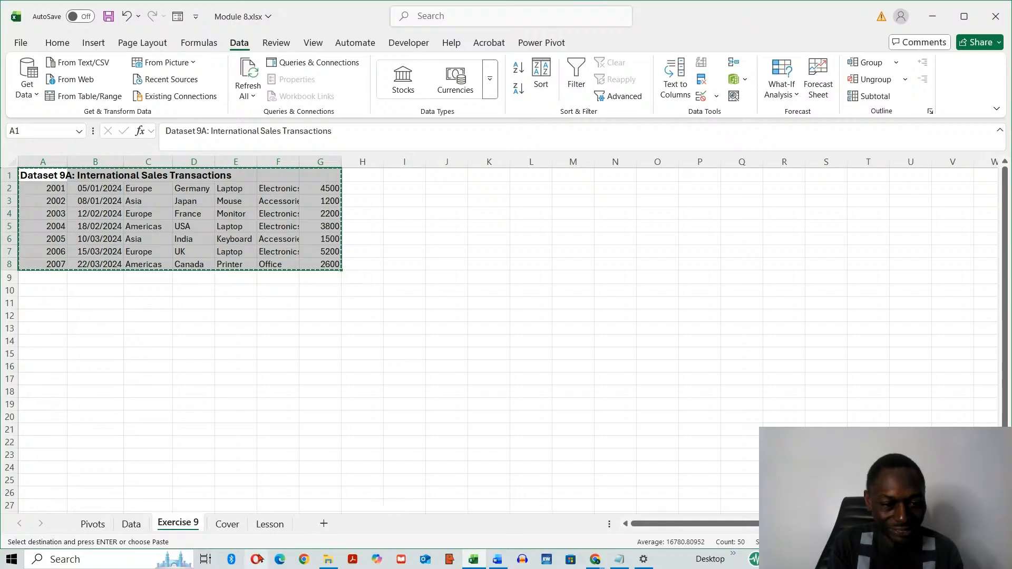
pyautogui.click(270, 524)
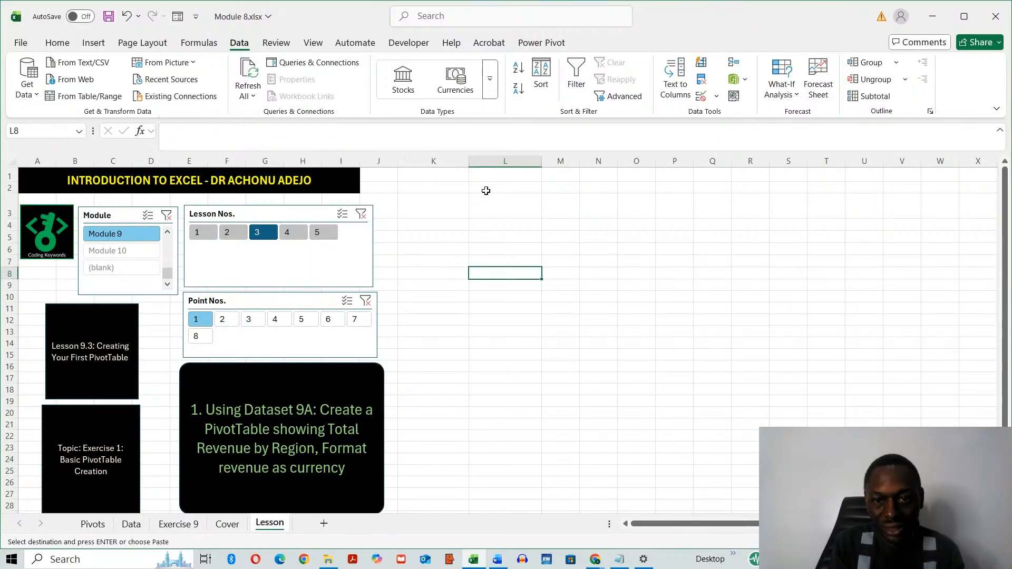
pyautogui.moveTo(579, 161); pyautogui.dragTo(799, 161)
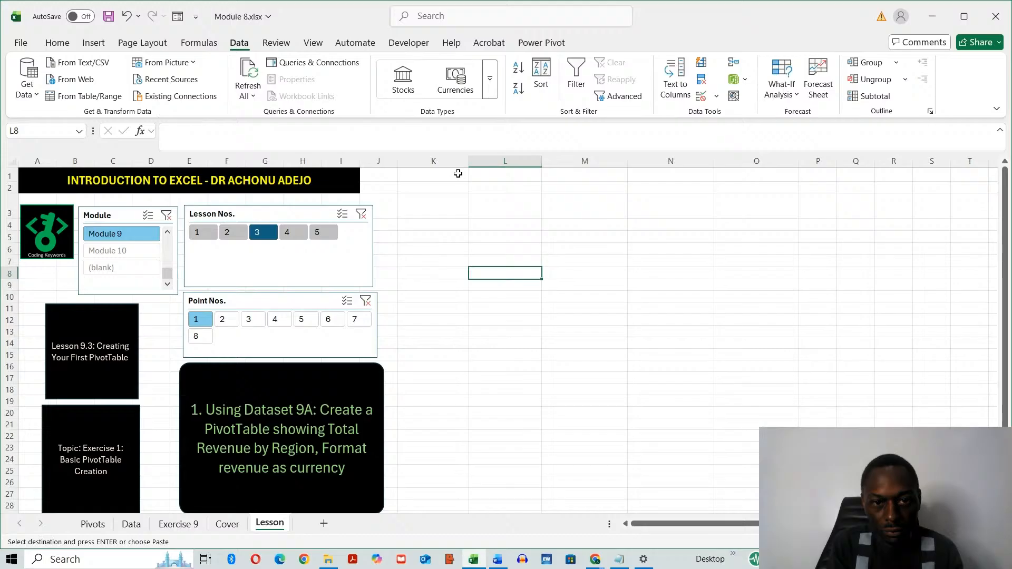
pyautogui.click(497, 174)
pyautogui.hotkey('ctrl', 'v')
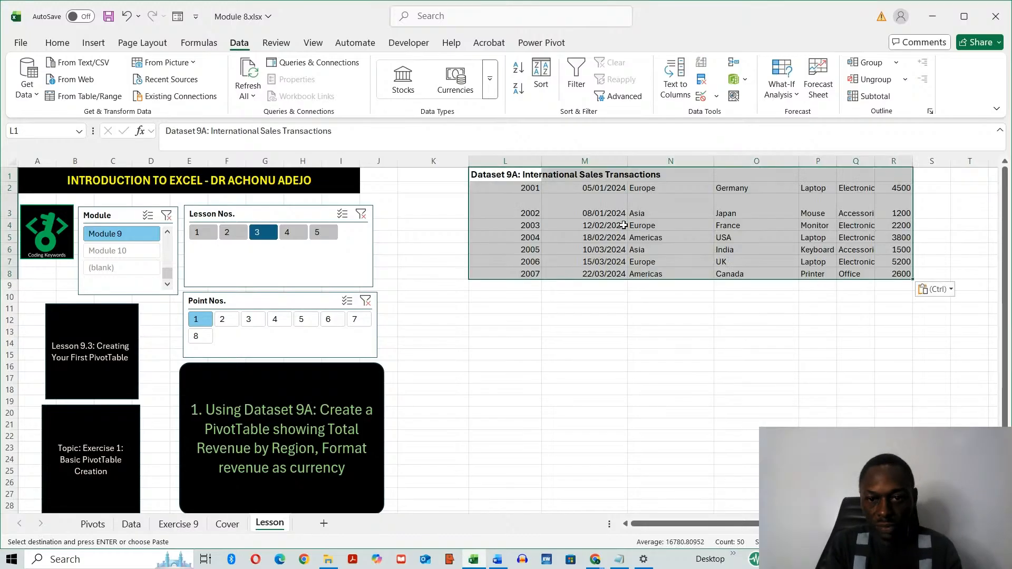
# - Move the dataset title "Dataset 9A: International Sales Transactions" from L1 to L10, below the data
pyautogui.click(632, 355)
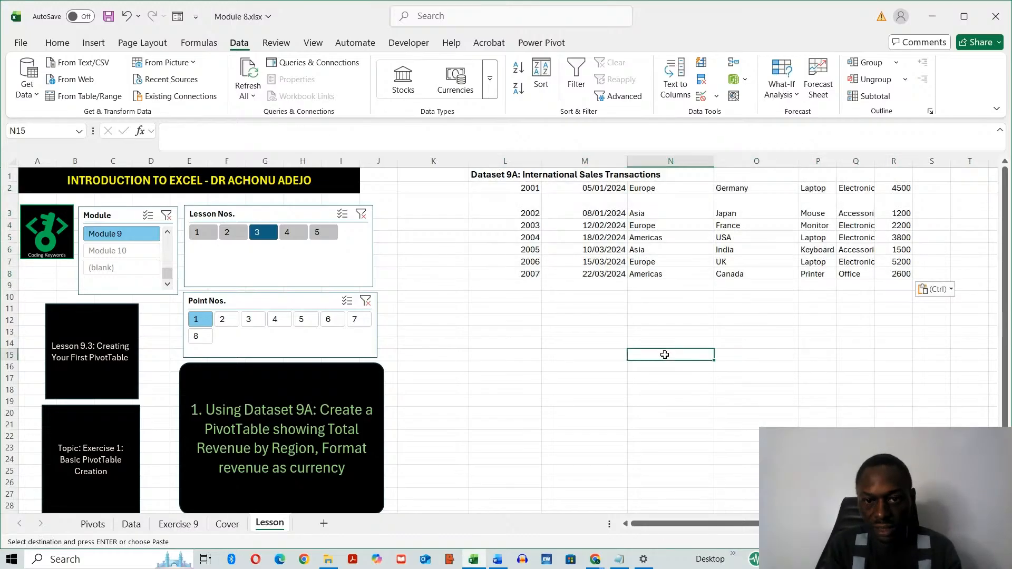
pyautogui.click(499, 176)
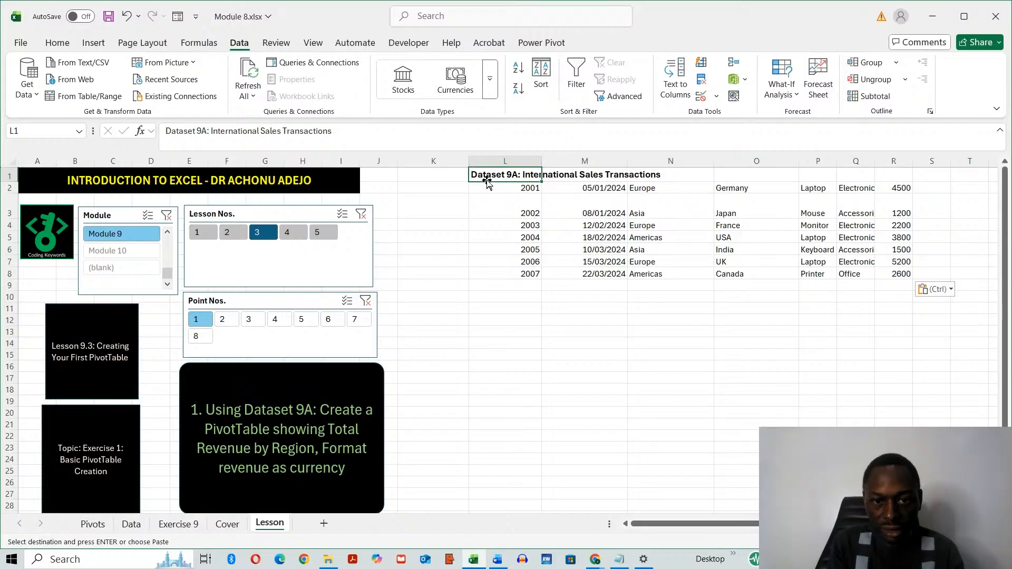
pyautogui.moveTo(486, 181); pyautogui.dragTo(523, 296)
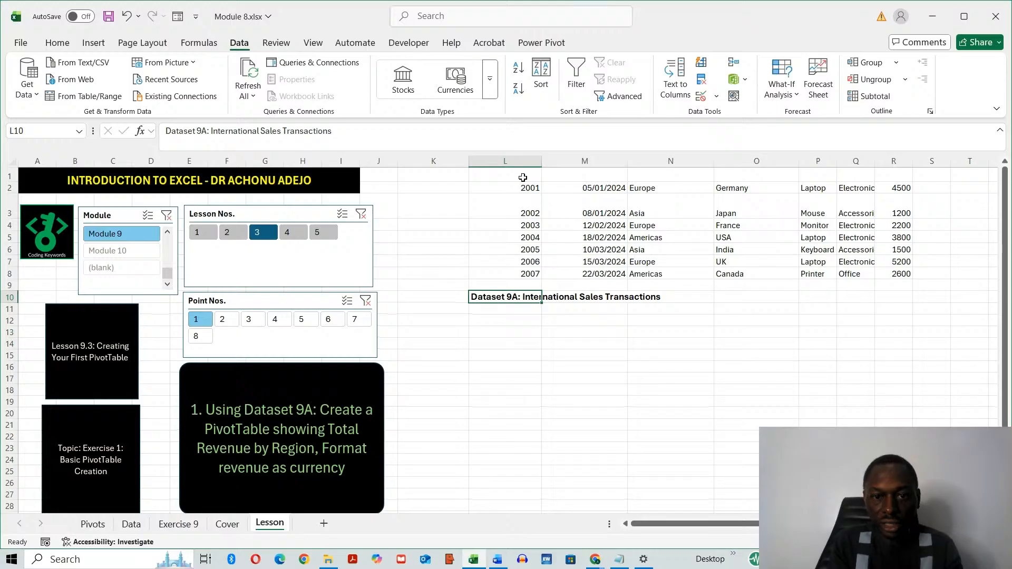
# - Enter the headers ID in L1 and Date in M1 above the Dataset 9A values
pyautogui.click(523, 177)
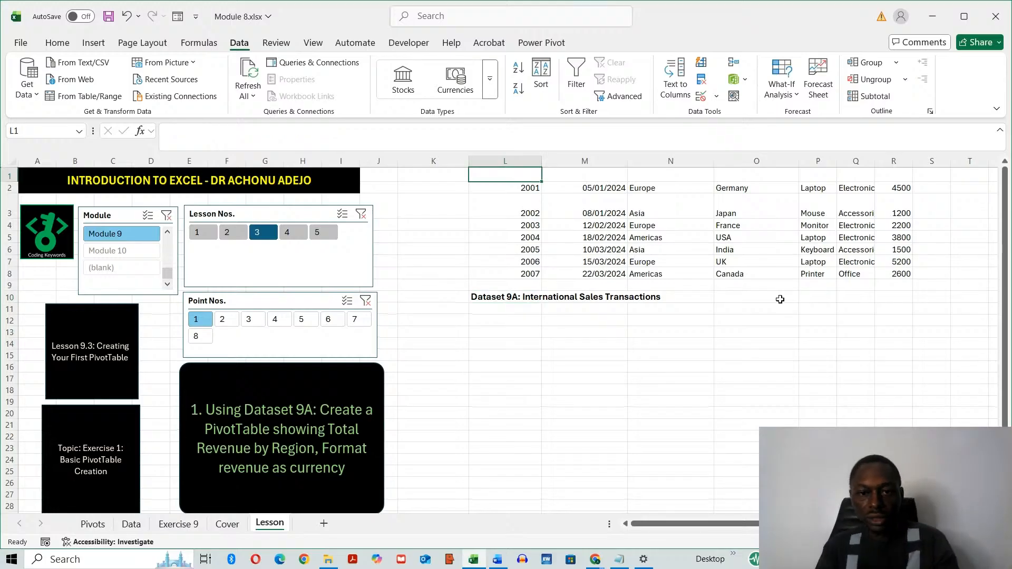
pyautogui.write('Y')
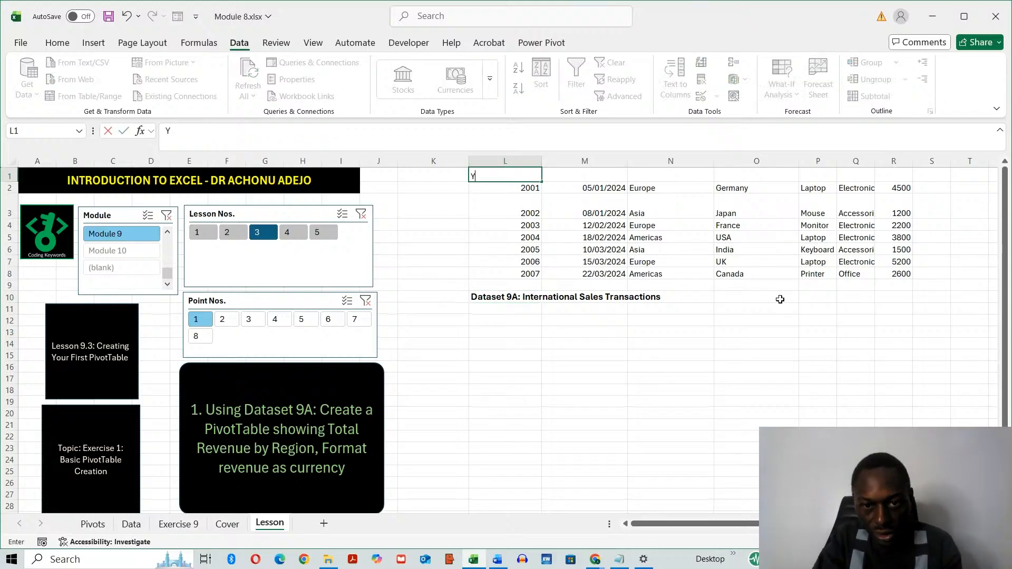
pyautogui.press('BackSpace')
pyautogui.press('BackSpace')
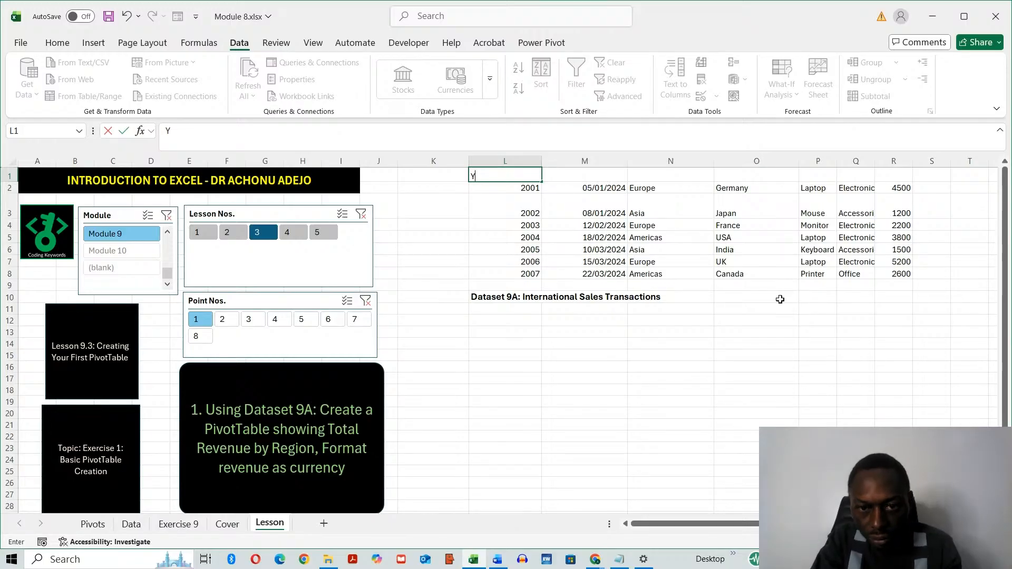
pyautogui.write('D')
pyautogui.press('Tab')
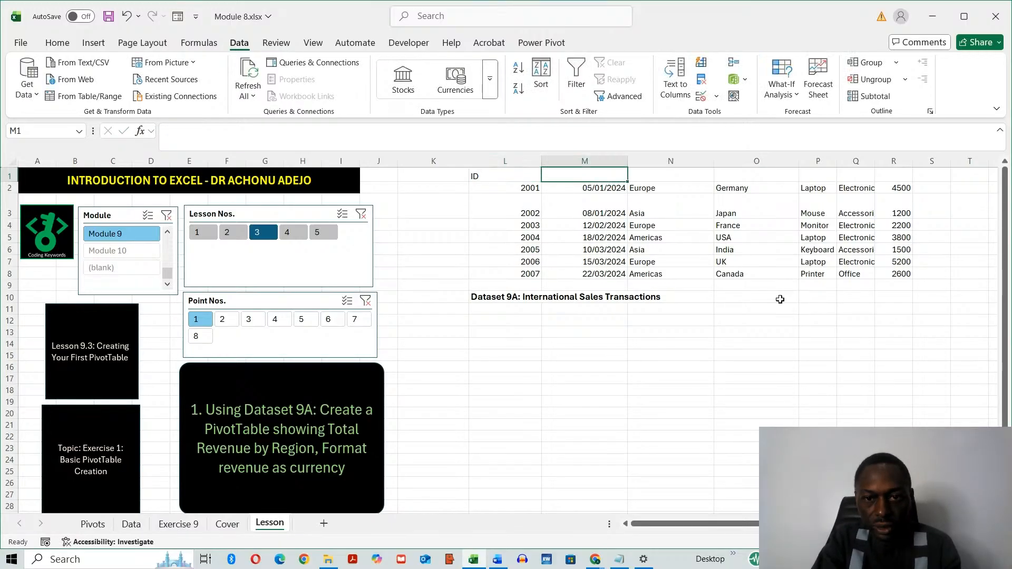
pyautogui.write('Da')
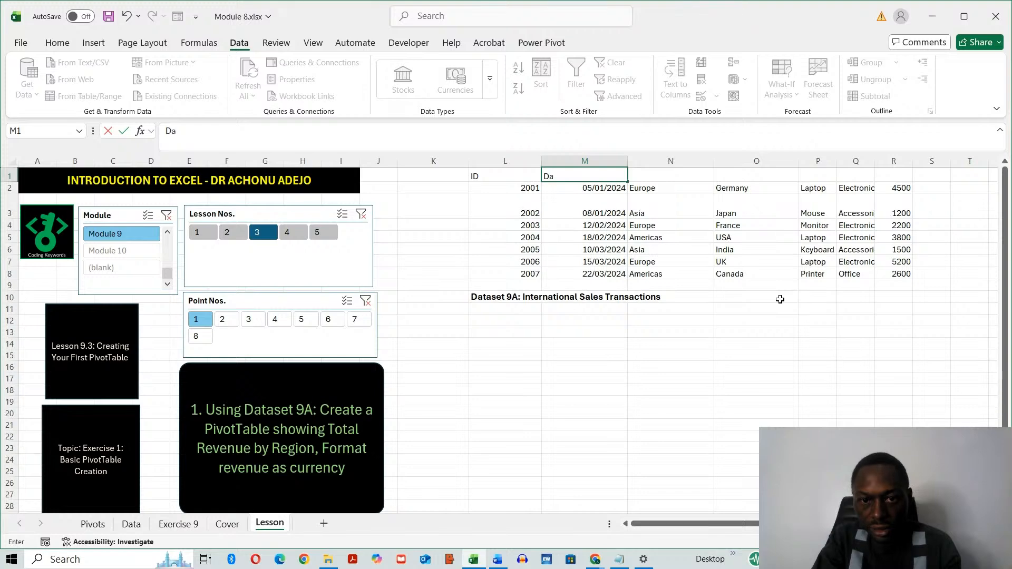
pyautogui.write('te')
pyautogui.press('Tab')
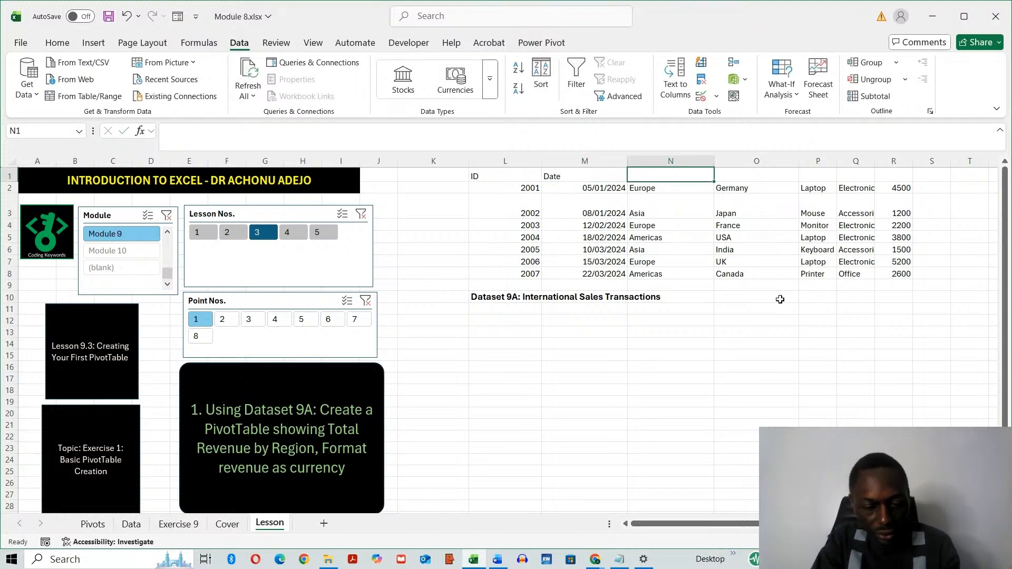
# - Enter the headers Region, Country and Item in cells N1, O1 and P1
pyautogui.write('Region')
pyautogui.press('Tab')
pyautogui.write('Co')
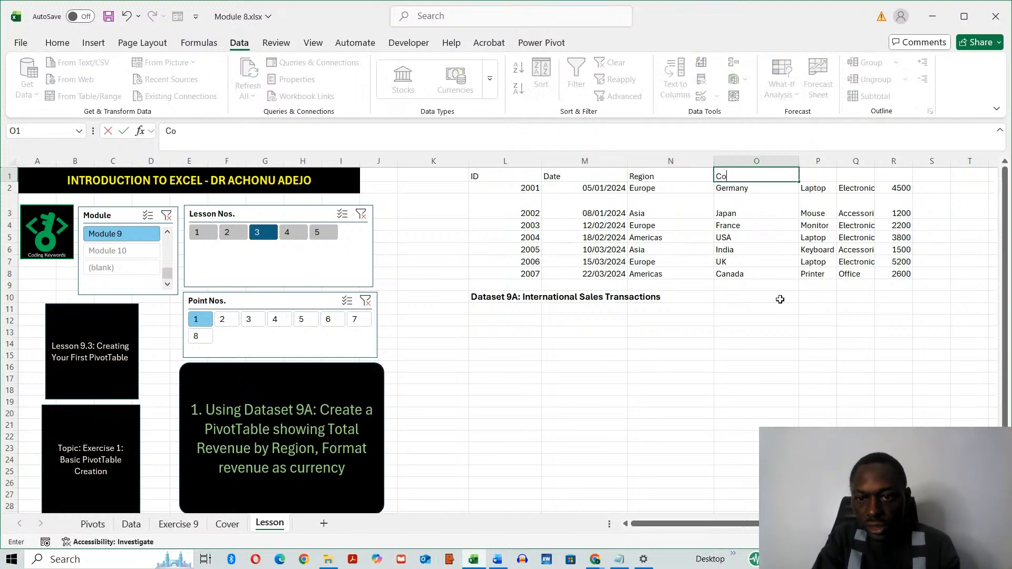
pyautogui.write('untry')
pyautogui.press('Tab')
pyautogui.write('Item')
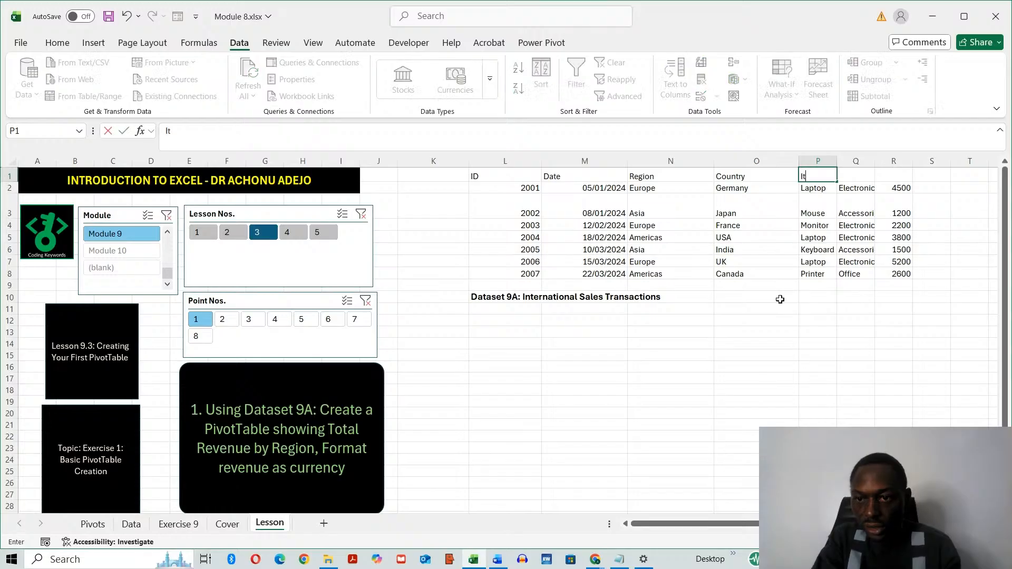
# - Widen column Q to fit its contents and enter the headers Description in Q1 and Amount in R1
pyautogui.click(882, 161)
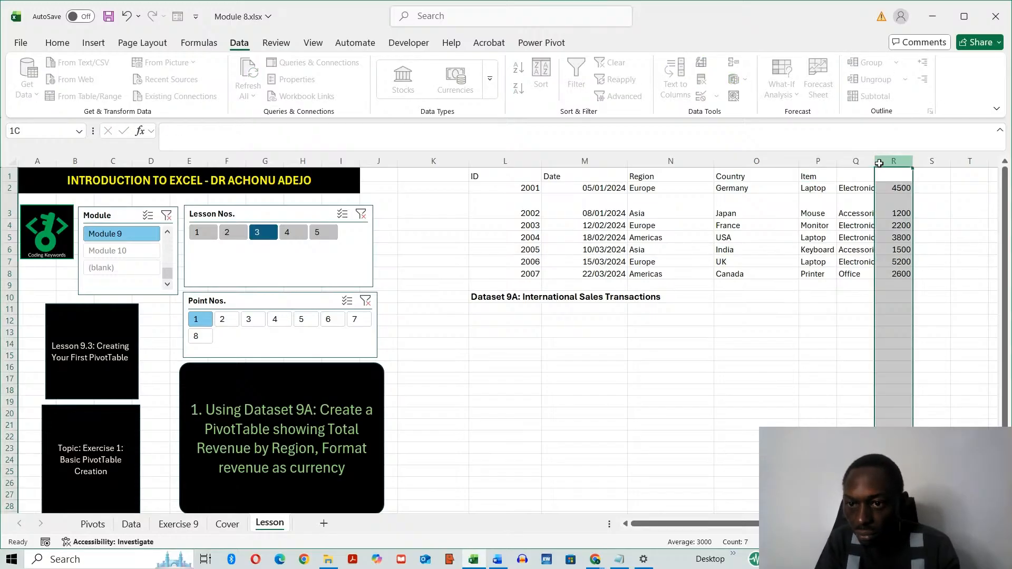
pyautogui.doubleClick(879, 164)
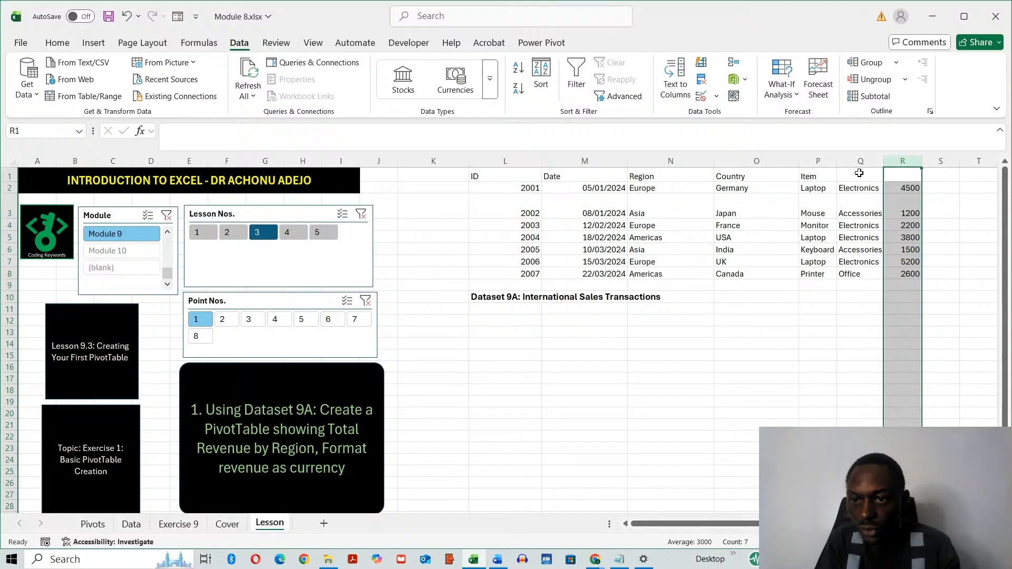
pyautogui.click(860, 173)
pyautogui.write('De')
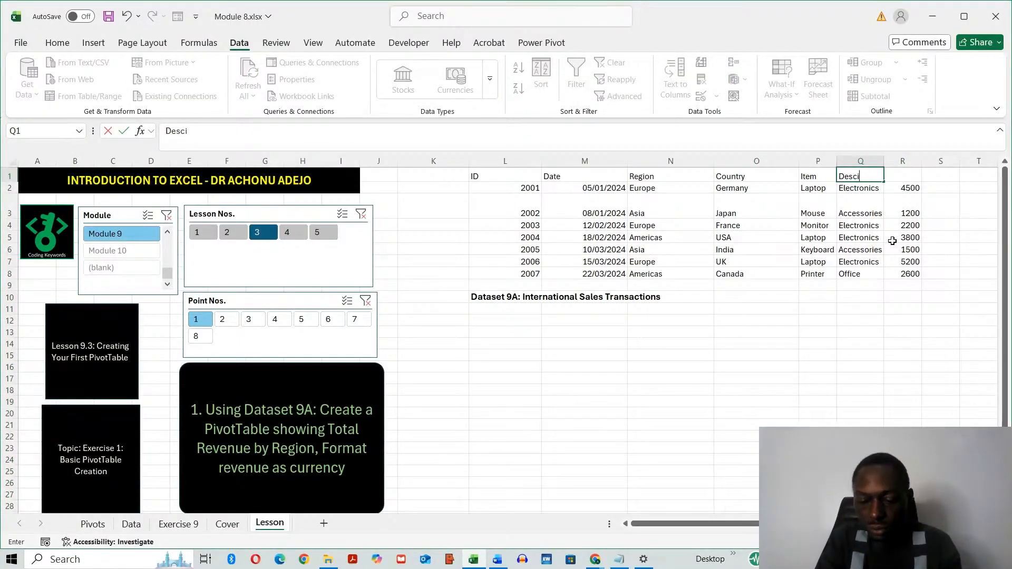
pyautogui.write('scription')
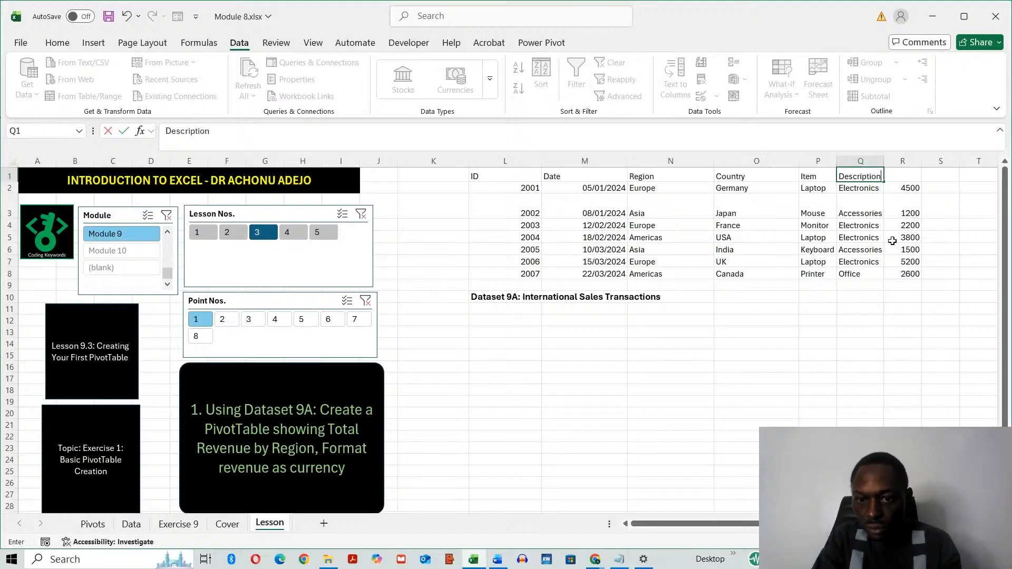
pyautogui.press('Tab')
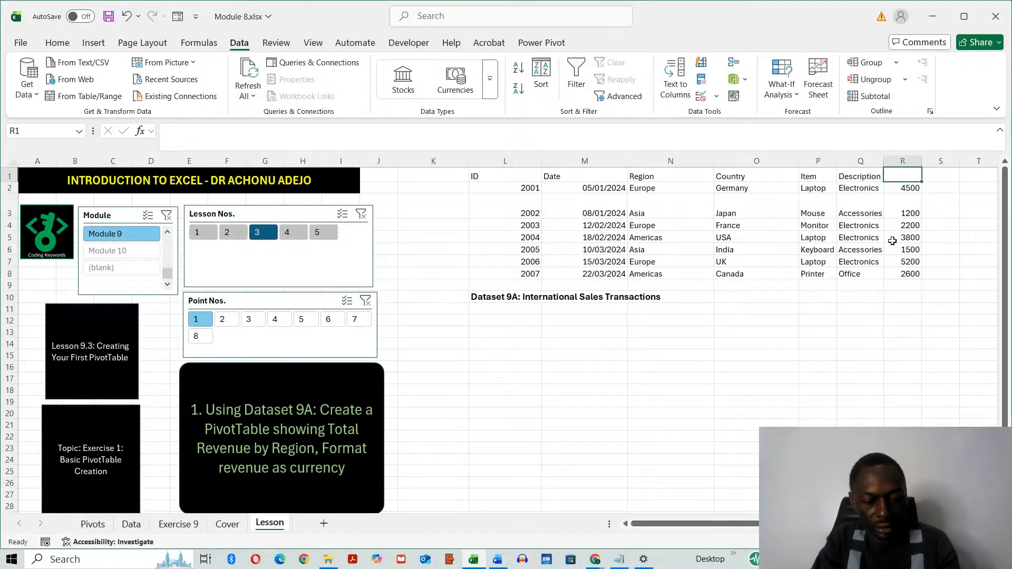
pyautogui.write('Amount')
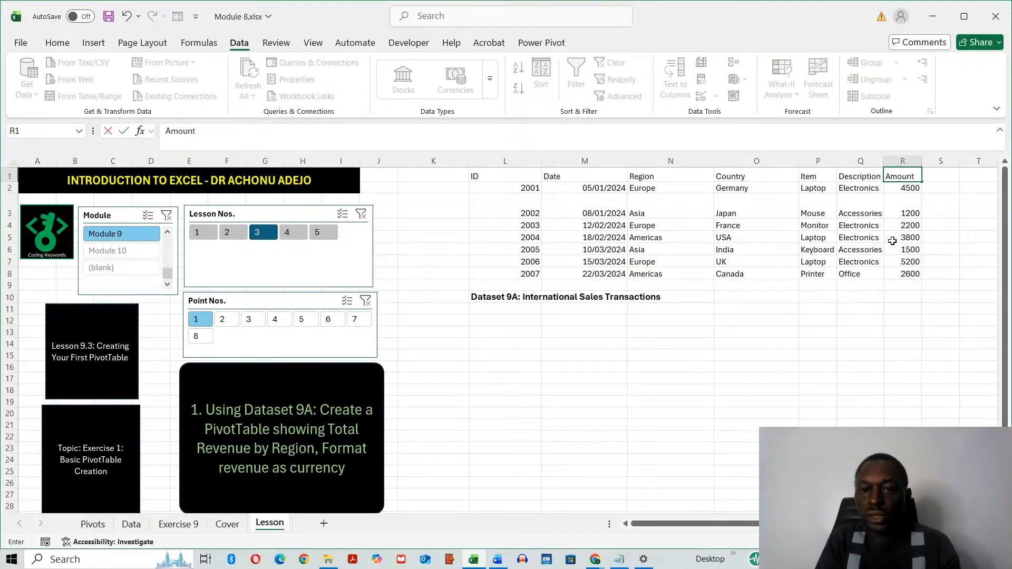
pyautogui.click(757, 424)
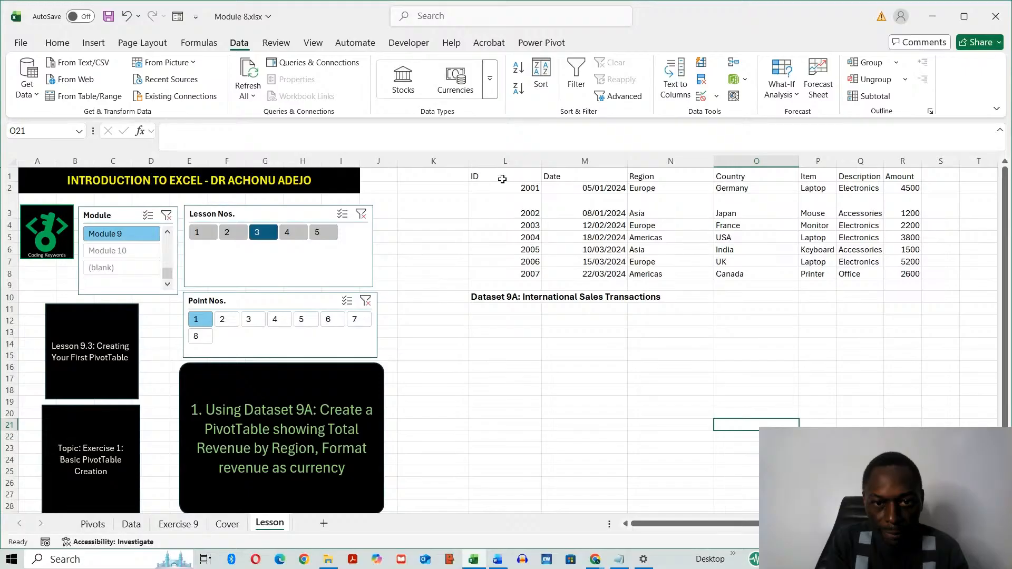
# - Make the header row L1:R1 bold
pyautogui.moveTo(503, 177); pyautogui.dragTo(895, 174)
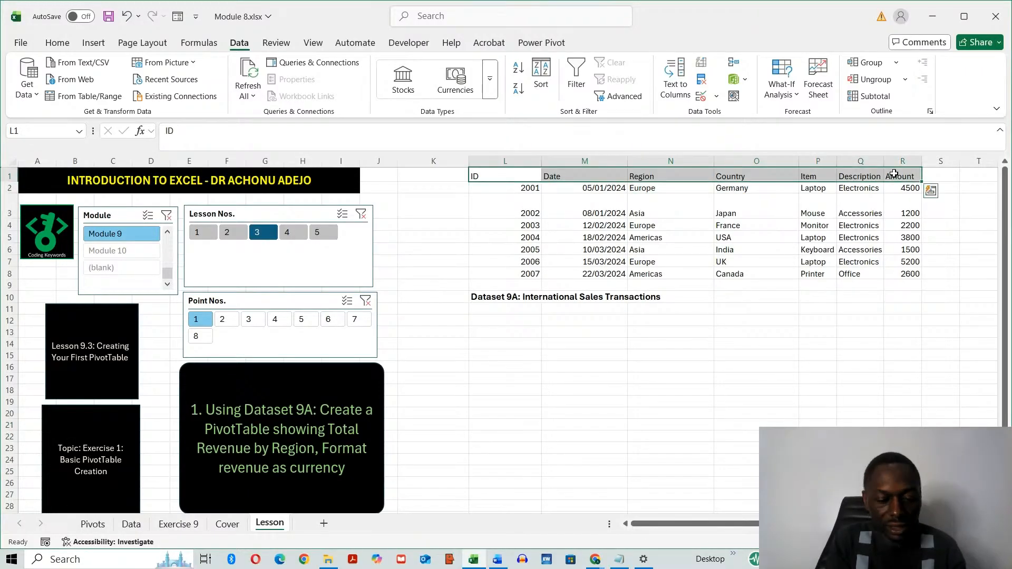
pyautogui.hotkey('ctrl', 'b')
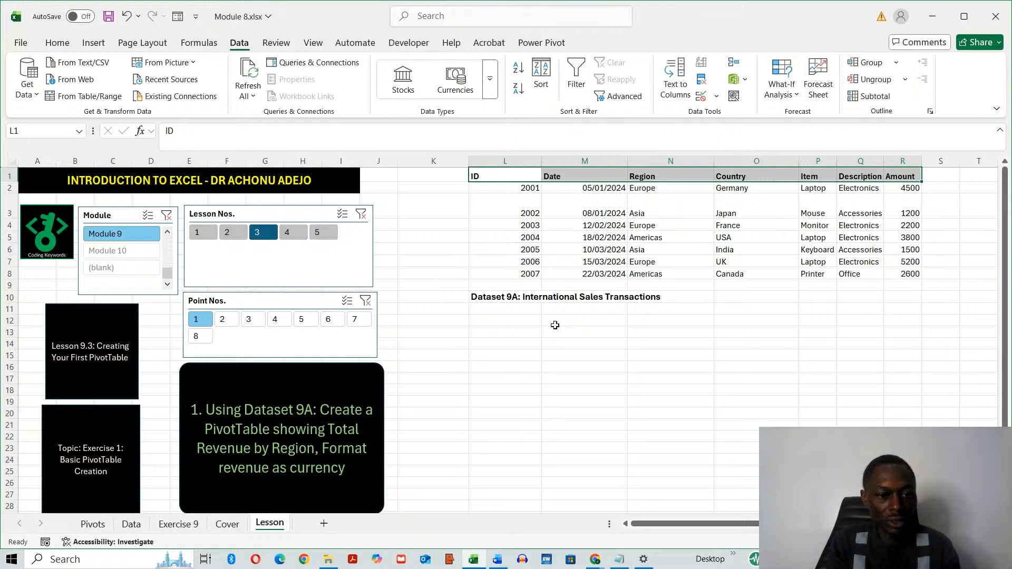
pyautogui.click(570, 358)
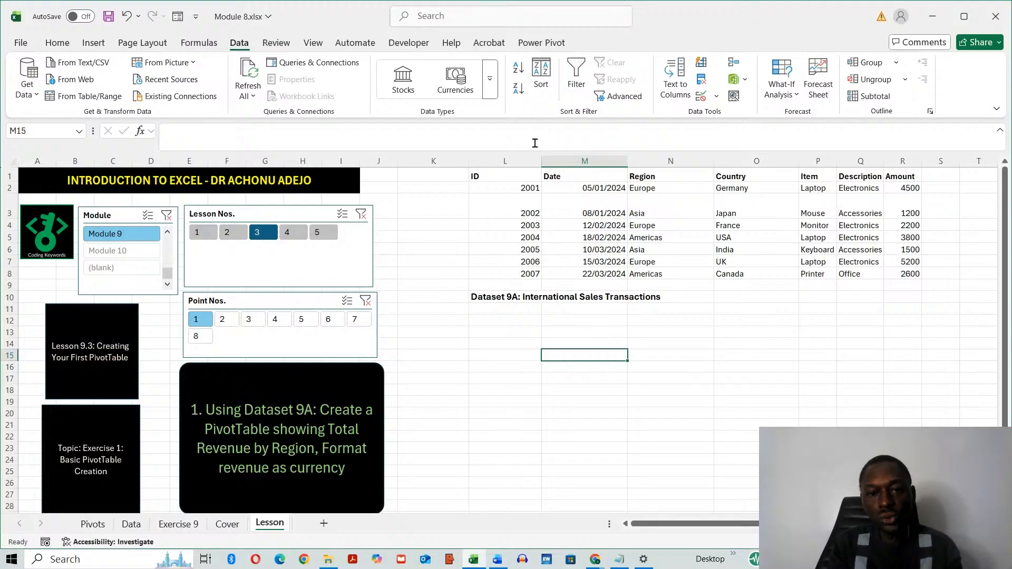
# - Convert the range L1:R8 into a table with headers and apply the orange table style with banded rows
pyautogui.moveTo(492, 176); pyautogui.dragTo(908, 279)
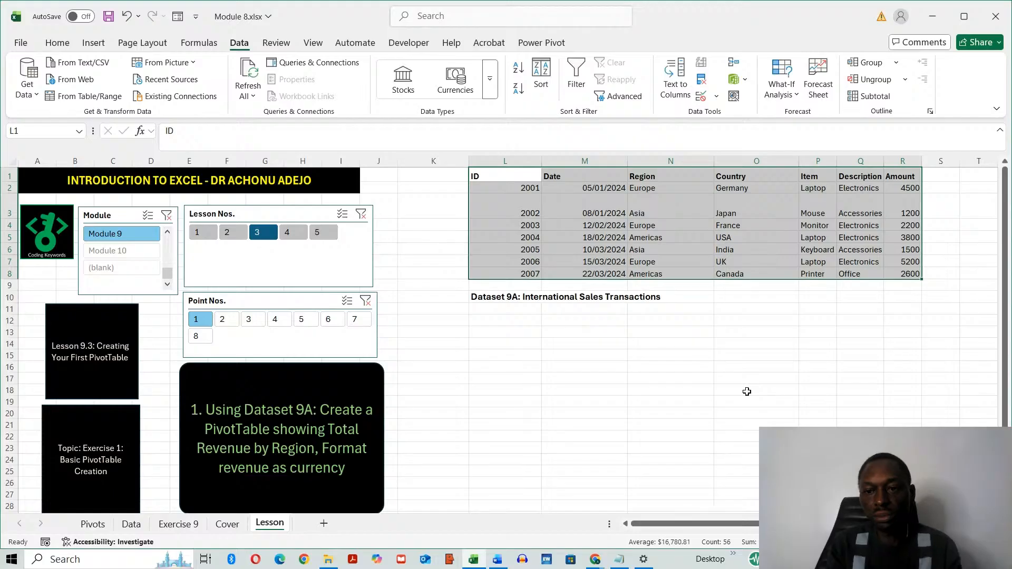
pyautogui.click(94, 43)
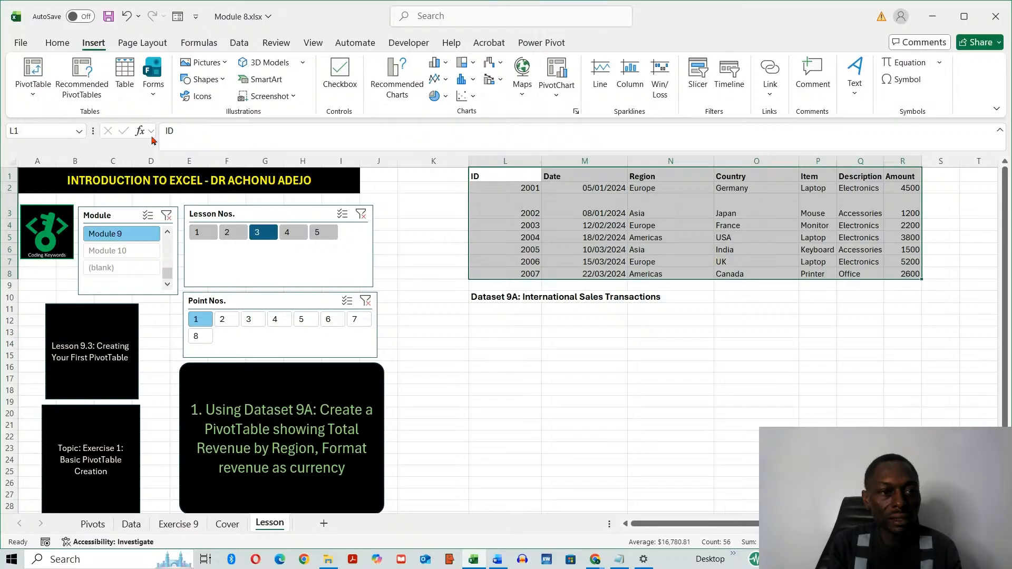
pyautogui.click(125, 74)
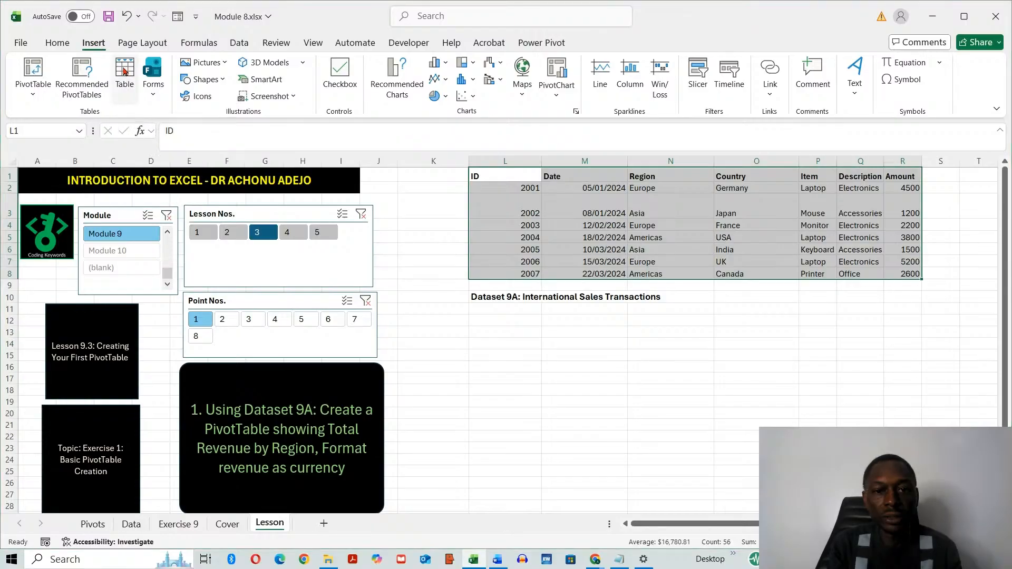
pyautogui.moveTo(174, 382); pyautogui.dragTo(581, 340)
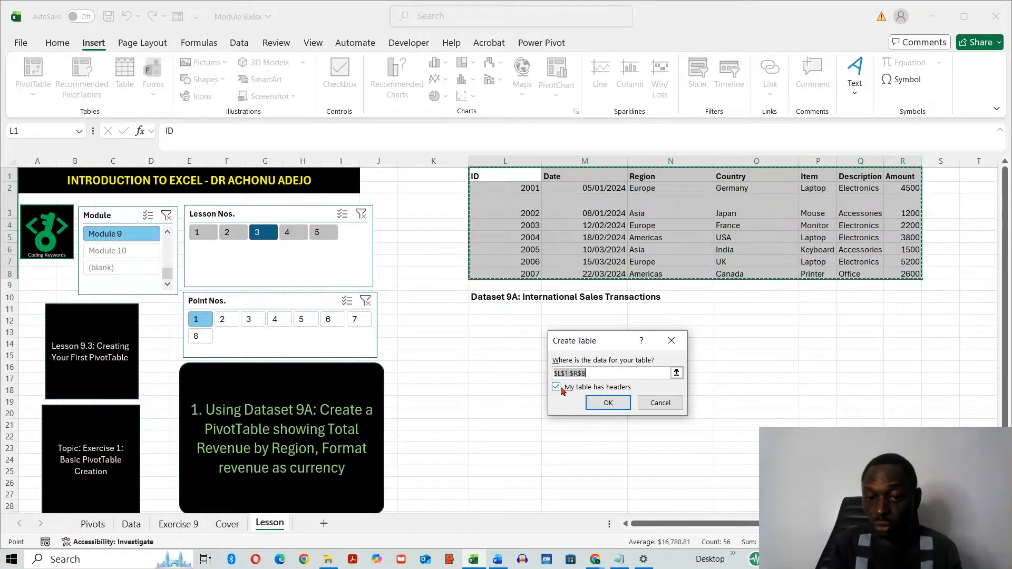
pyautogui.click(608, 403)
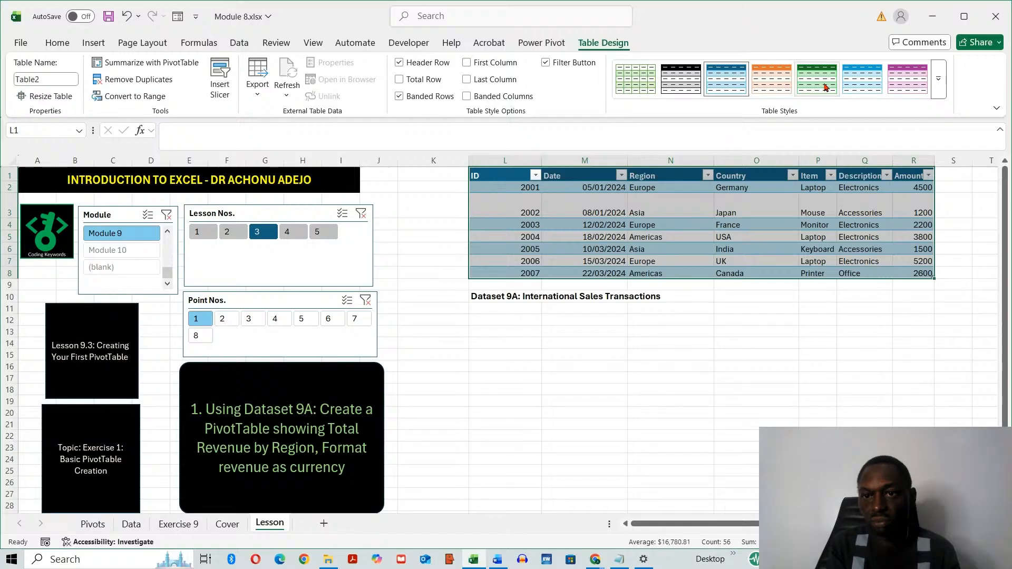
pyautogui.click(771, 75)
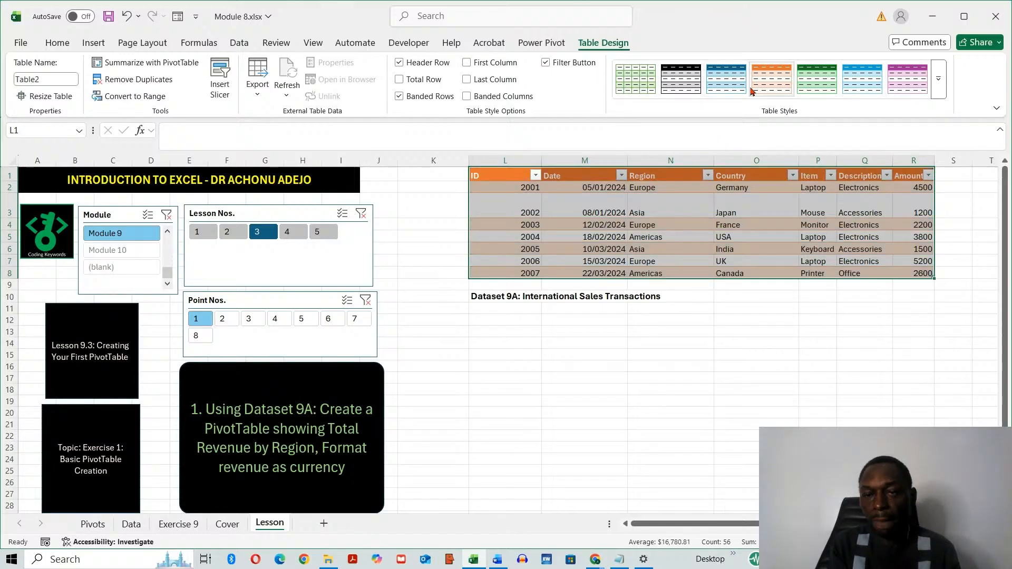
pyautogui.click(663, 376)
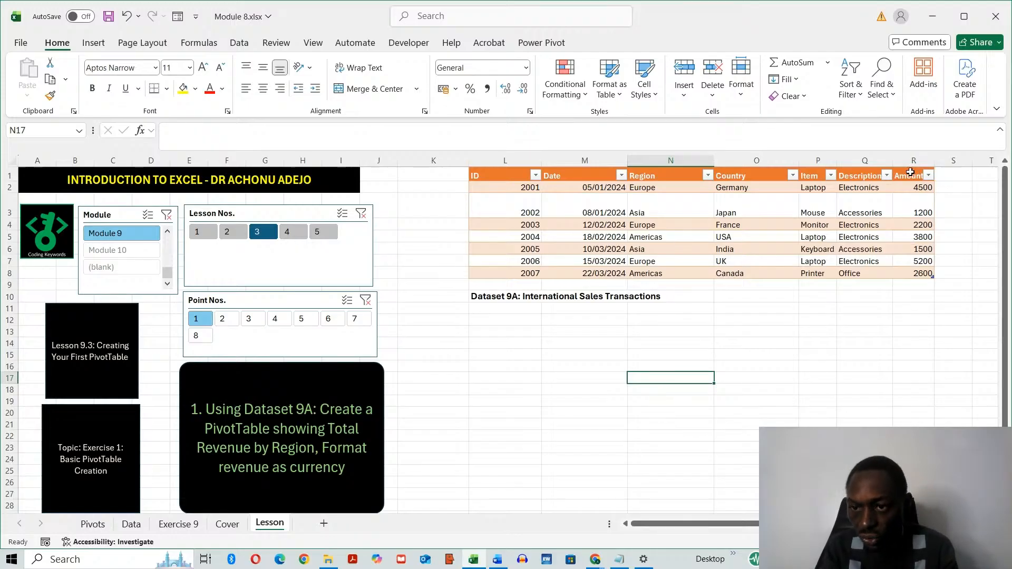
# - Rename the Amount header in R1 to Revenue
pyautogui.click(911, 173)
pyautogui.write('Re')
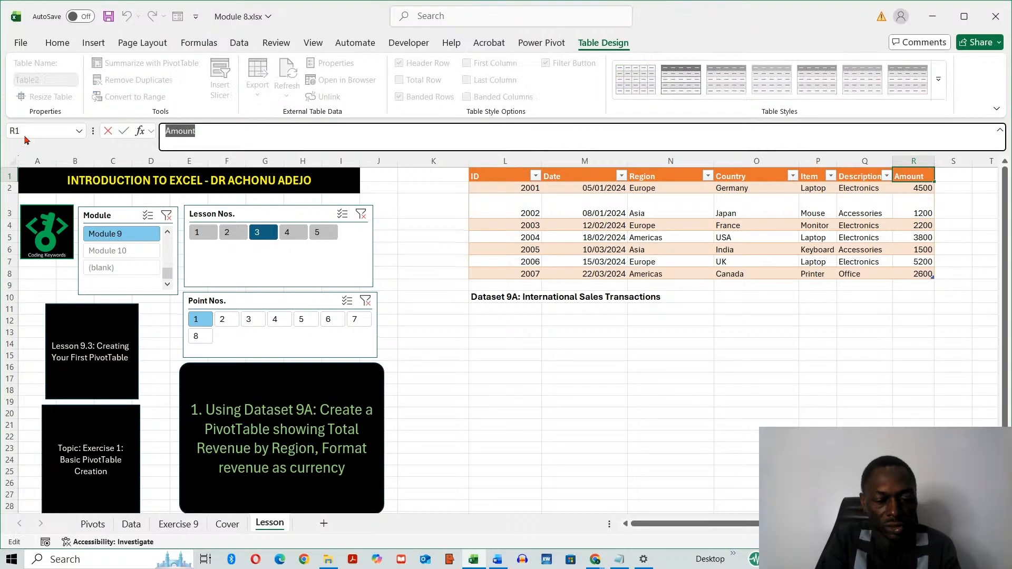
pyautogui.write('venu')
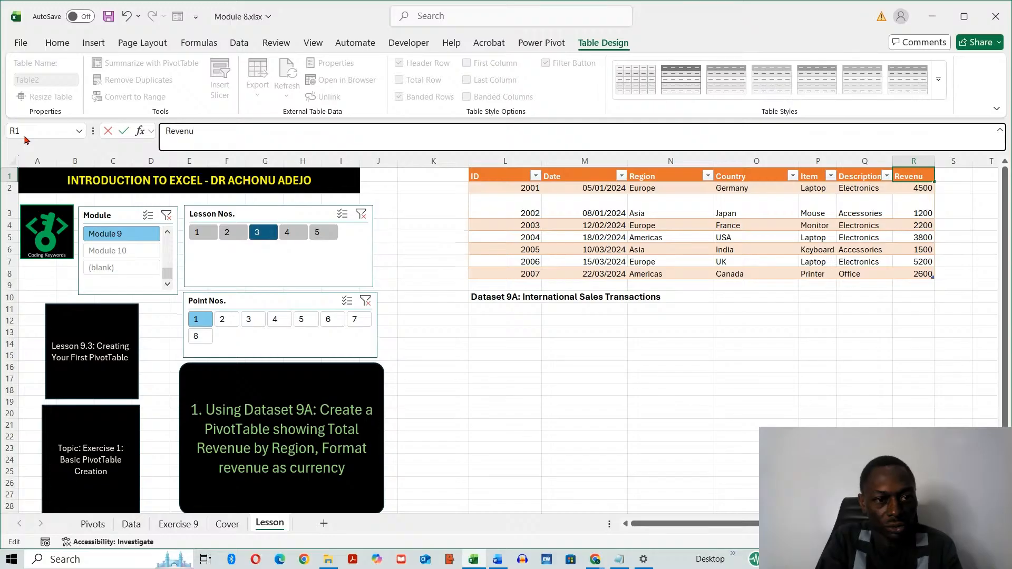
pyautogui.write('e')
pyautogui.click(696, 425)
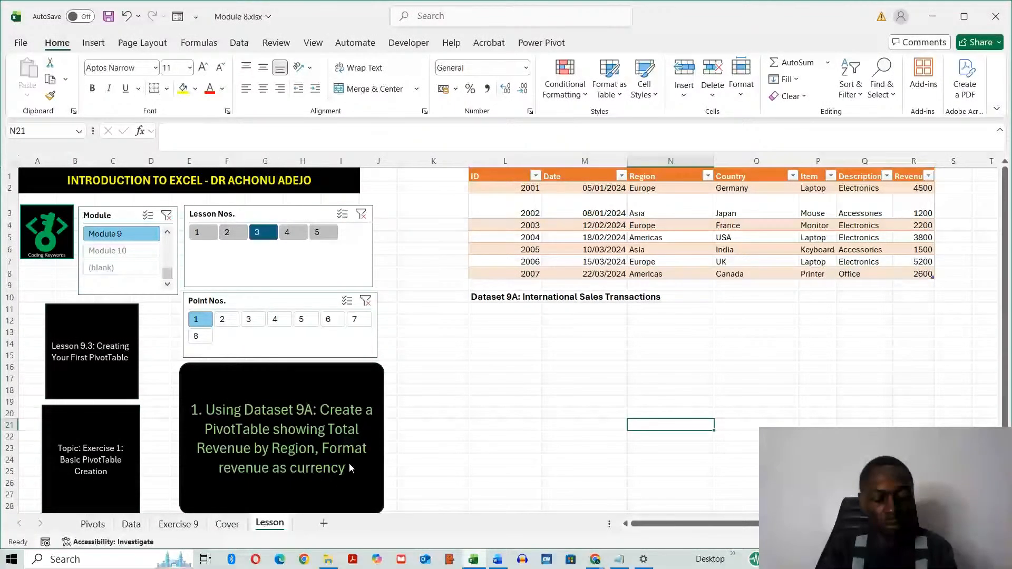
pyautogui.hotkey('alt', 'Tab')
pyautogui.hotkey('alt', 'Tab')
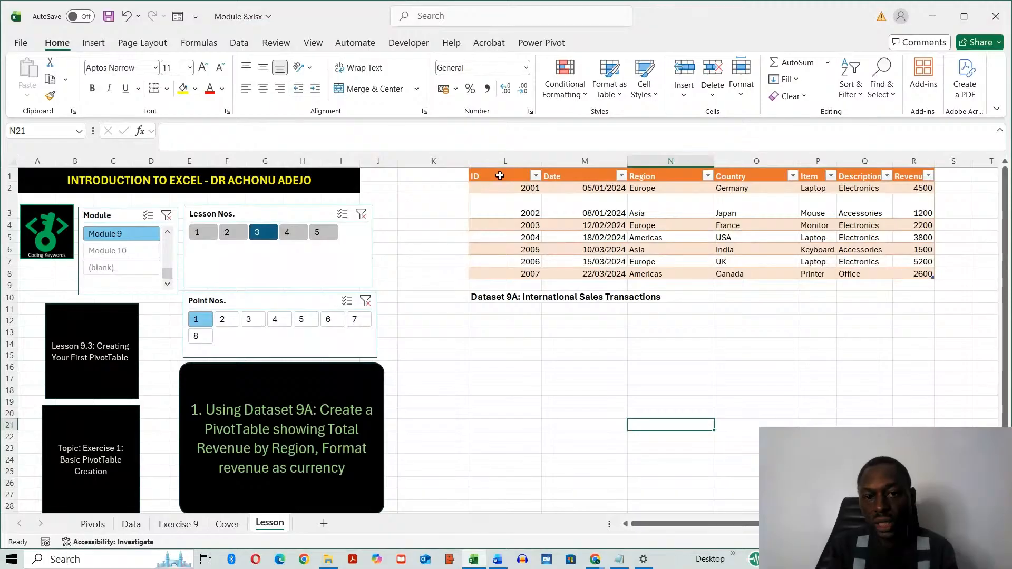
pyautogui.moveTo(500, 175); pyautogui.dragTo(905, 272)
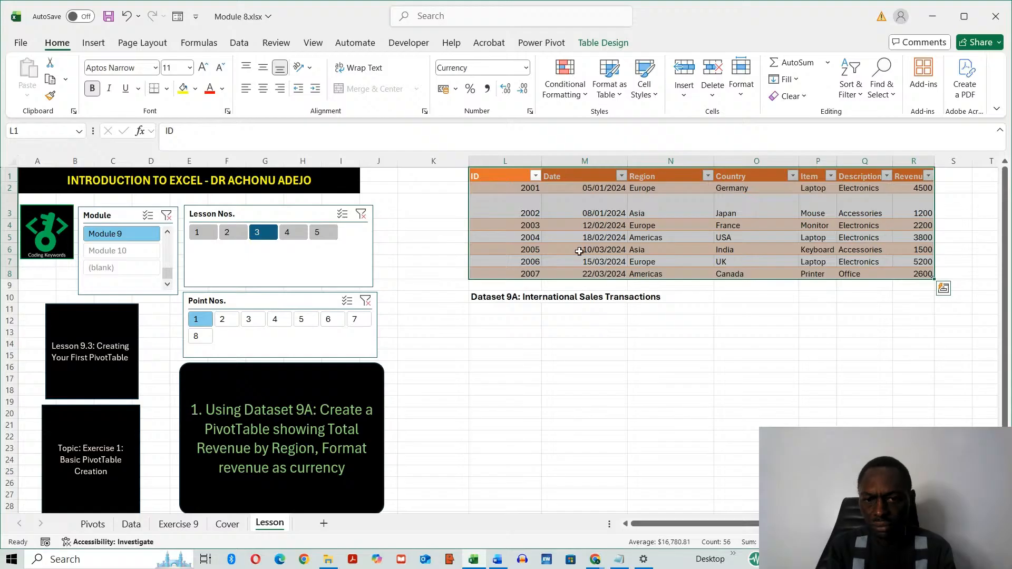
pyautogui.click(92, 44)
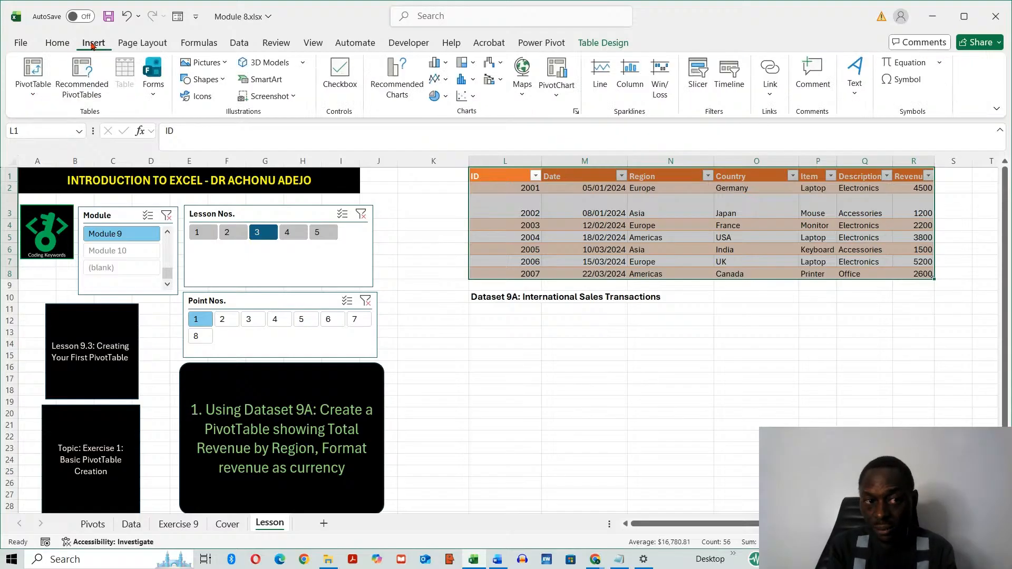
pyautogui.click(32, 69)
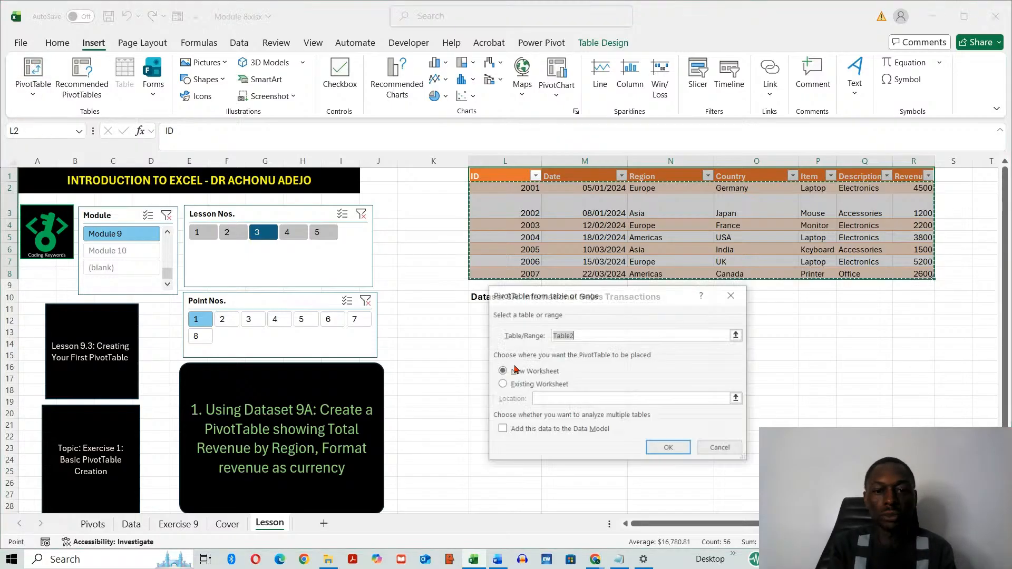
pyautogui.moveTo(649, 303); pyautogui.dragTo(324, 181)
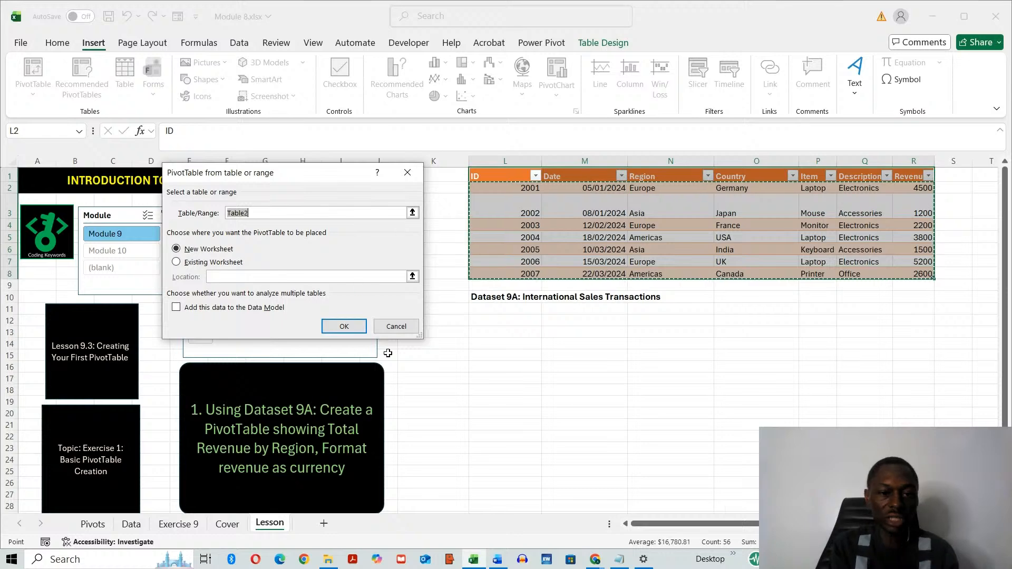
pyautogui.click(396, 326)
pyautogui.click(594, 357)
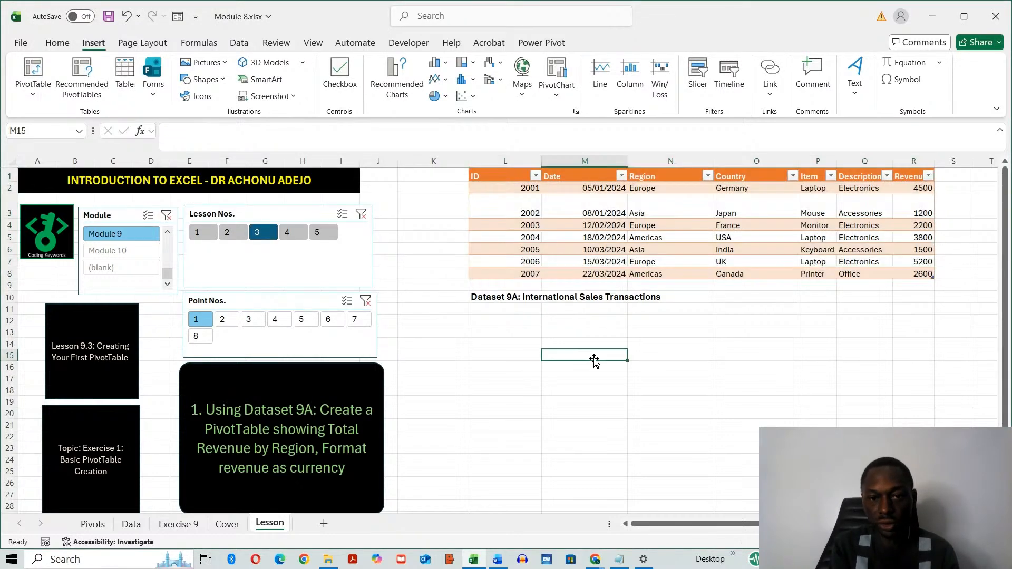
# - Rename the Dataset 9A table as IntlSales
pyautogui.click(531, 225)
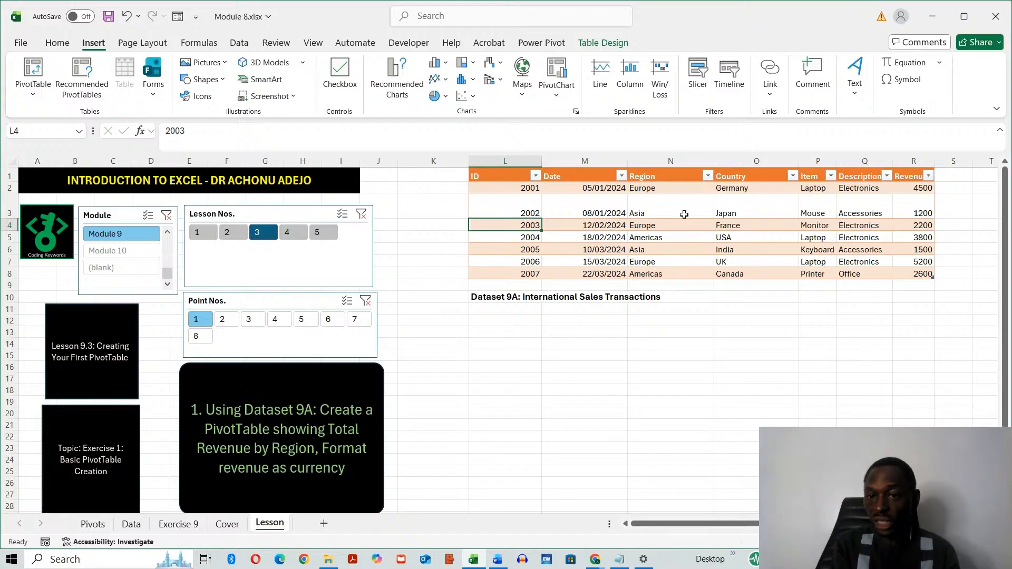
pyautogui.click(612, 356)
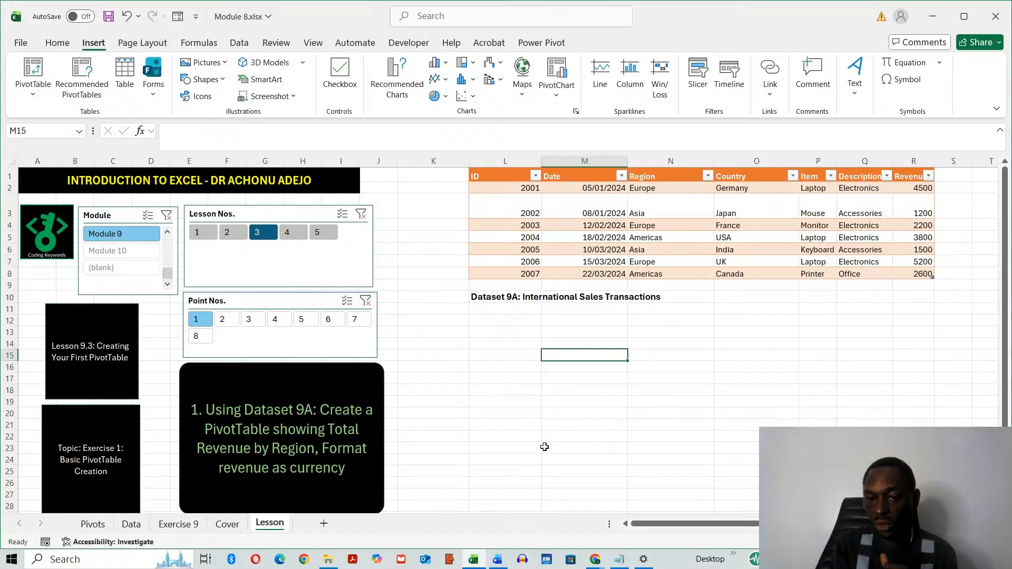
pyautogui.click(552, 253)
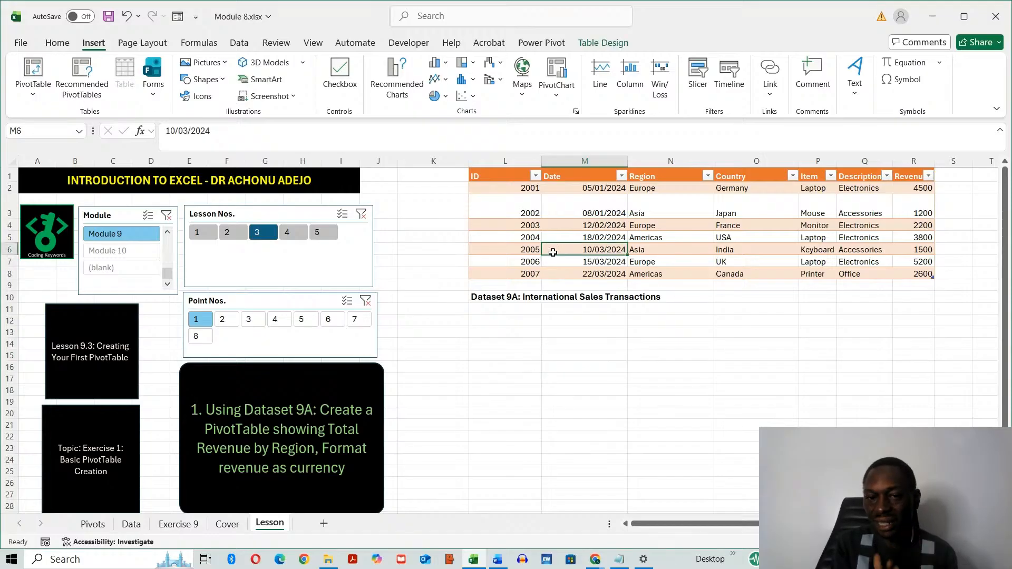
pyautogui.click(608, 43)
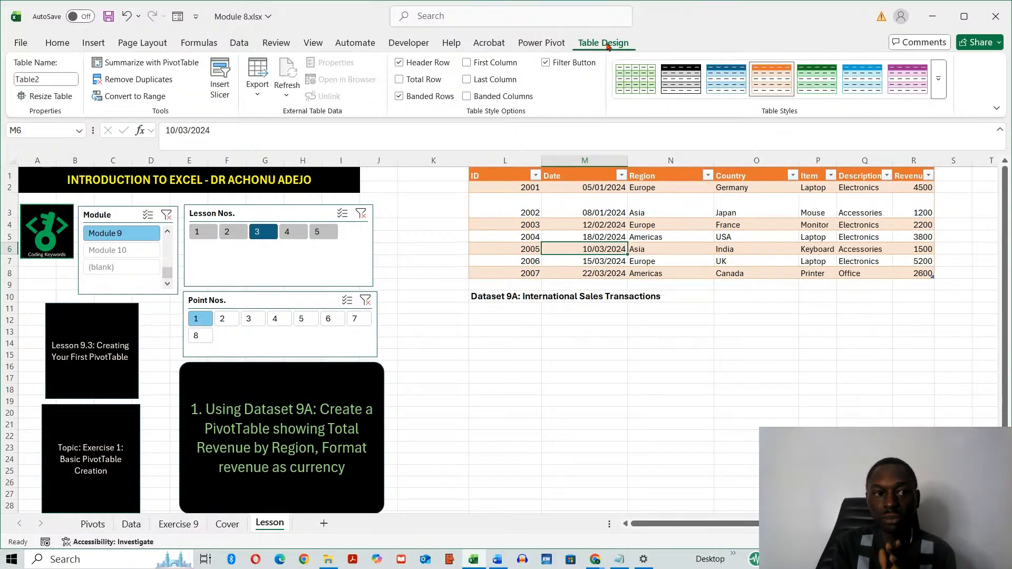
pyautogui.click(48, 79)
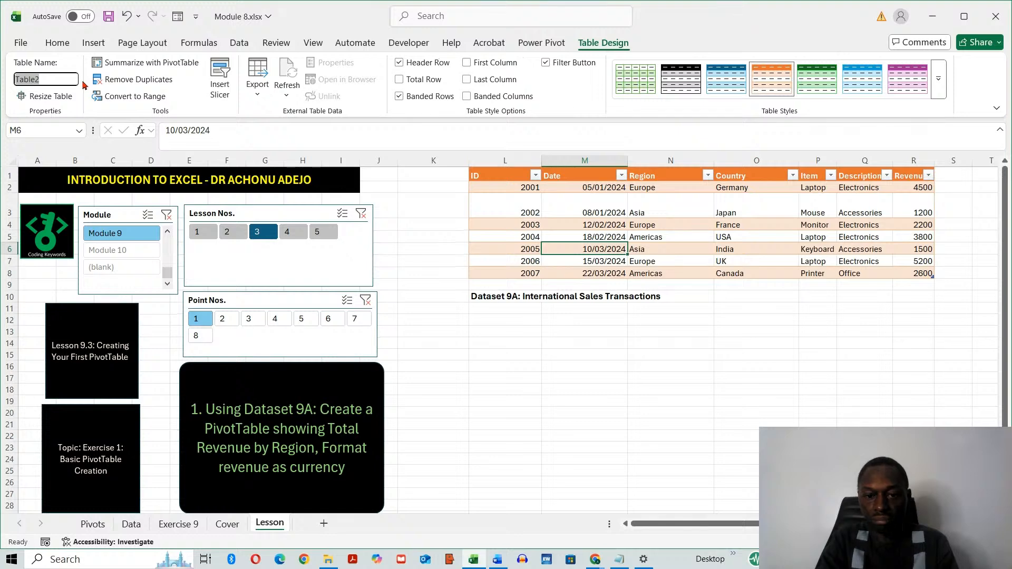
pyautogui.press('BackSpace')
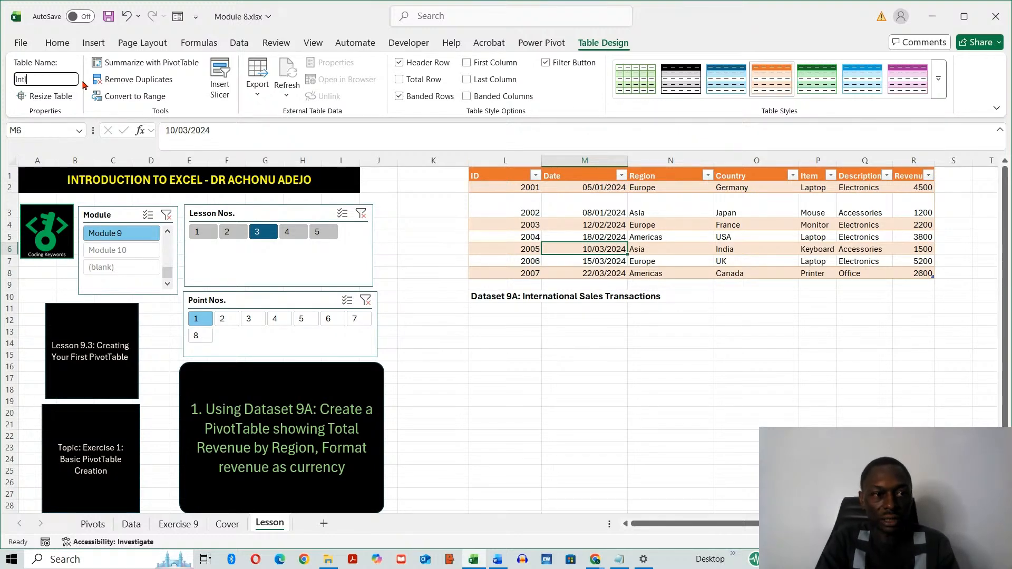
pyautogui.write('IntlSales')
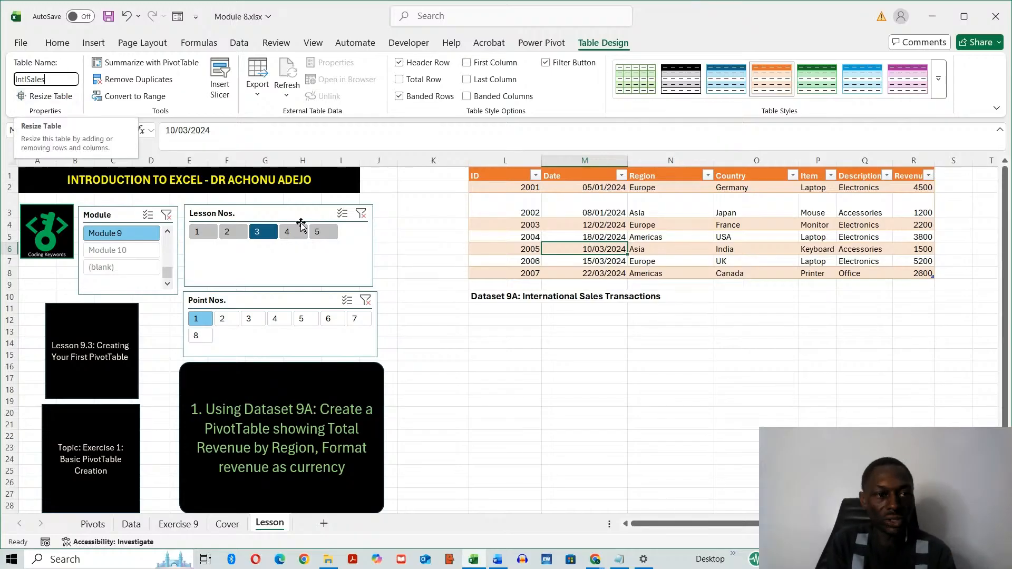
pyautogui.click(494, 358)
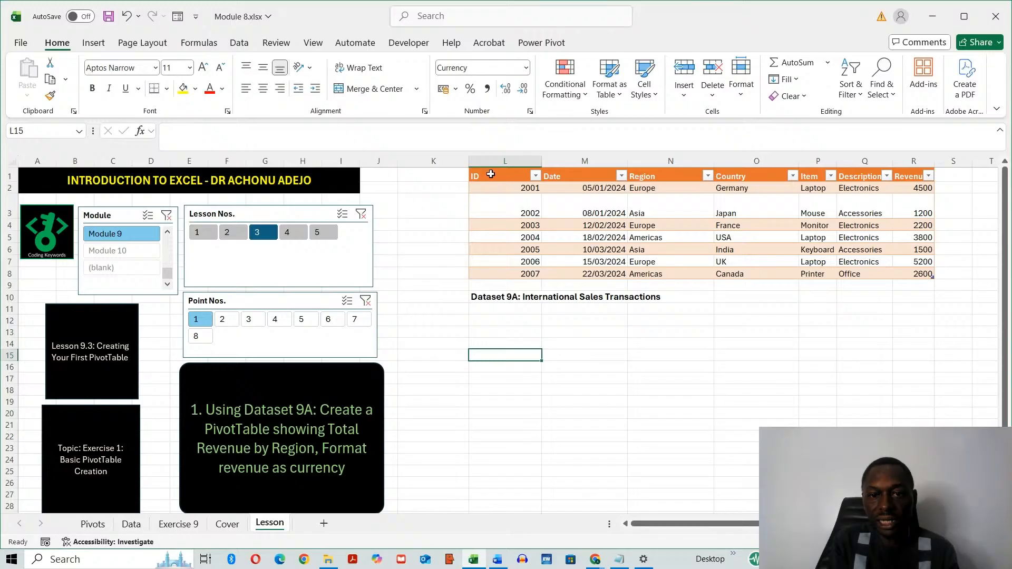
# - Create a PivotTable from the IntlSales table, placed on the existing Lesson worksheet at cell L13
pyautogui.moveTo(492, 174); pyautogui.dragTo(928, 273)
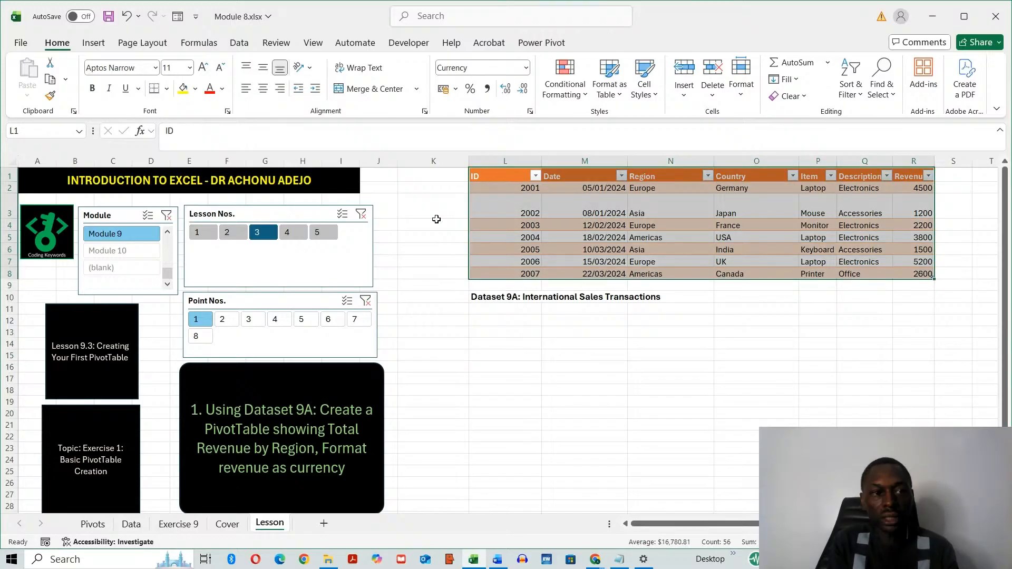
pyautogui.click(93, 43)
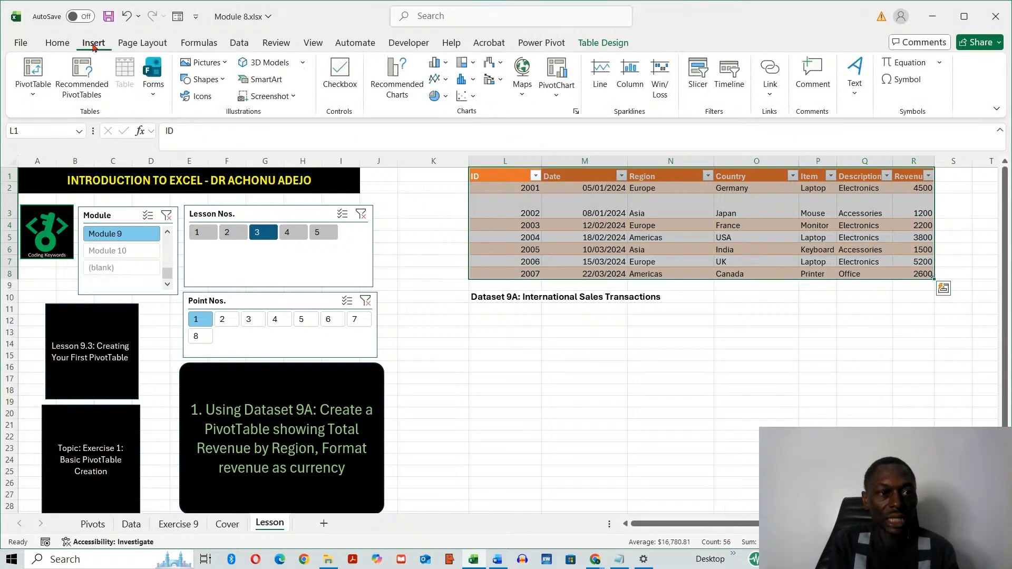
pyautogui.click(31, 74)
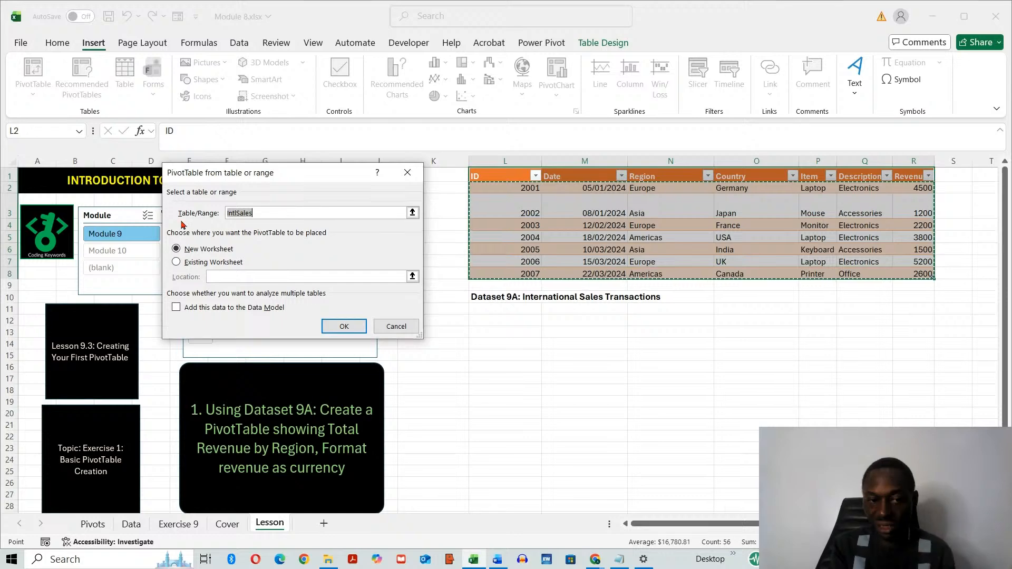
pyautogui.click(177, 263)
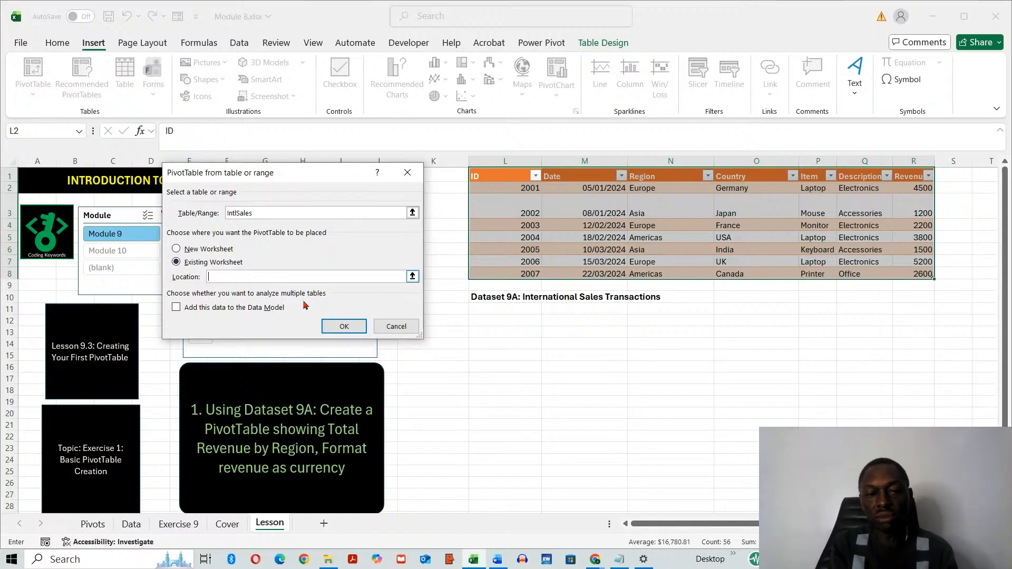
pyautogui.click(495, 332)
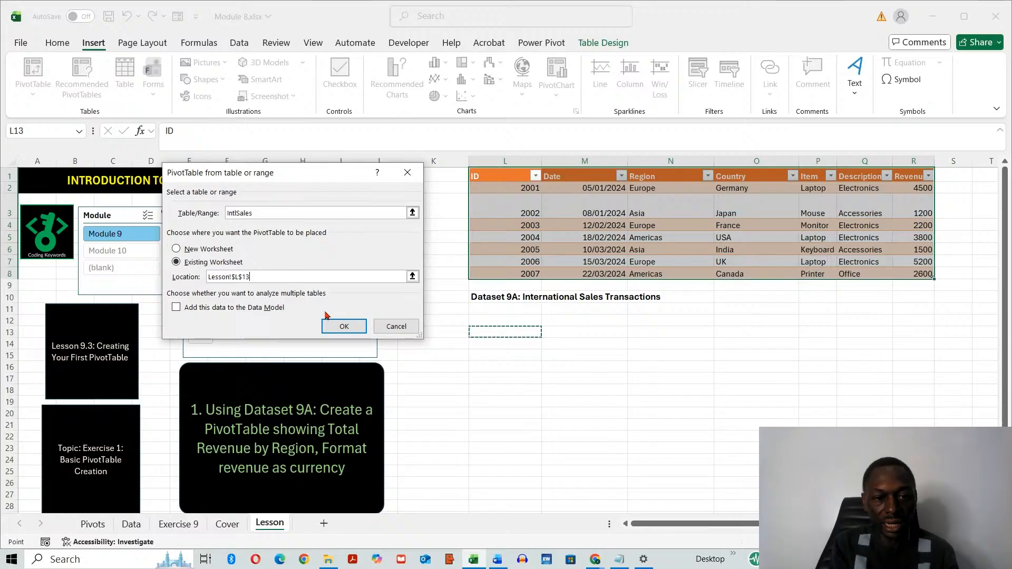
pyautogui.click(341, 326)
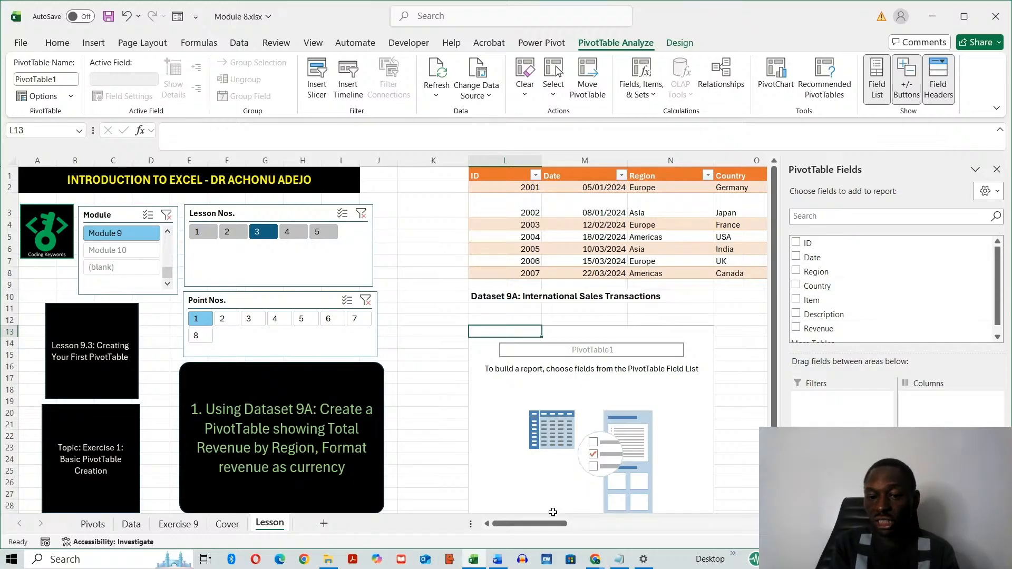
# - Add the Region field to the PivotTable's rows and view the regions listed in the source table's Region filter
pyautogui.moveTo(540, 529); pyautogui.dragTo(566, 529)
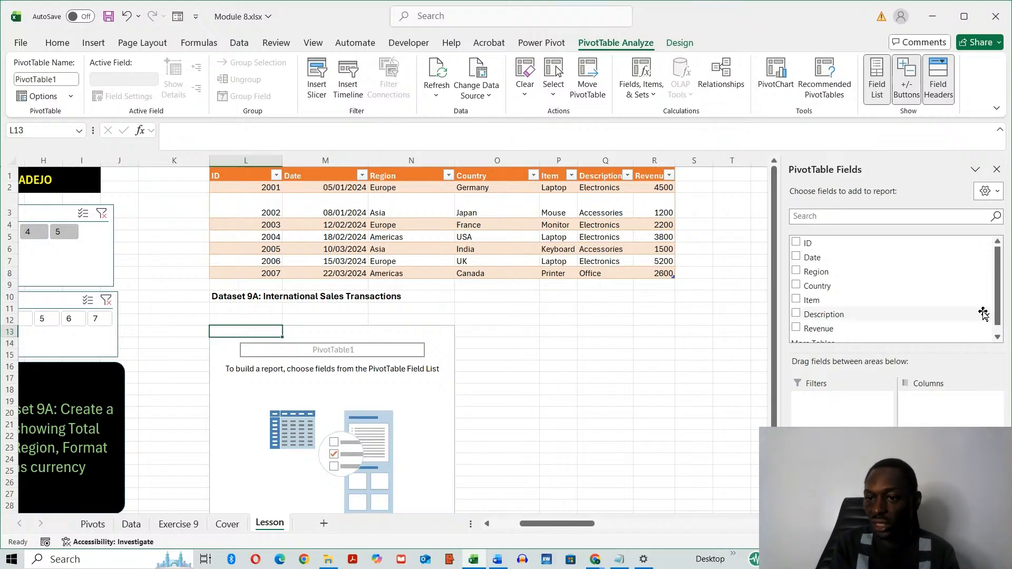
pyautogui.moveTo(998, 309)
pyautogui.mouseDown()
pyautogui.moveTo(999, 322)
pyautogui.moveTo(998, 304)
pyautogui.mouseUp()
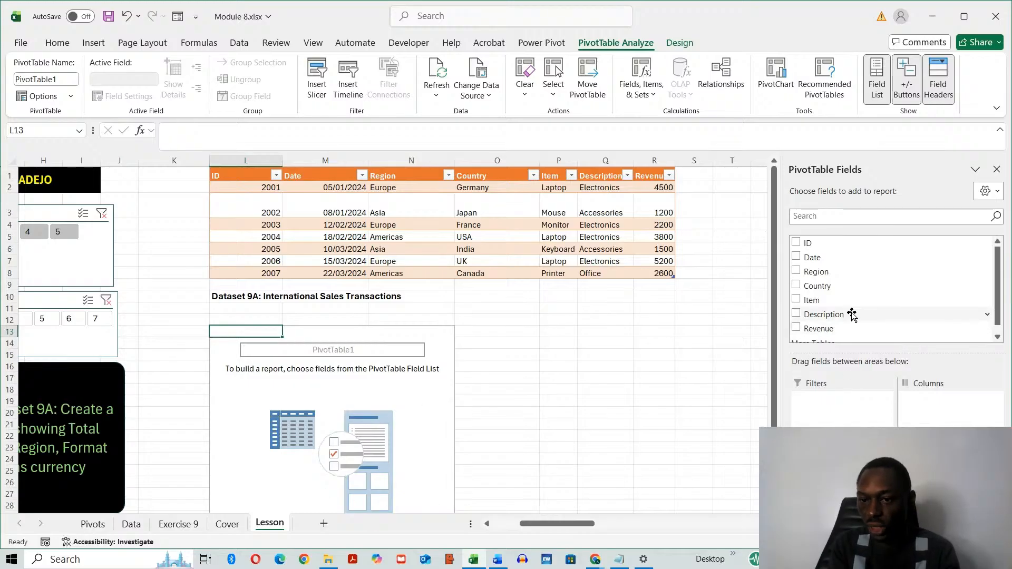
pyautogui.moveTo(822, 273); pyautogui.dragTo(844, 474)
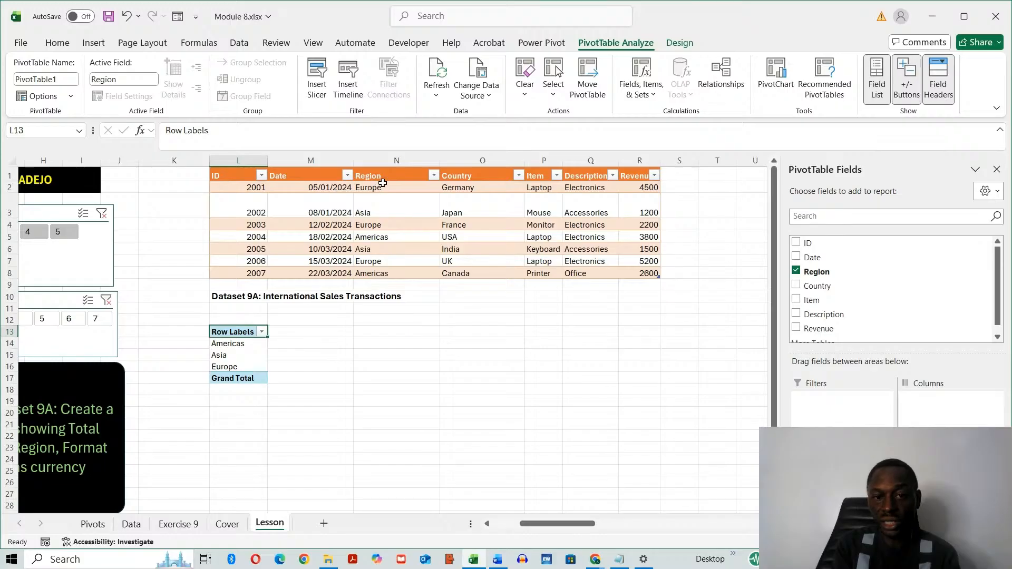
pyautogui.click(434, 176)
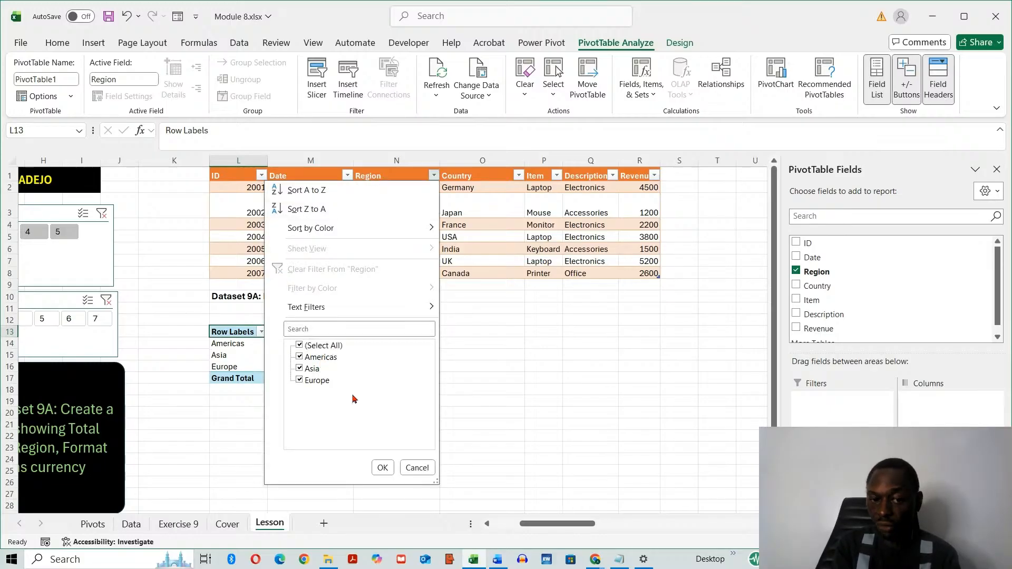
pyautogui.click(415, 467)
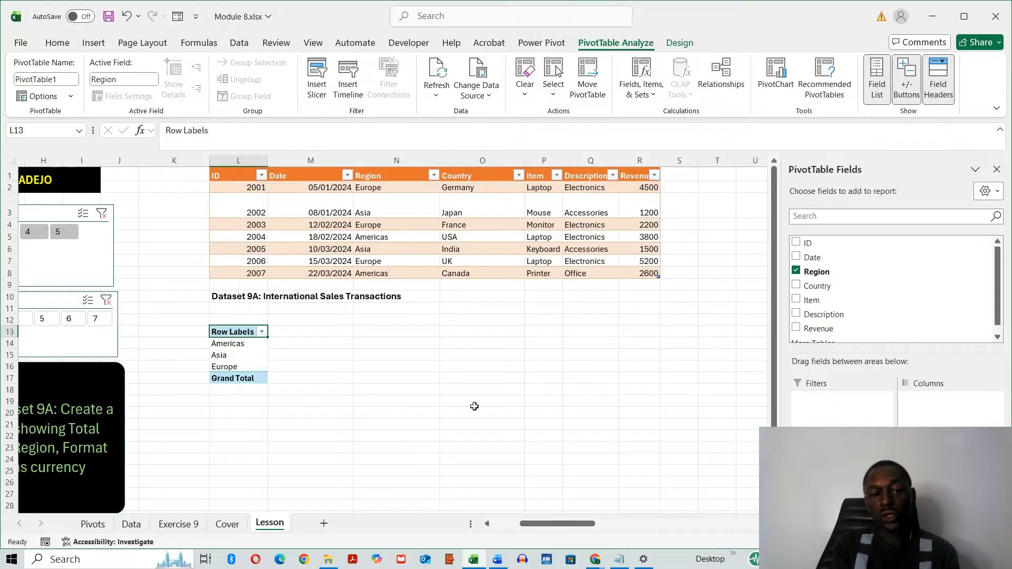
# - Add the Revenue field to the PivotTable's values to sum revenue for each region
pyautogui.moveTo(565, 527); pyautogui.dragTo(538, 527)
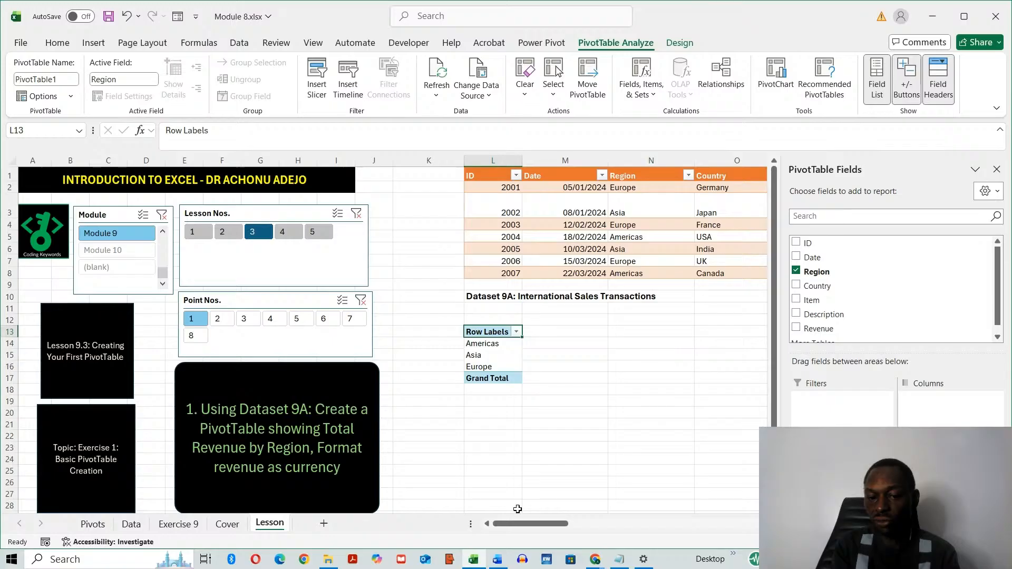
pyautogui.moveTo(523, 529); pyautogui.dragTo(558, 530)
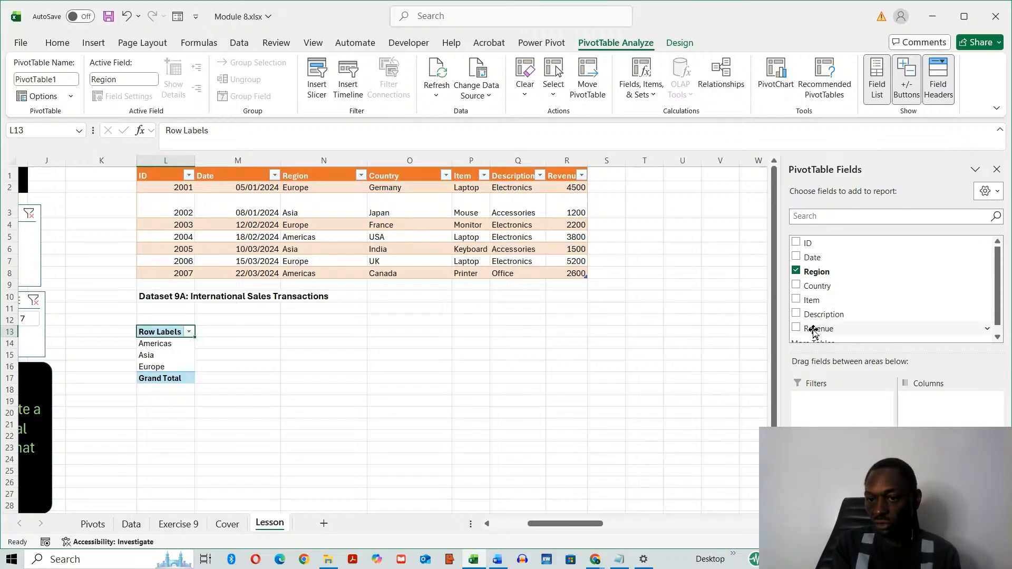
pyautogui.moveTo(813, 329); pyautogui.dragTo(936, 474)
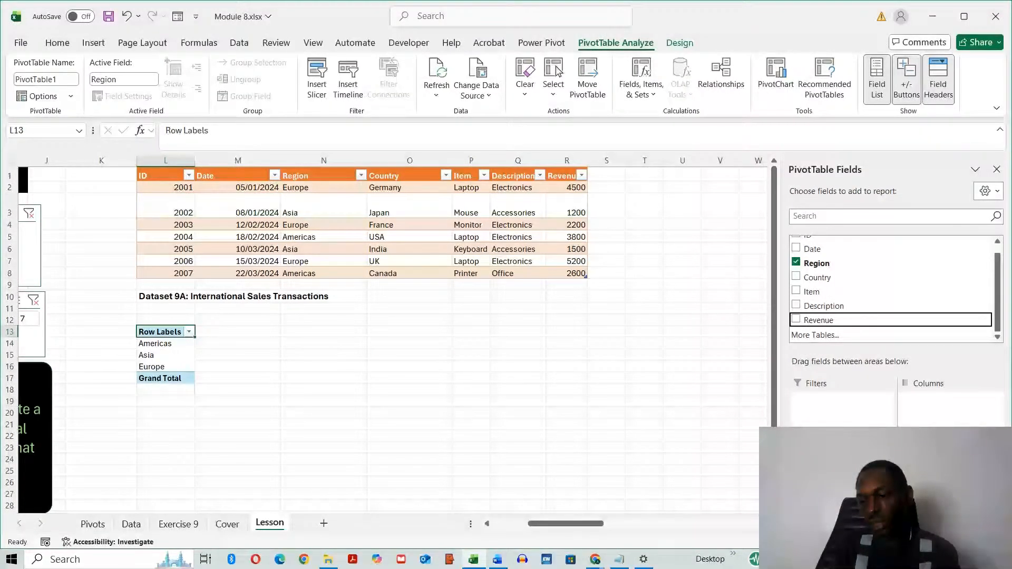
pyautogui.moveTo(935, 474); pyautogui.dragTo(941, 485)
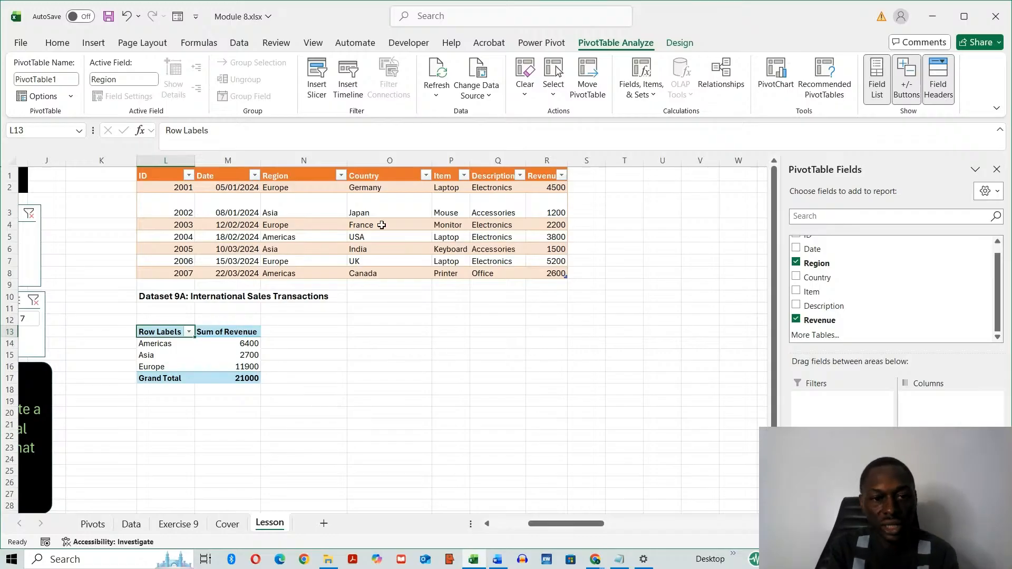
# - Check the Europe rows in the source table against the PivotTable's revenue sum for Europe
pyautogui.click(294, 187)
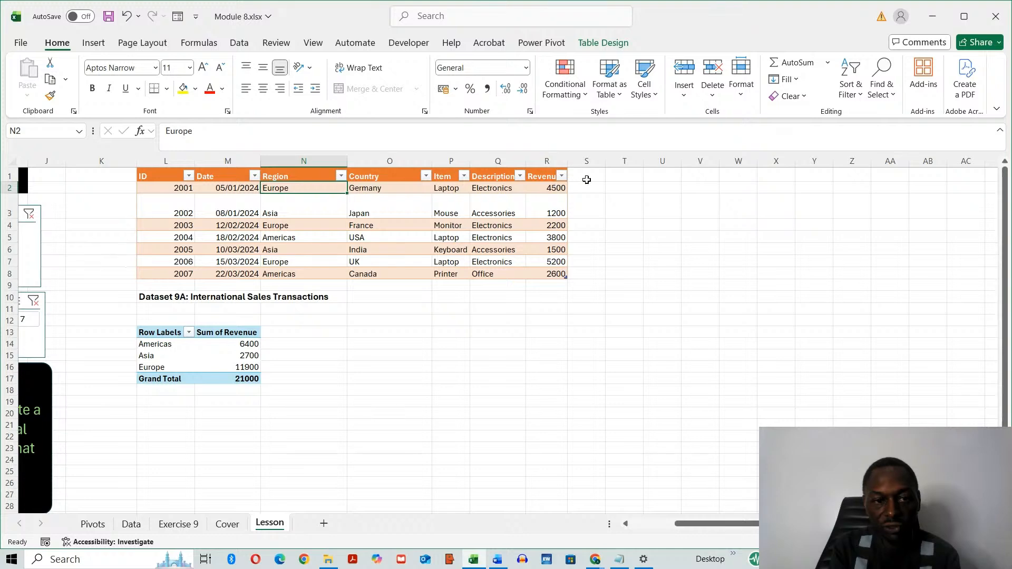
pyautogui.click(305, 228)
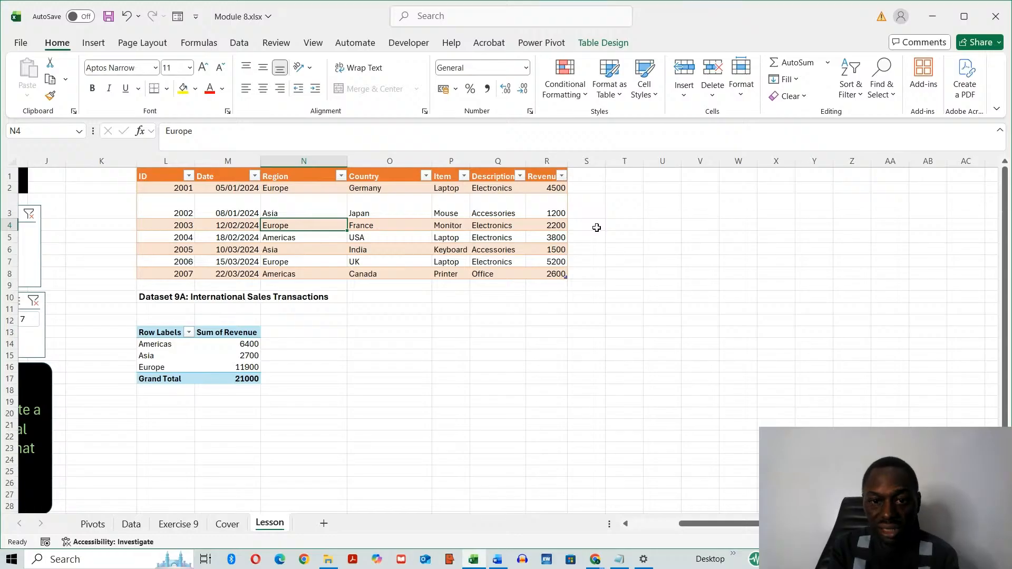
pyautogui.click(310, 264)
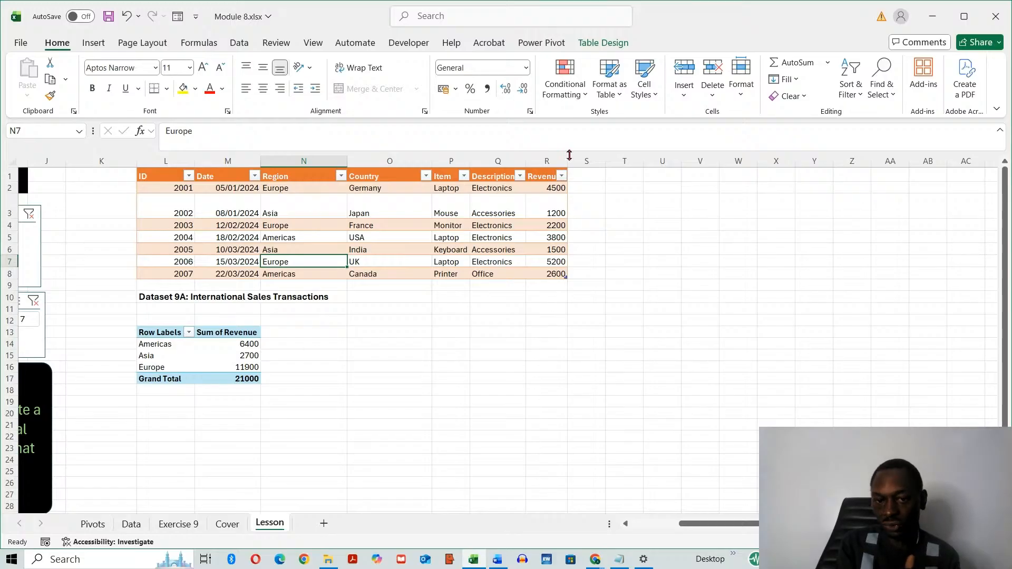
pyautogui.click(370, 437)
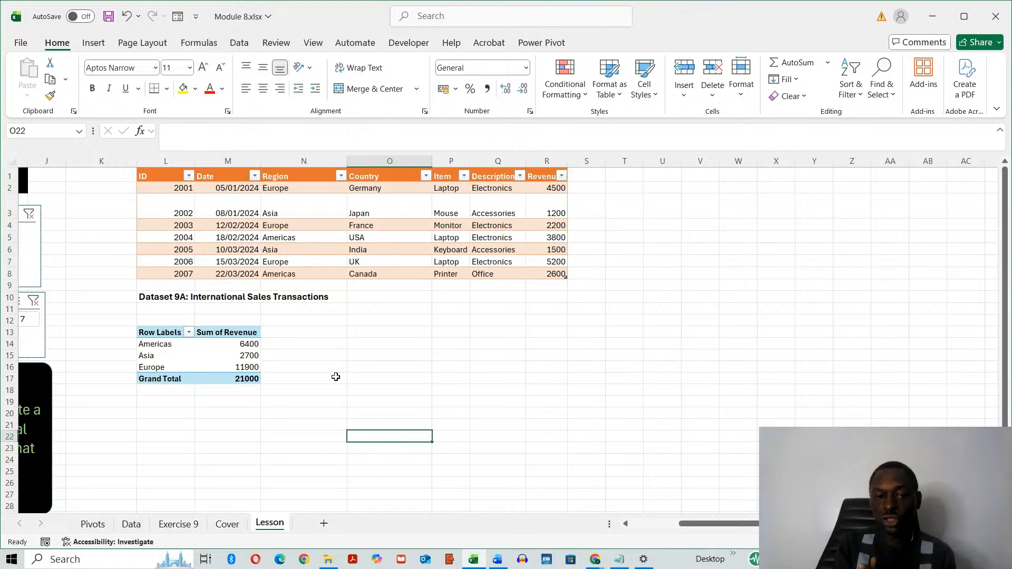
# - Format the PivotTable's regional revenue sums in M14:M16 as Currency
pyautogui.click(211, 359)
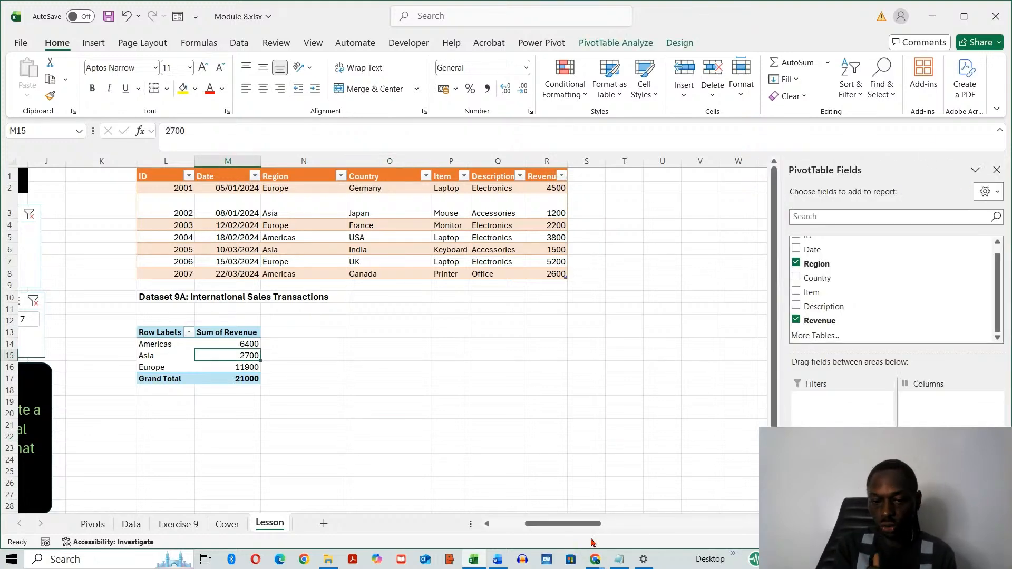
pyautogui.moveTo(585, 525); pyautogui.dragTo(565, 525)
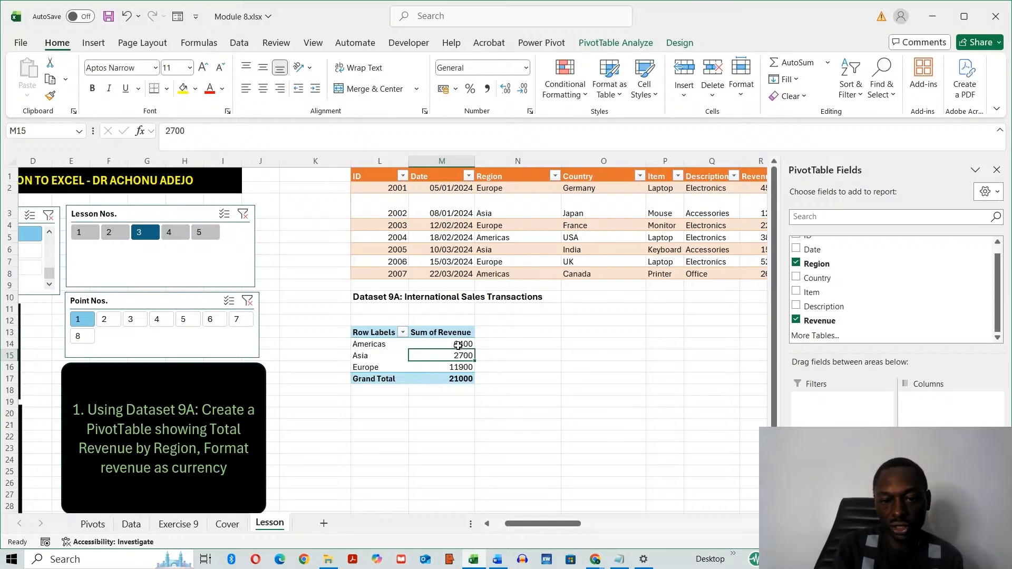
pyautogui.moveTo(458, 345); pyautogui.dragTo(456, 367)
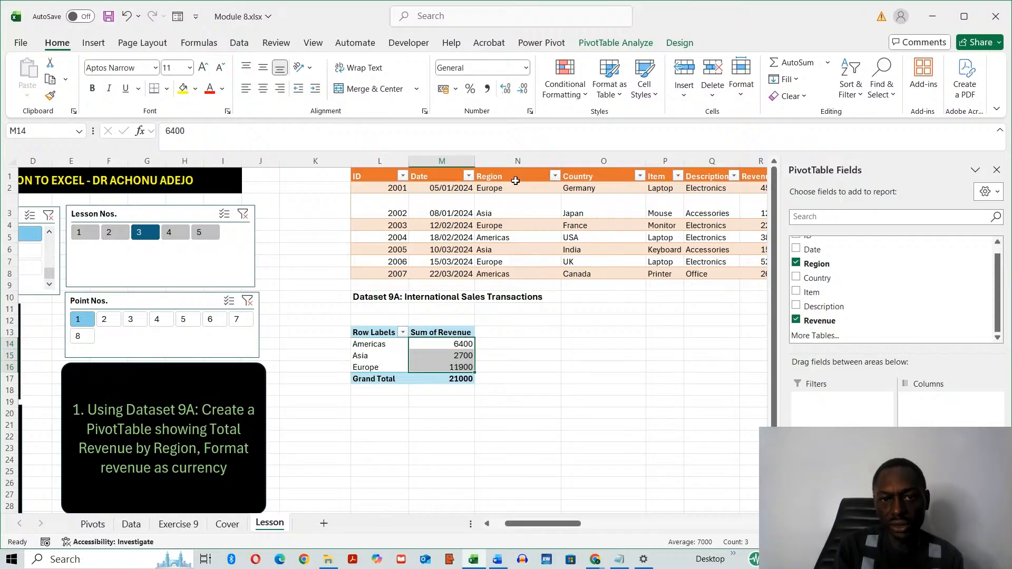
pyautogui.click(526, 68)
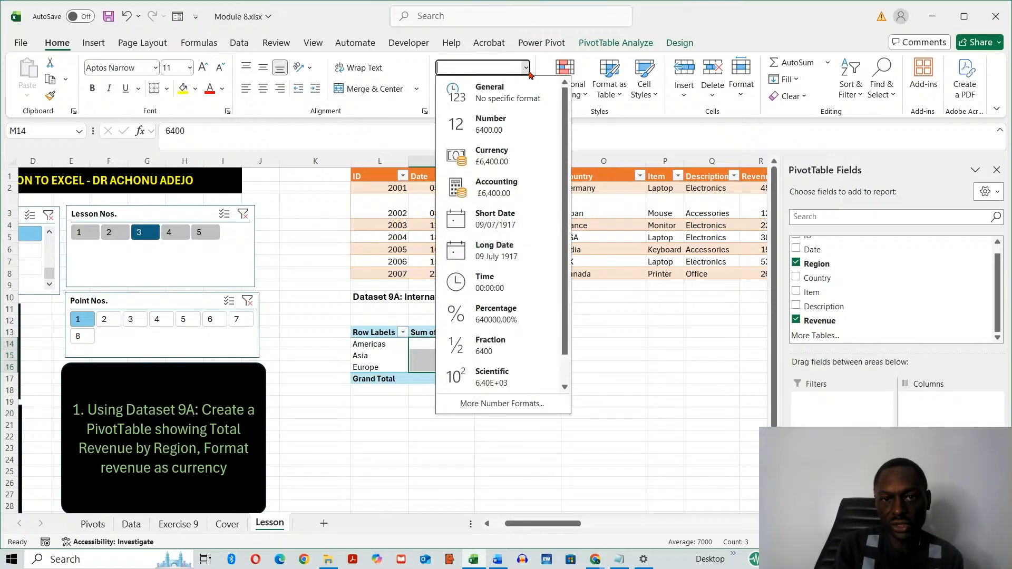
pyautogui.click(495, 153)
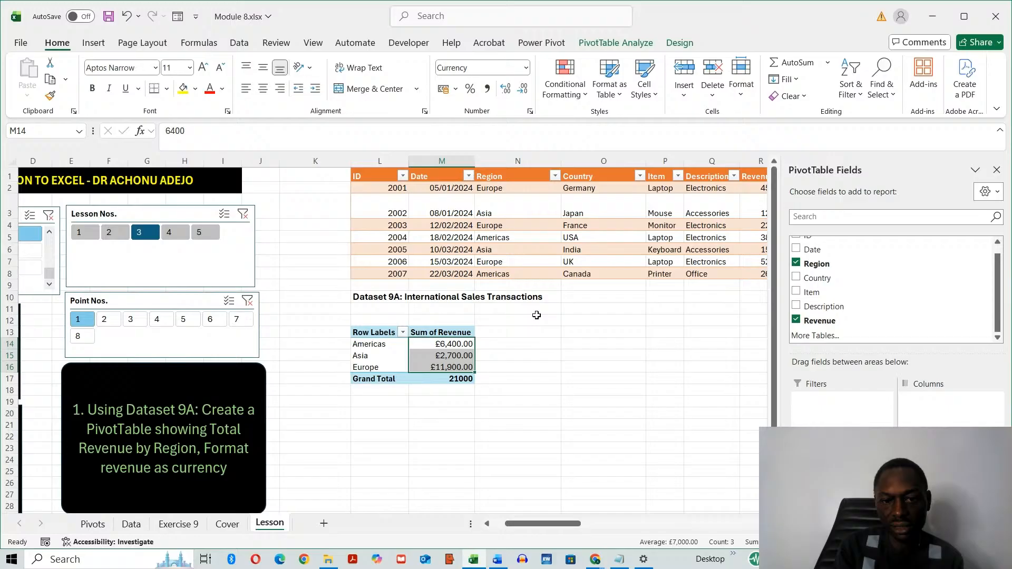
pyautogui.click(518, 423)
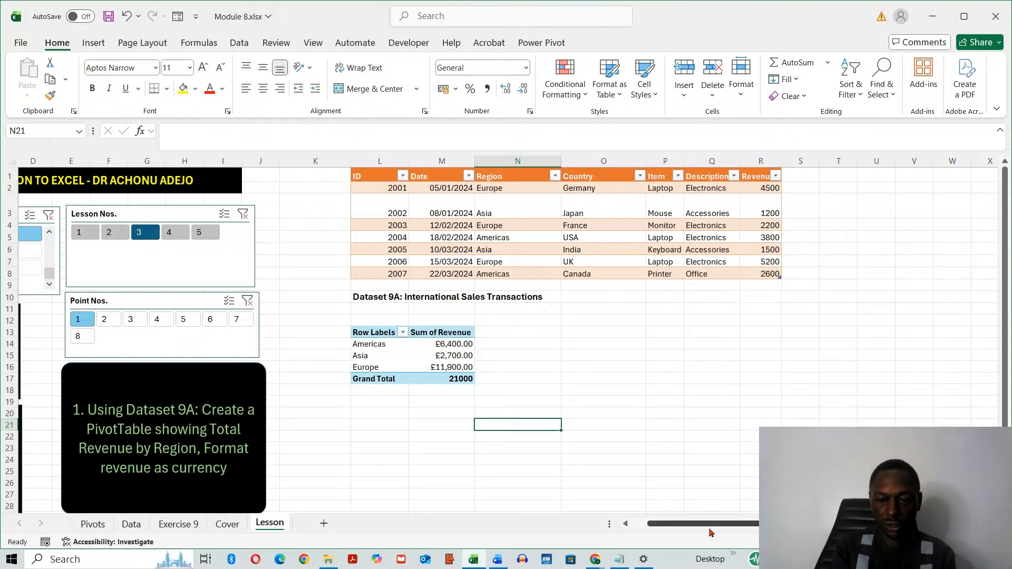
pyautogui.hscroll(-1, 664, 524)
pyautogui.hotkey('alt', 'Tab')
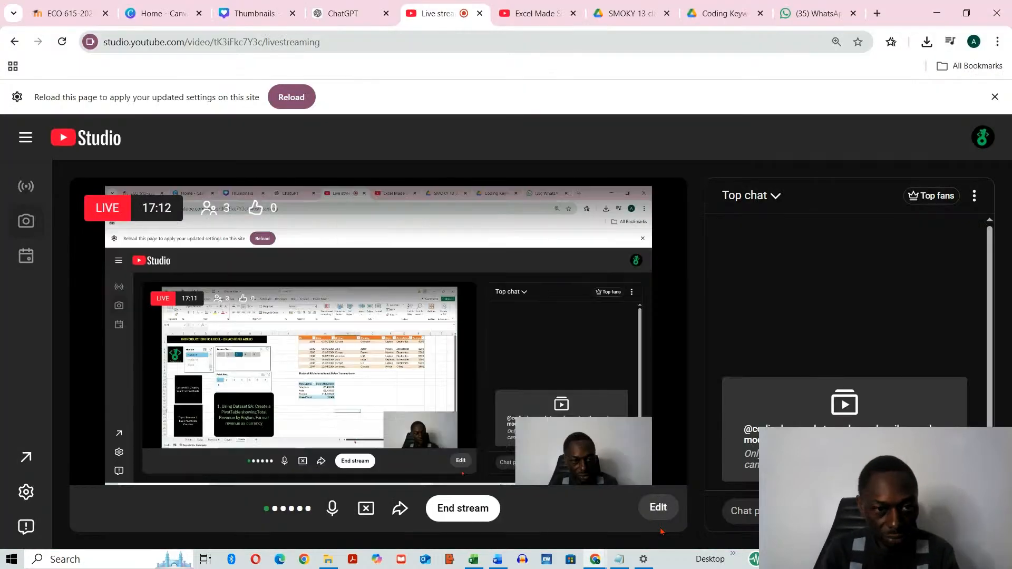
pyautogui.hotkey('alt', 'Tab')
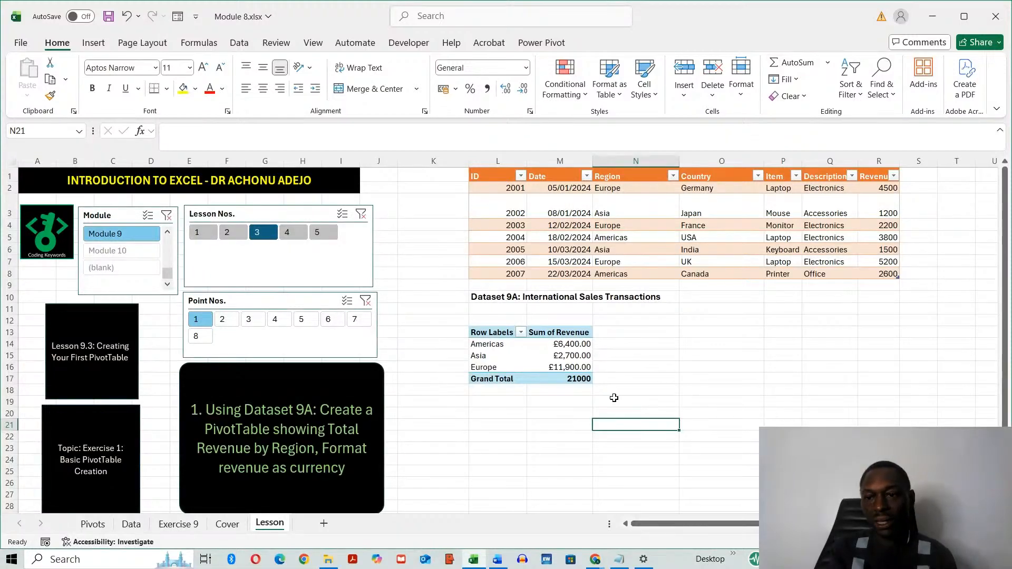
# - Show point 2 and point 3 of Lesson 9.3 using the point number slicer
pyautogui.click(227, 319)
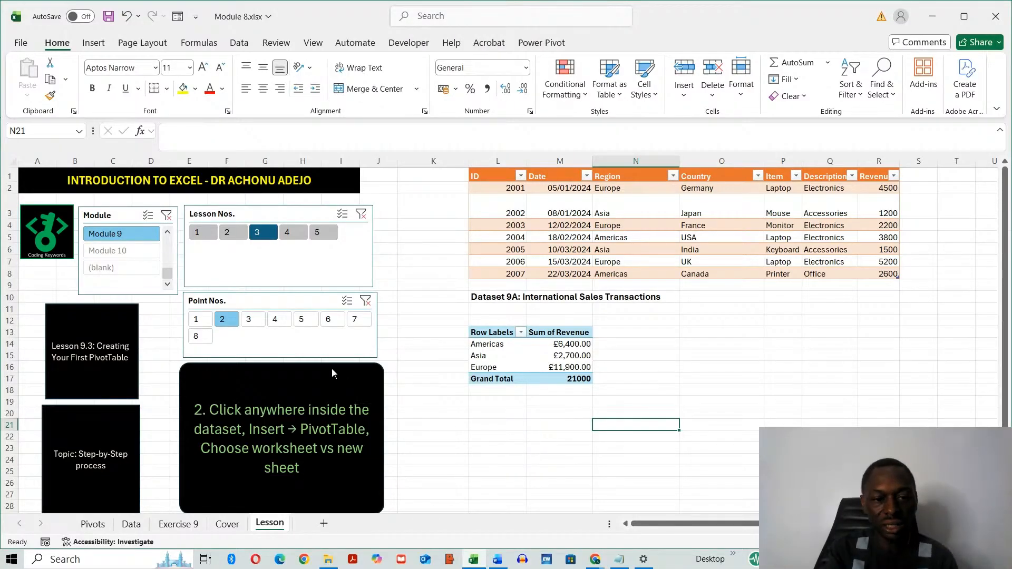
pyautogui.click(249, 319)
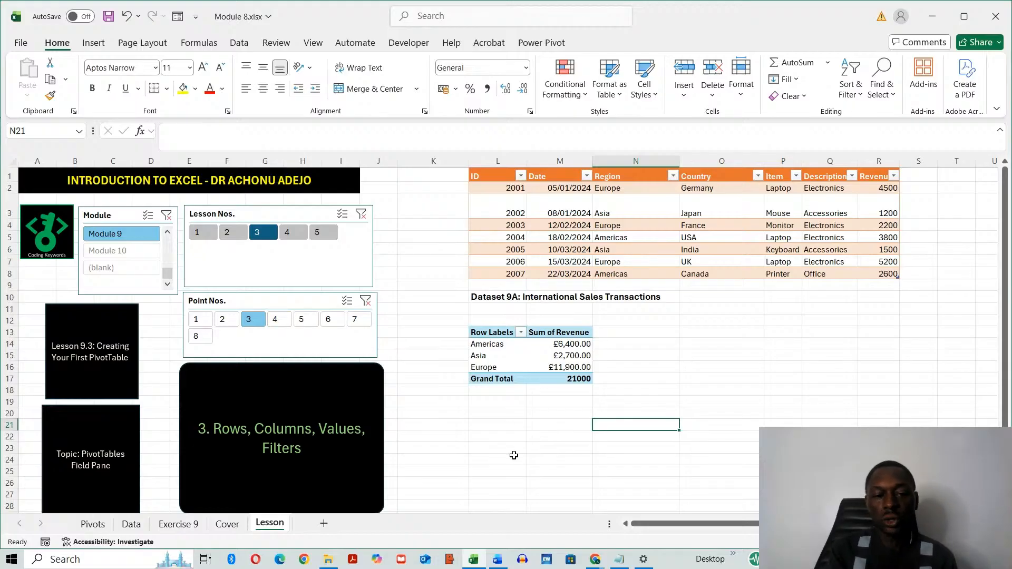
# - Change the PivotTable's Revenue value field to summarize by Average
pyautogui.moveTo(498, 367); pyautogui.dragTo(499, 344)
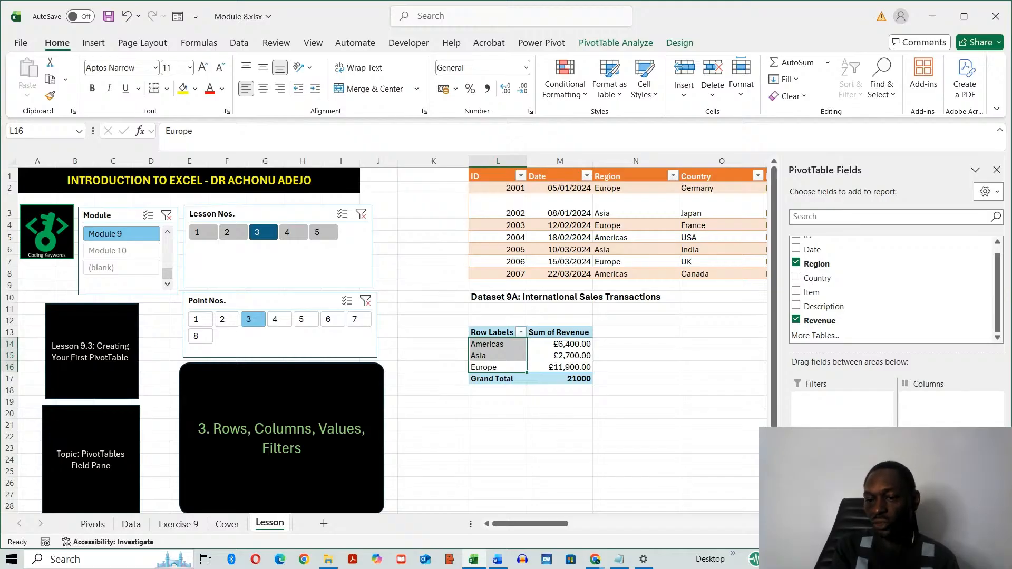
pyautogui.click(950, 467)
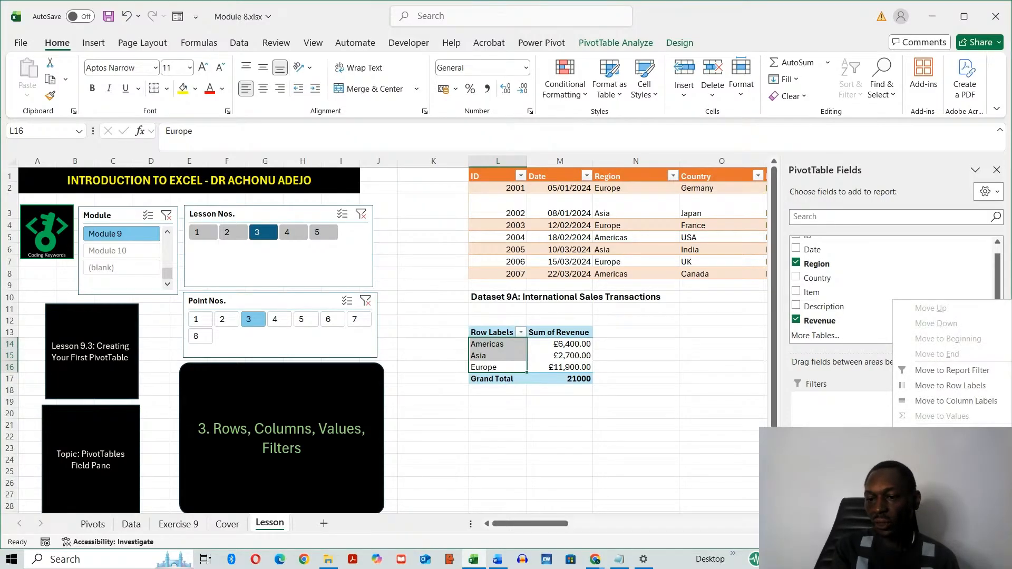
pyautogui.click(949, 437)
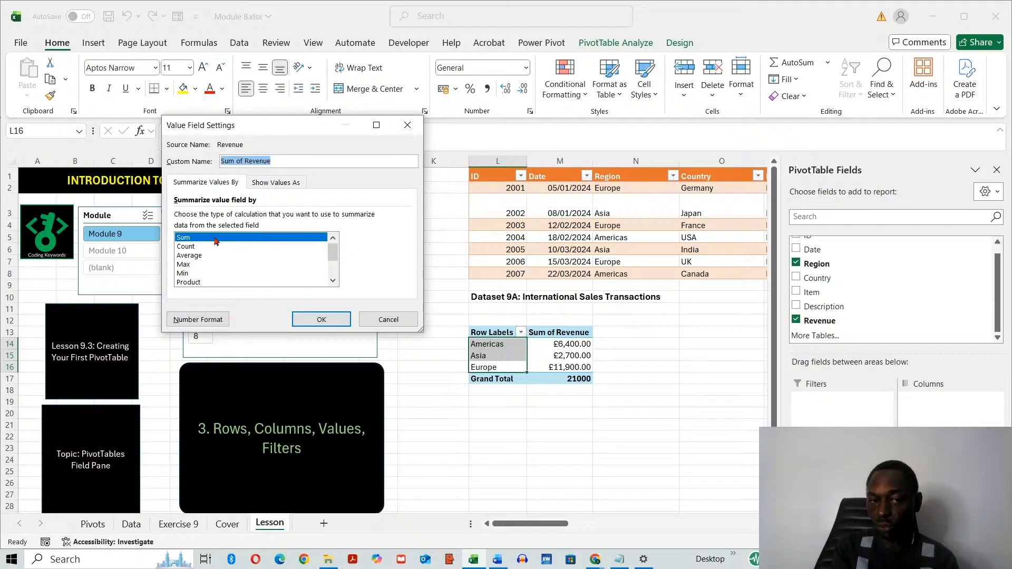
pyautogui.click(195, 256)
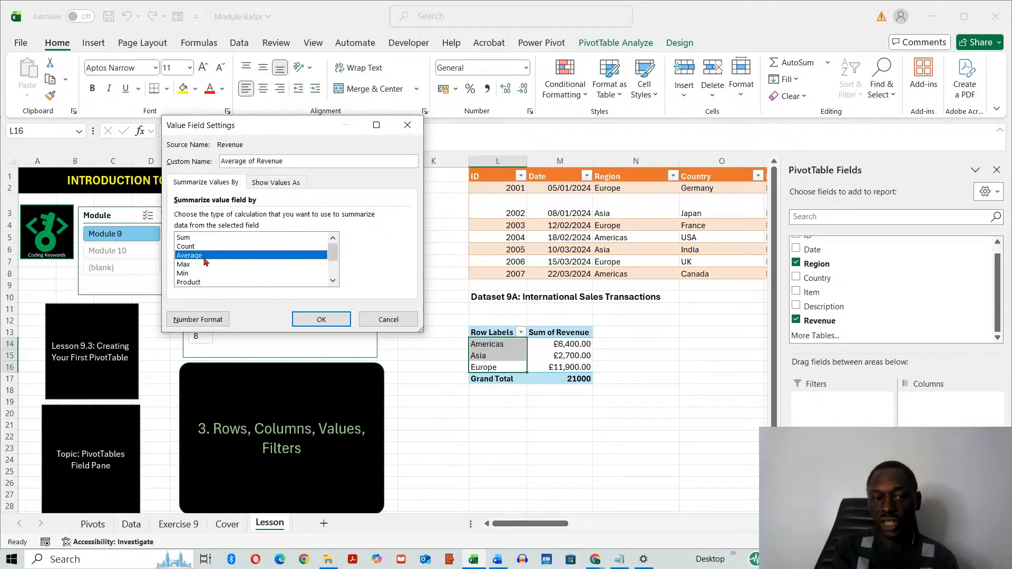
pyautogui.click(323, 319)
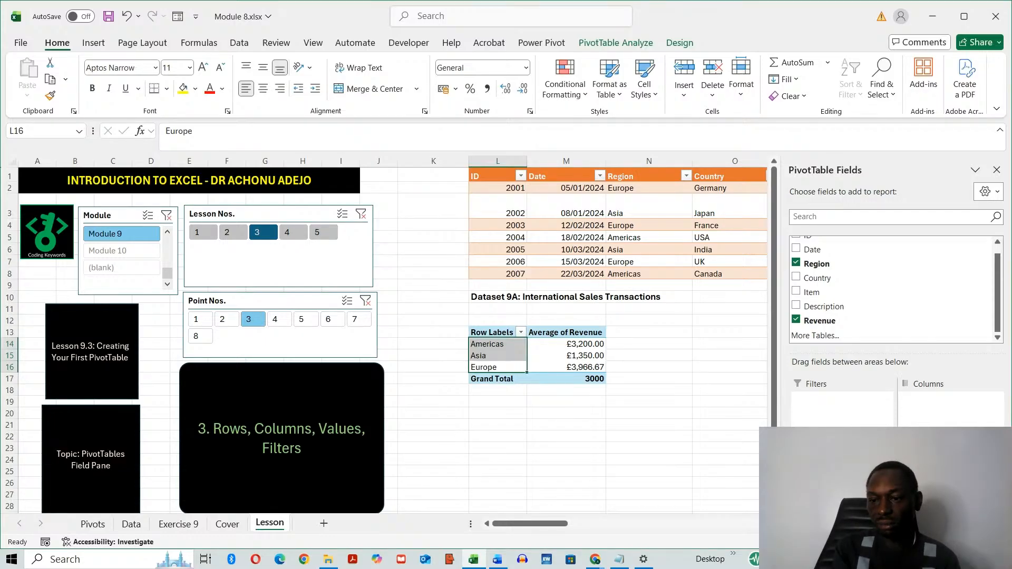
# - Change the PivotTable's Revenue value field to summarize by Count
pyautogui.click(949, 468)
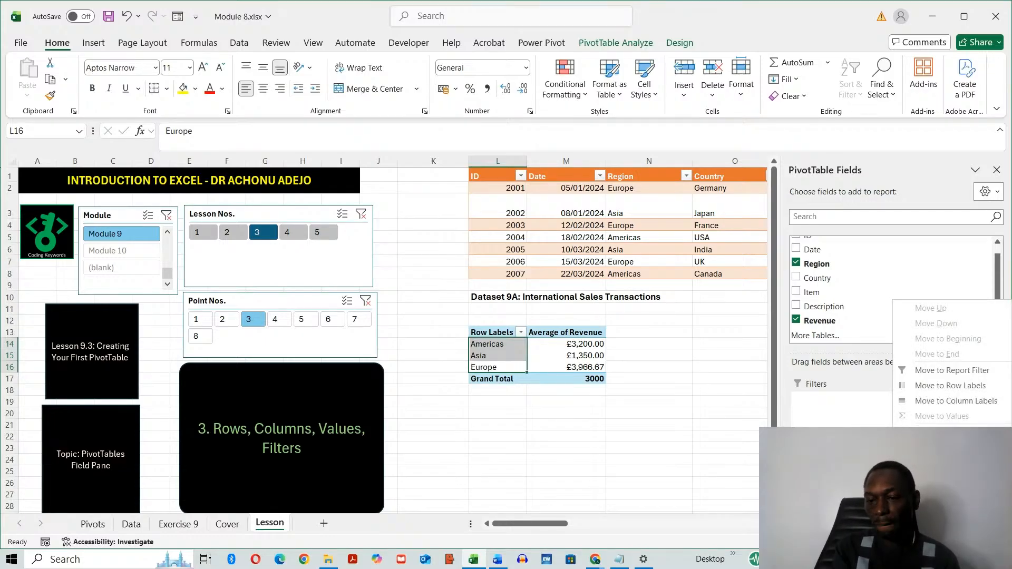
pyautogui.click(944, 456)
pyautogui.click(222, 246)
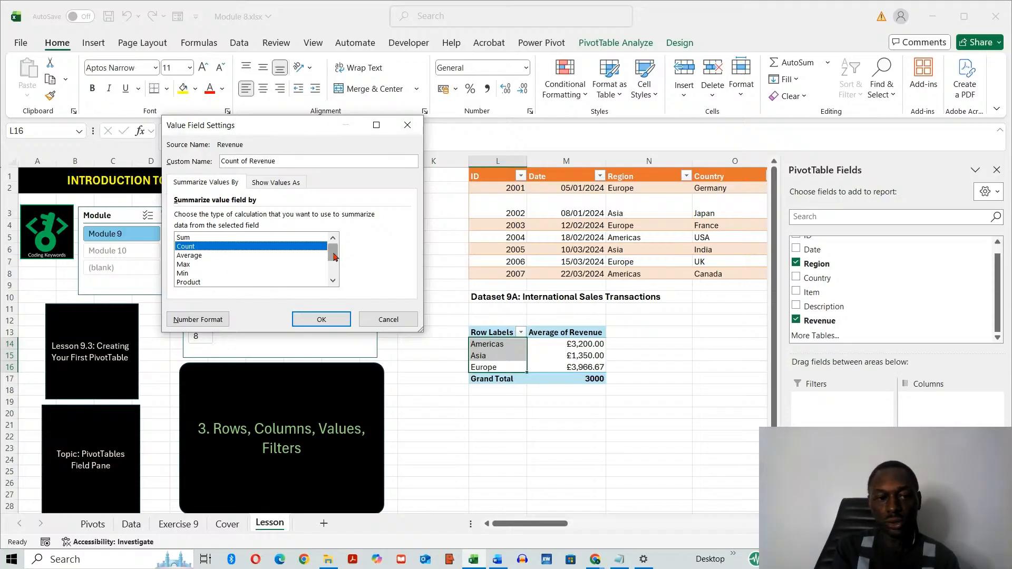
pyautogui.moveTo(334, 256)
pyautogui.mouseDown()
pyautogui.moveTo(333, 272)
pyautogui.moveTo(334, 245)
pyautogui.mouseUp()
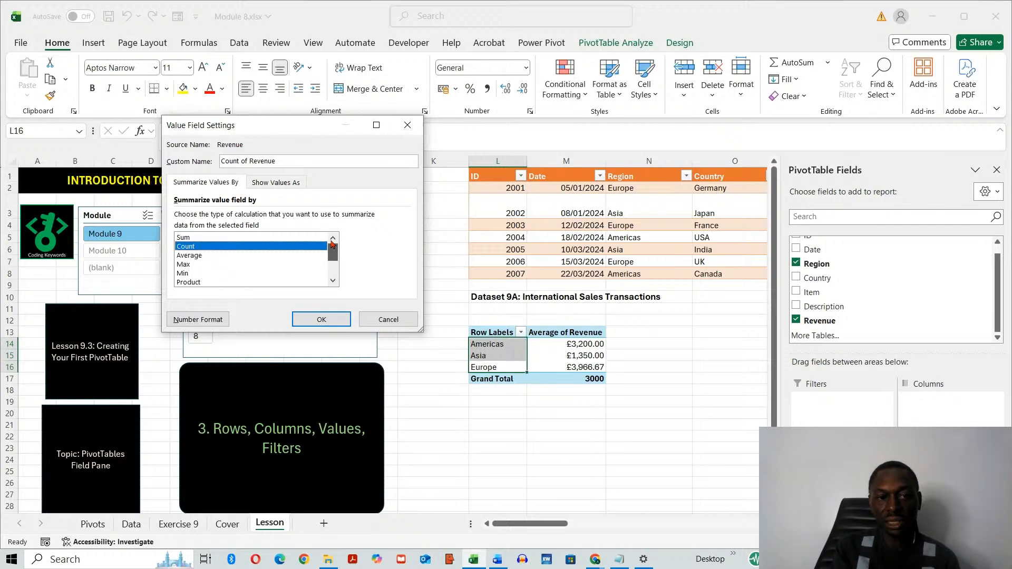
pyautogui.click(322, 319)
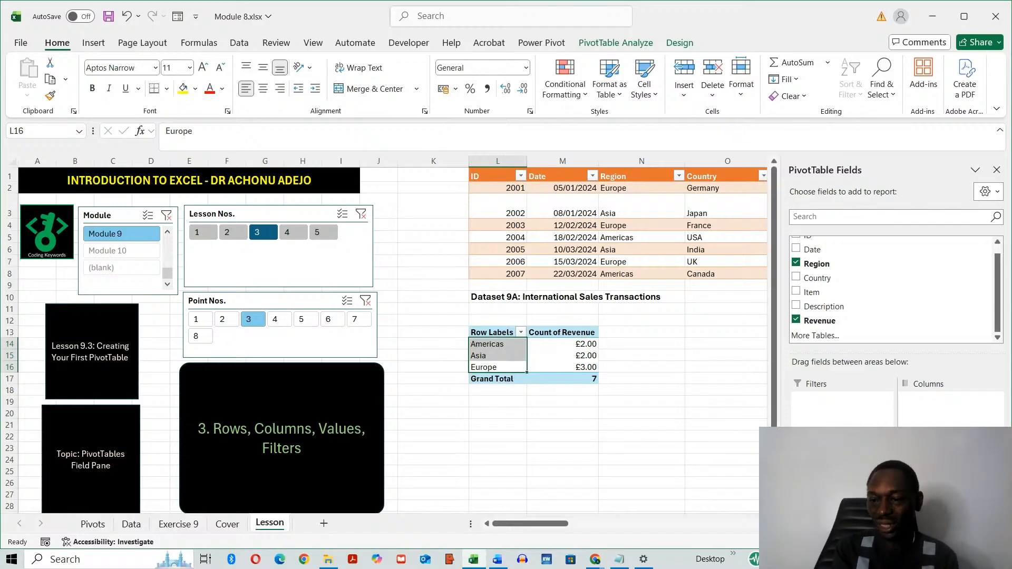
# - Set the PivotTable's Revenue value field back to summarize by Sum and leave the PivotTable
pyautogui.click(949, 466)
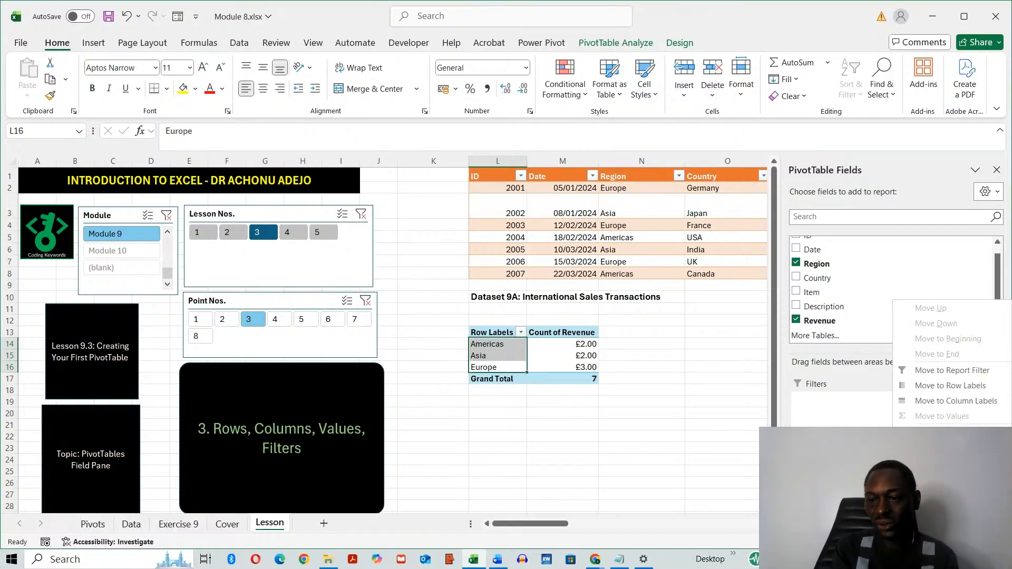
pyautogui.click(948, 447)
pyautogui.click(193, 241)
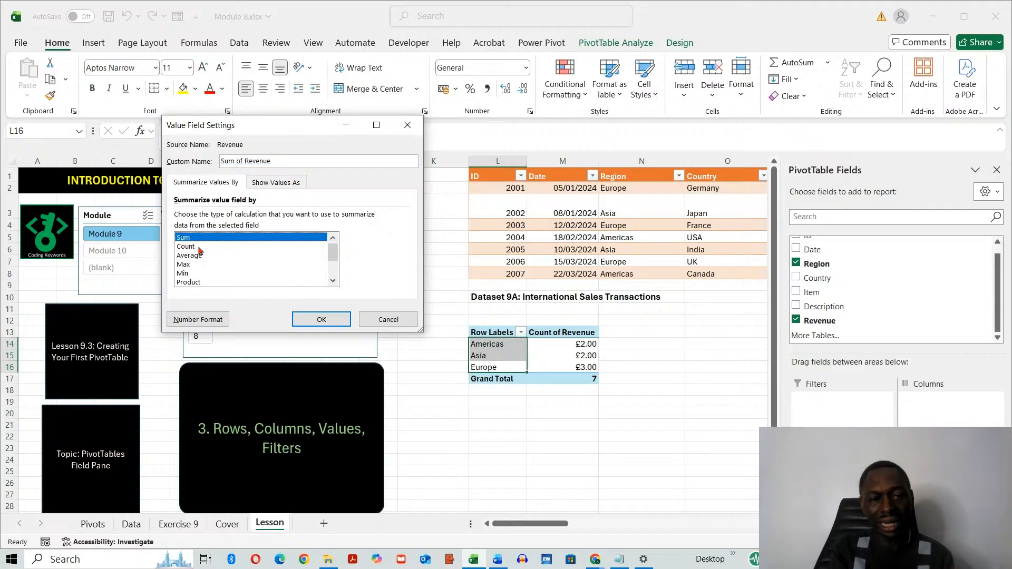
pyautogui.click(322, 319)
pyautogui.click(628, 452)
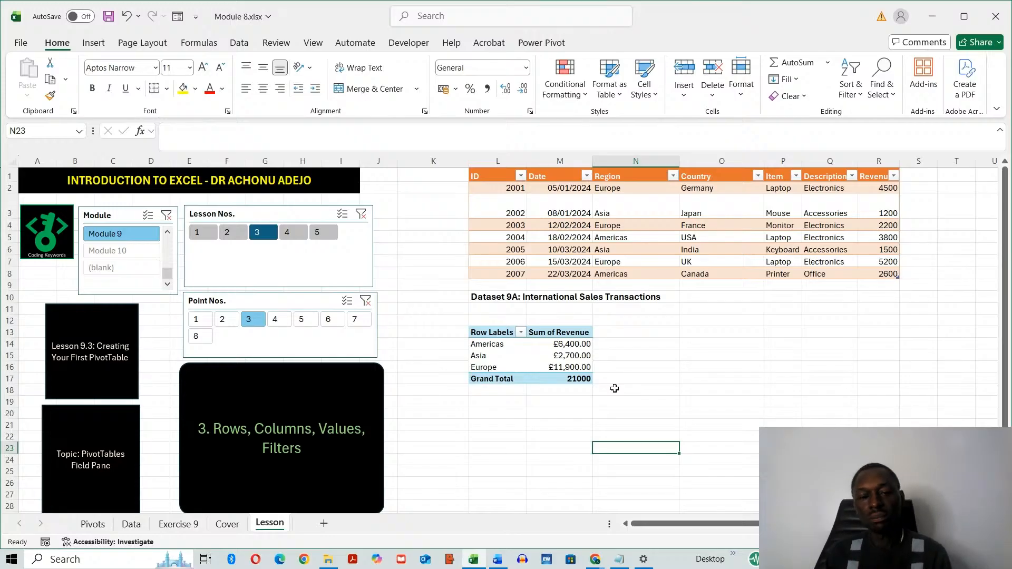
# - For lesson point 4, move the PivotTable's Region field to the columns and back to the rows, and remove and re-add it
pyautogui.click(275, 320)
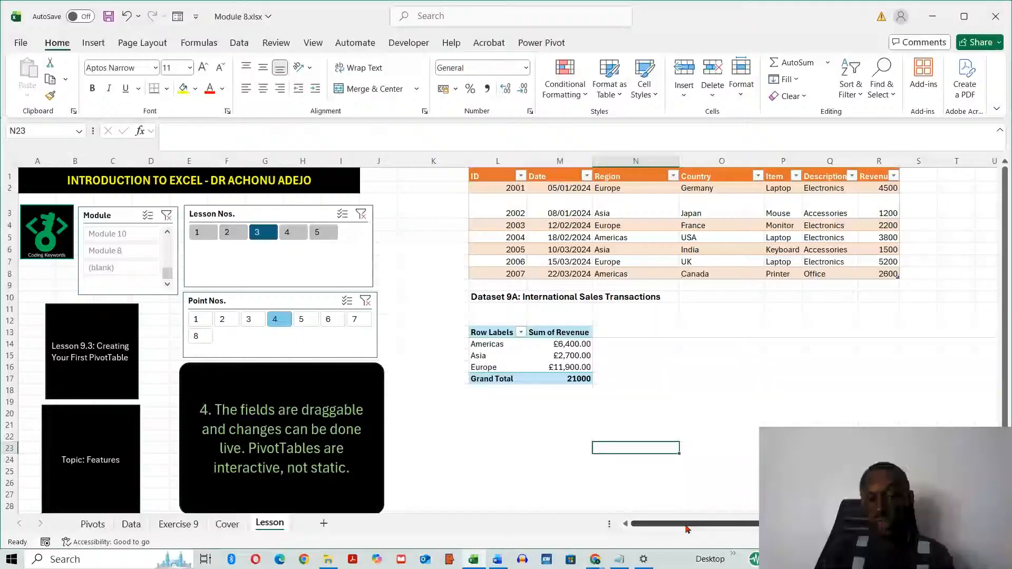
pyautogui.click(490, 356)
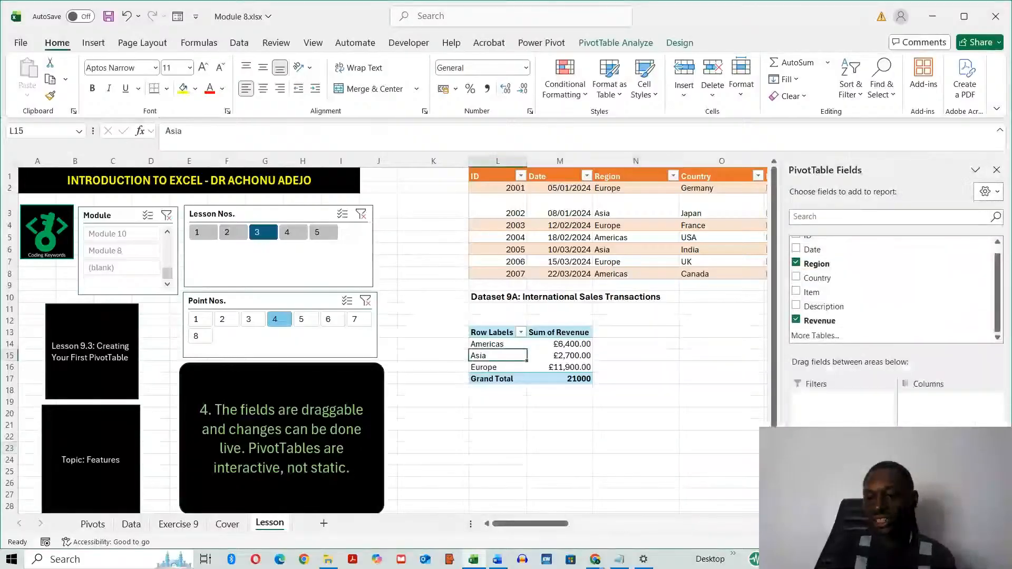
pyautogui.moveTo(935, 425); pyautogui.dragTo(943, 401)
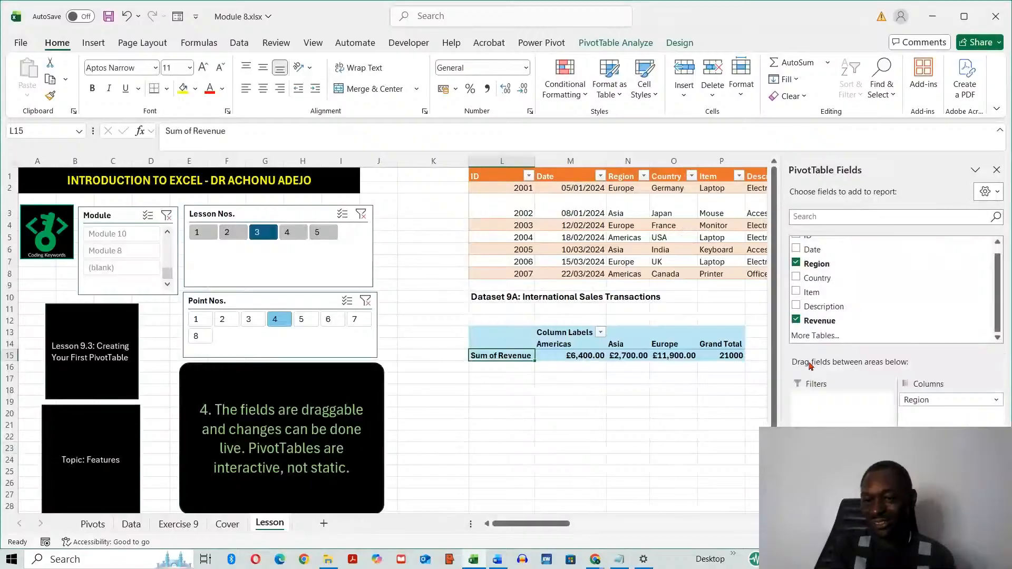
pyautogui.moveTo(920, 400)
pyautogui.mouseDown()
pyautogui.moveTo(924, 416)
pyautogui.moveTo(859, 475)
pyautogui.mouseUp()
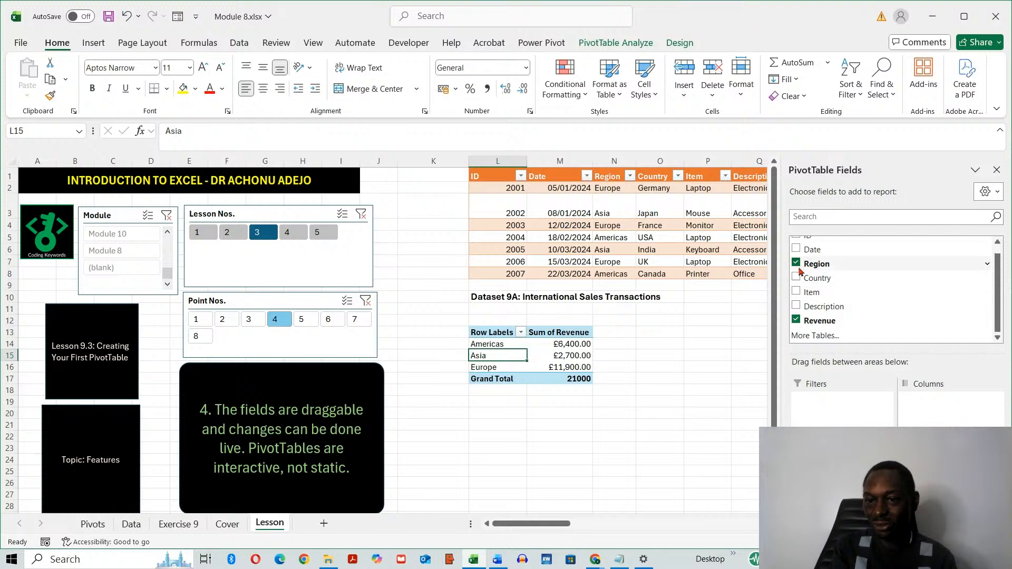
pyautogui.click(817, 263)
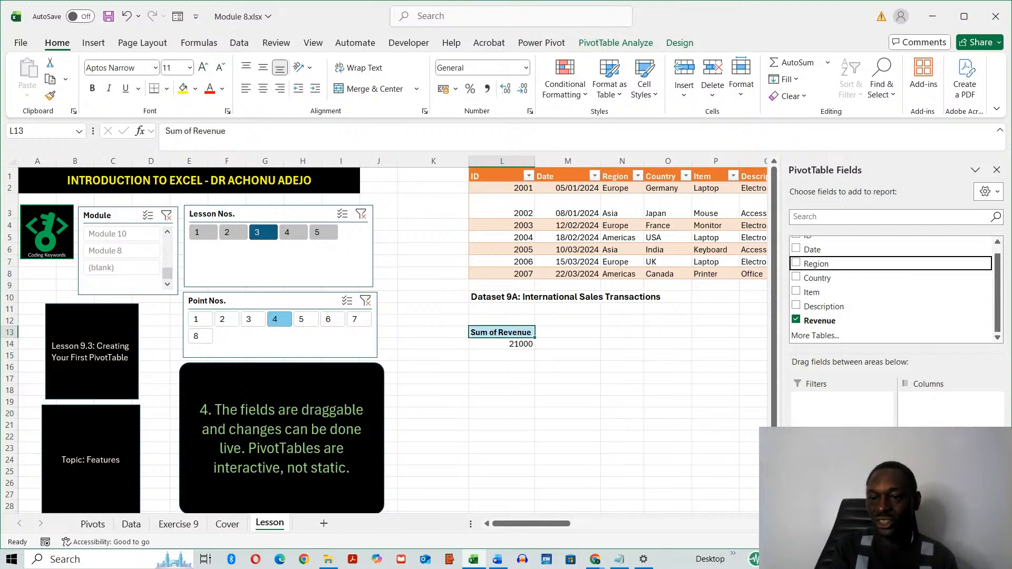
pyautogui.click(816, 264)
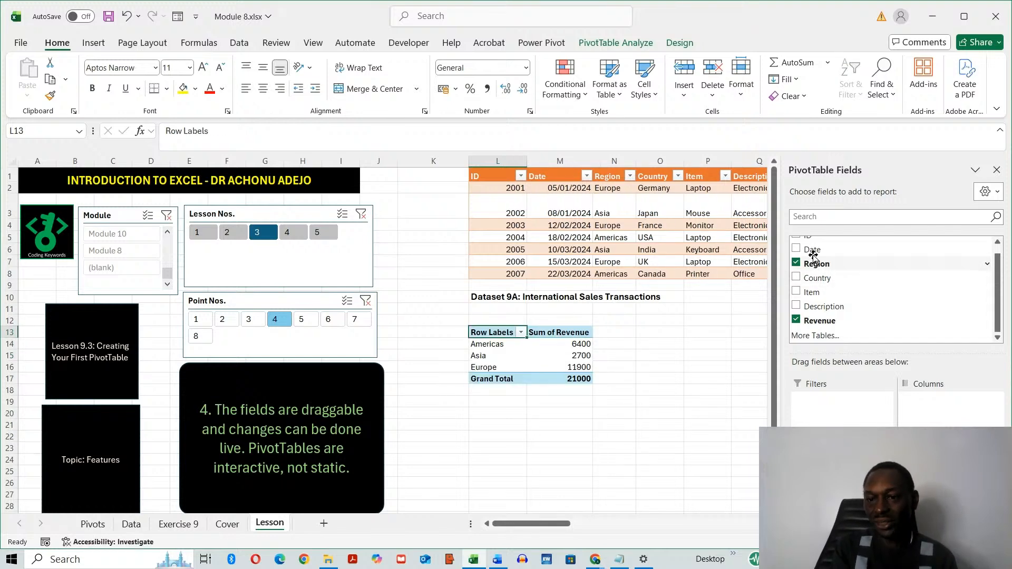
# - Add the Date field to the PivotTable's columns and remove the resulting Days (Date) and Months (Date) fields
pyautogui.moveTo(812, 252); pyautogui.dragTo(944, 414)
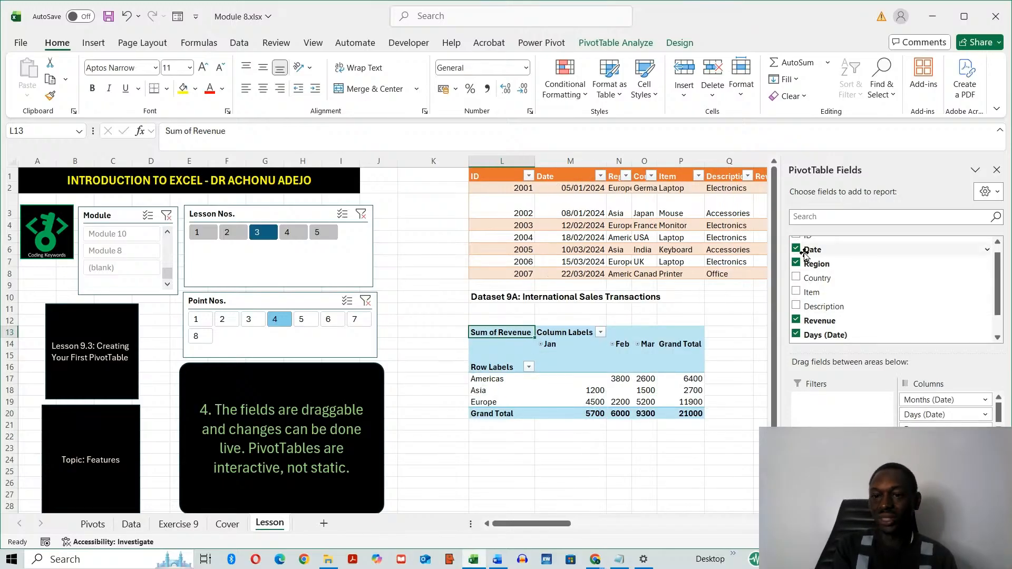
pyautogui.click(797, 334)
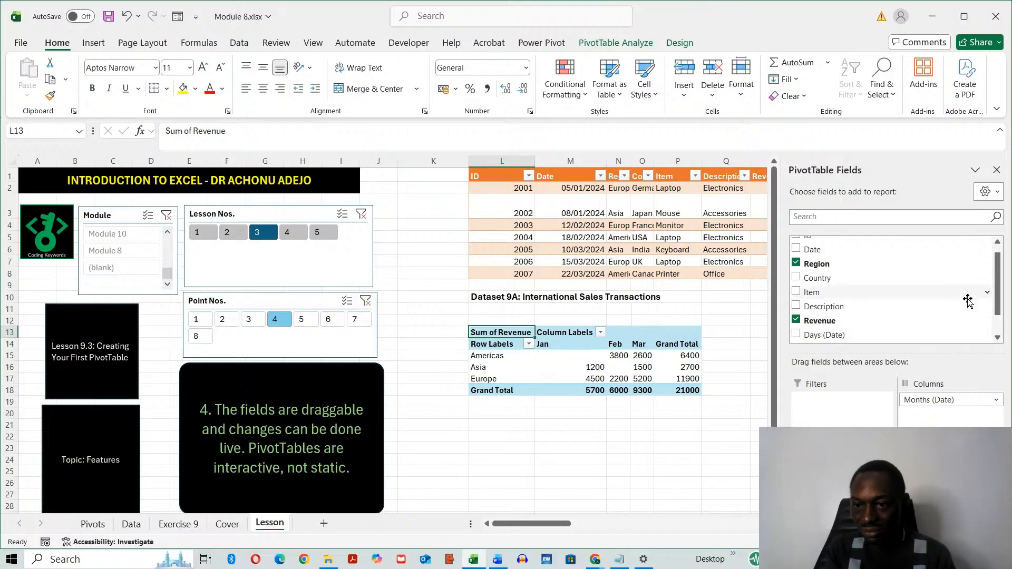
pyautogui.moveTo(998, 304); pyautogui.dragTo(1004, 359)
pyautogui.click(797, 320)
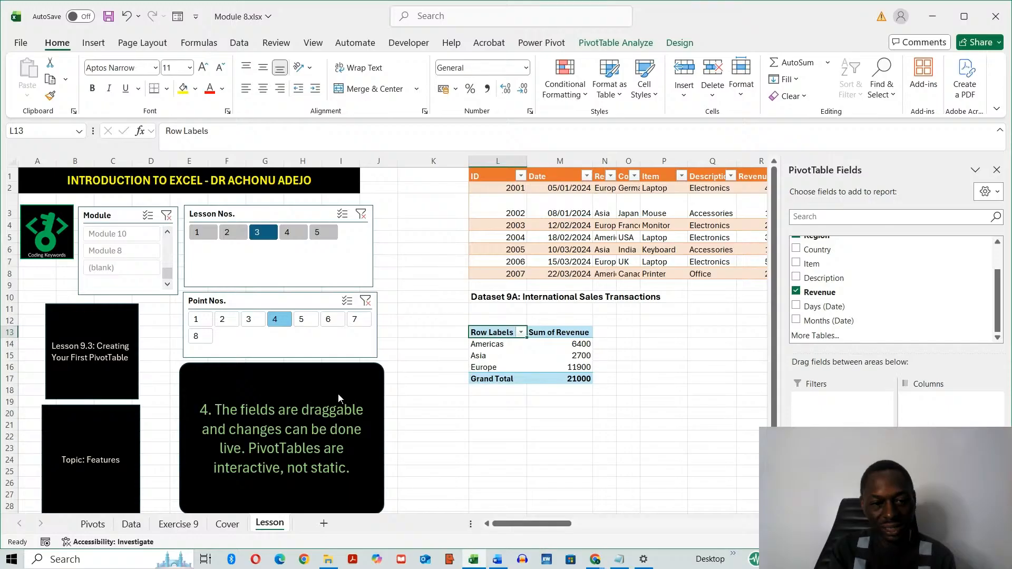
# - Step through points 5, 6 and 7 of Lesson 9.3 using the point number slicer
pyautogui.click(303, 321)
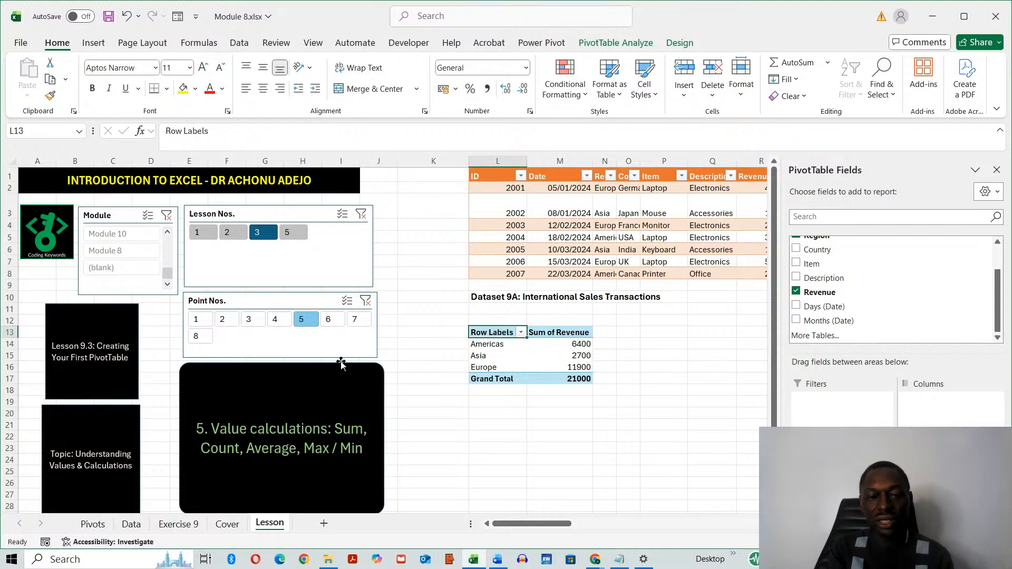
pyautogui.click(328, 319)
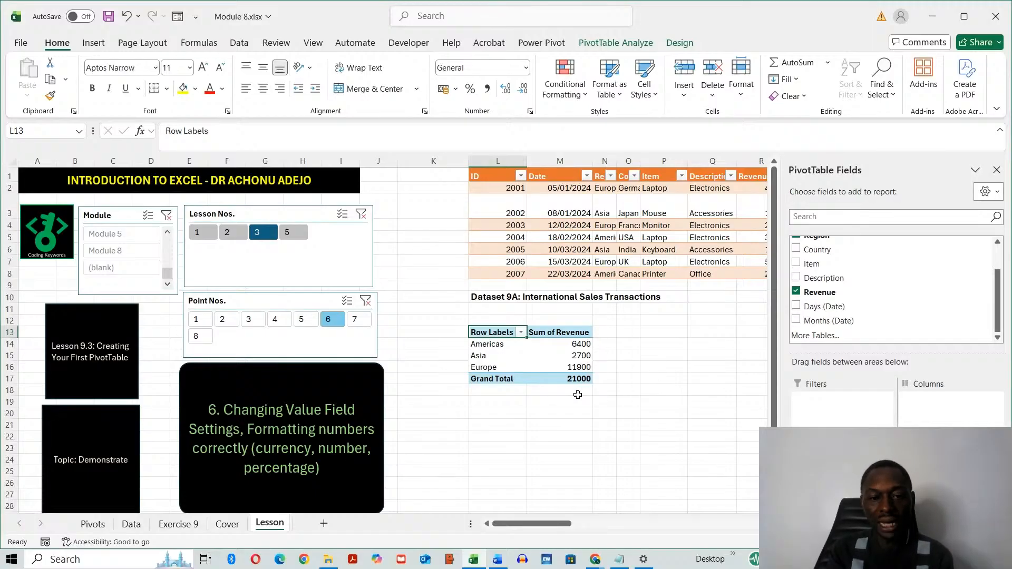
pyautogui.click(354, 320)
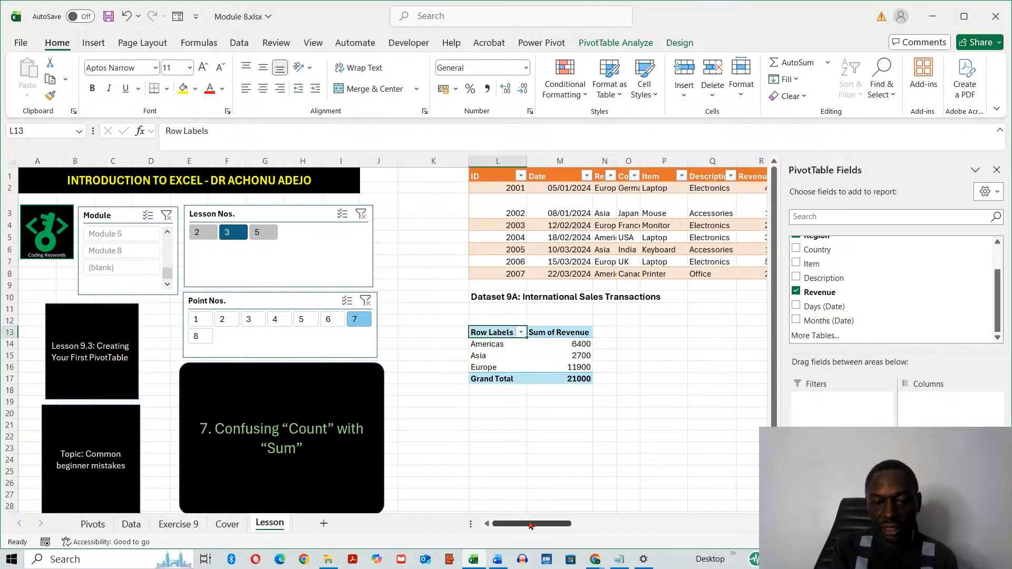
# - Autofit the widths of the source table's Region and Country columns
pyautogui.moveTo(532, 523); pyautogui.dragTo(553, 529)
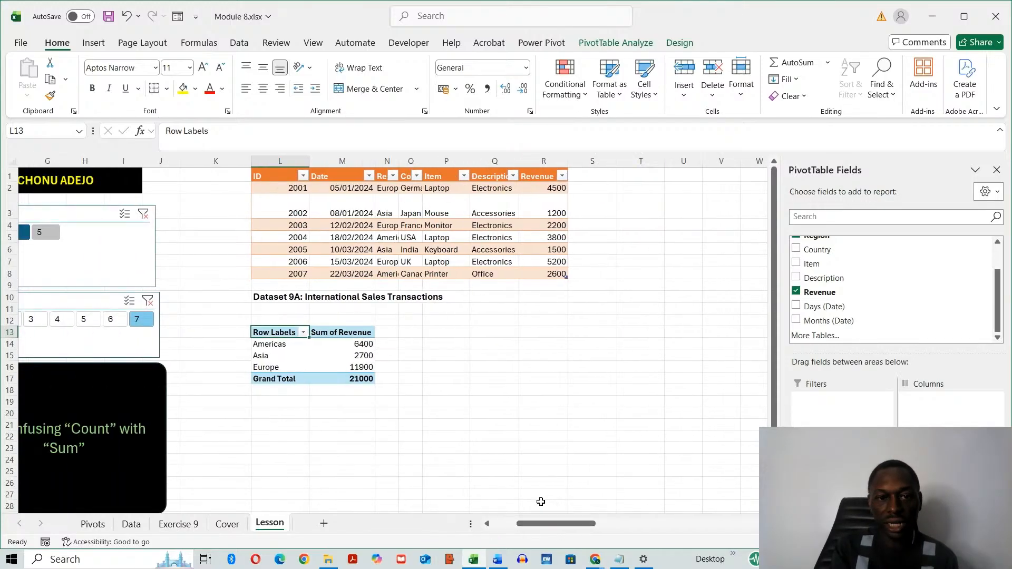
pyautogui.doubleClick(399, 160)
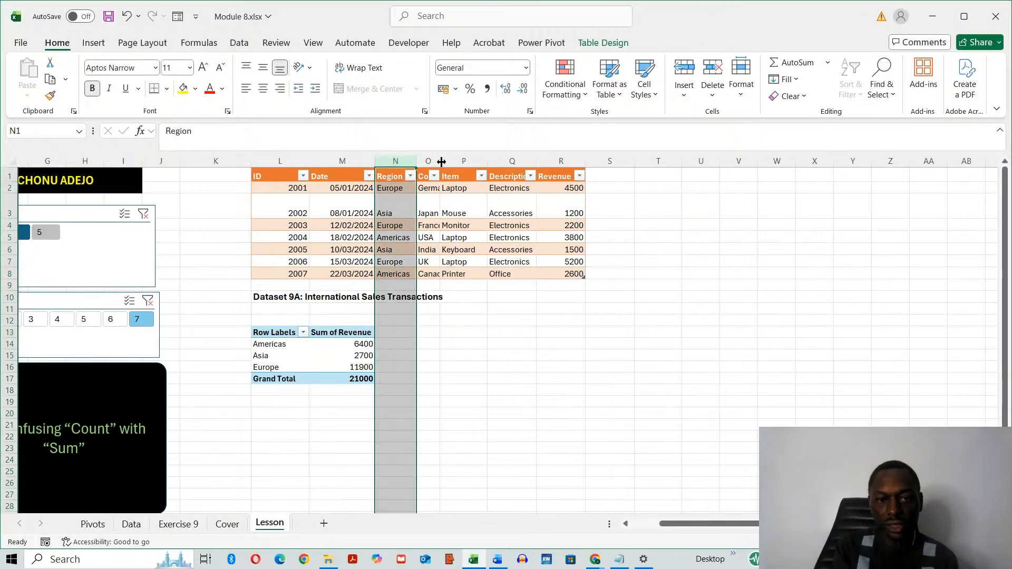
pyautogui.doubleClick(441, 160)
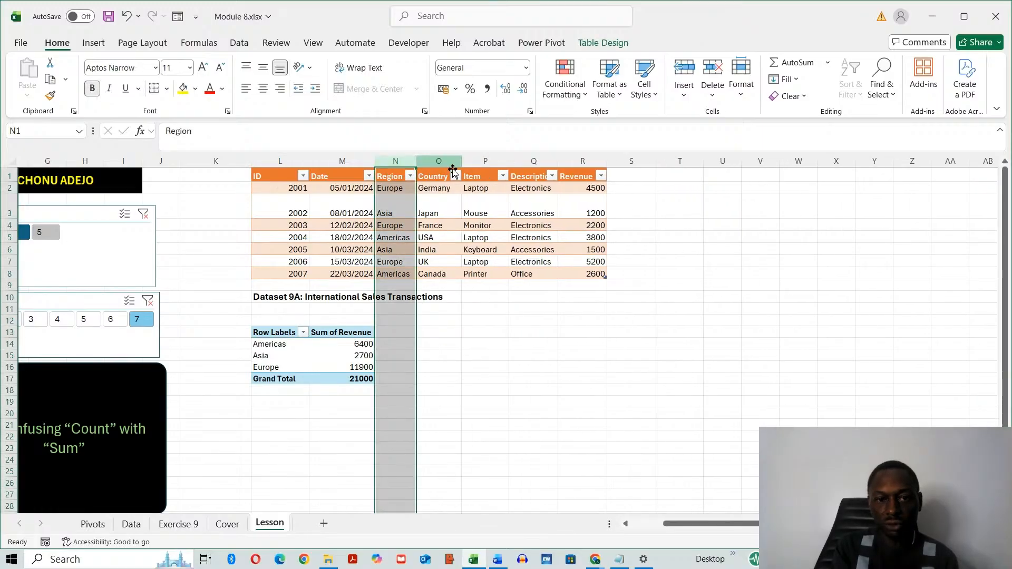
pyautogui.click(448, 331)
# - Examine the Europe rows and their Revenue values in the source table to compare a count with a sum
pyautogui.click(389, 188)
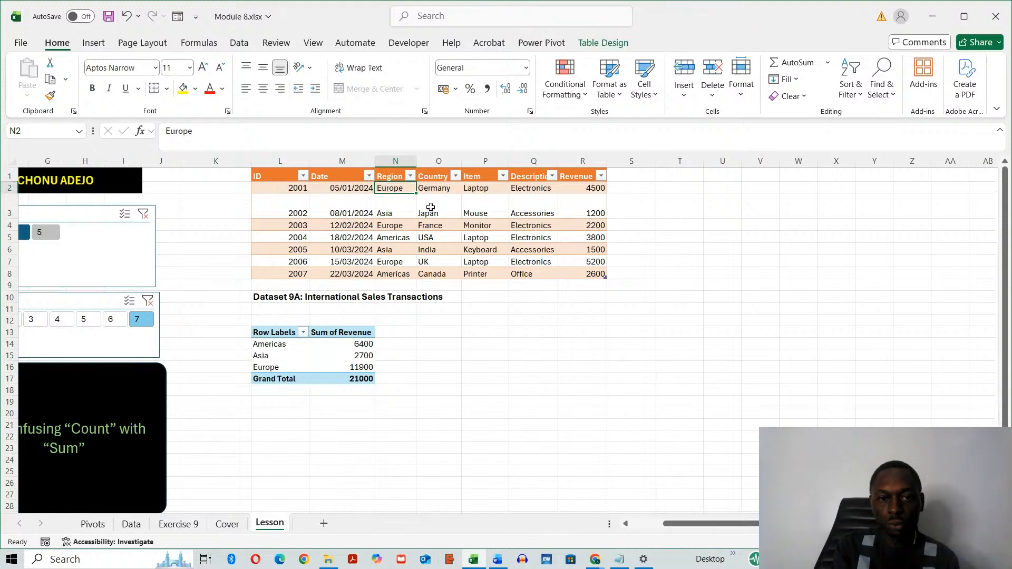
pyautogui.click(397, 227)
pyautogui.click(393, 262)
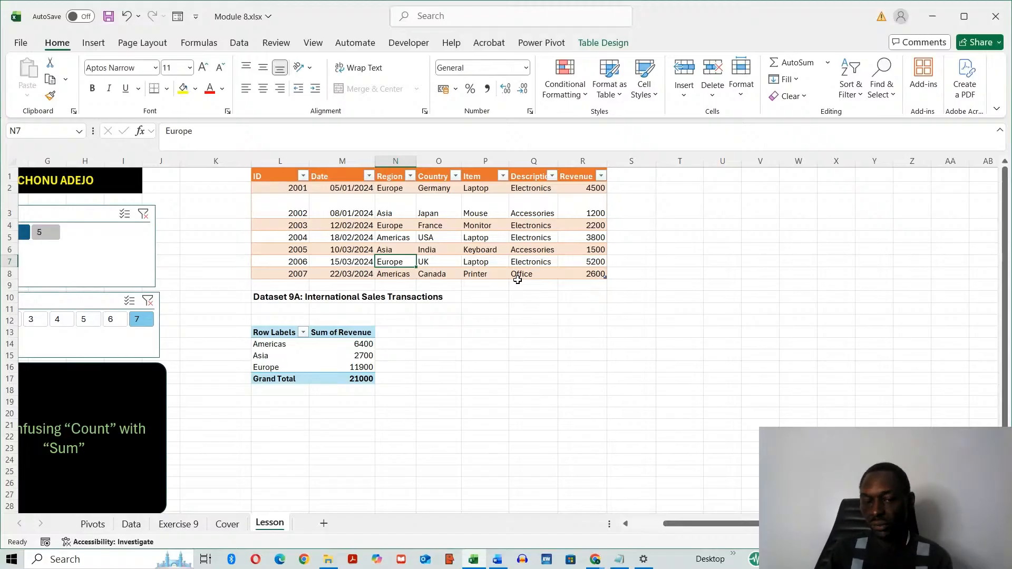
pyautogui.click(390, 186)
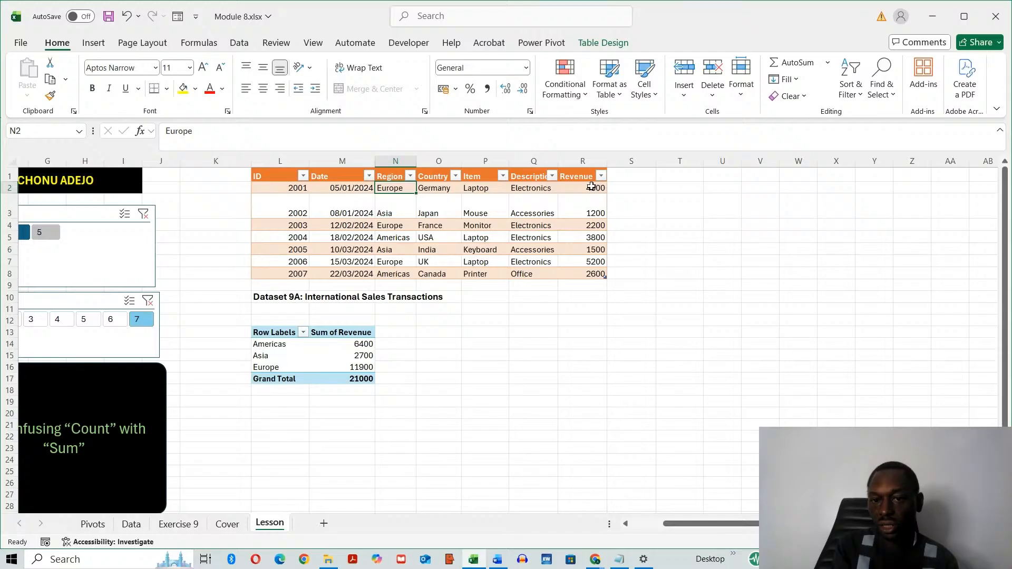
pyautogui.click(594, 187)
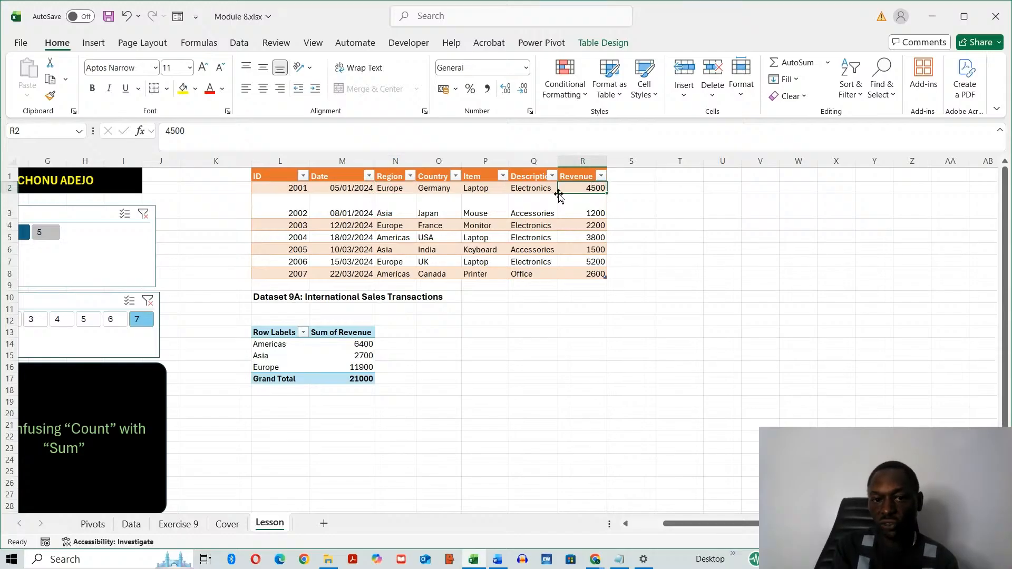
pyautogui.click(393, 224)
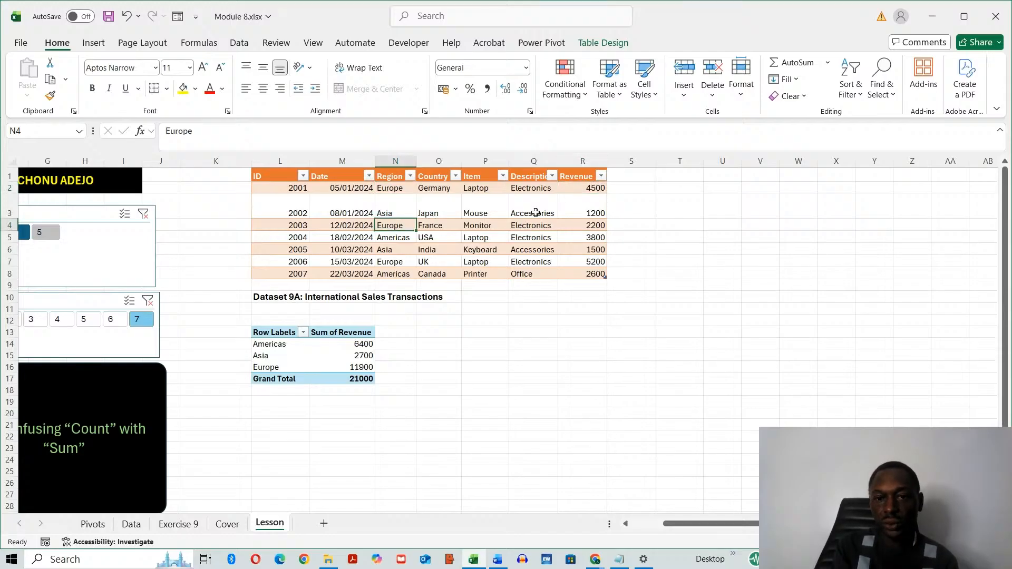
pyautogui.click(585, 224)
pyautogui.click(387, 261)
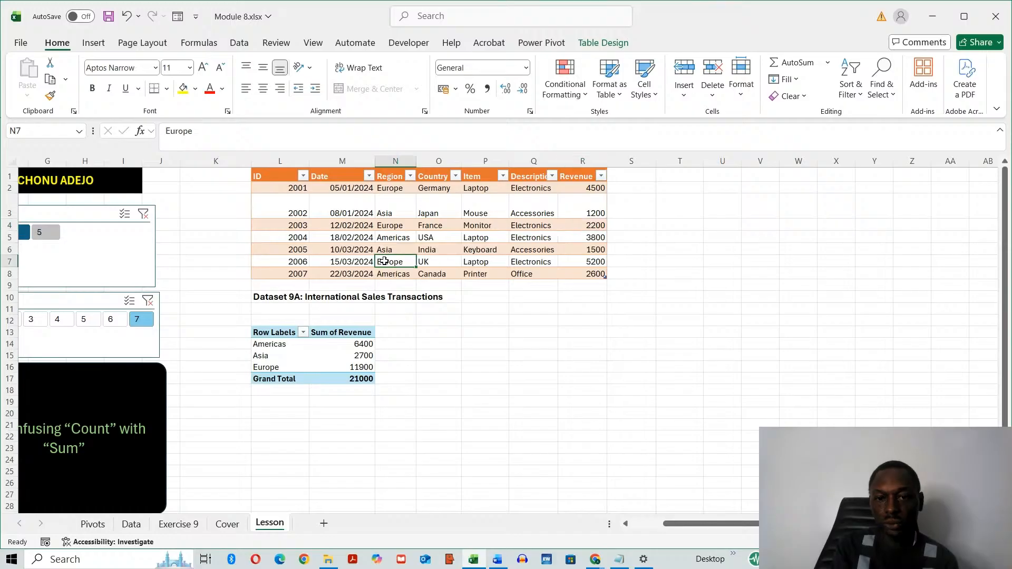
pyautogui.click(584, 260)
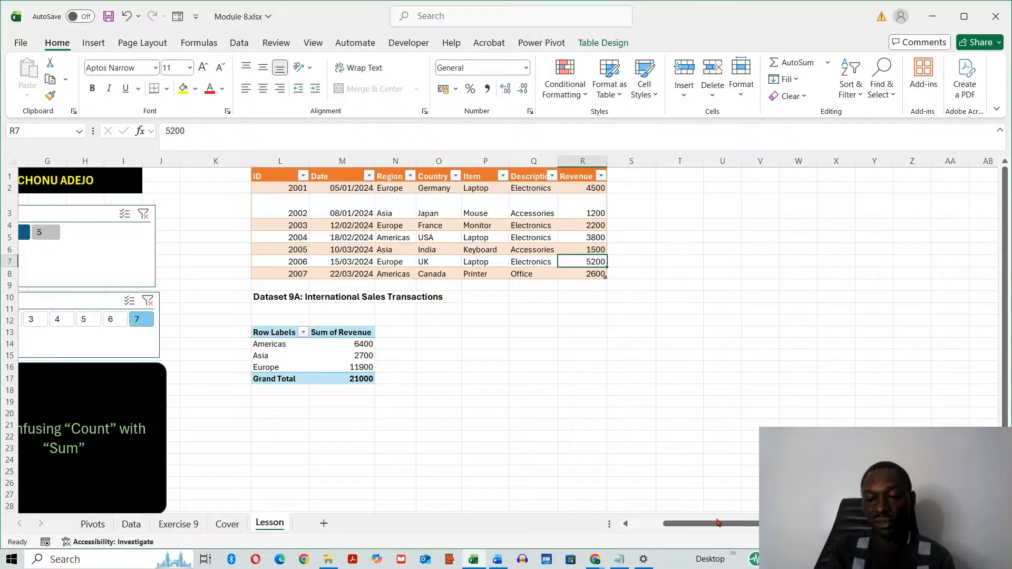
# - Show point 8 of Lesson 9.3 and select the region labels in the PivotTable
pyautogui.moveTo(717, 521); pyautogui.dragTo(679, 527)
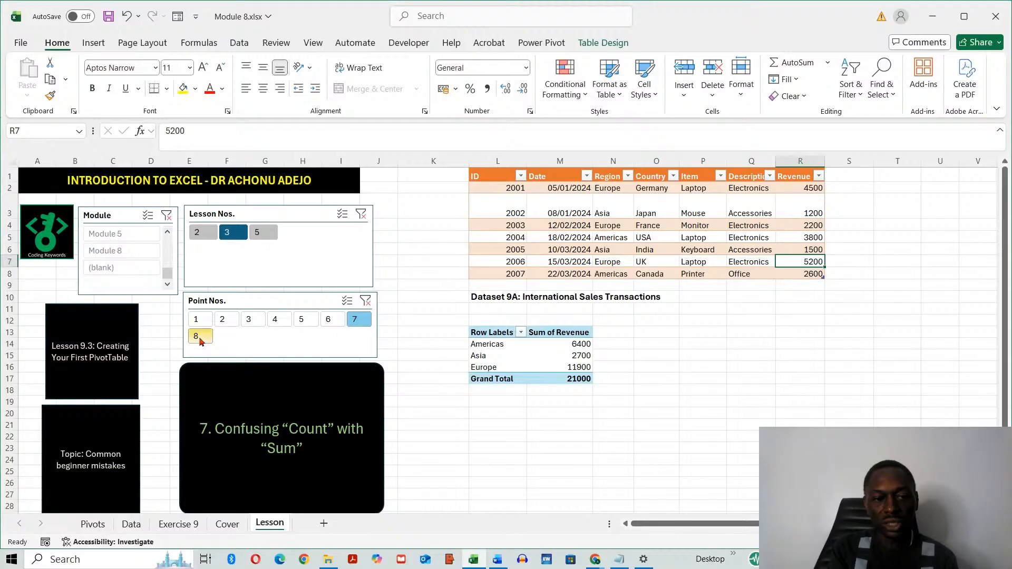
pyautogui.click(200, 336)
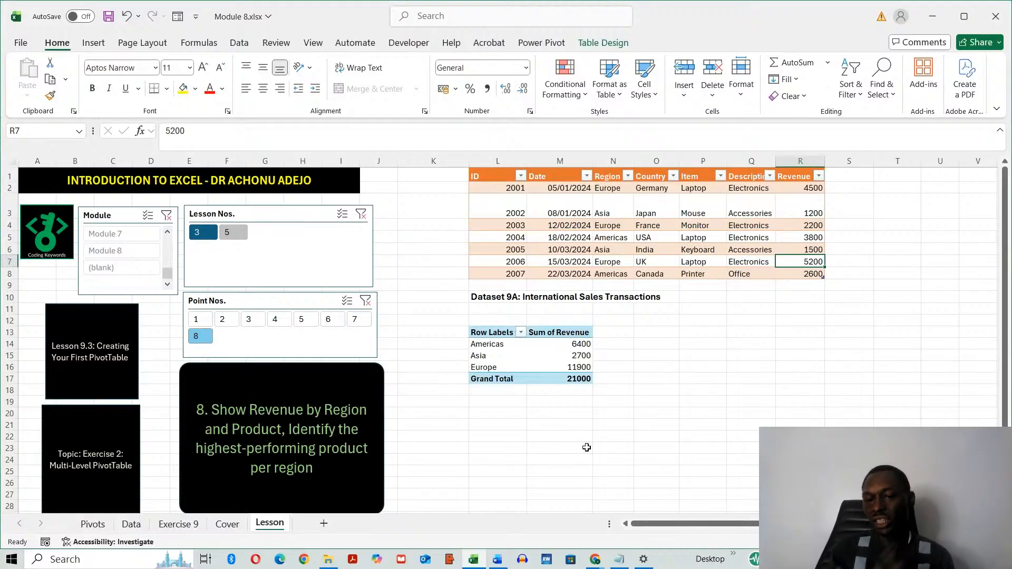
pyautogui.click(498, 333)
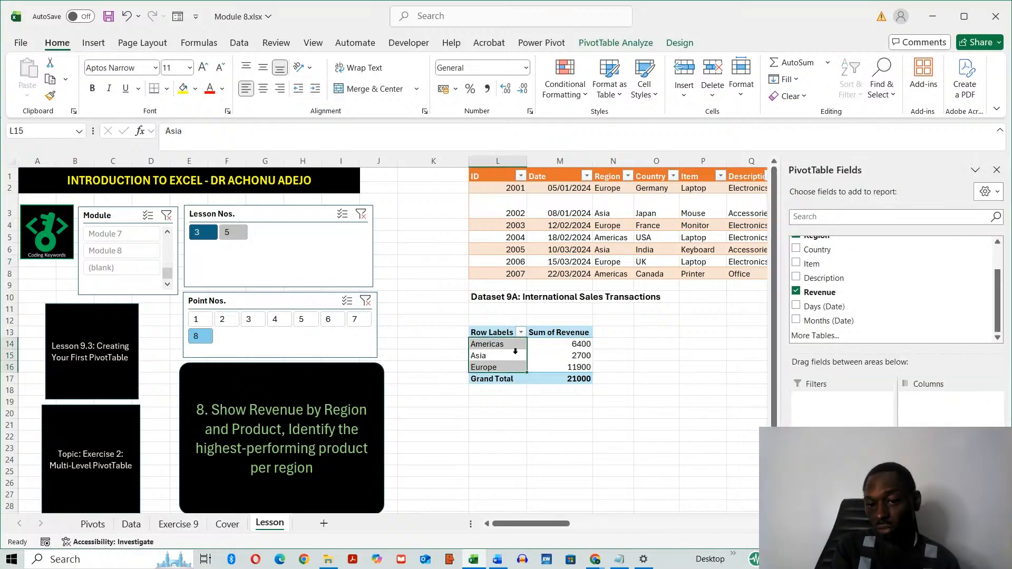
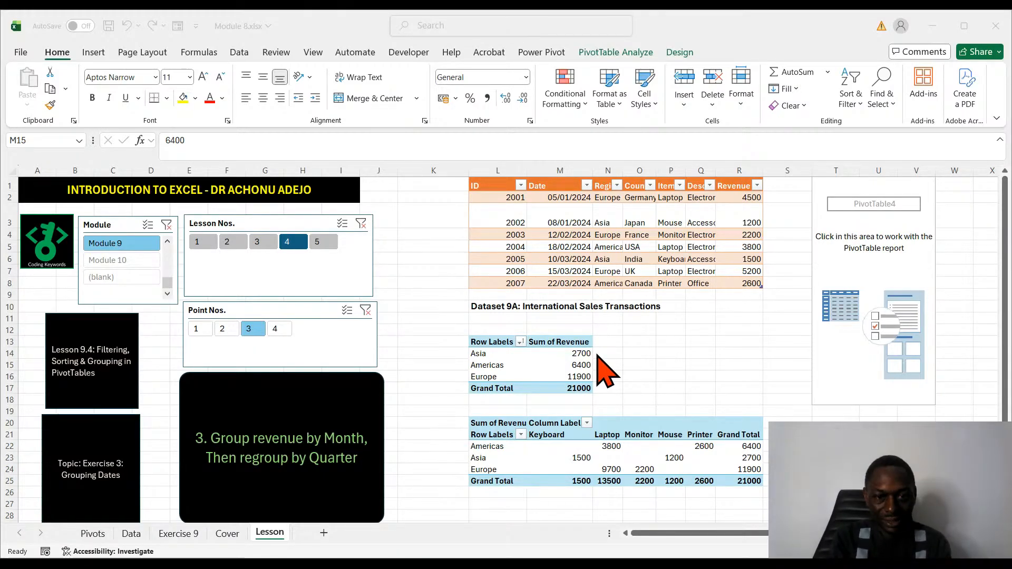
# - Autofit the widths of the source table's Region, Country, Item and Description columns
pyautogui.click(749, 365)
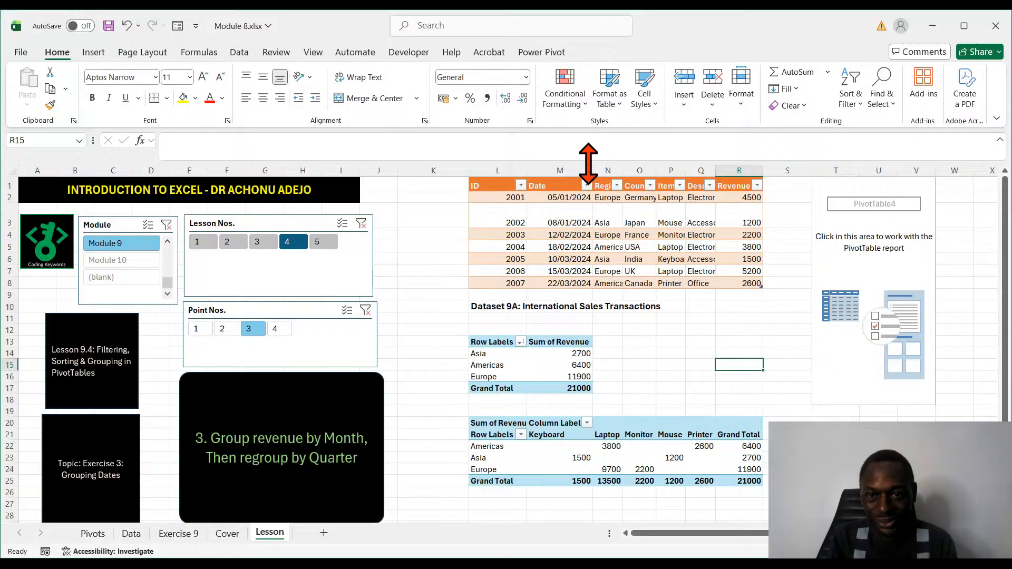
pyautogui.click(636, 235)
pyautogui.doubleClick(623, 170)
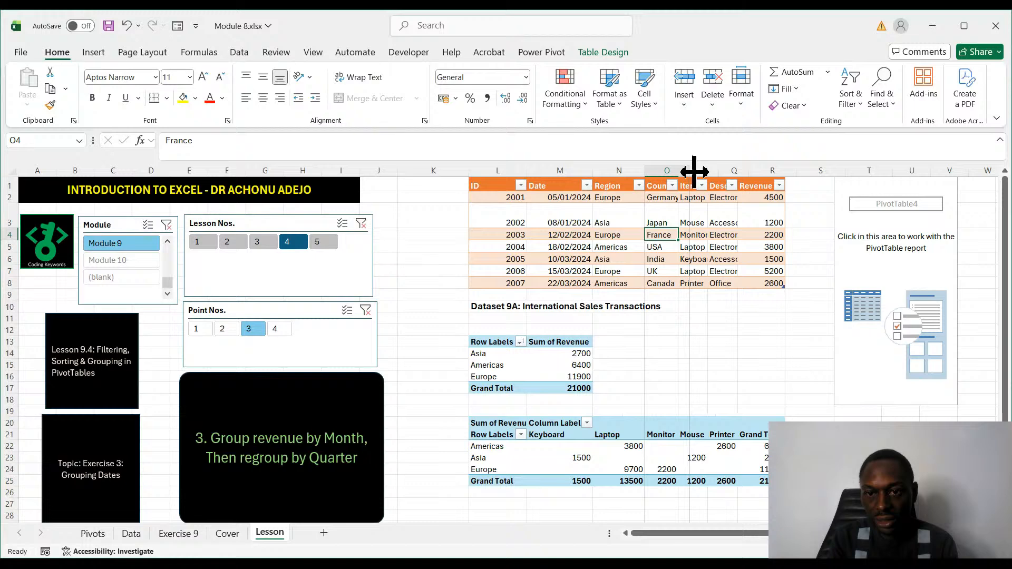
pyautogui.doubleClick(679, 171)
pyautogui.click(759, 376)
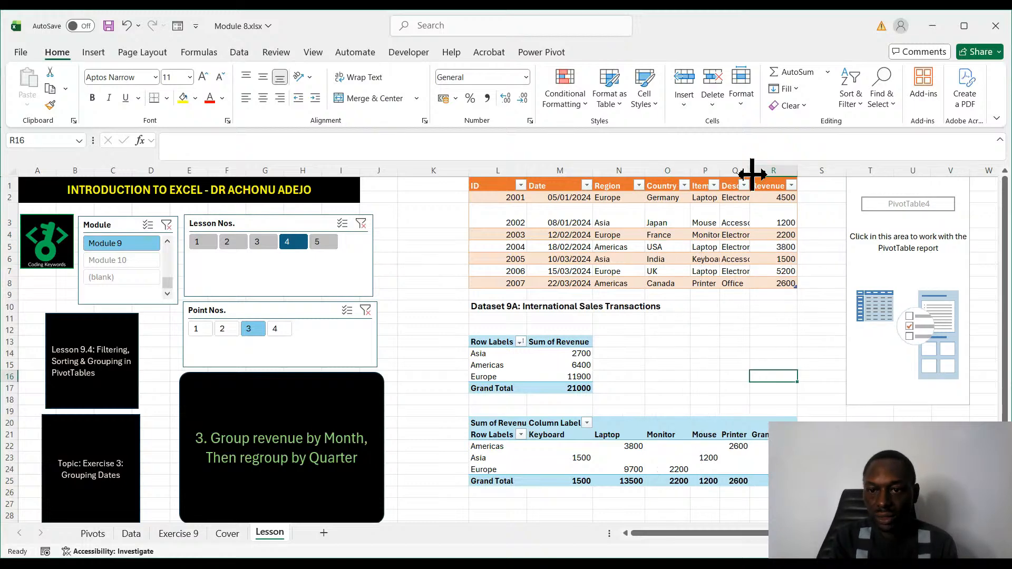
pyautogui.doubleClick(749, 170)
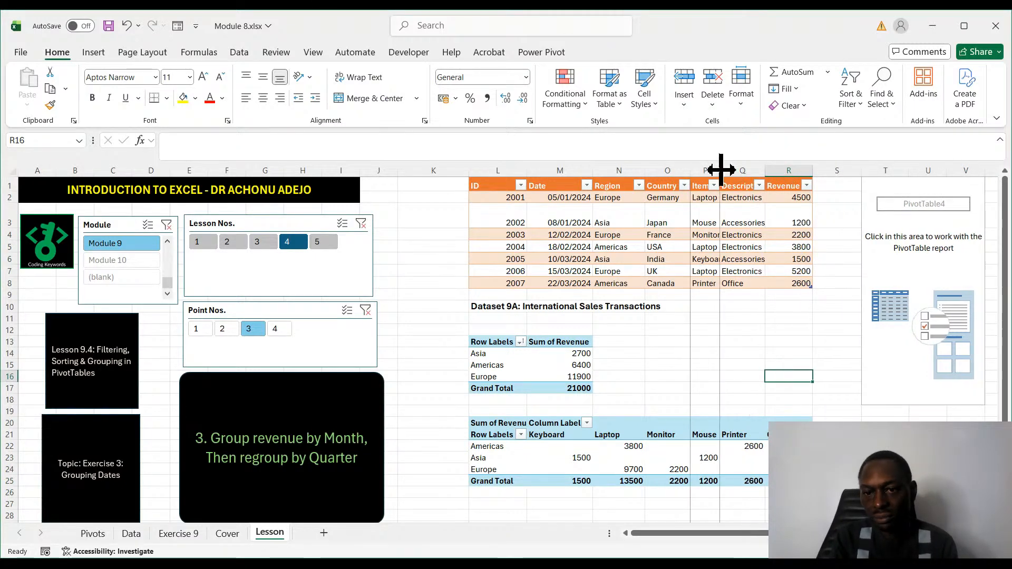
pyautogui.doubleClick(722, 170)
pyautogui.click(759, 375)
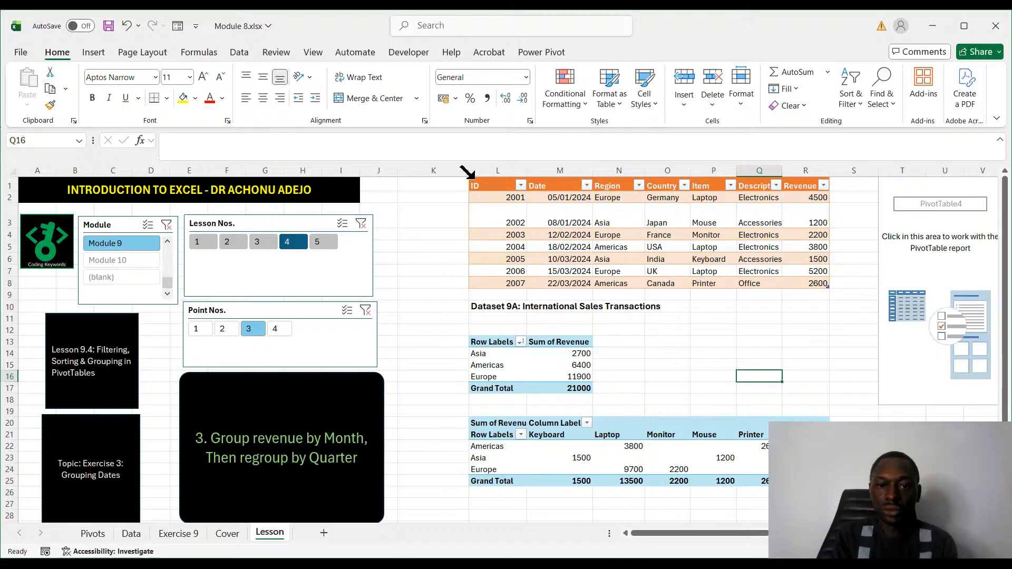
# - Insert a PivotTable on a new worksheet from the whole Dataset 9A source table, headers included
pyautogui.moveTo(483, 185); pyautogui.dragTo(788, 284)
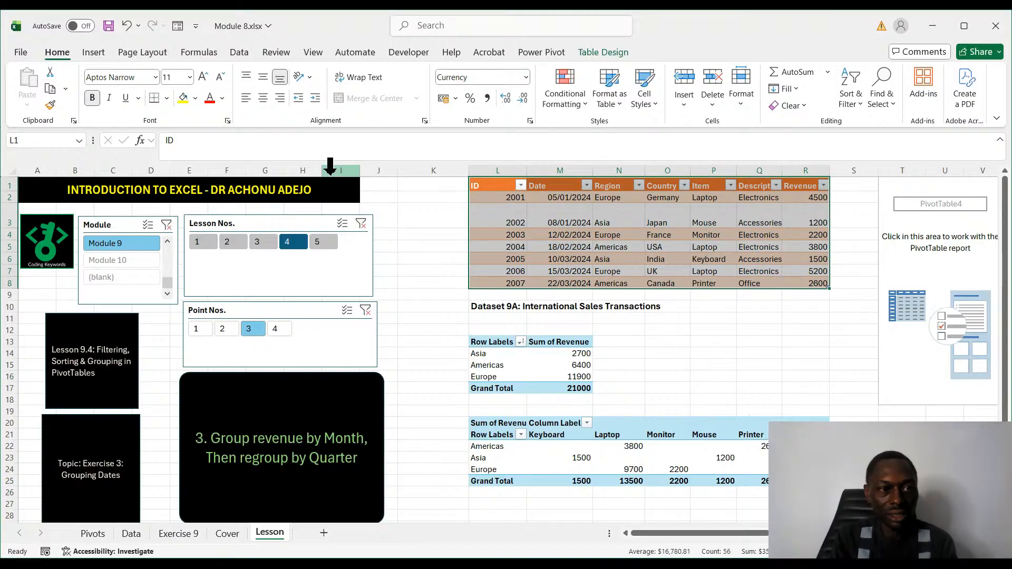
pyautogui.click(93, 59)
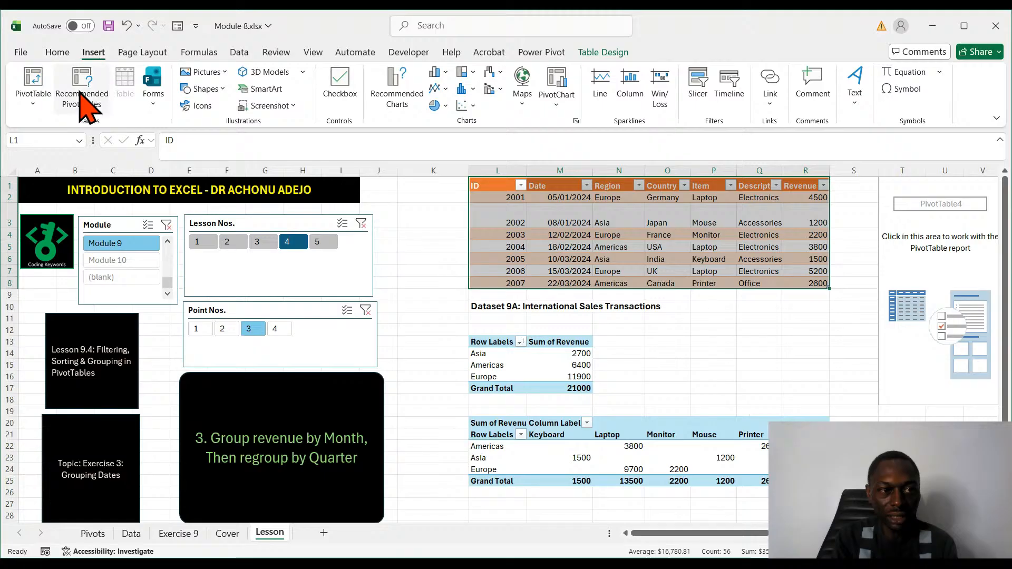
pyautogui.click(80, 92)
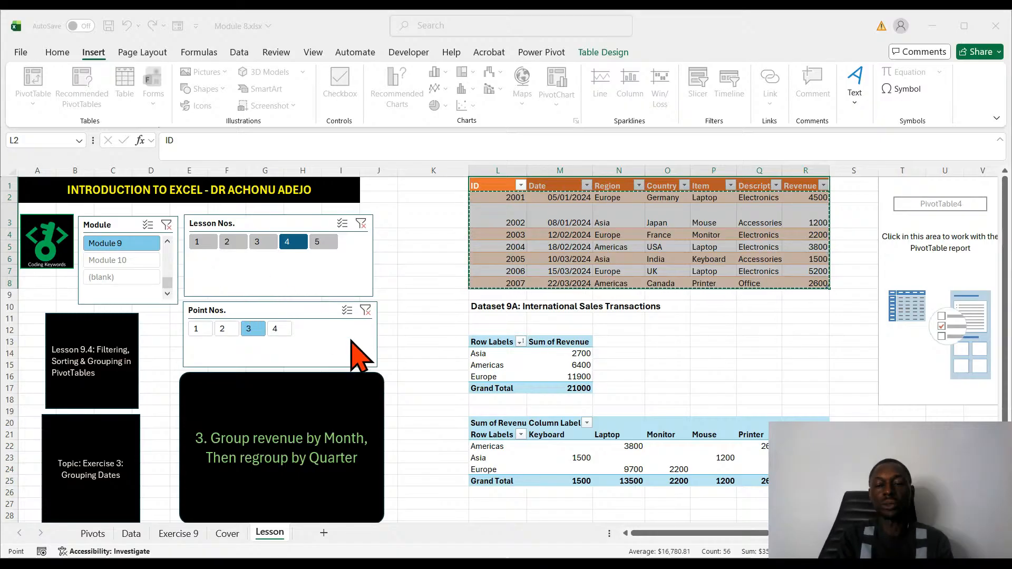
pyautogui.press('Return')
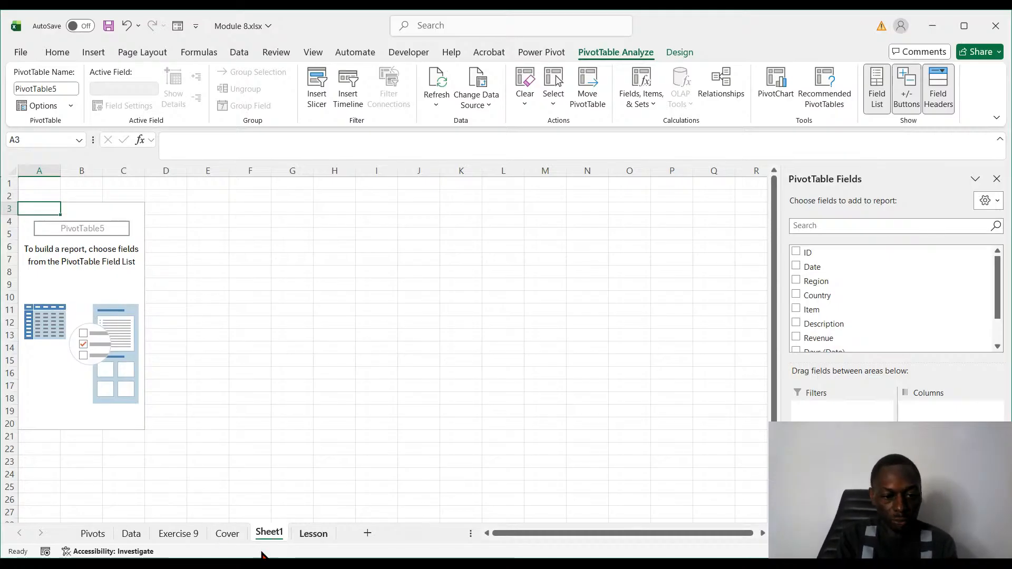
# - Add Date to the rows and Revenue to the values of the new PivotTable on Sheet1 to group revenue by month
pyautogui.click(315, 537)
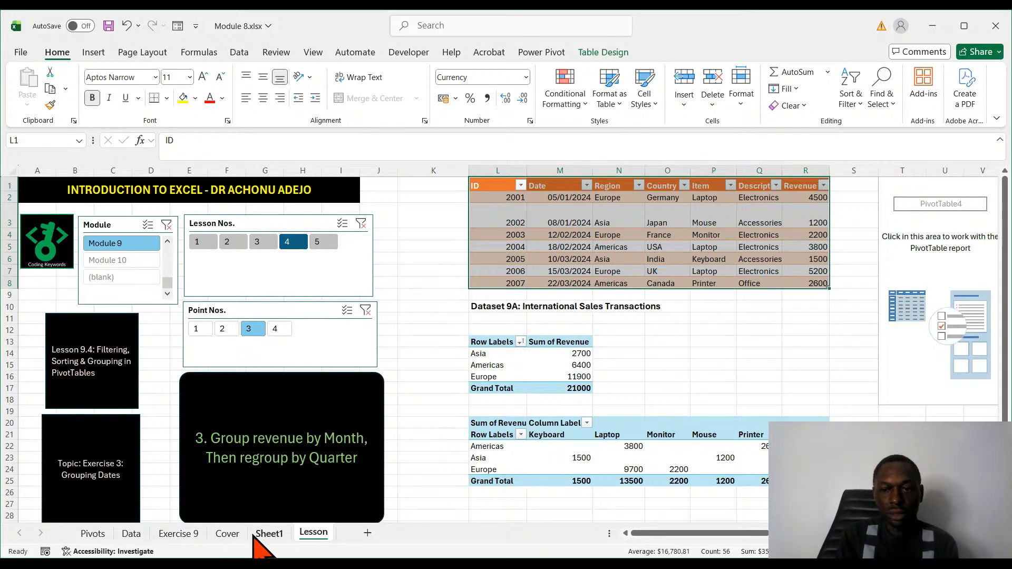
pyautogui.click(268, 534)
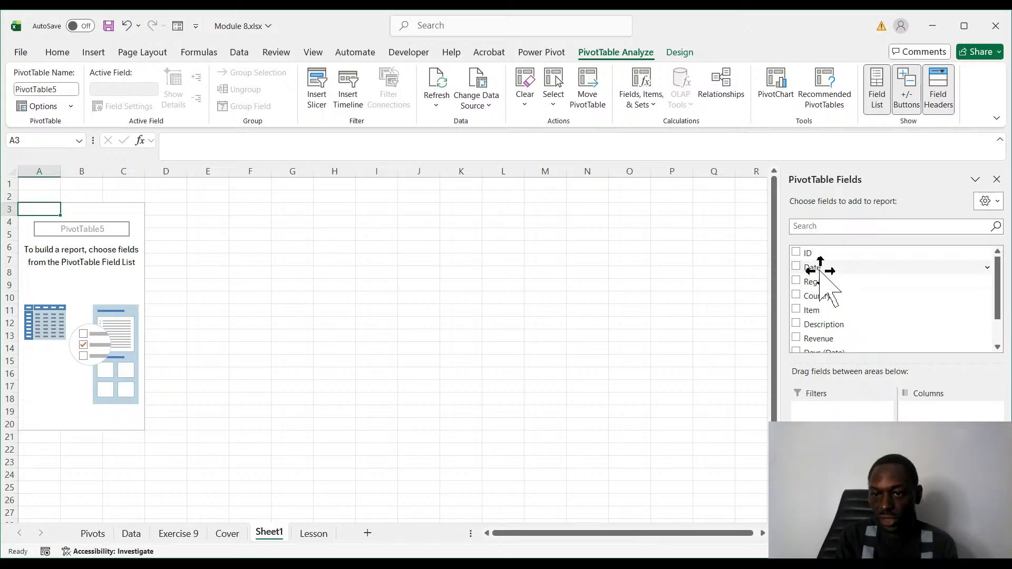
pyautogui.moveTo(820, 271); pyautogui.dragTo(838, 485)
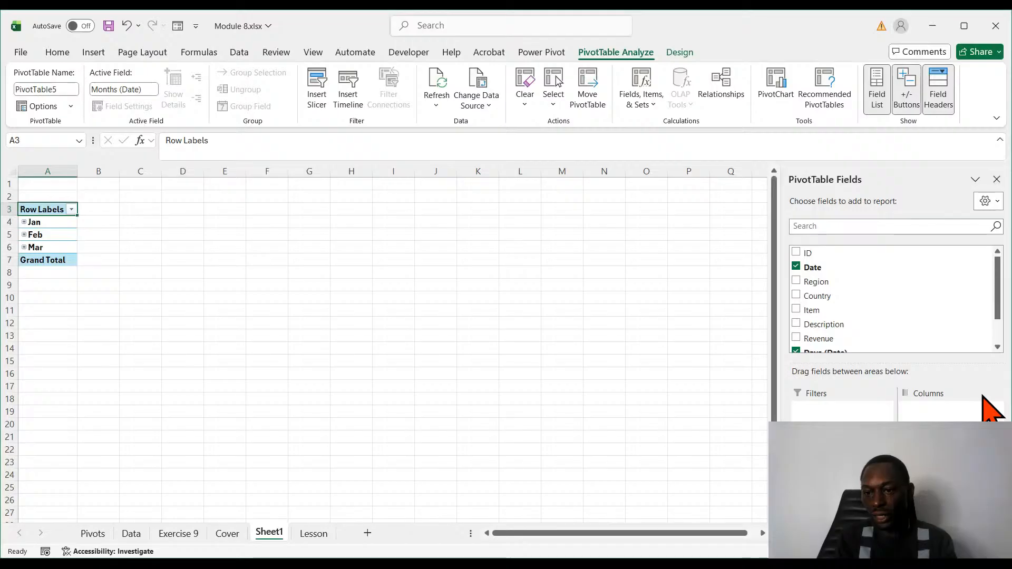
pyautogui.scroll(-2, 996, 313)
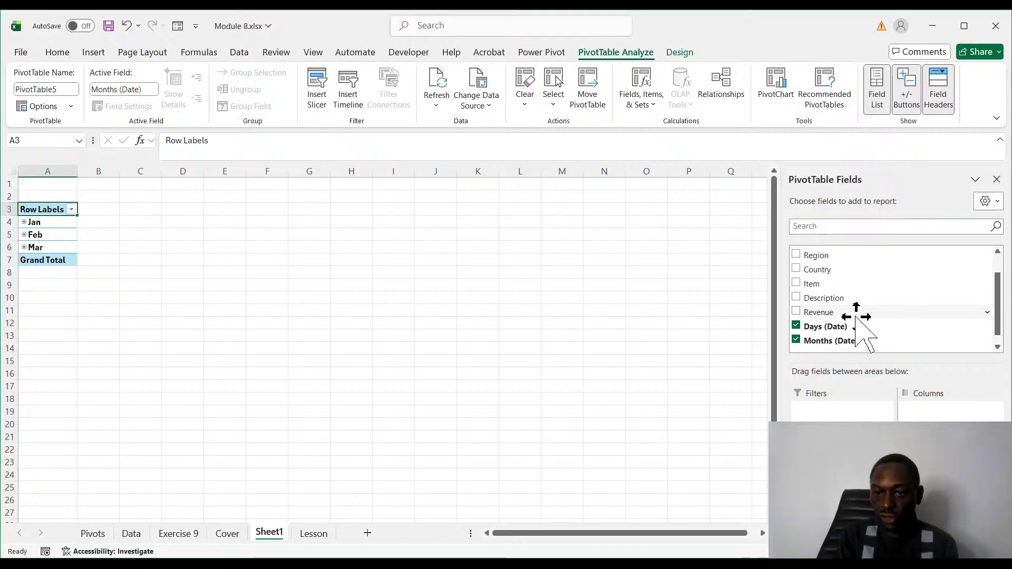
pyautogui.moveTo(829, 313); pyautogui.dragTo(946, 475)
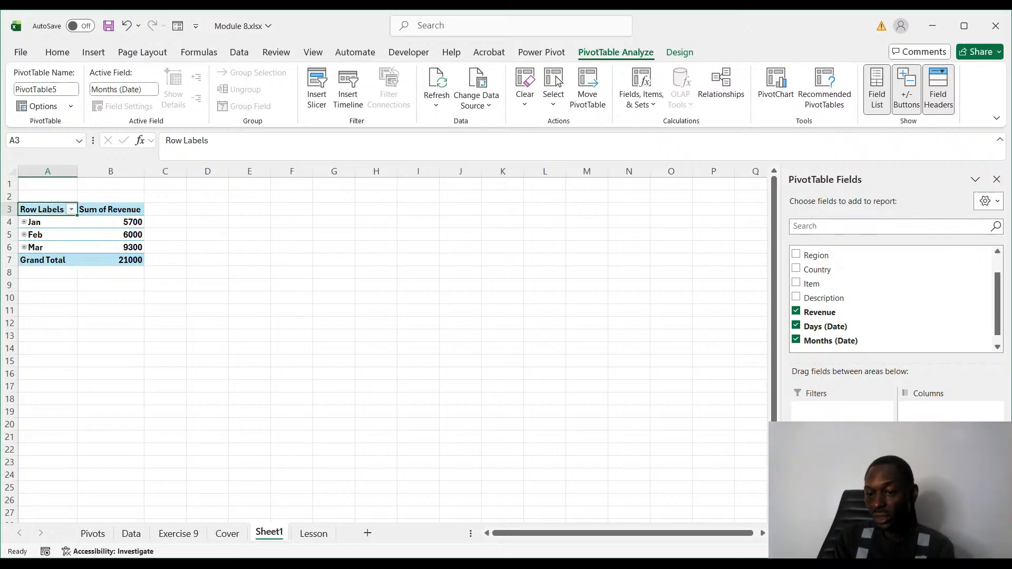
pyautogui.click(819, 312)
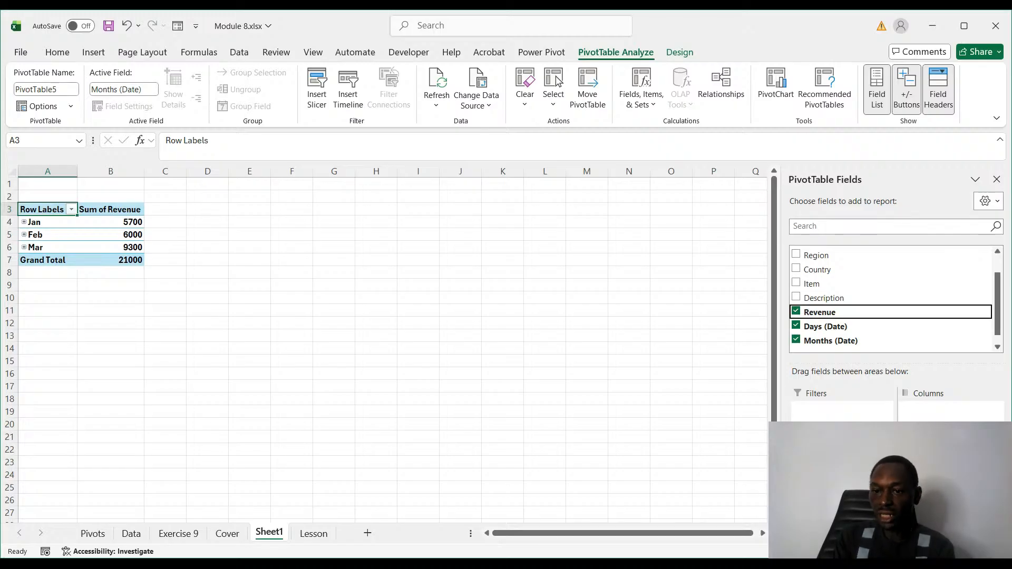
pyautogui.moveTo(997, 312)
pyautogui.mouseDown()
pyautogui.moveTo(998, 324)
pyautogui.moveTo(999, 294)
pyautogui.mouseUp()
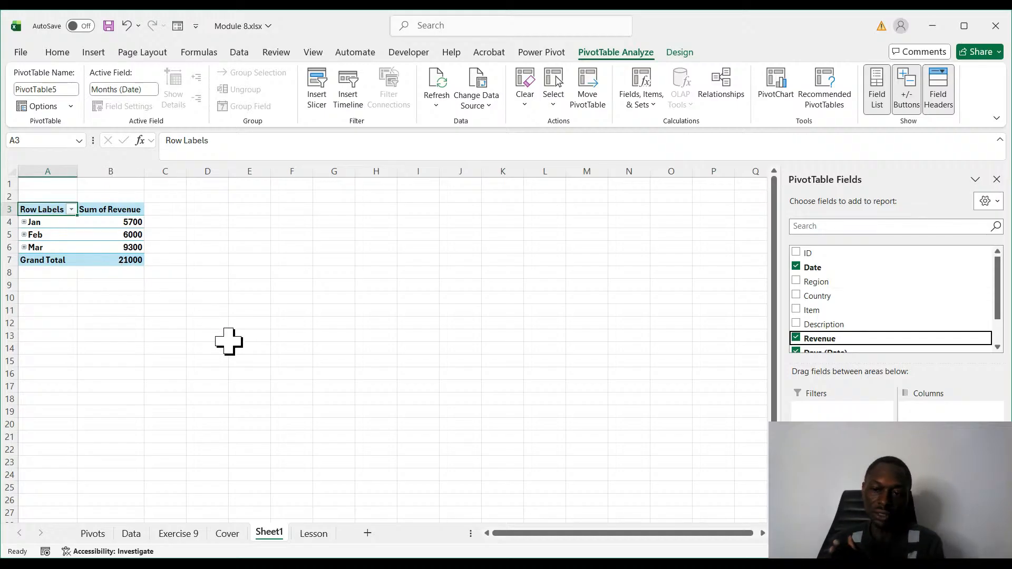
# - Compare the monthly PivotTable on Sheet1 with the grouping exercise and source dates on the Lesson sheet
pyautogui.click(314, 534)
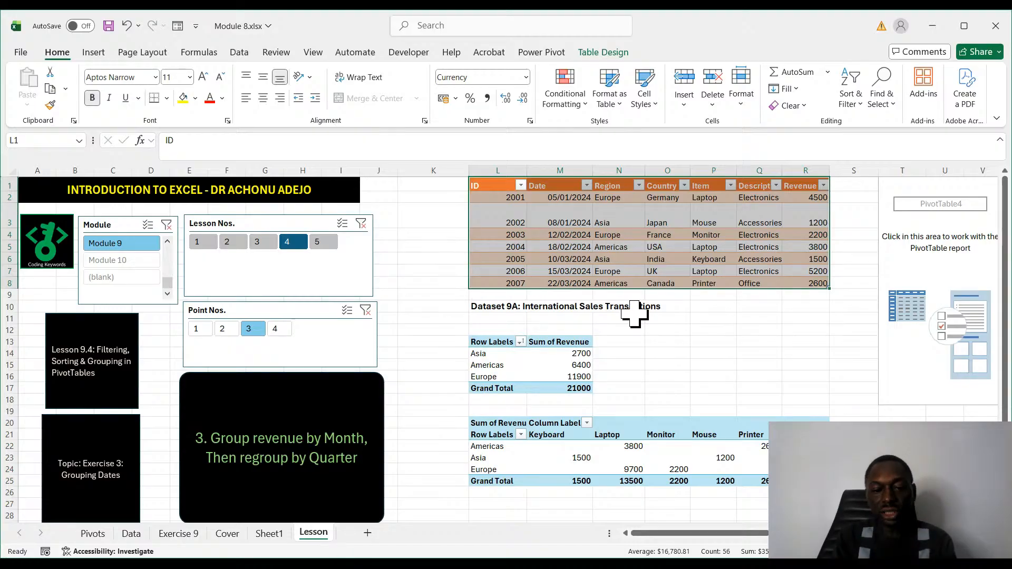
pyautogui.click(268, 534)
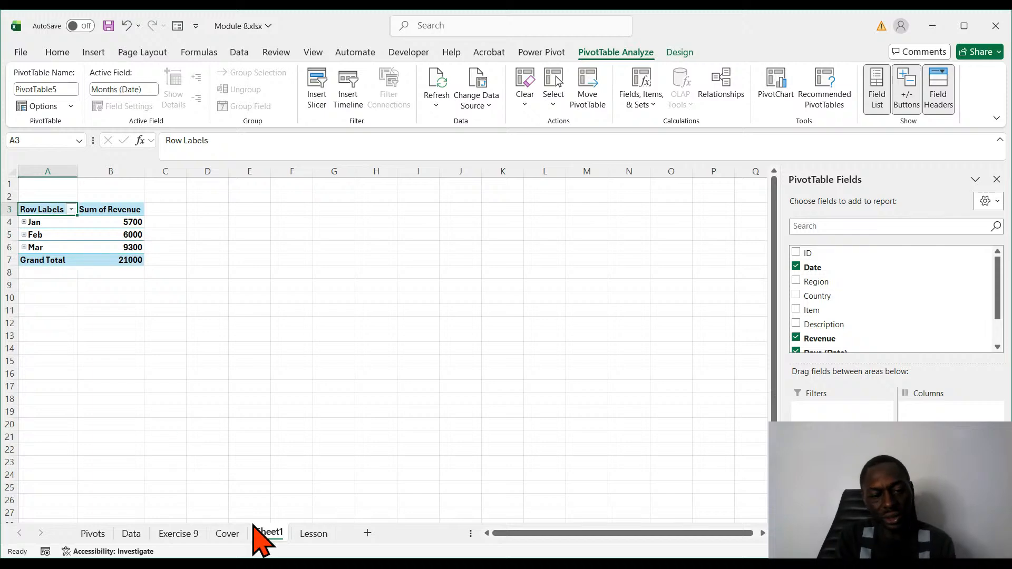
pyautogui.click(313, 534)
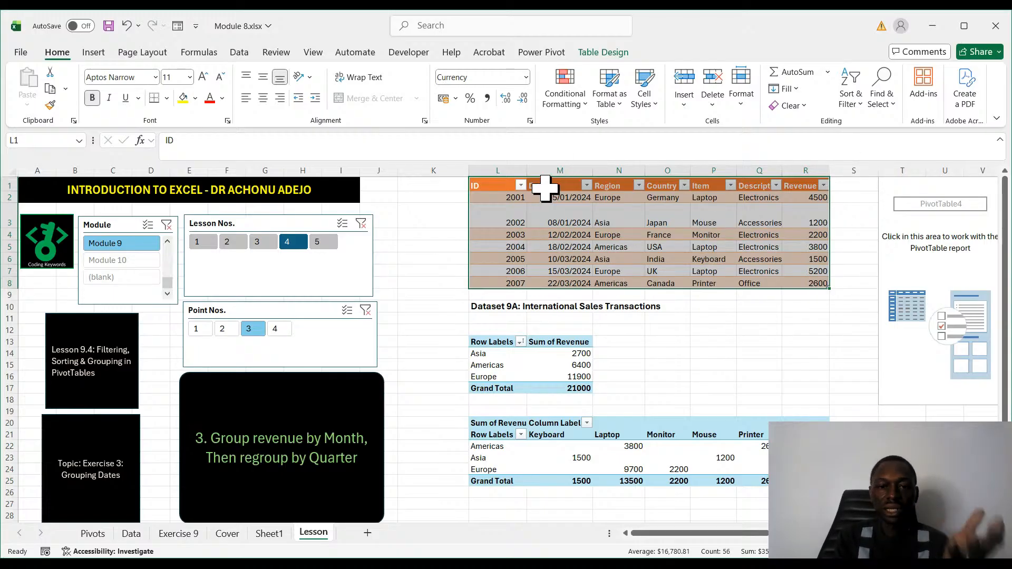
pyautogui.click(270, 537)
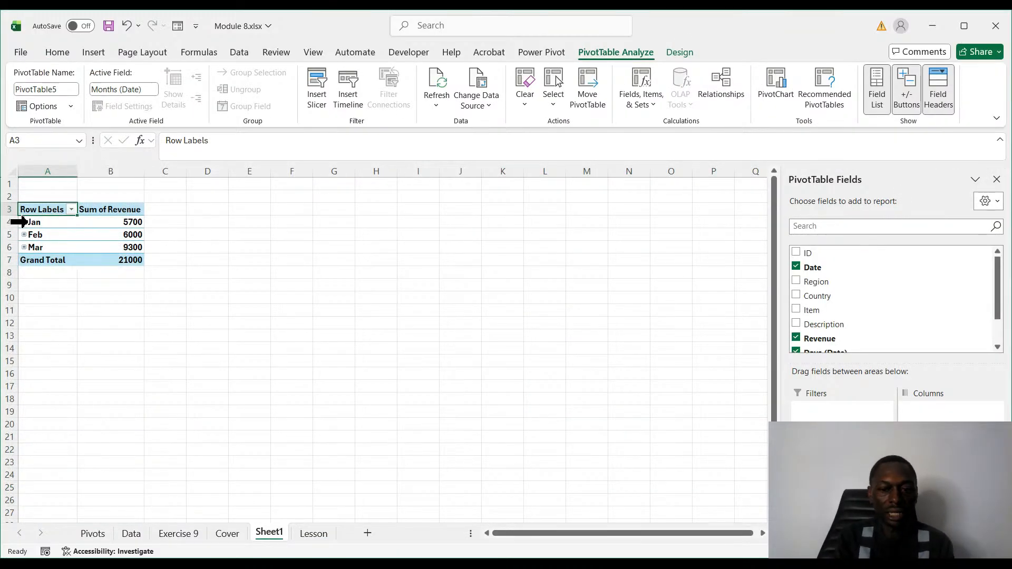
# - Expand Jan, Feb and Mar into their days, and expand 05-Jan and 08-Jan down to the full dates
pyautogui.scroll(1, 384, 343)
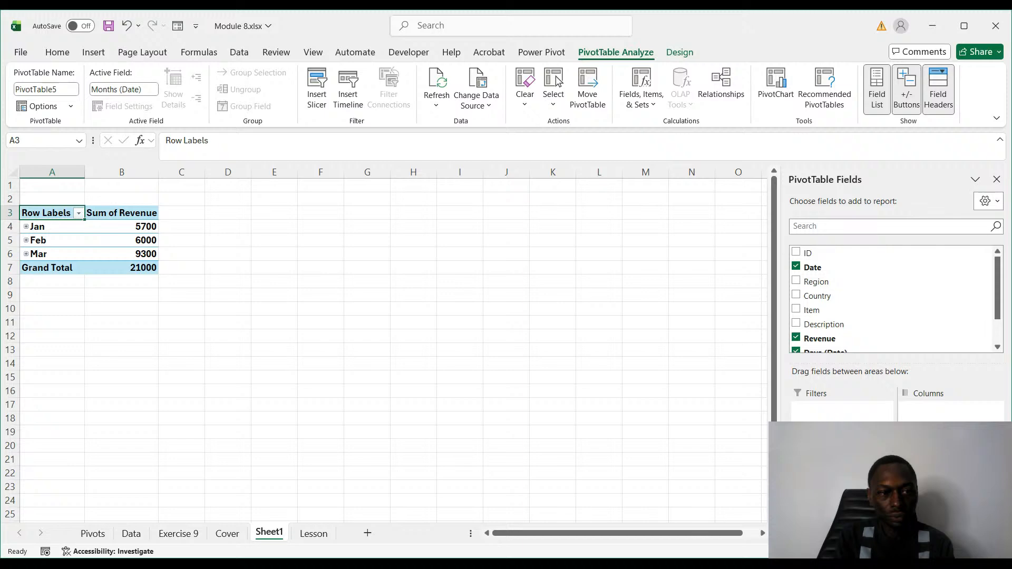
pyautogui.scroll(4, 745, 399)
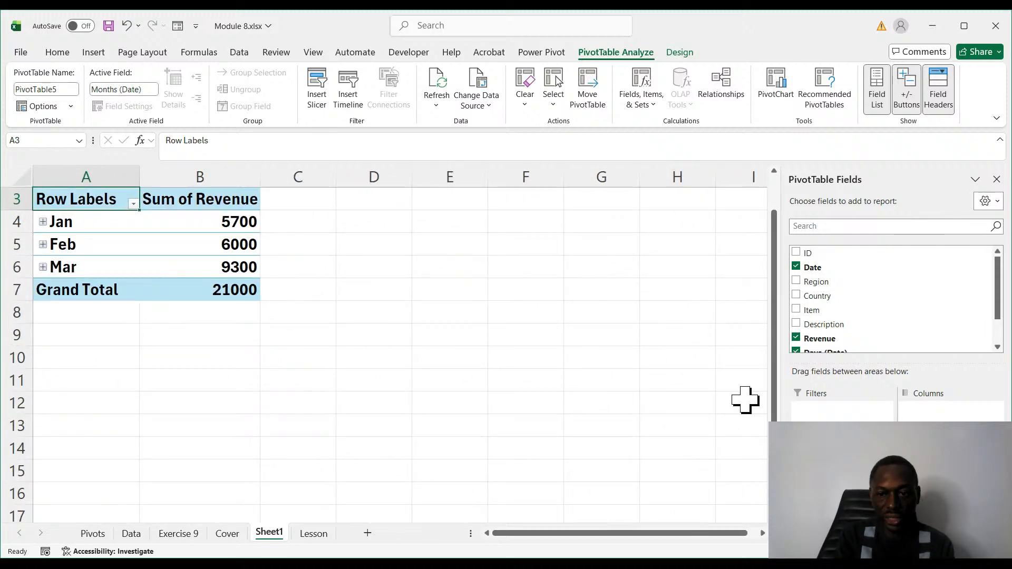
pyautogui.scroll(1, 780, 396)
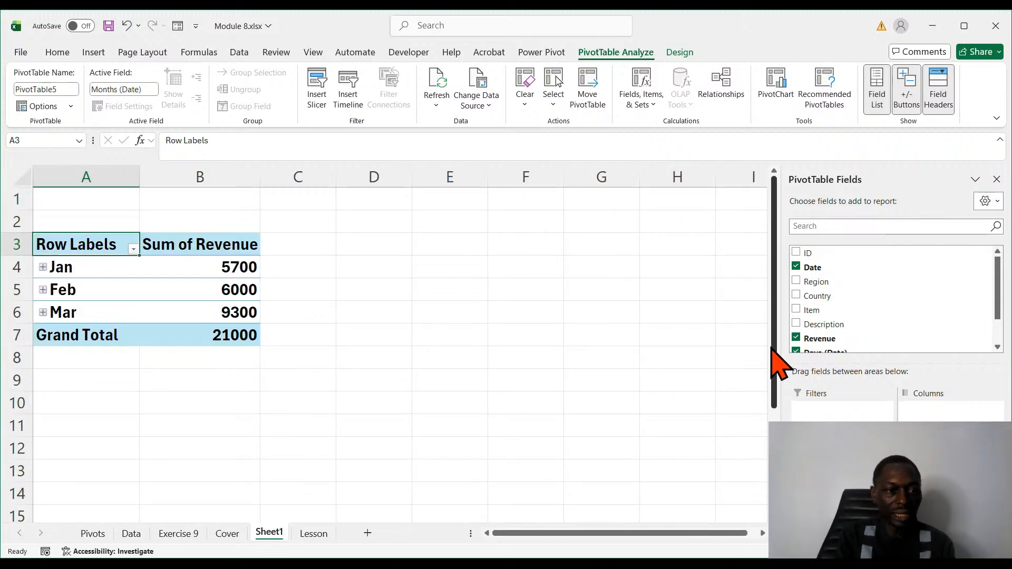
pyautogui.click(42, 267)
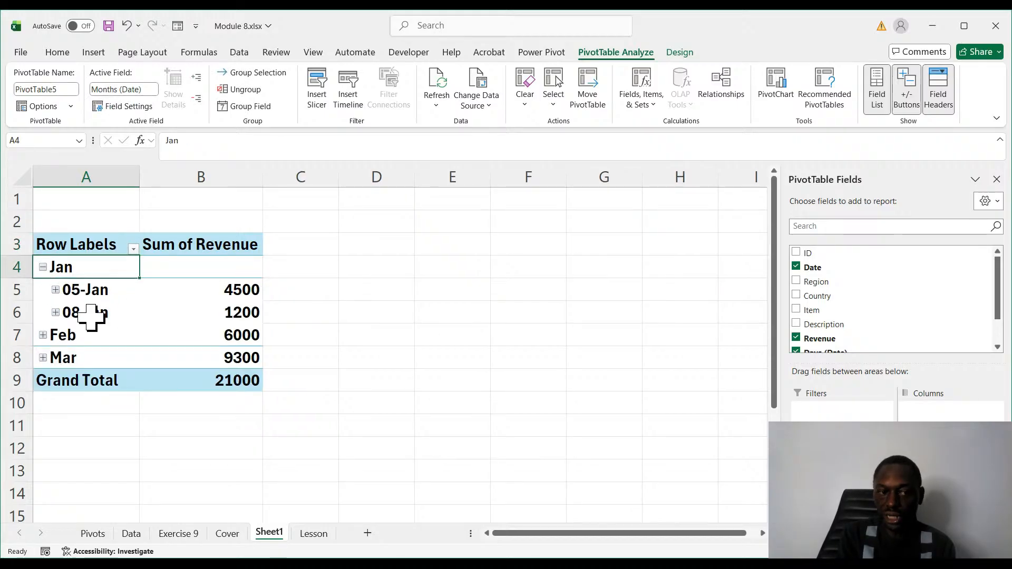
pyautogui.click(43, 336)
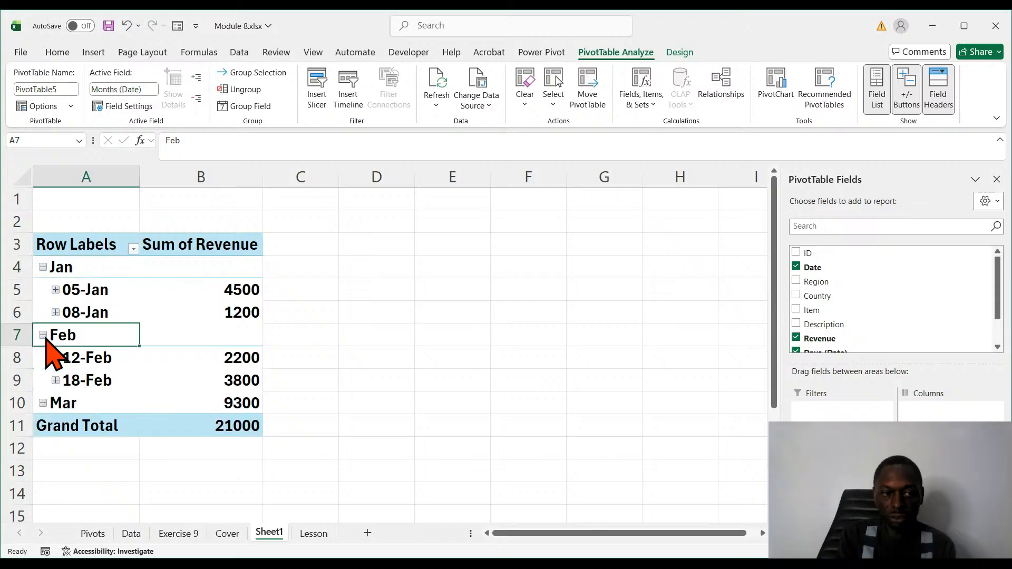
pyautogui.click(43, 403)
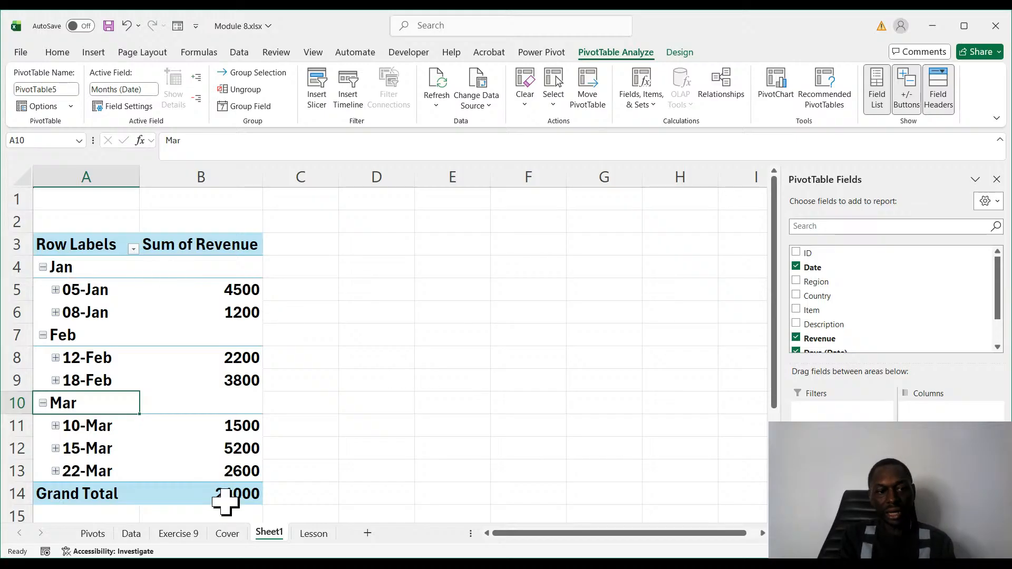
pyautogui.click(55, 289)
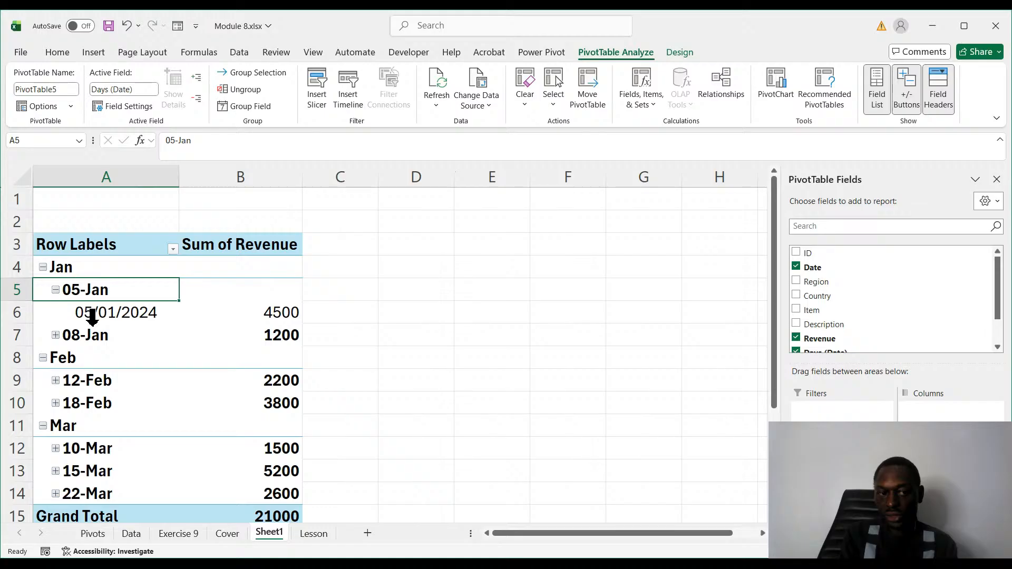
pyautogui.click(62, 336)
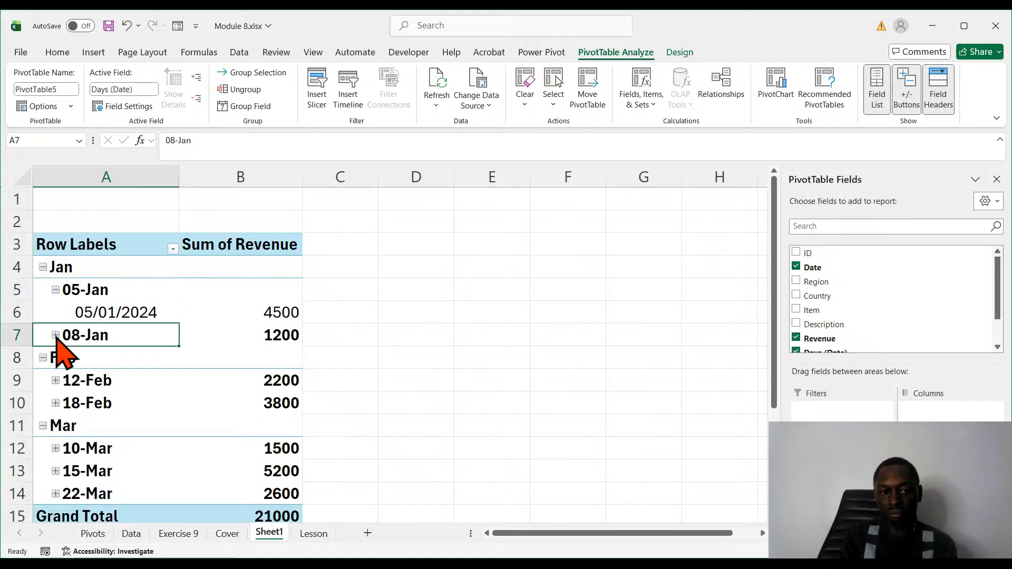
pyautogui.click(55, 336)
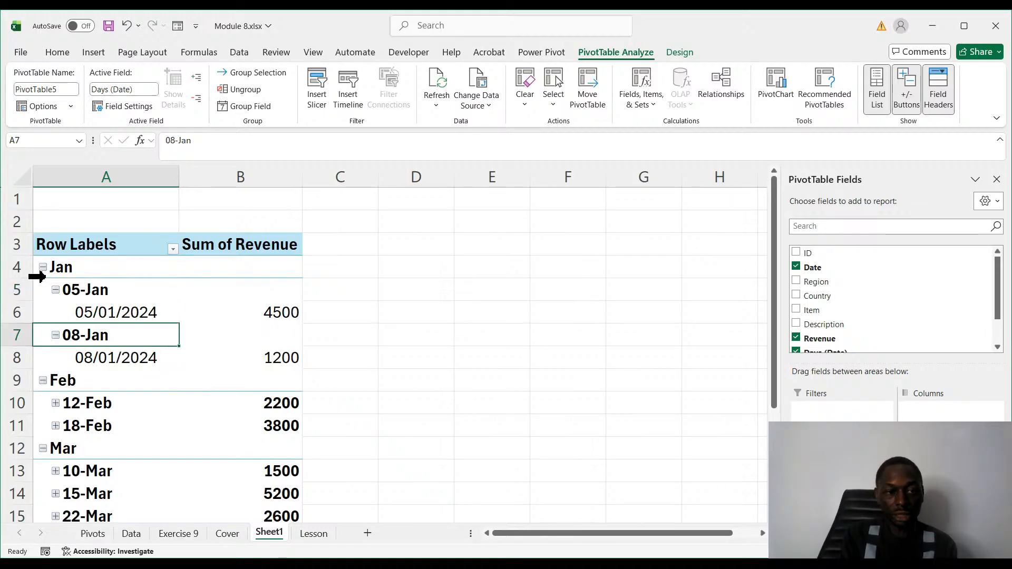
# - Collapse the Jan, Feb and Mar groups back to month level
pyautogui.click(43, 268)
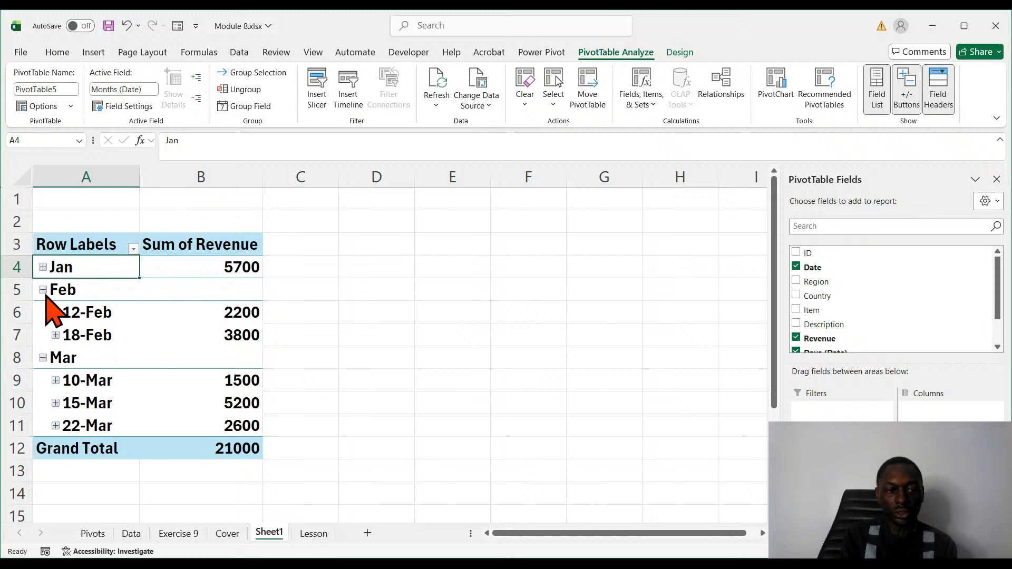
pyautogui.click(42, 290)
pyautogui.click(43, 313)
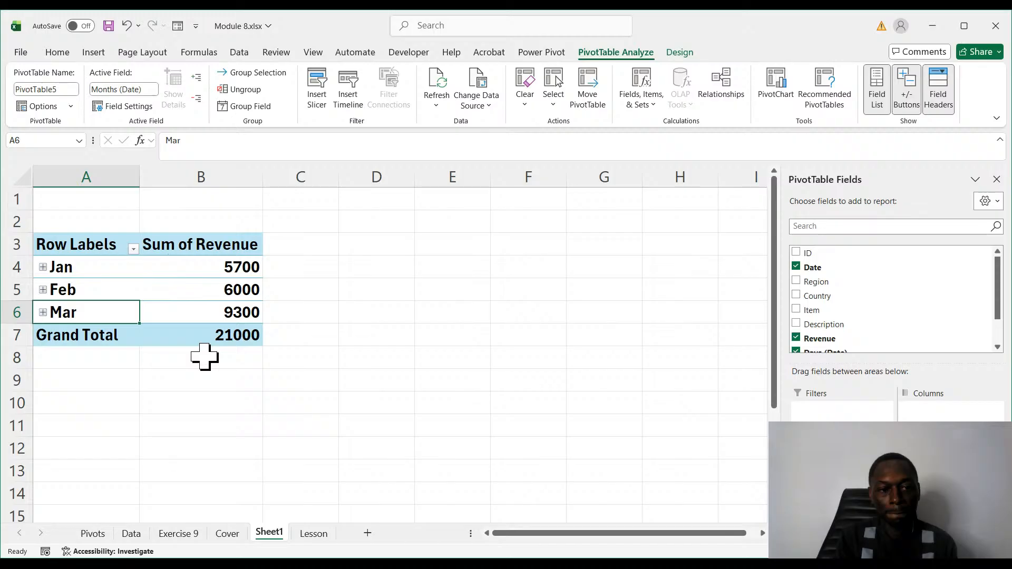
# - Sort the PivotTable months by Sum of Revenue from smallest to largest and select the three monthly revenue values
pyautogui.moveTo(229, 267); pyautogui.dragTo(232, 312)
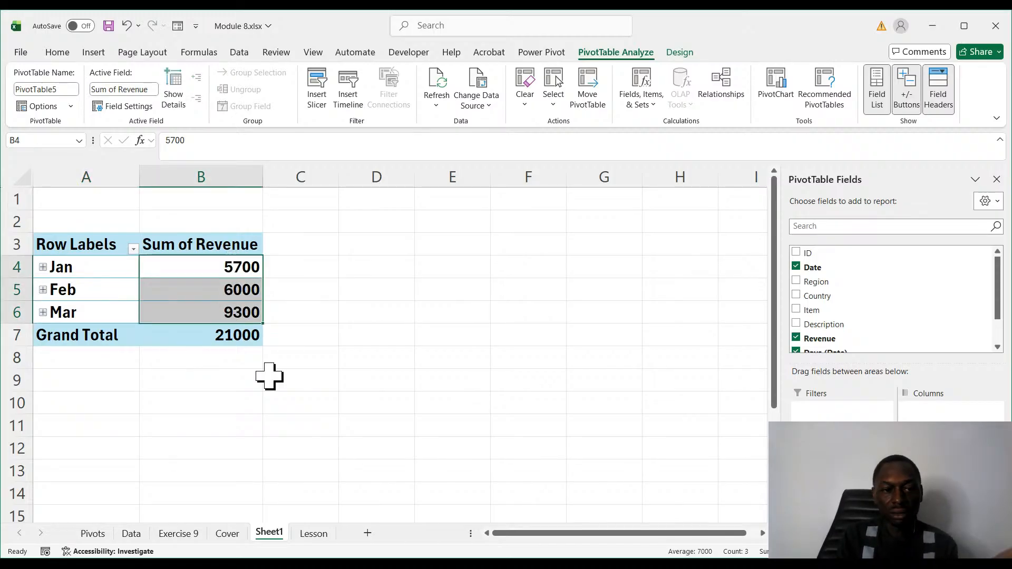
pyautogui.click(224, 288)
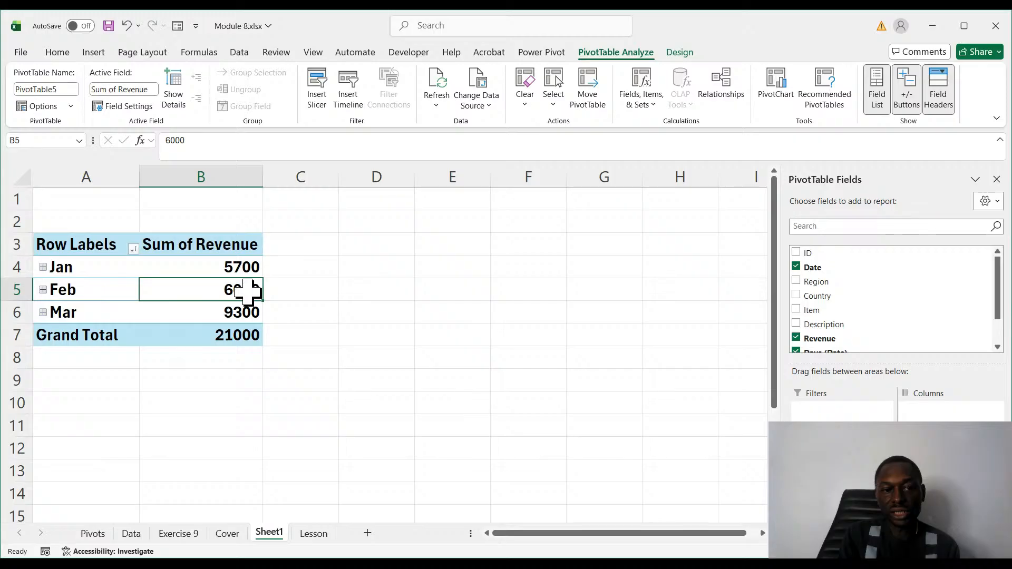
pyautogui.click(301, 403)
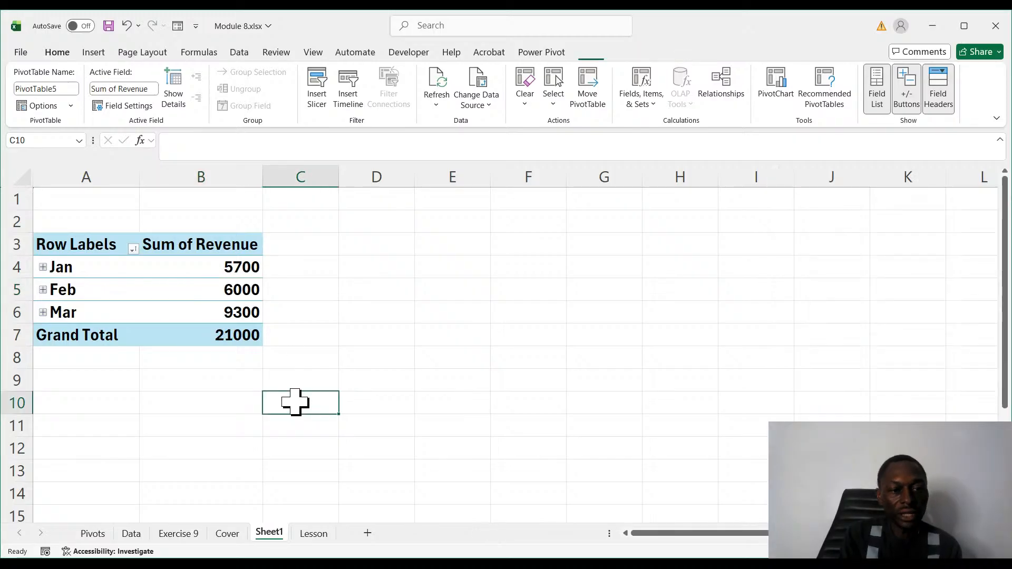
pyautogui.moveTo(218, 272); pyautogui.dragTo(215, 312)
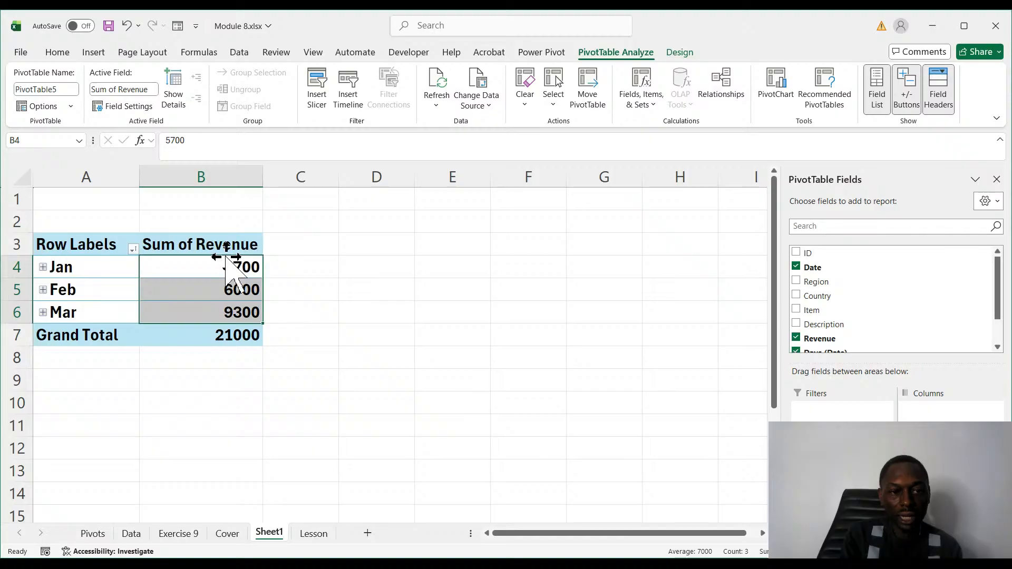
# - Format the Sum of Revenue column of the PivotTable, from its header to the Grand Total, as Currency
pyautogui.moveTo(223, 251); pyautogui.dragTo(217, 330)
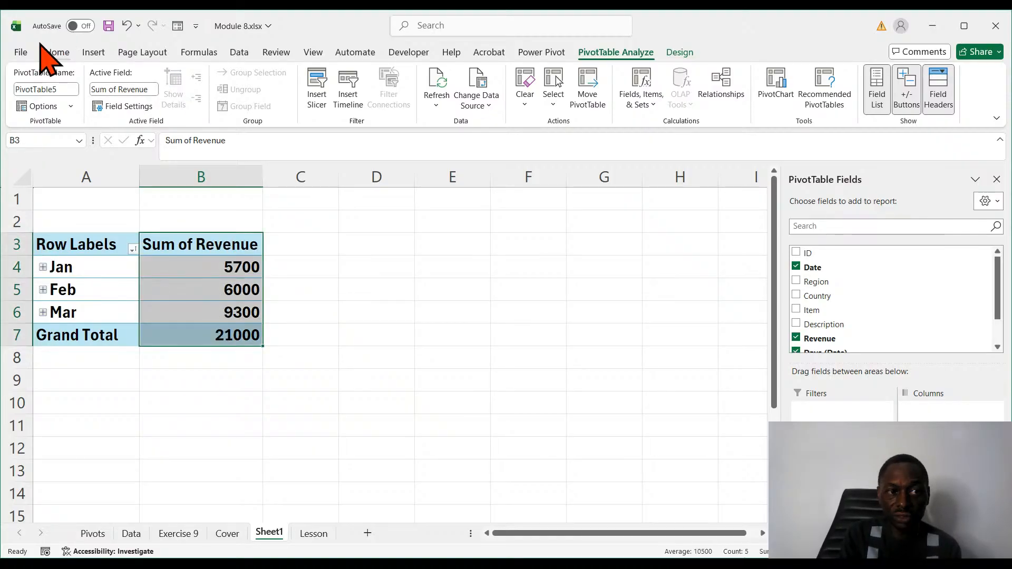
pyautogui.click(57, 52)
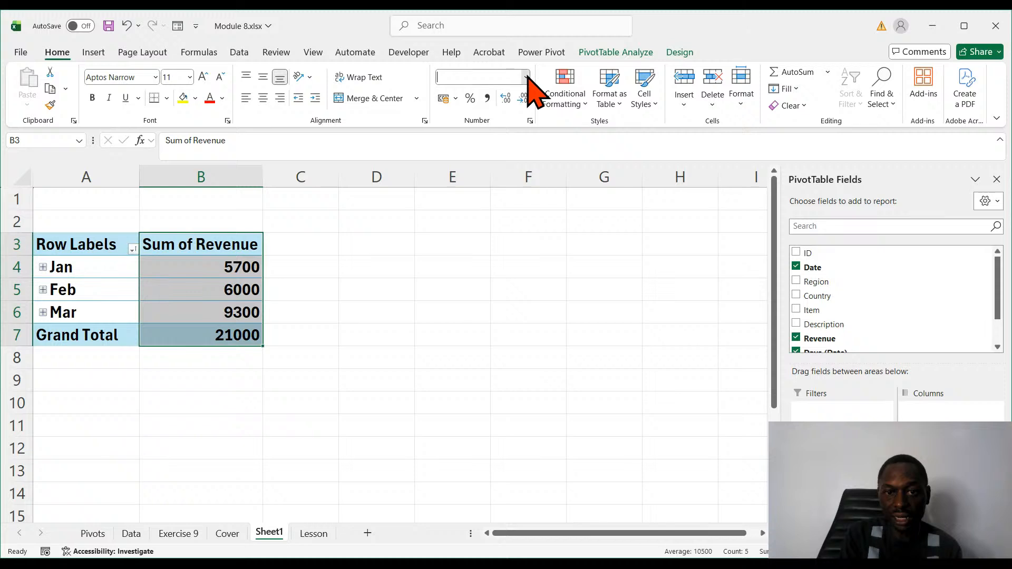
pyautogui.click(527, 78)
pyautogui.click(508, 154)
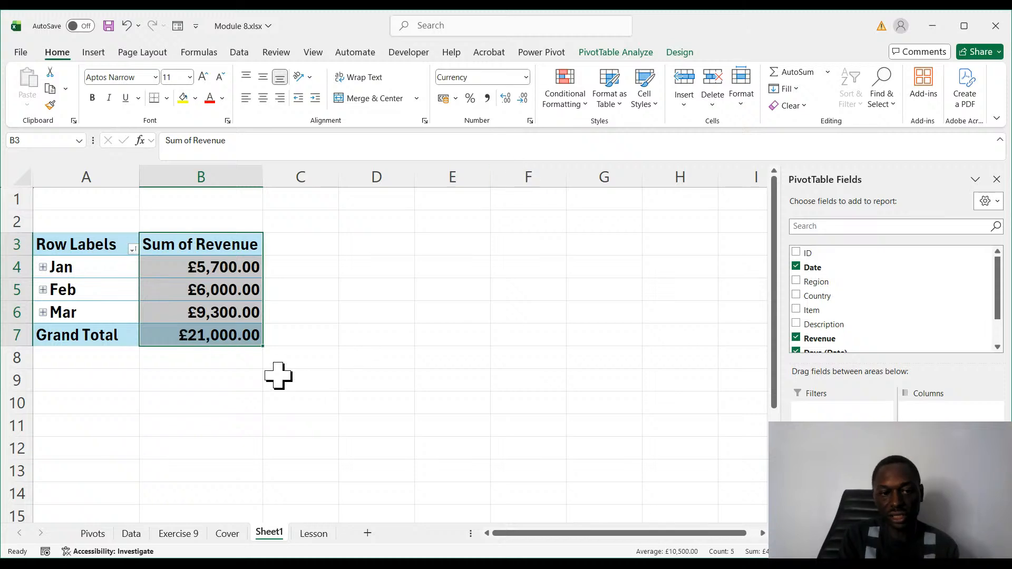
pyautogui.click(268, 399)
pyautogui.click(195, 290)
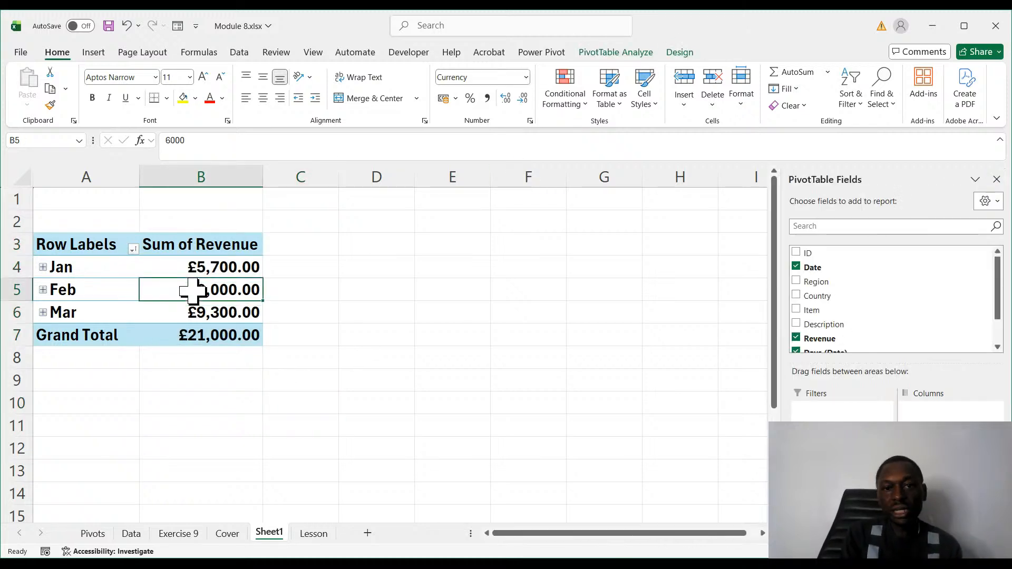
pyautogui.click(433, 338)
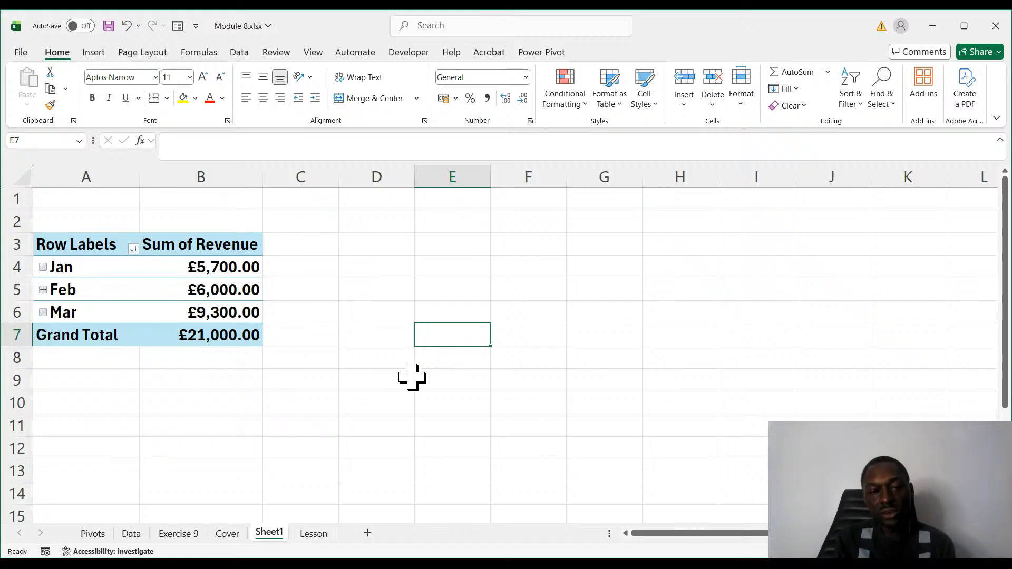
pyautogui.click(369, 378)
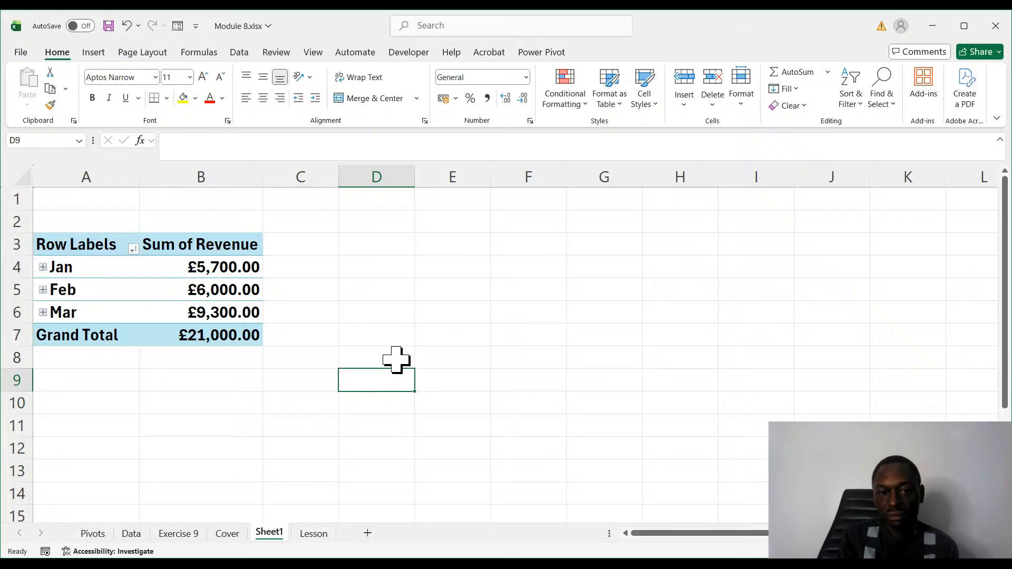
pyautogui.click(362, 286)
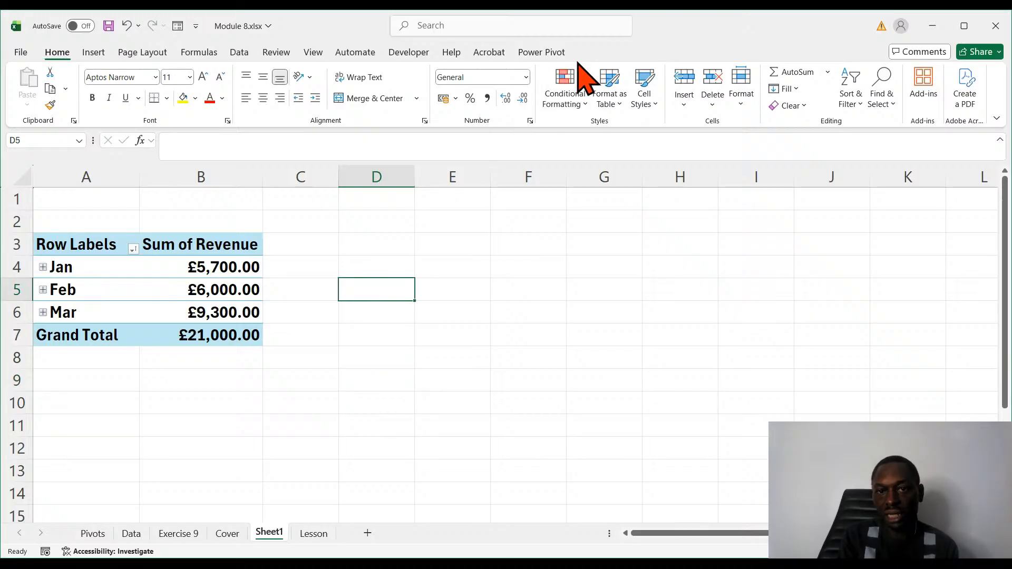
# - Insert slicers for Country and Item into the monthly PivotTable and arrange them side by side next to it
pyautogui.click(211, 290)
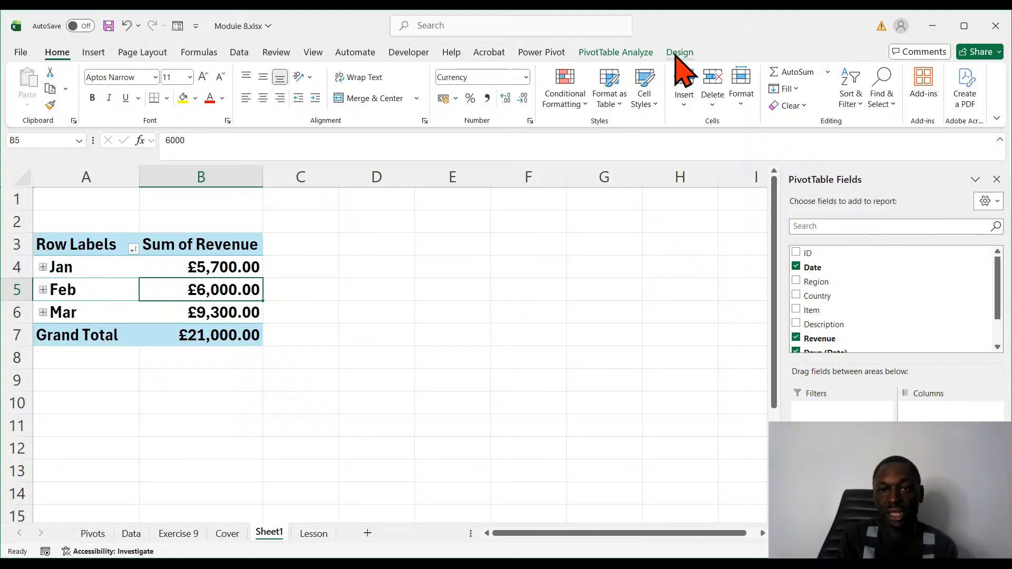
pyautogui.click(629, 53)
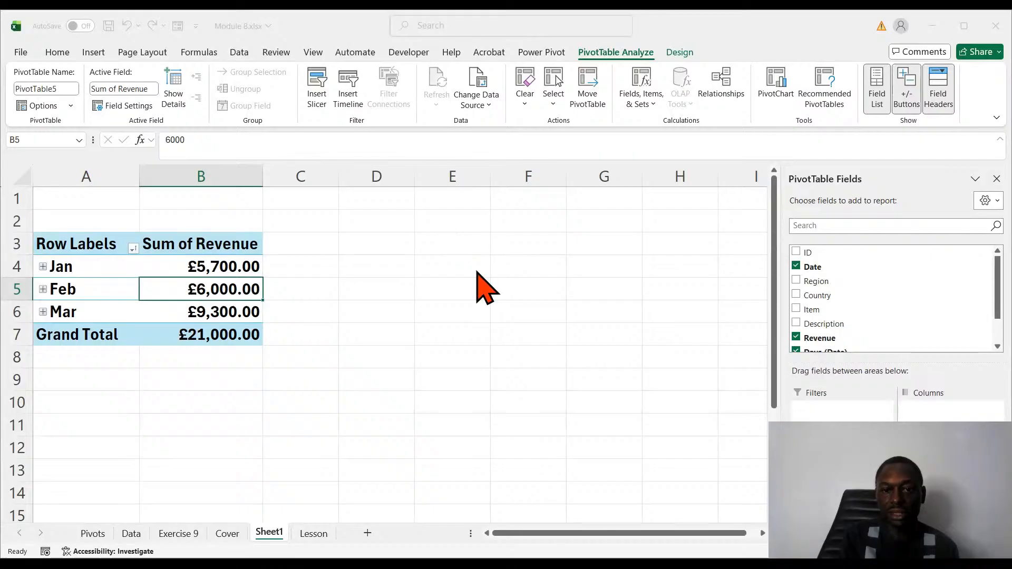
pyautogui.click(504, 415)
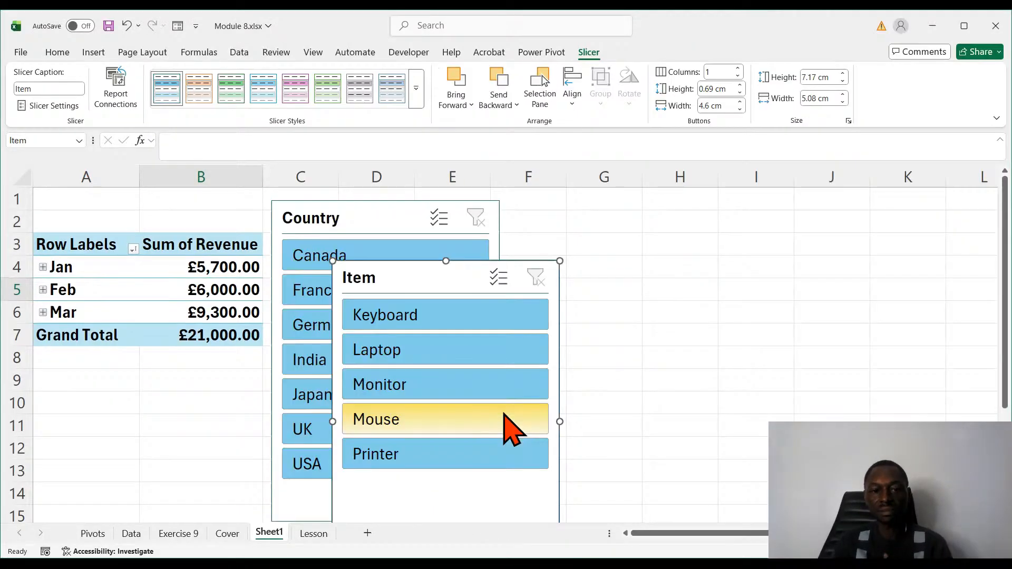
pyautogui.moveTo(454, 264); pyautogui.dragTo(662, 216)
pyautogui.moveTo(369, 217); pyautogui.dragTo(390, 215)
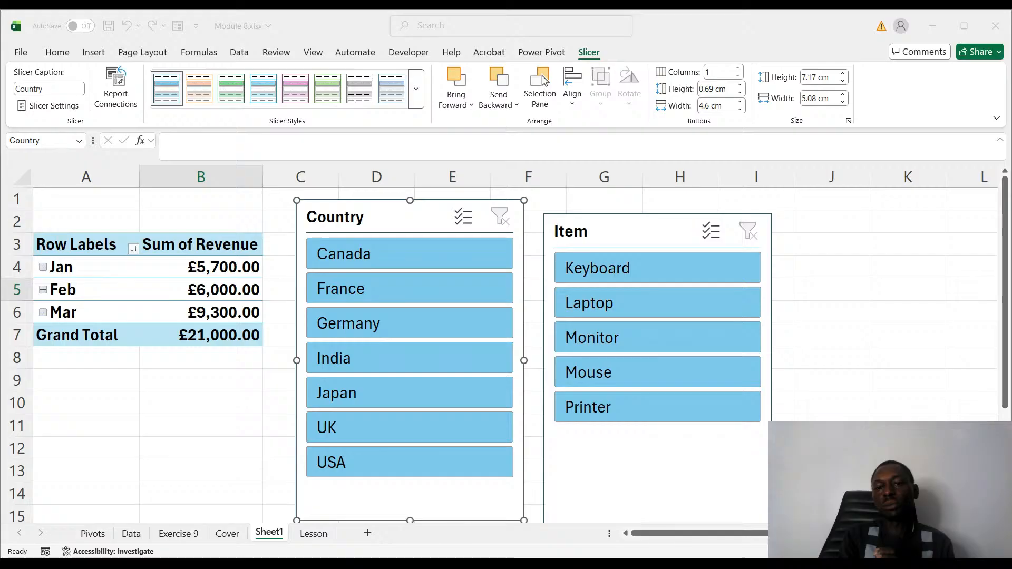
pyautogui.click(949, 415)
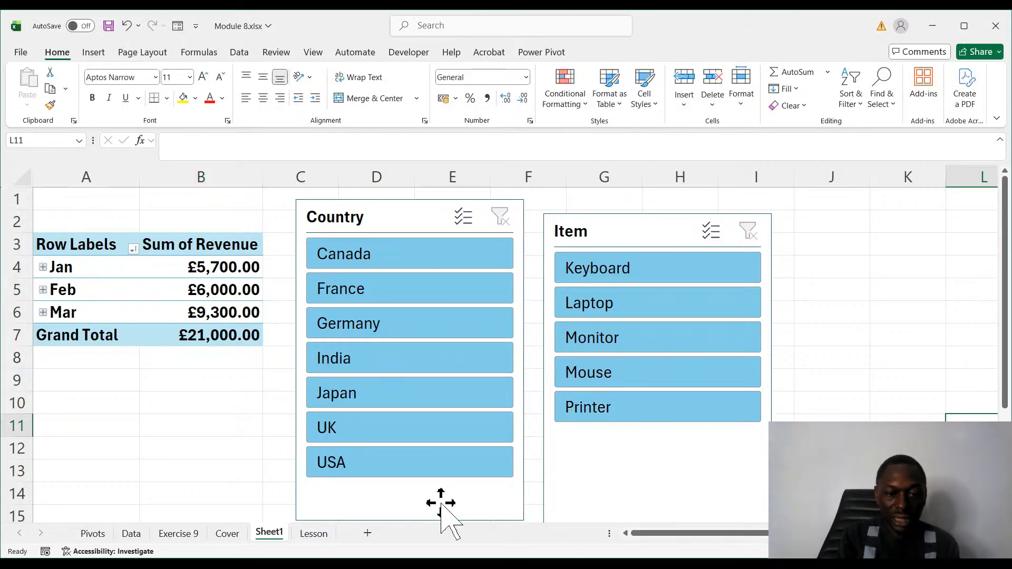
# - Review the source transactions of Dataset 9A on the Lesson sheet and return to Sheet1
pyautogui.click(314, 536)
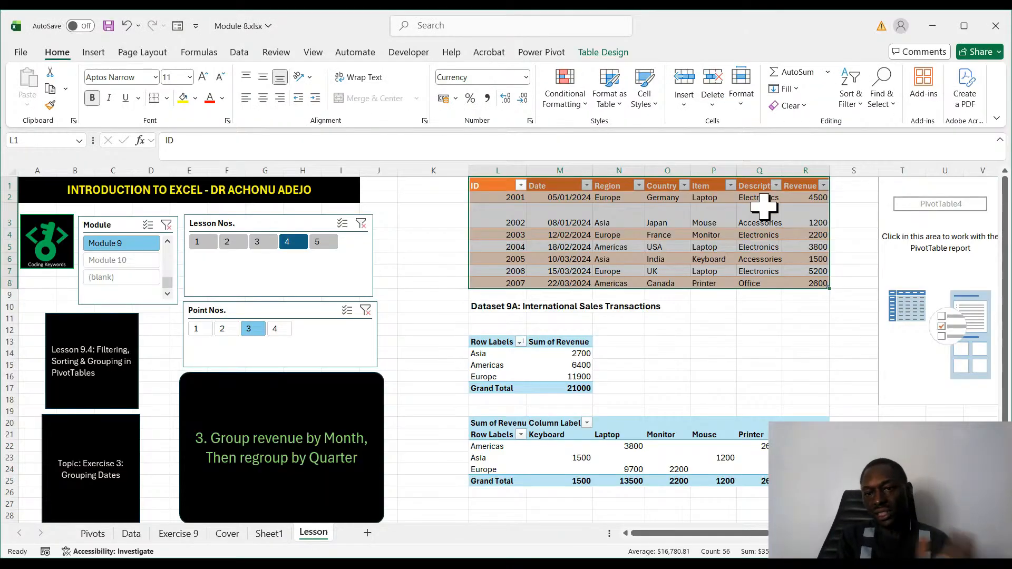
pyautogui.moveTo(805, 259); pyautogui.dragTo(805, 246)
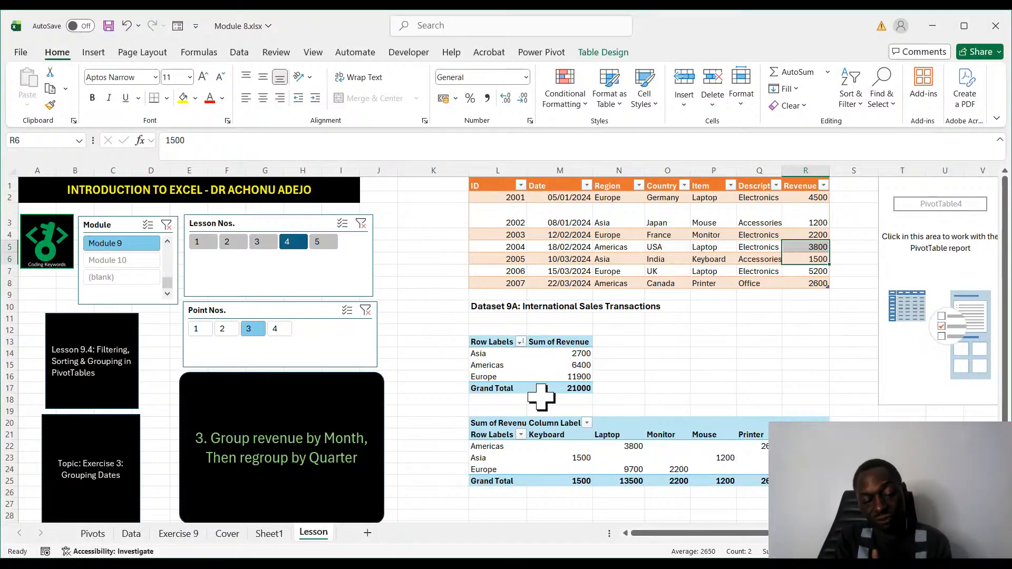
pyautogui.click(267, 533)
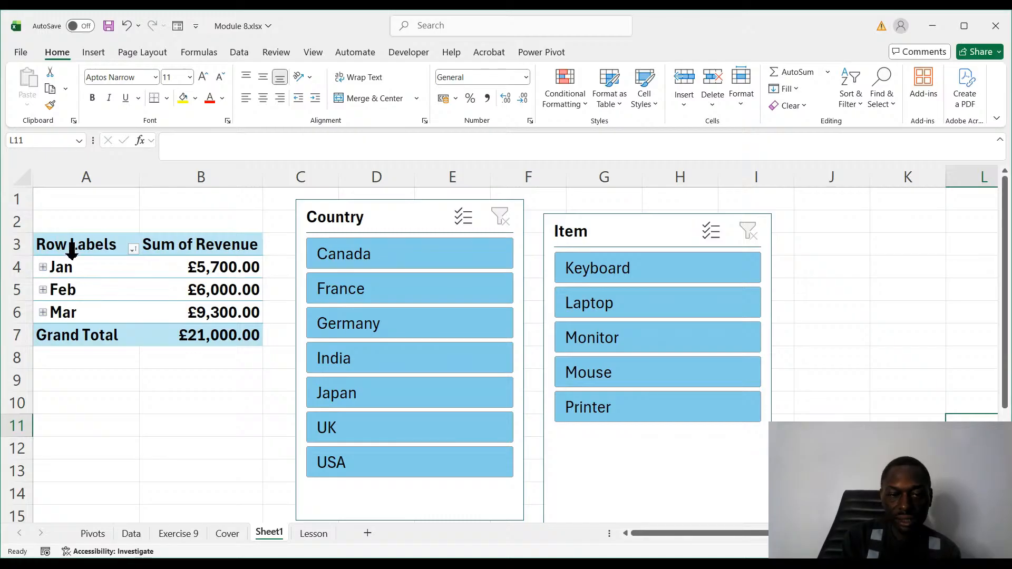
# - Filter the Country slicer to France and switch it to Germany, then enable multi-select and add France
pyautogui.click(414, 287)
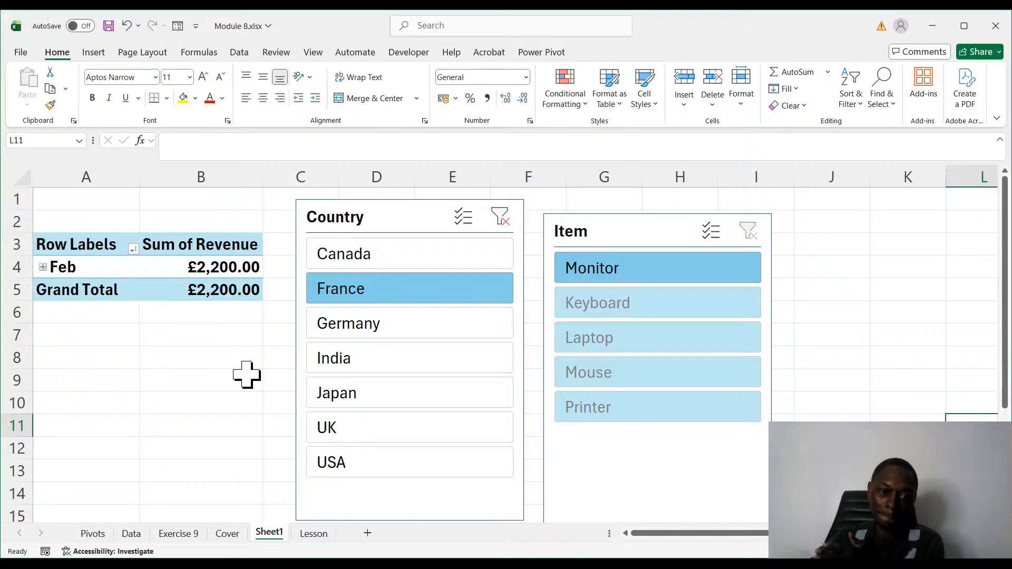
pyautogui.click(375, 324)
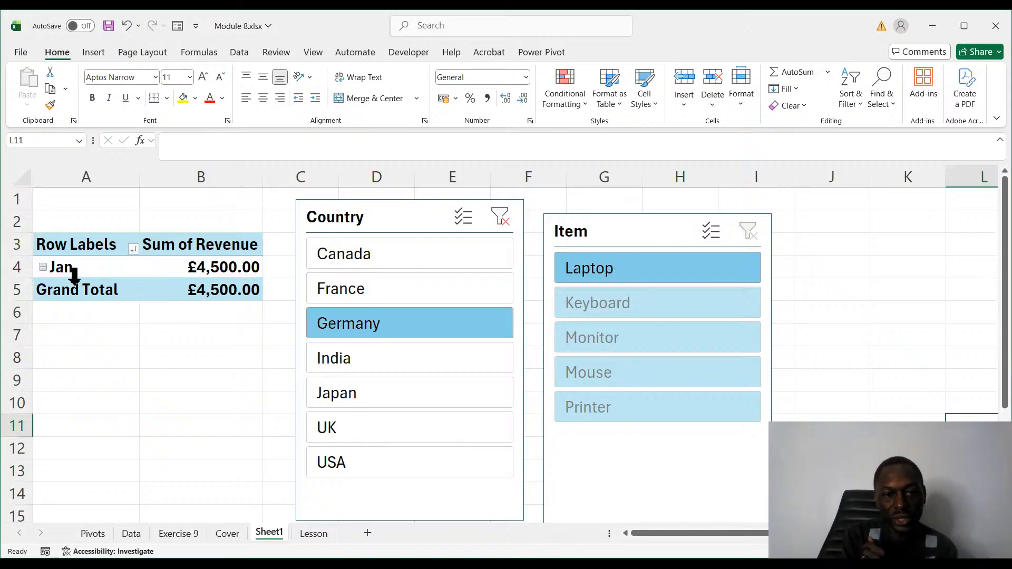
pyautogui.click(464, 216)
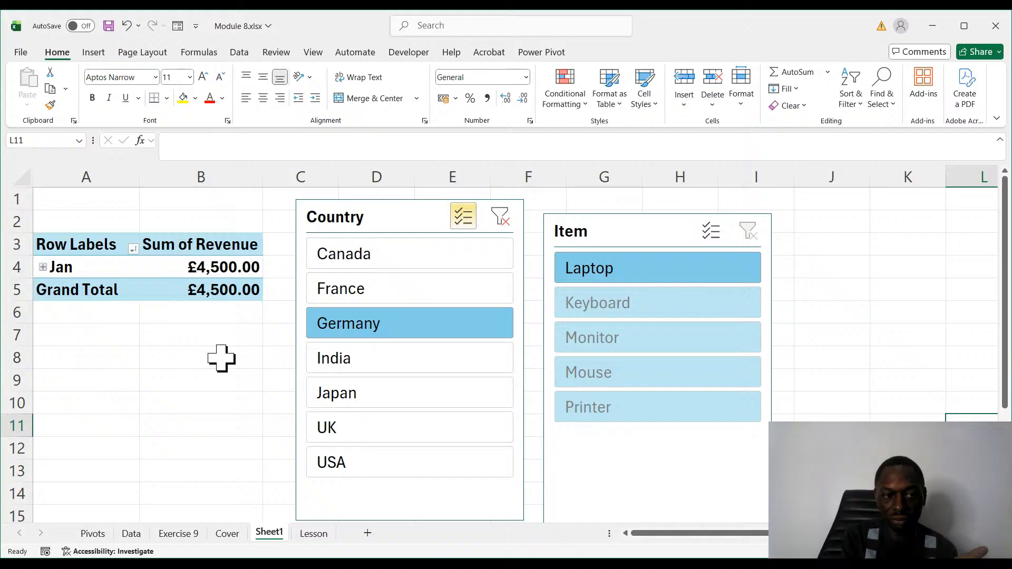
pyautogui.click(349, 295)
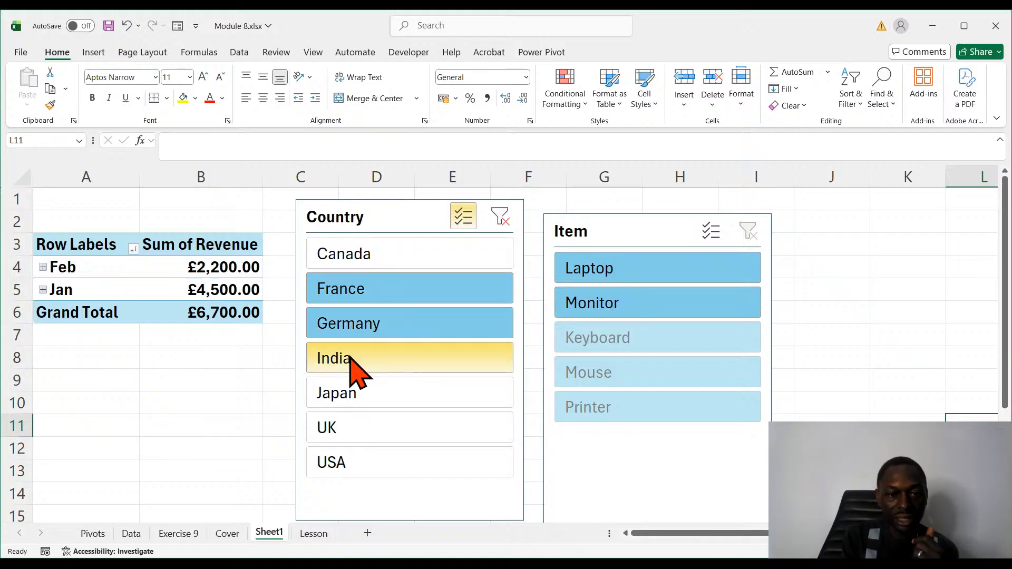
# - Toggle Germany off and back on twice in the Country slicer to compare the filtered months and items
pyautogui.click(354, 335)
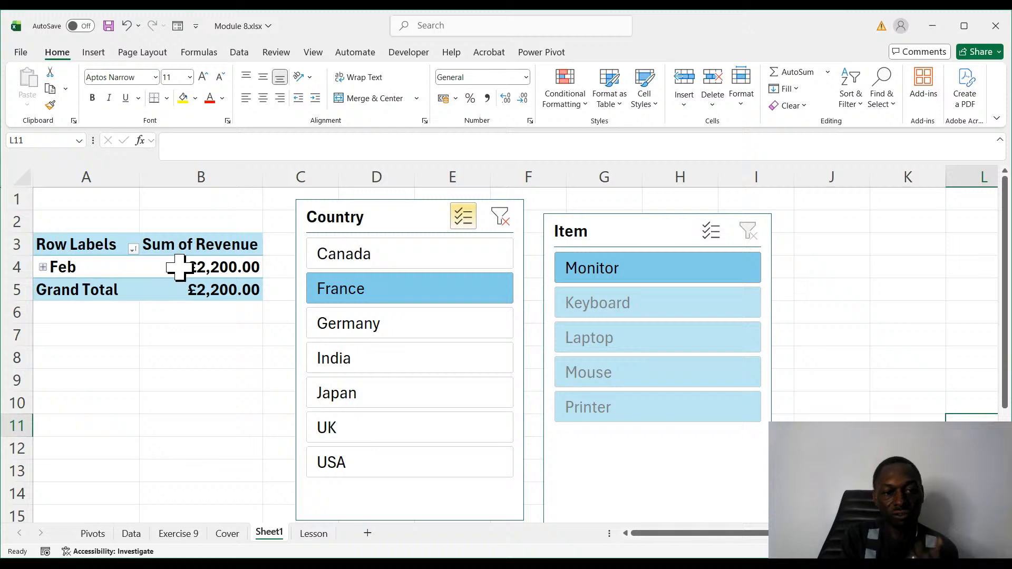
pyautogui.click(425, 330)
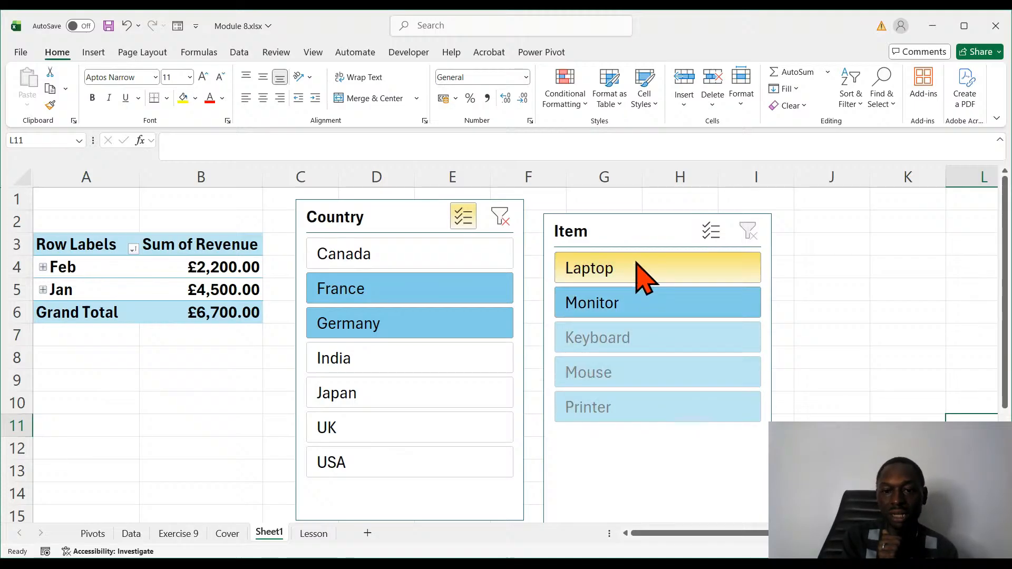
pyautogui.click(368, 325)
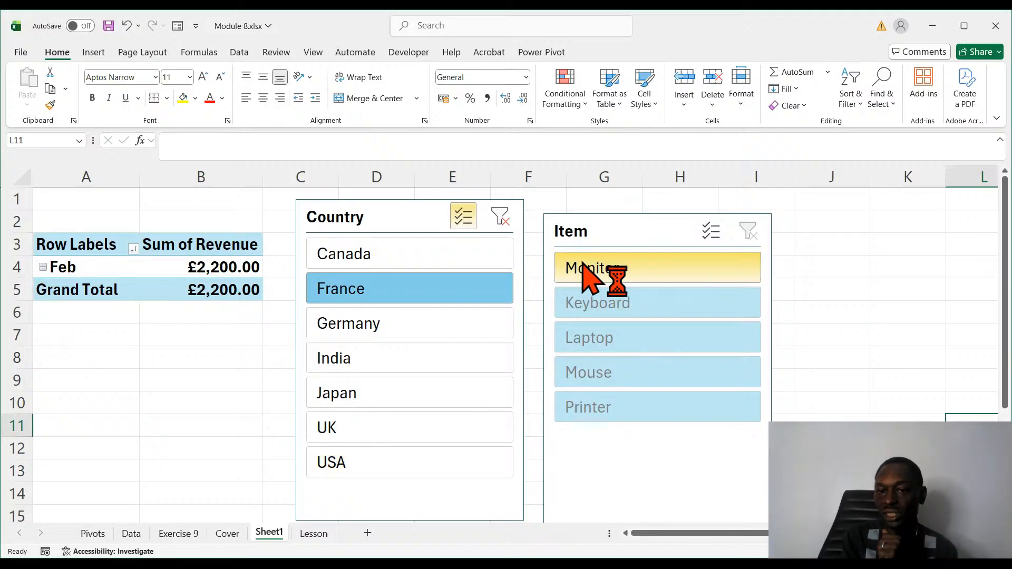
pyautogui.click(350, 324)
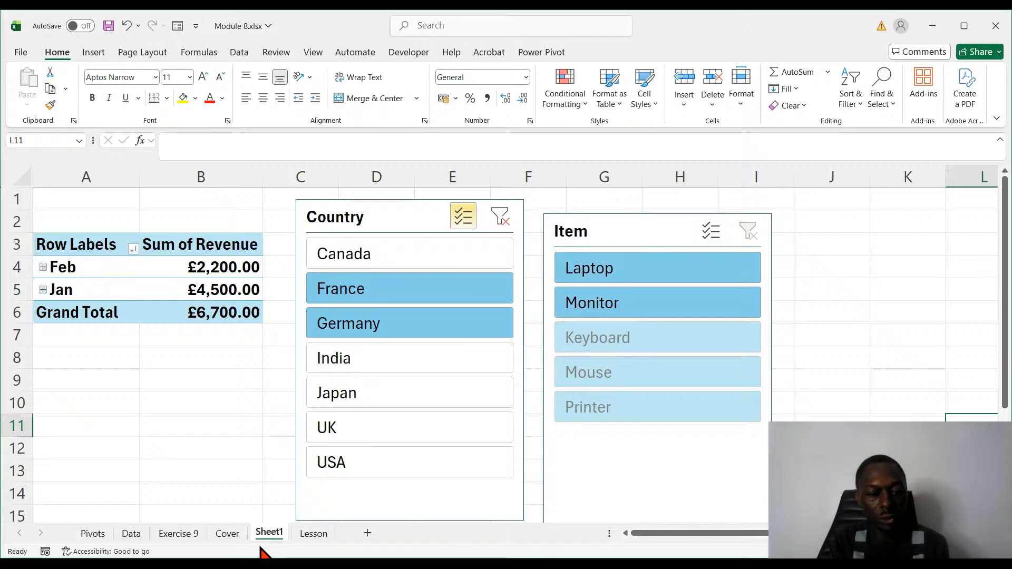
# - Check the France transaction and its item in the source table on the Lesson sheet, and return to Sheet1
pyautogui.click(311, 534)
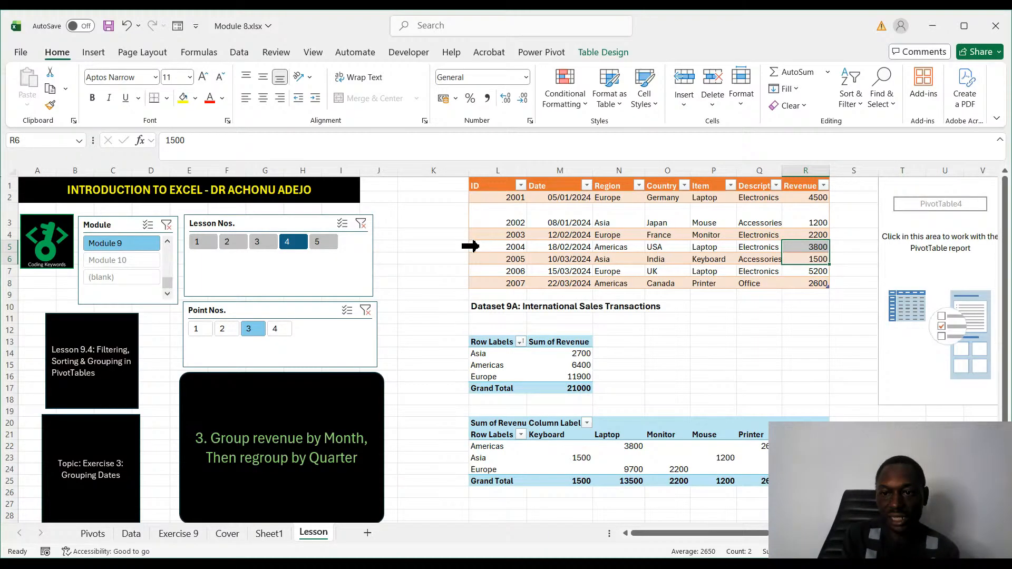
pyautogui.click(713, 353)
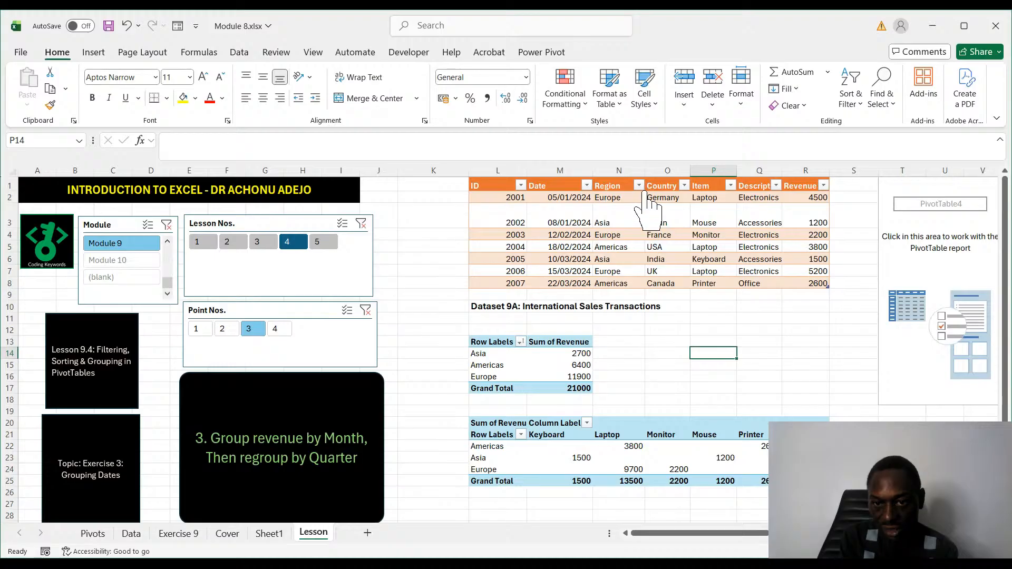
pyautogui.click(665, 231)
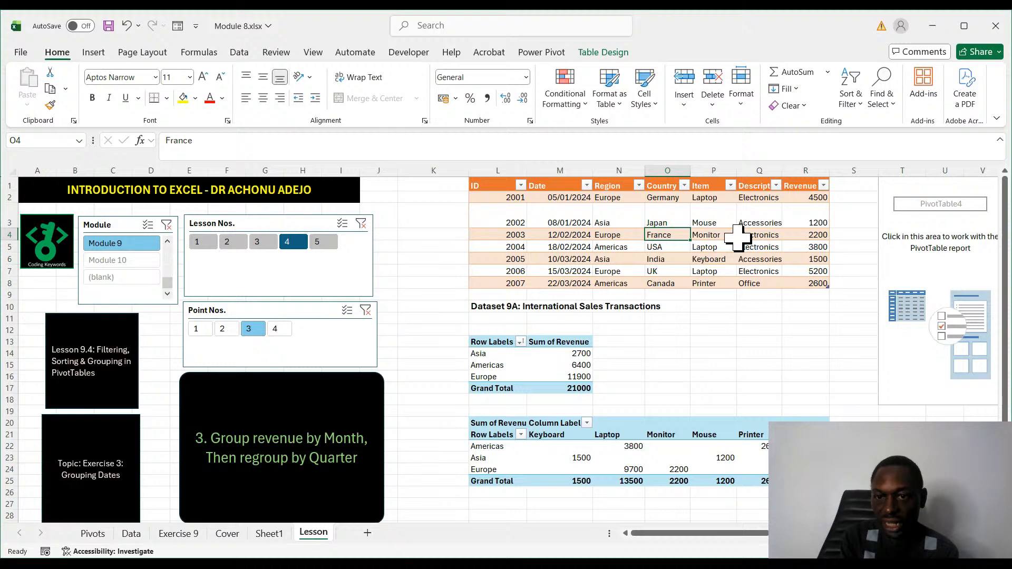
pyautogui.click(722, 233)
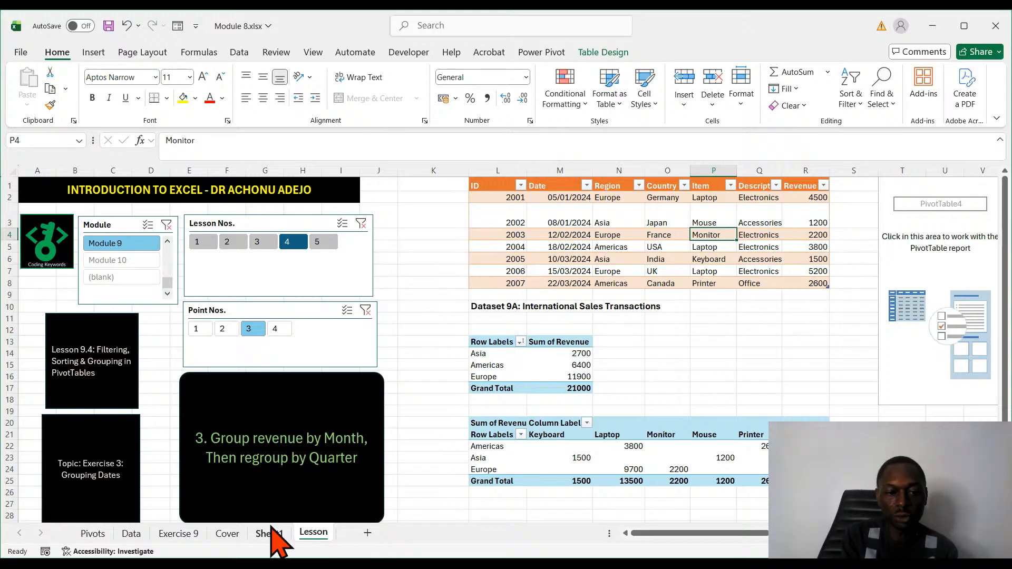
pyautogui.click(262, 538)
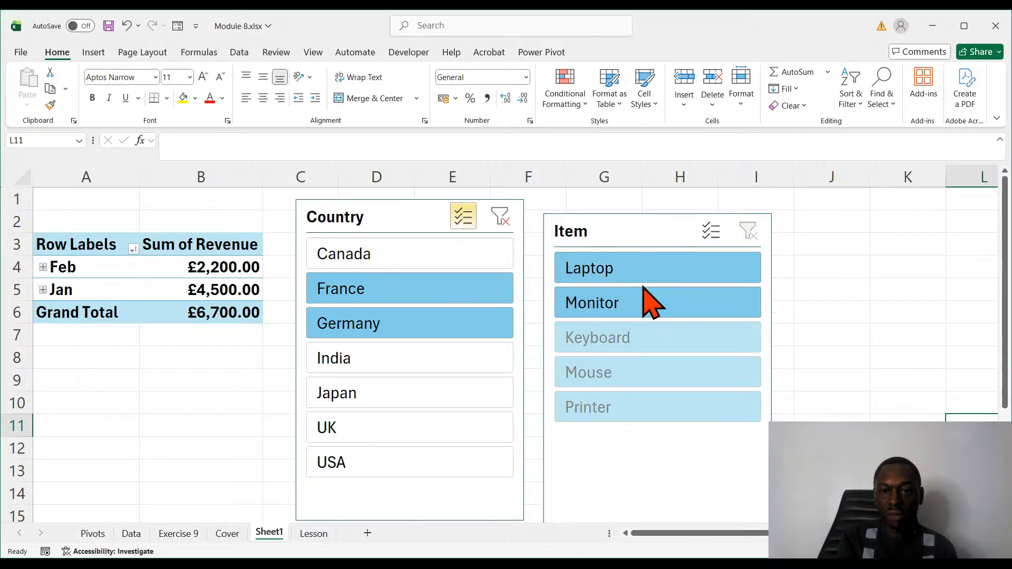
# - Set the Item slicer to hide items with no data in its slicer settings
pyautogui.click(642, 223)
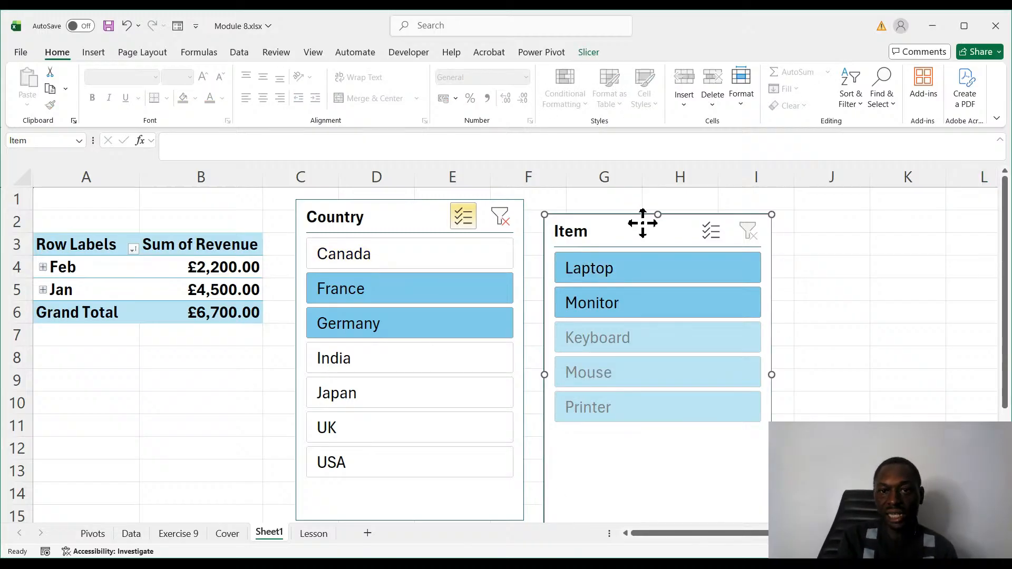
pyautogui.click(589, 52)
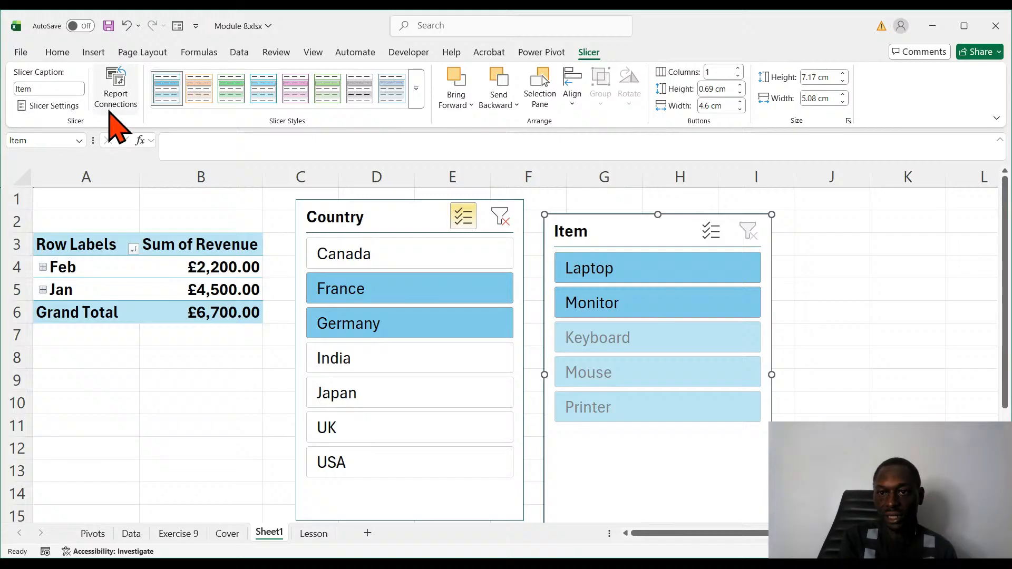
pyautogui.click(72, 106)
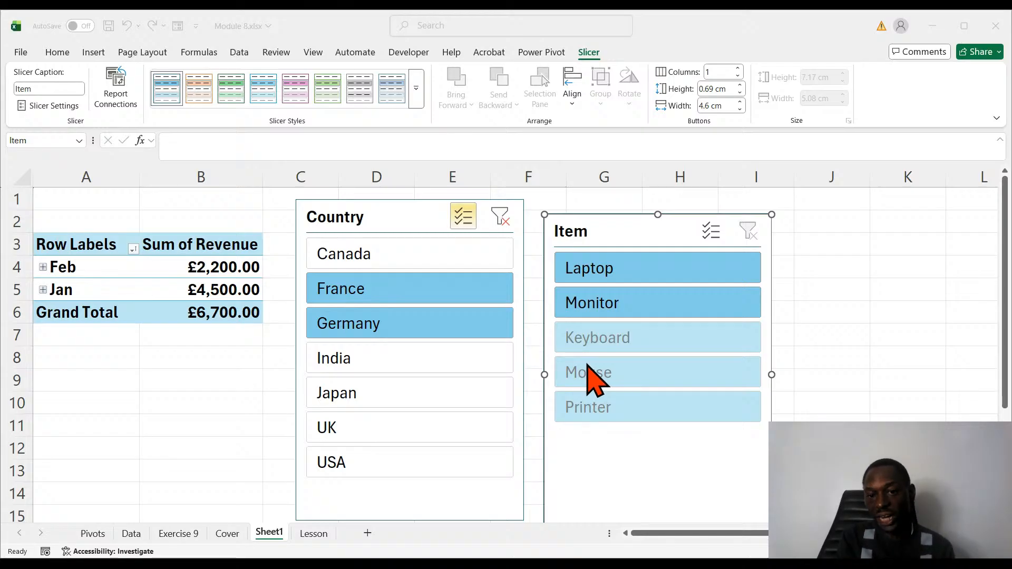
pyautogui.press('Return')
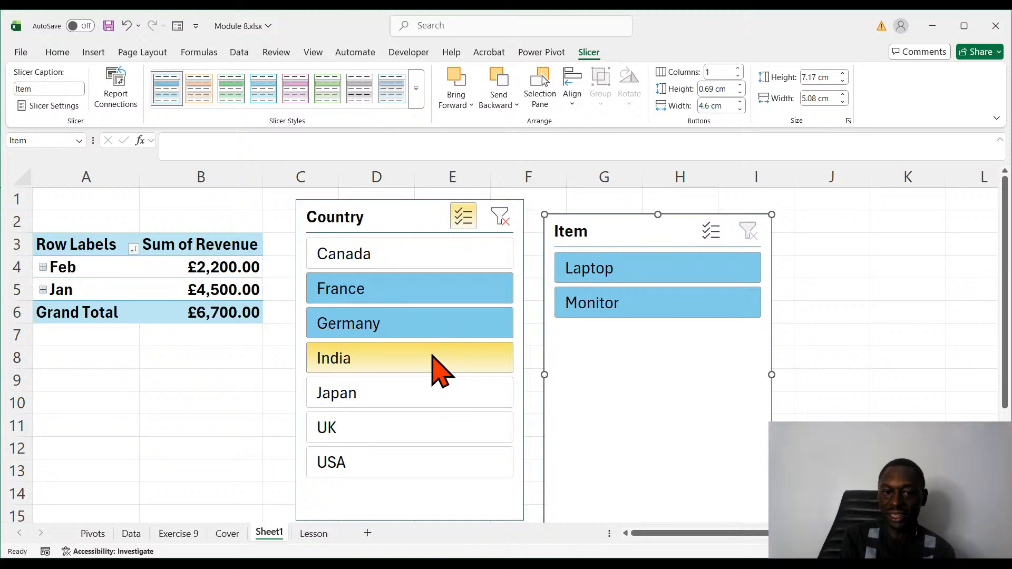
# - Remove Germany from the Country slicer selection and add India alongside France
pyautogui.click(411, 326)
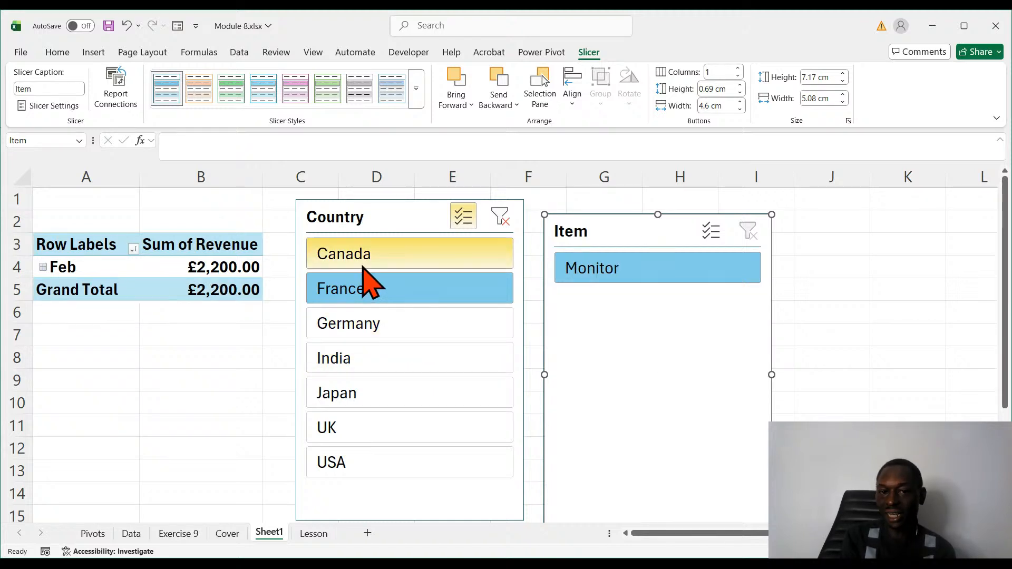
pyautogui.click(340, 359)
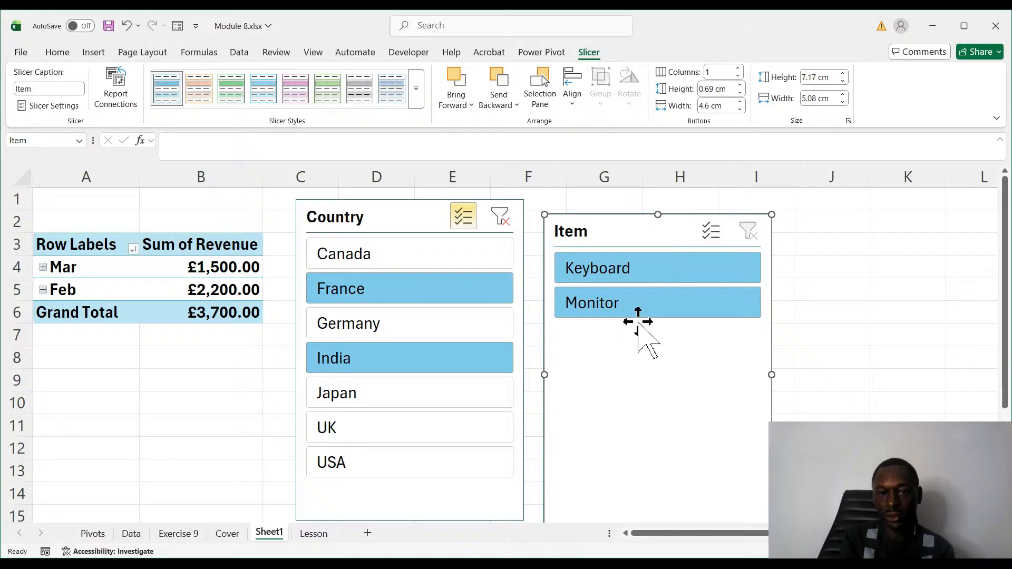
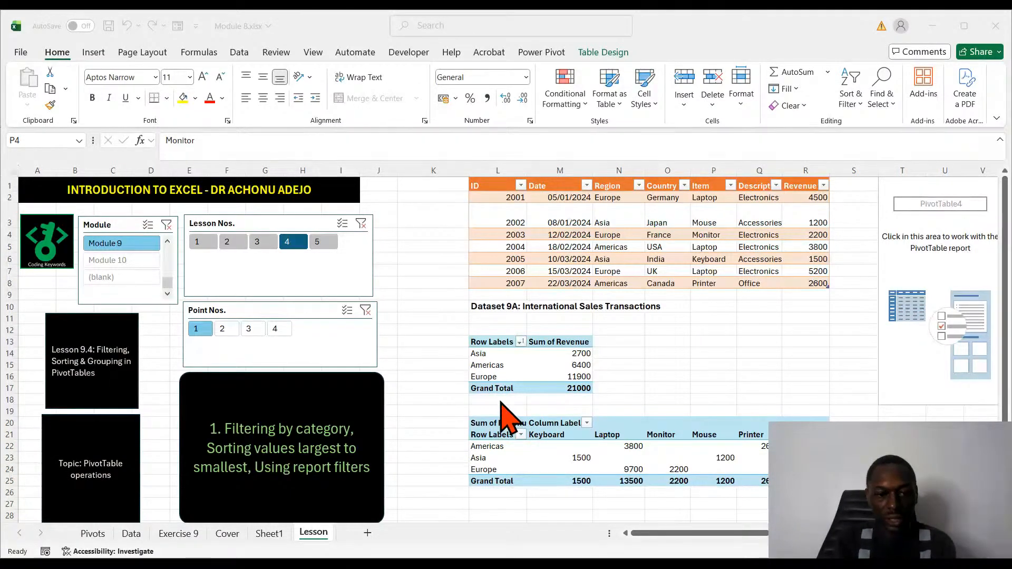
# - Open the Lesson 5 notes on PivotCharts at point 2, rechecking the matching points of Lessons 3 and 4 on the way
pyautogui.click(500, 402)
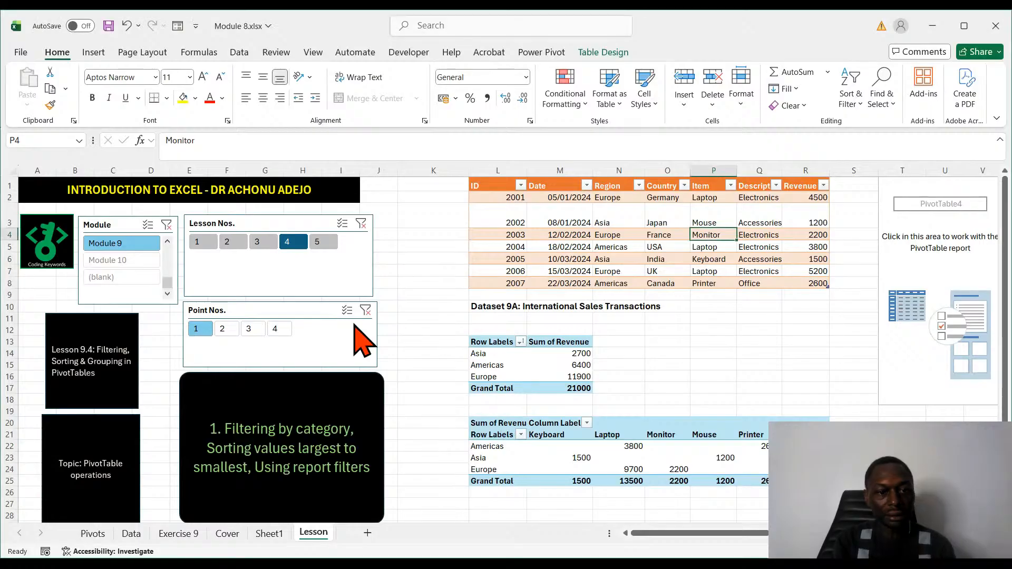
pyautogui.click(324, 244)
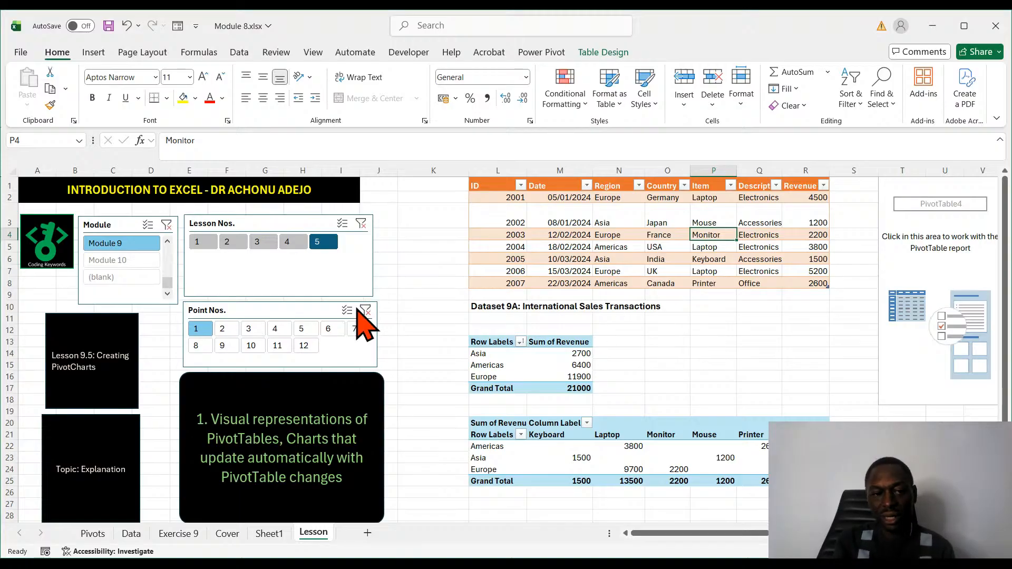
pyautogui.click(222, 329)
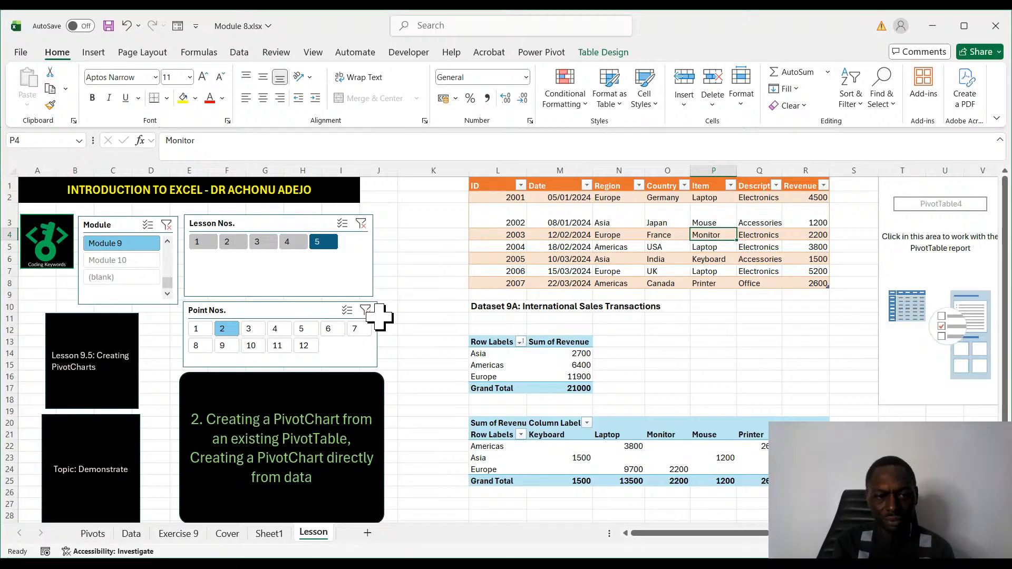
pyautogui.click(257, 243)
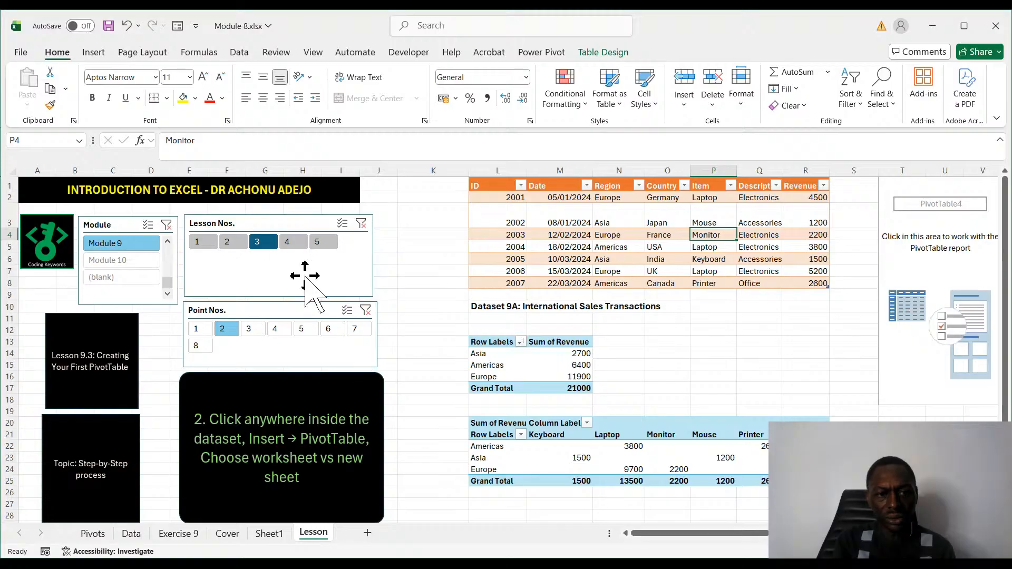
pyautogui.click(289, 242)
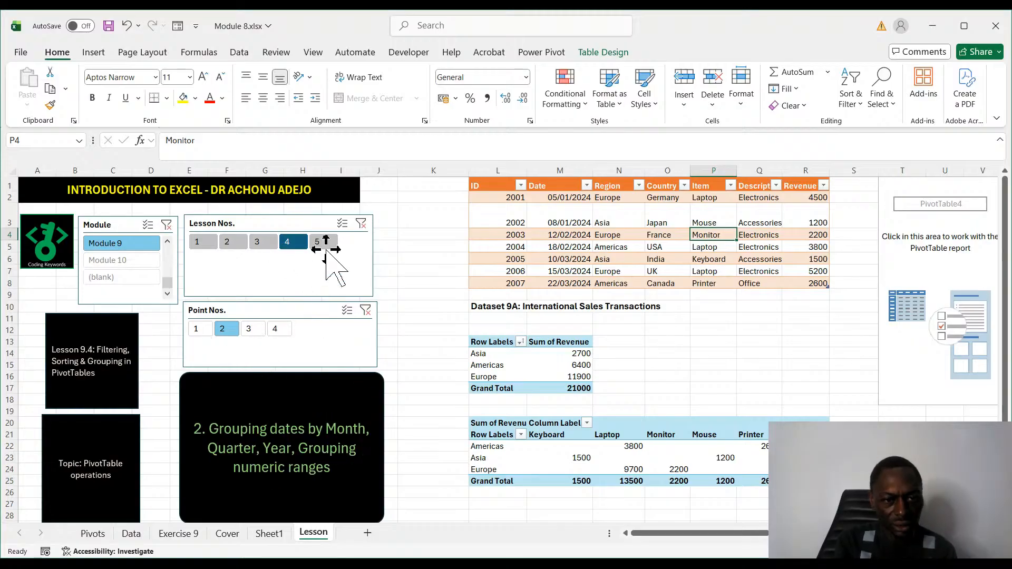
pyautogui.click(327, 247)
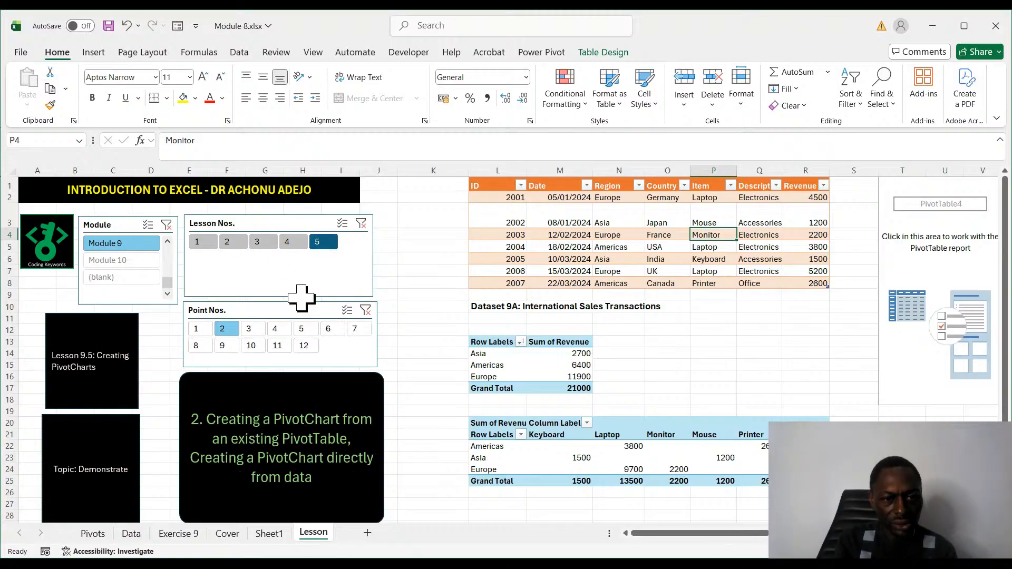
# - Go through the supported chart types in point 3 and display point 4, the PivotChart creation exercise
pyautogui.click(248, 329)
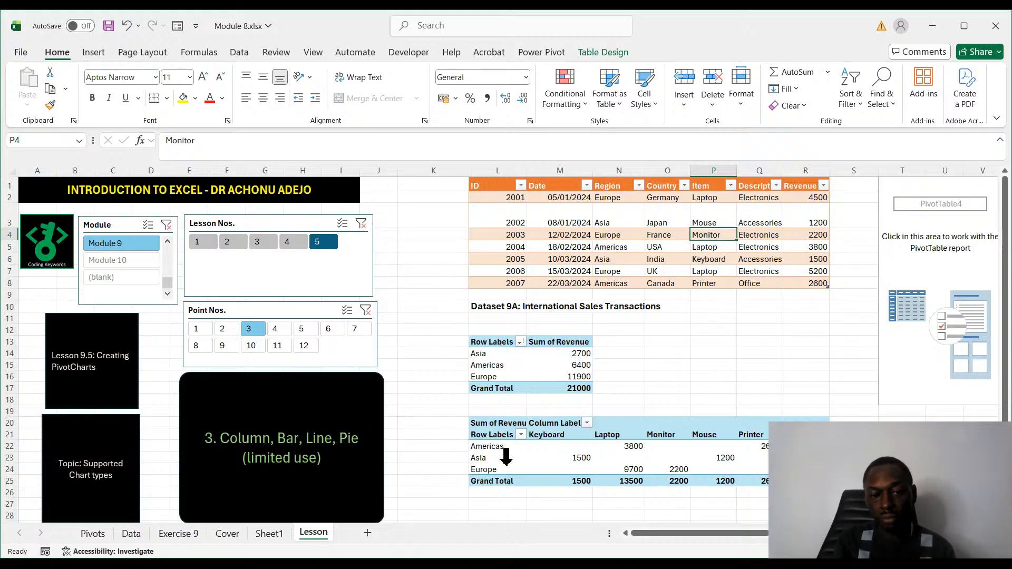
pyautogui.click(274, 329)
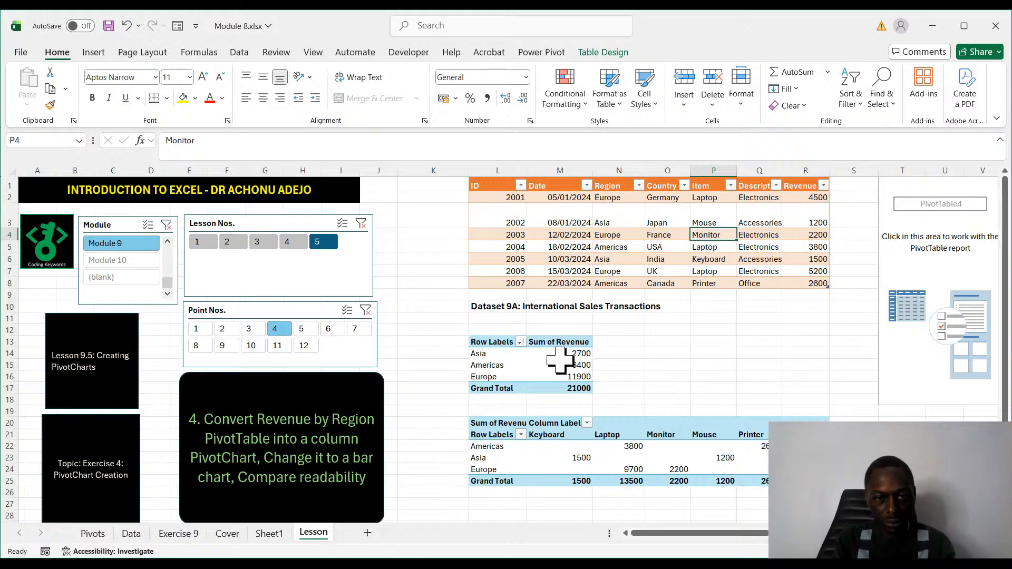
pyautogui.hotkey('alt', 'Tab')
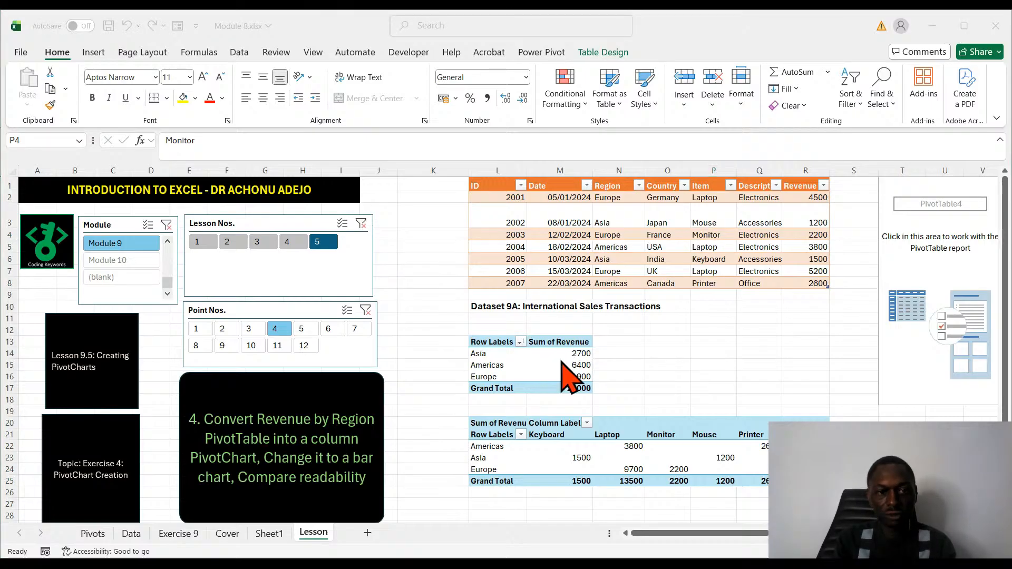
pyautogui.hotkey('alt', 'Tab')
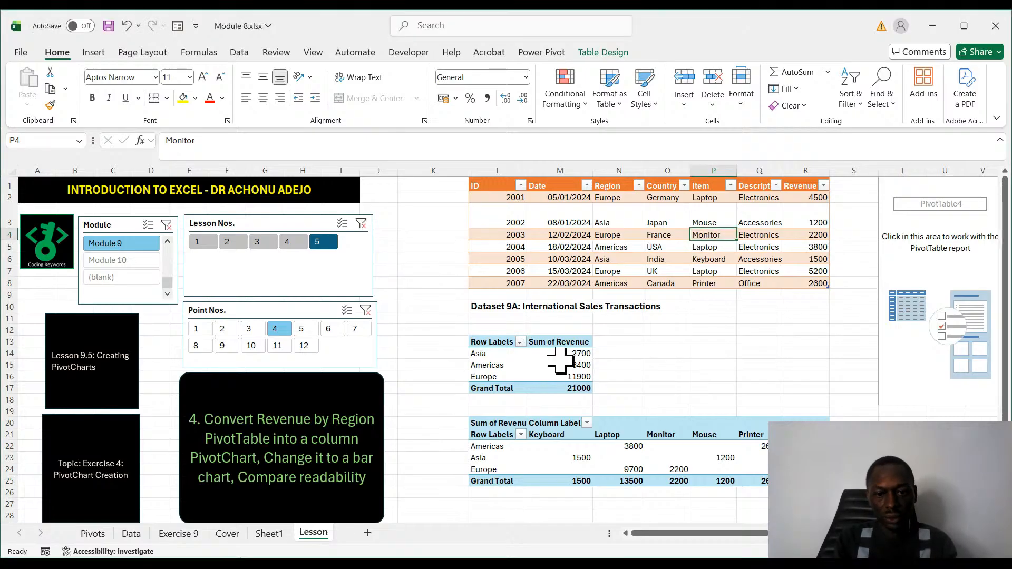
# - Insert a column PivotChart from the Revenue by Region PivotTable and place it beside that table, over the lesson slicers
pyautogui.click(532, 367)
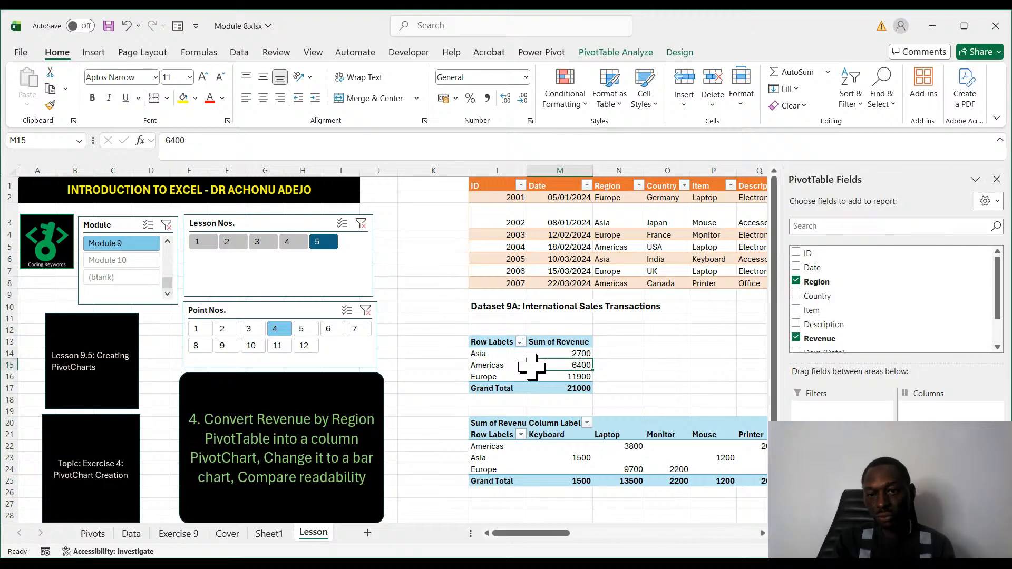
pyautogui.click(709, 364)
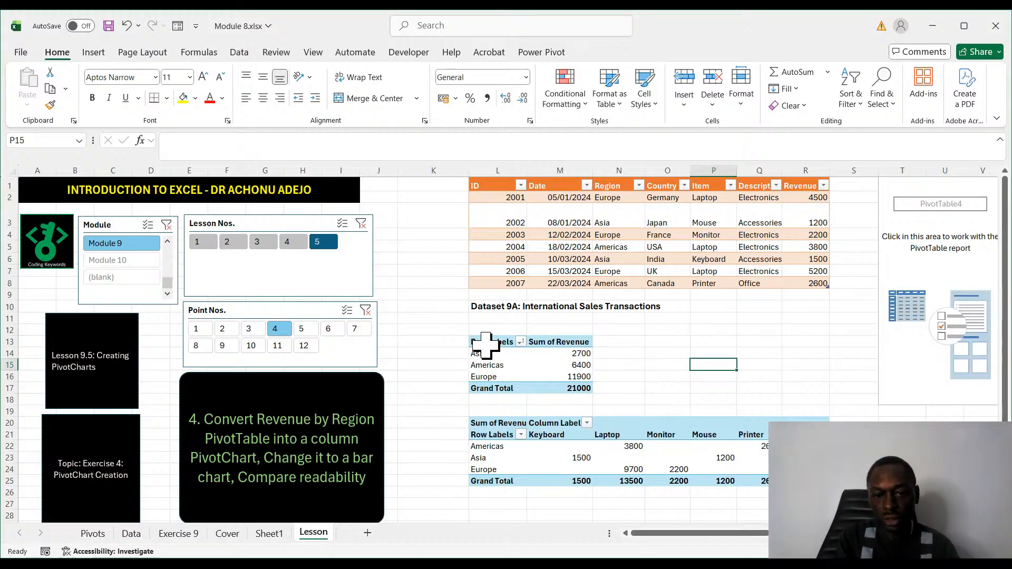
pyautogui.moveTo(490, 343); pyautogui.dragTo(541, 384)
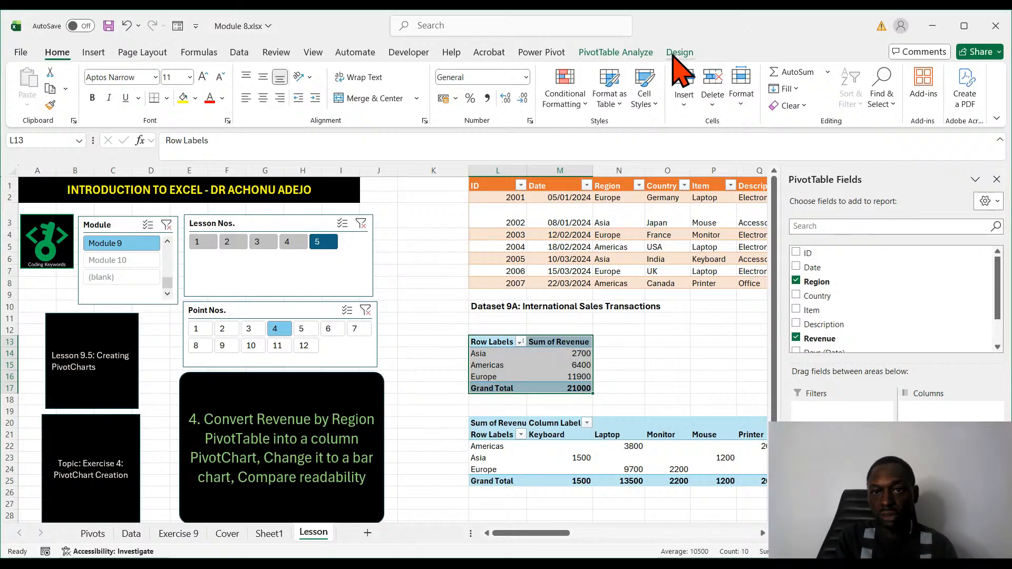
pyautogui.click(639, 341)
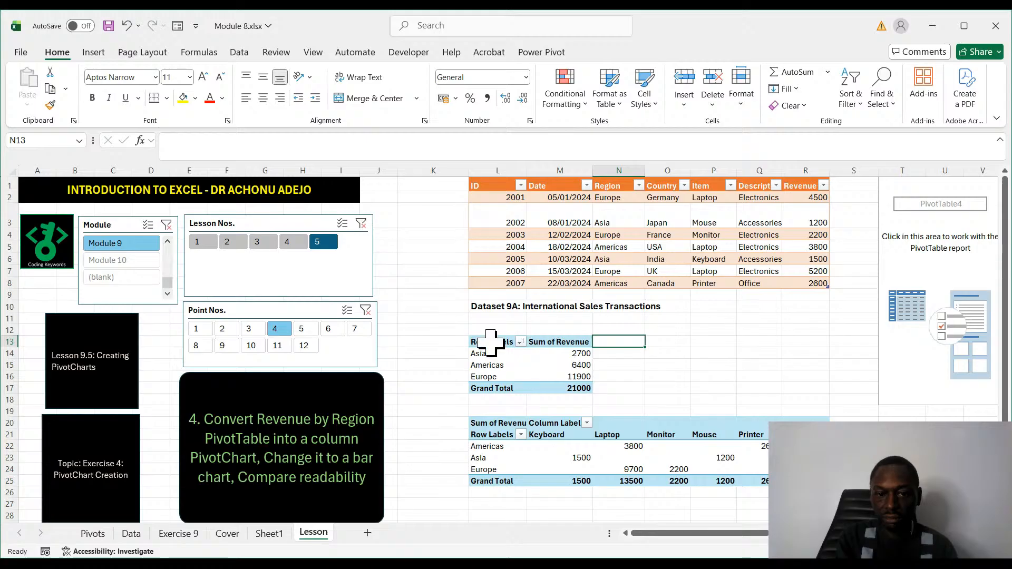
pyautogui.moveTo(482, 342); pyautogui.dragTo(560, 388)
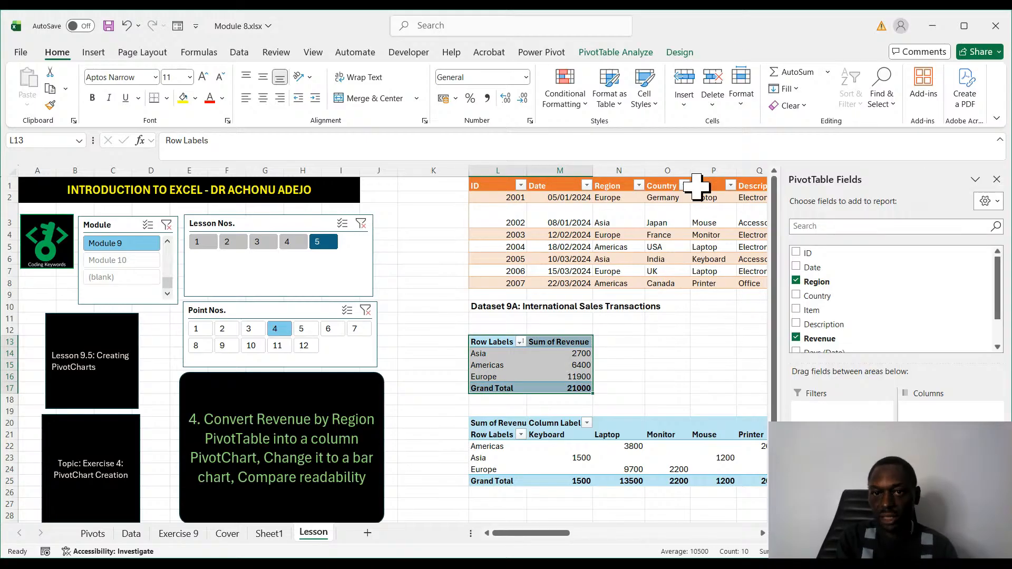
pyautogui.click(638, 53)
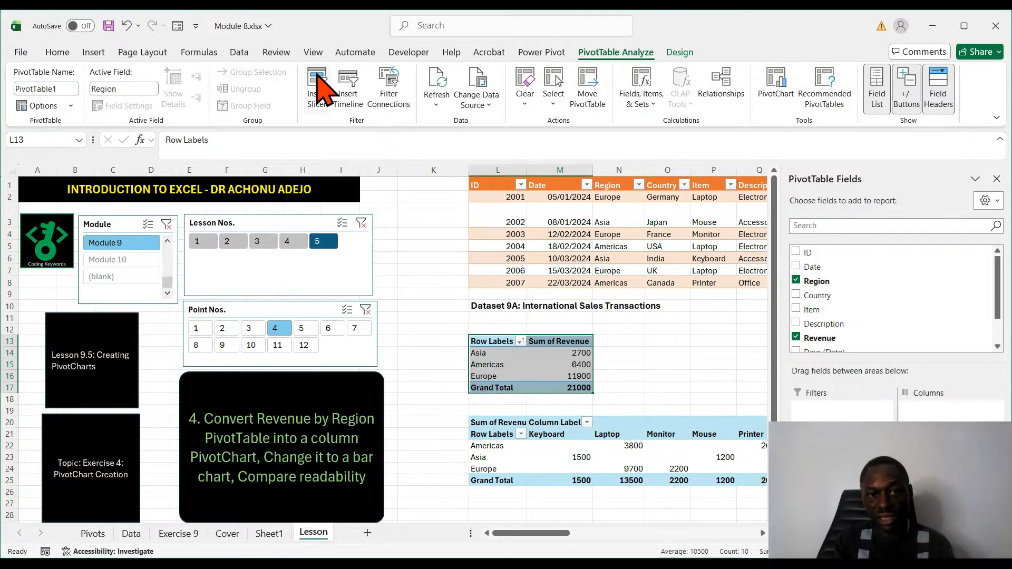
pyautogui.click(686, 53)
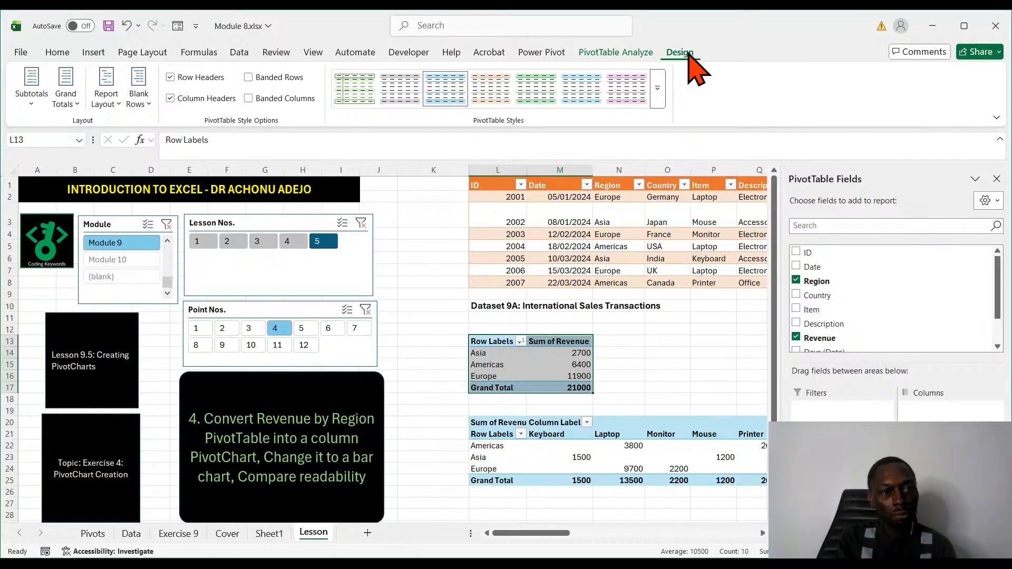
pyautogui.click(635, 52)
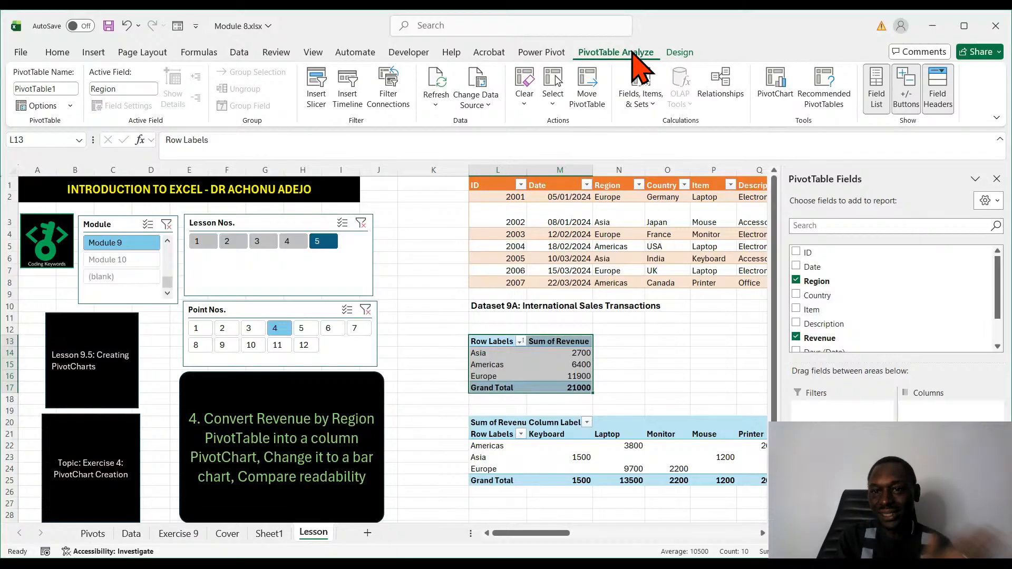
pyautogui.click(774, 90)
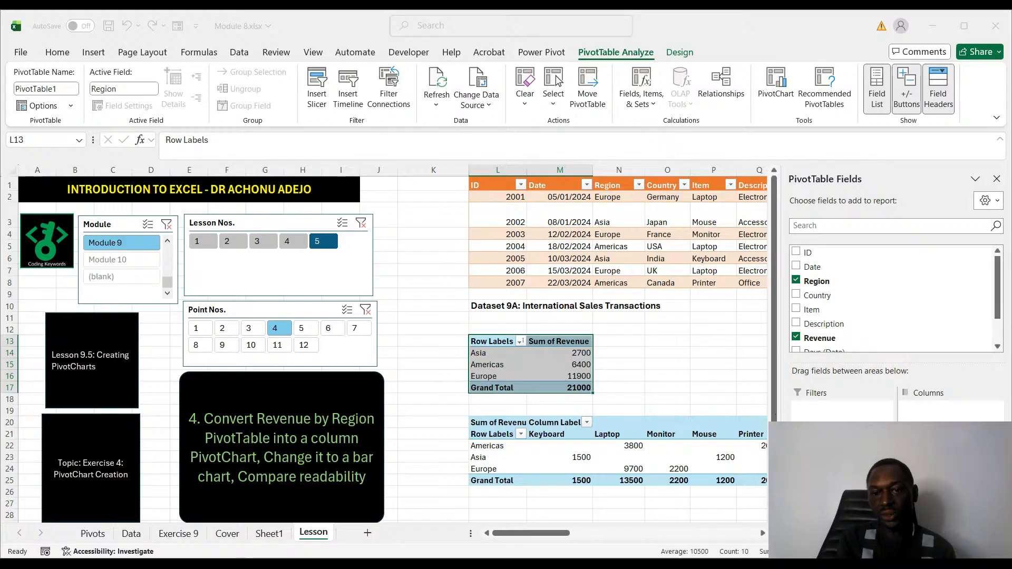
pyautogui.hotkey('alt', 'F1')
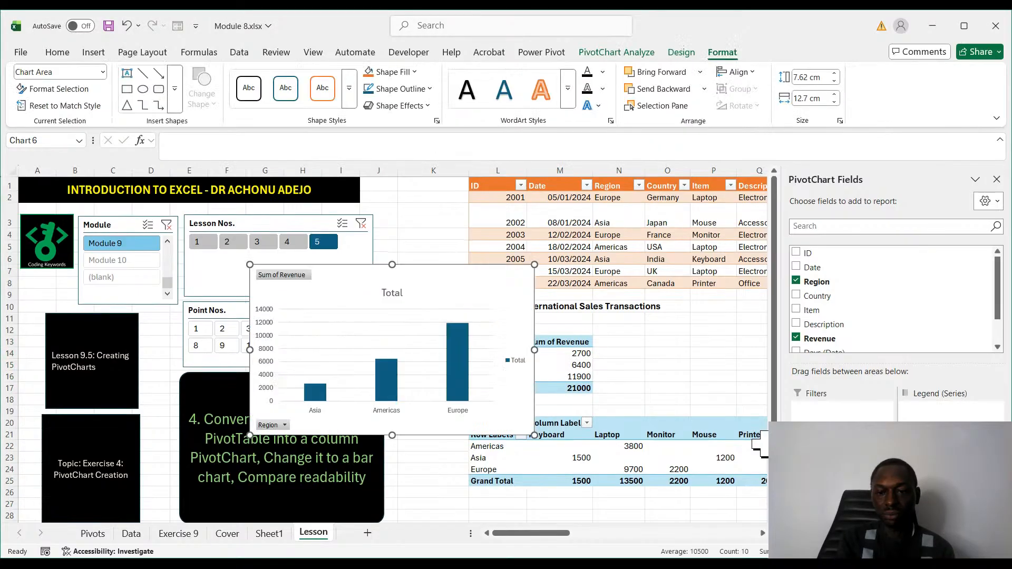
pyautogui.moveTo(362, 267); pyautogui.dragTo(627, 285)
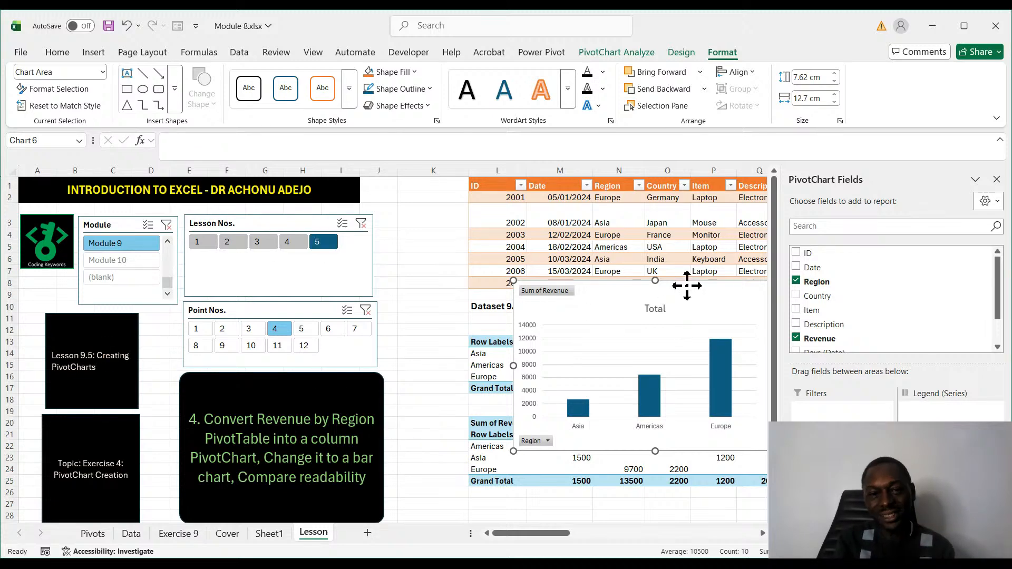
pyautogui.moveTo(687, 286); pyautogui.dragTo(329, 293)
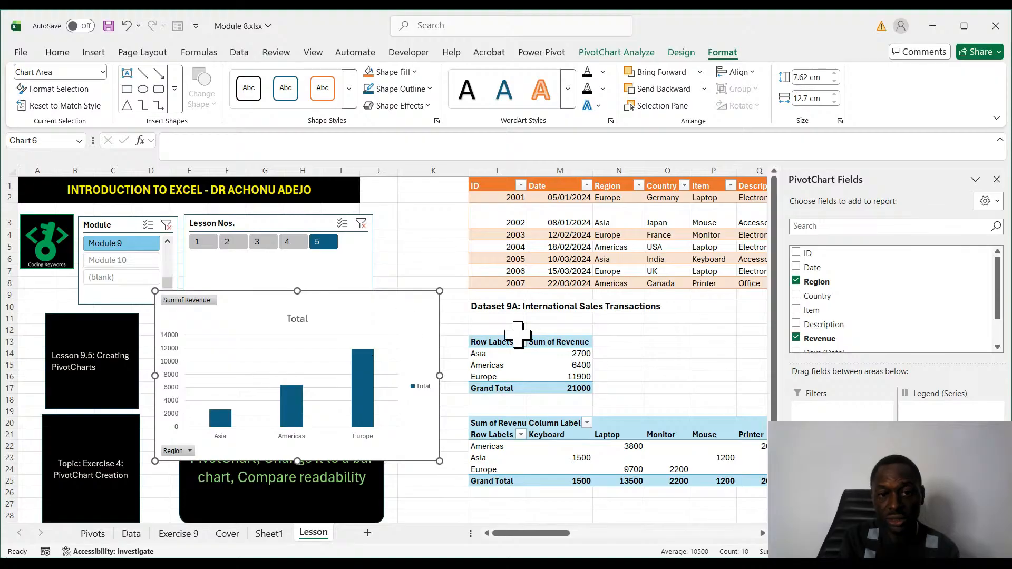
# - Try hiding and restoring the PivotChart's axes, and adding and removing its axis titles
pyautogui.click(487, 317)
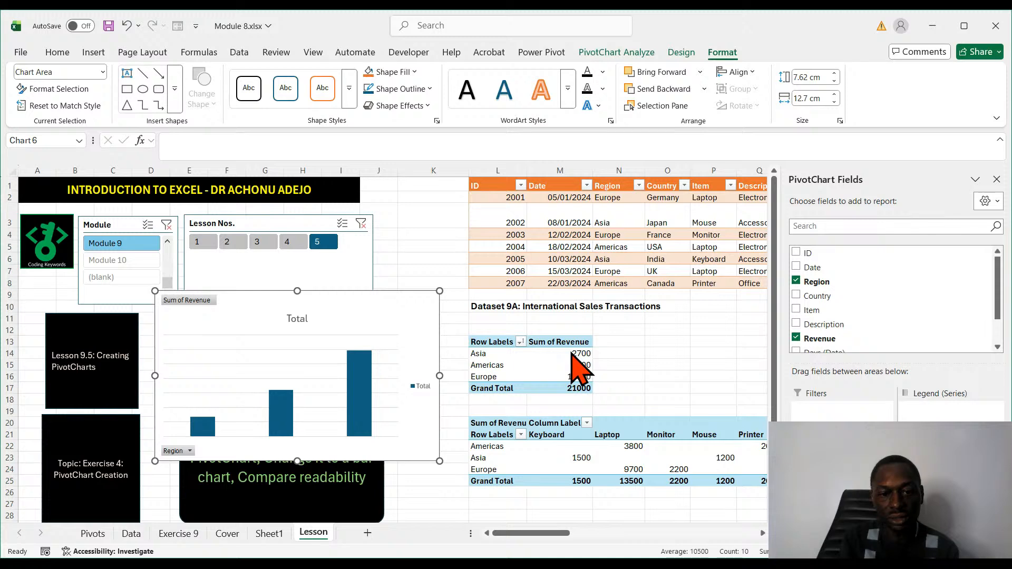
pyautogui.click(484, 317)
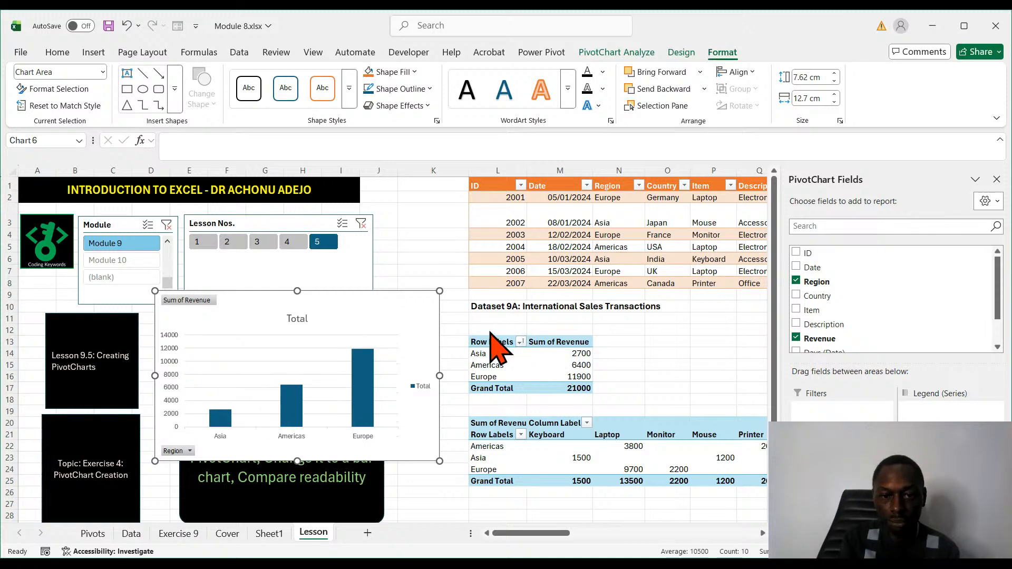
pyautogui.click(487, 329)
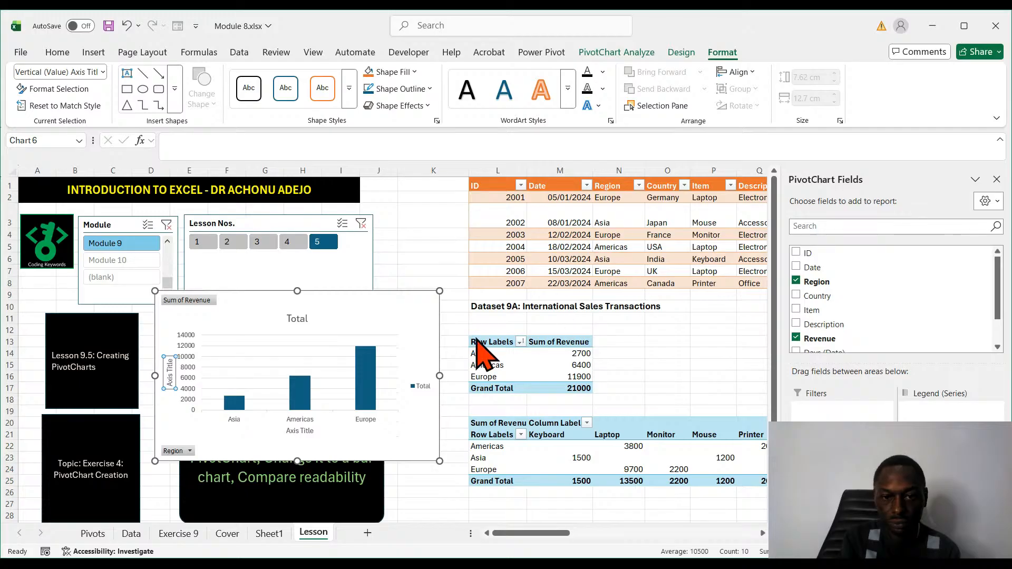
pyautogui.click(483, 333)
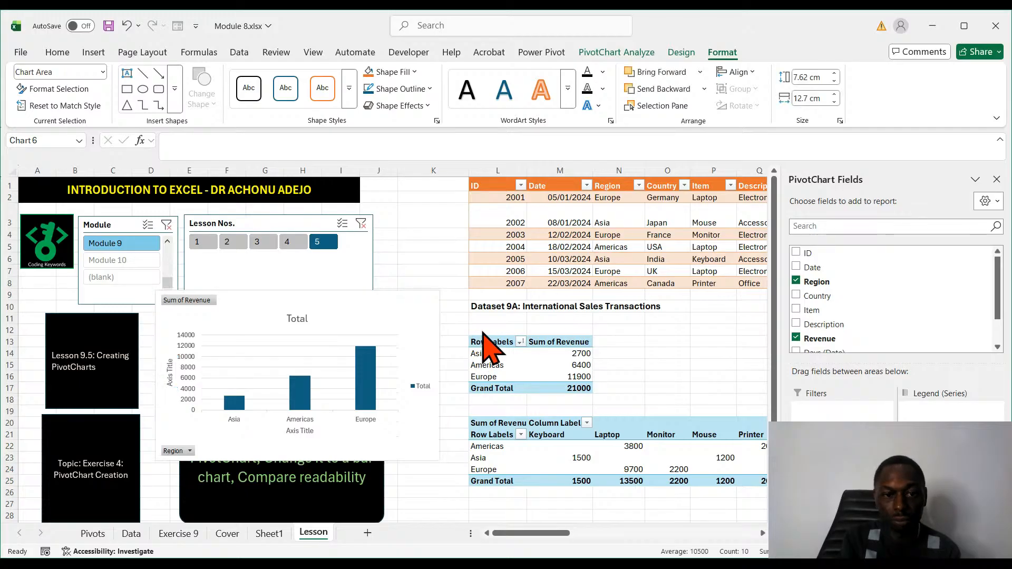
# - Remove the PivotChart's title and show data labels on its columns
pyautogui.click(485, 342)
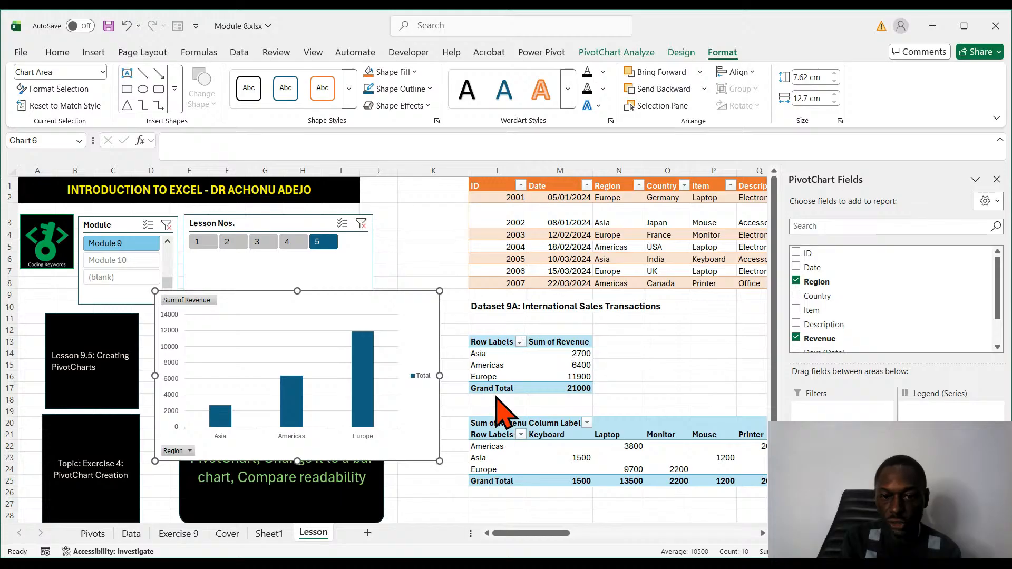
pyautogui.click(490, 414)
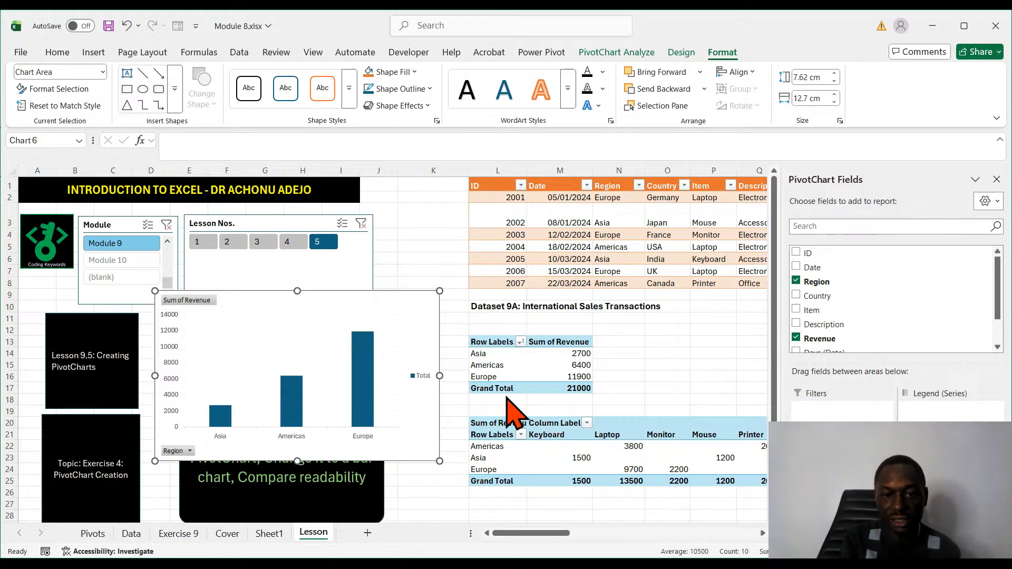
pyautogui.click(489, 391)
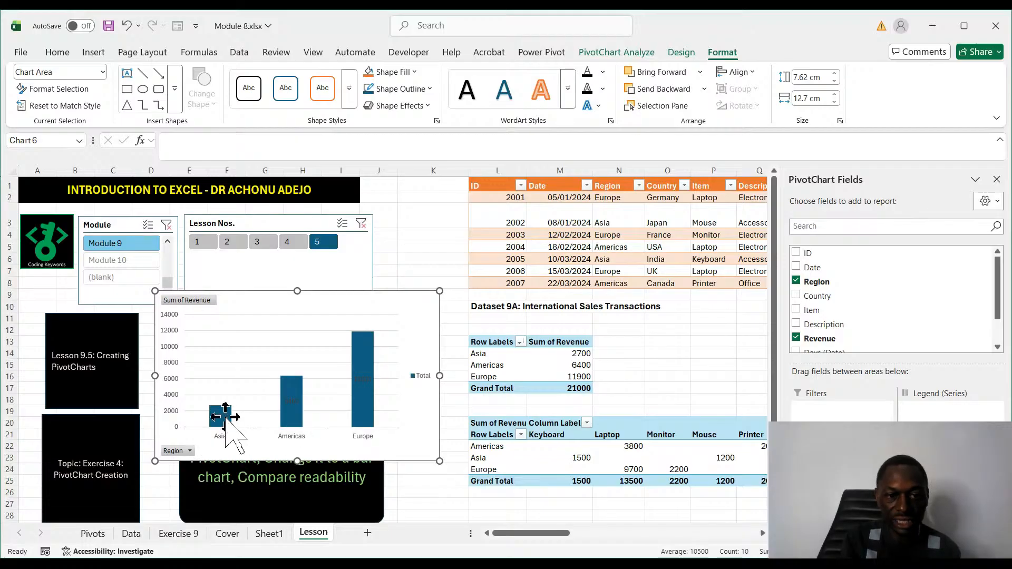
# - Format the PivotChart's data labels in red at size 18 and move the chart up to uncover the exercise text
pyautogui.click(363, 379)
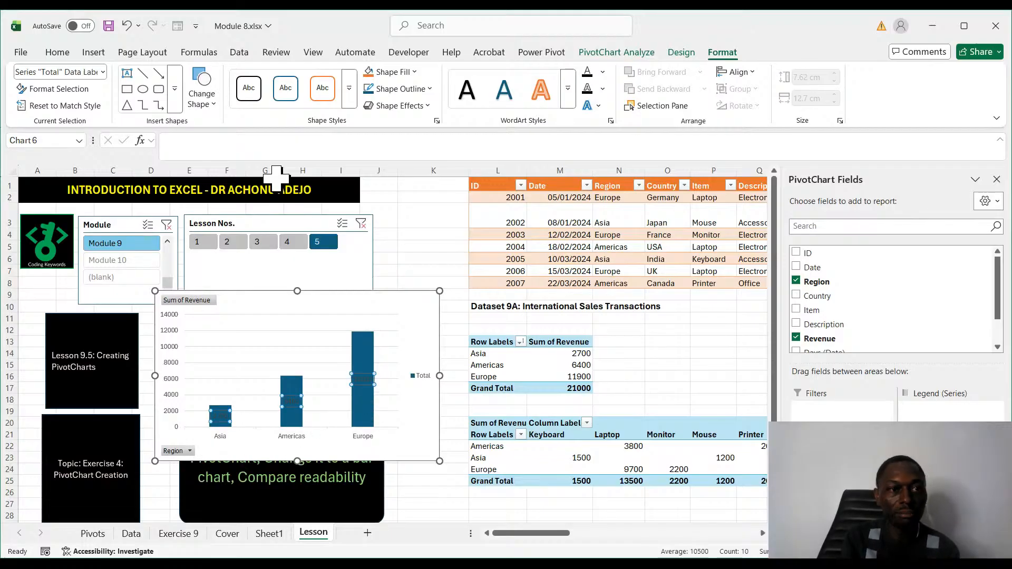
pyautogui.click(57, 52)
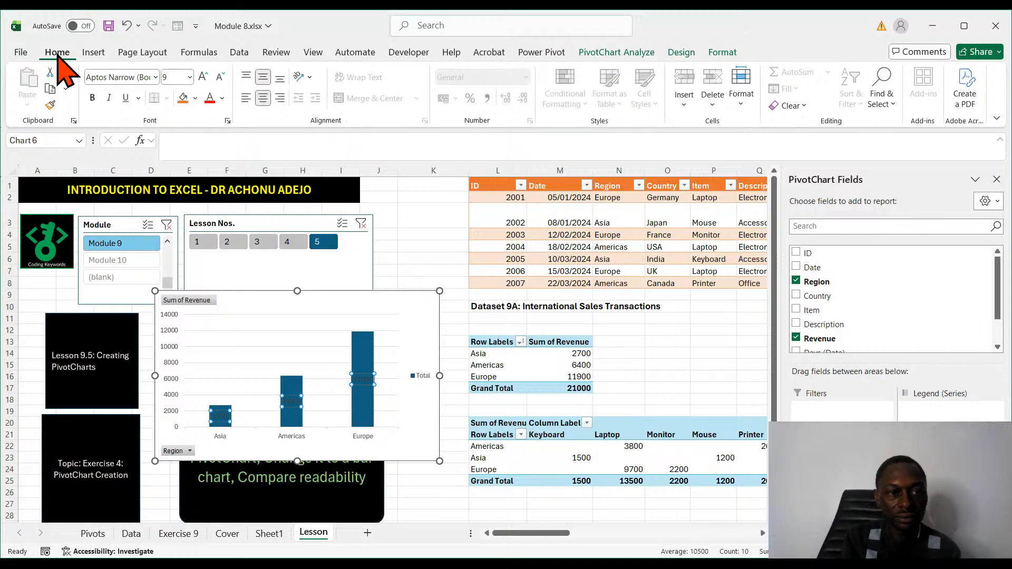
pyautogui.click(210, 98)
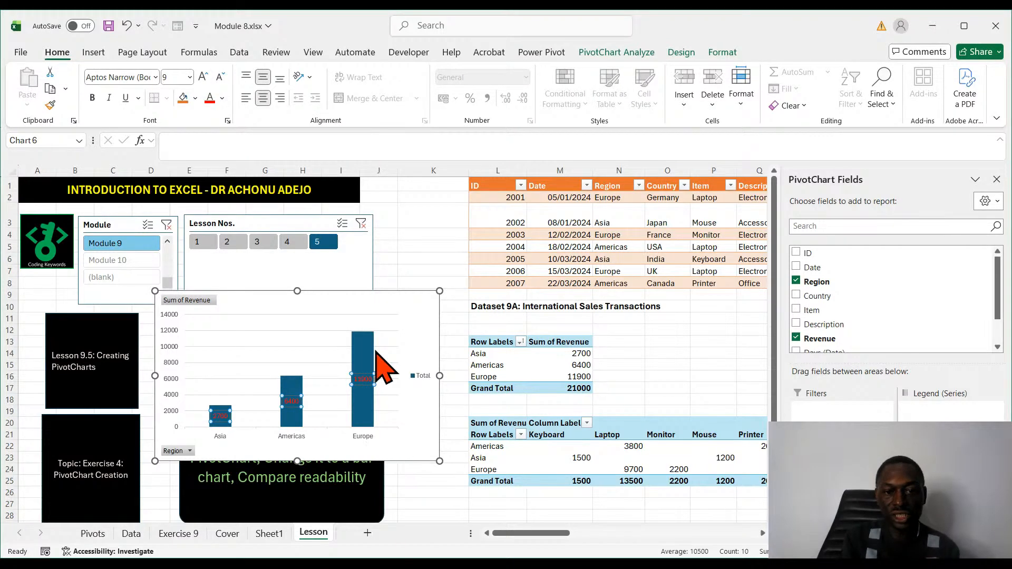
pyautogui.click(203, 76)
pyautogui.click(203, 76)
pyautogui.click(203, 76)
pyautogui.click(203, 77)
pyautogui.click(203, 77)
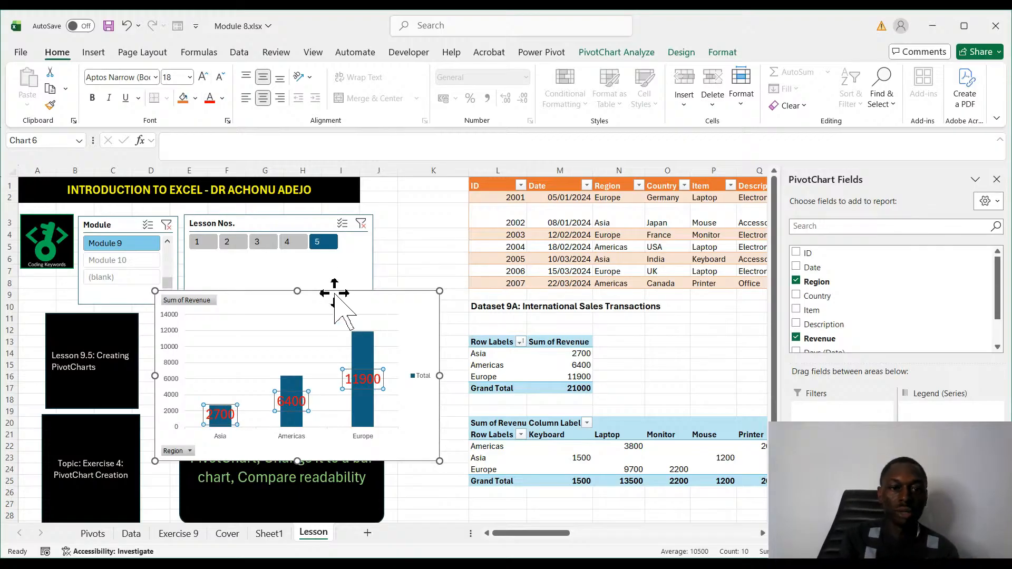
pyautogui.moveTo(335, 298); pyautogui.dragTo(344, 265)
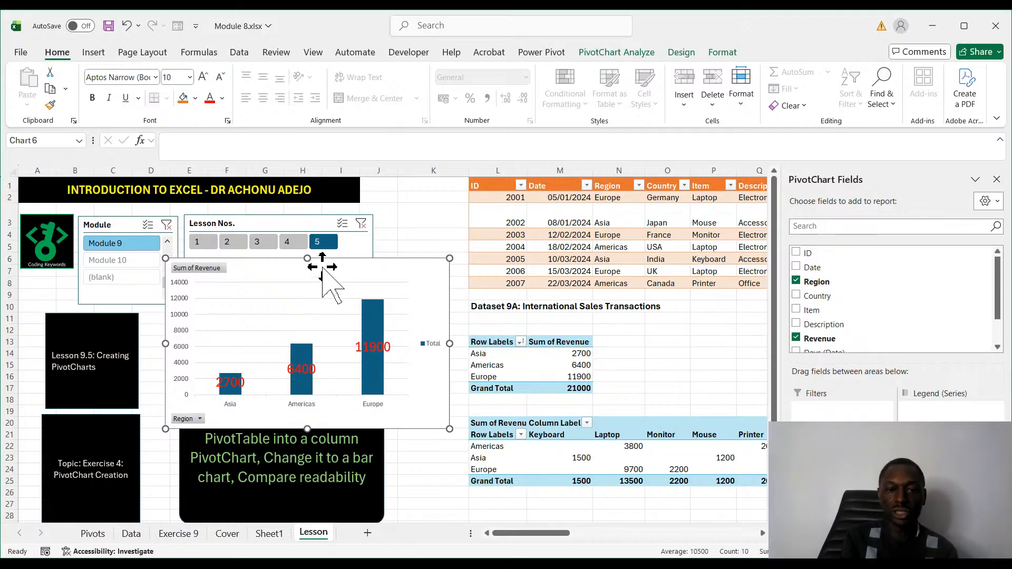
pyautogui.moveTo(325, 266); pyautogui.dragTo(315, 214)
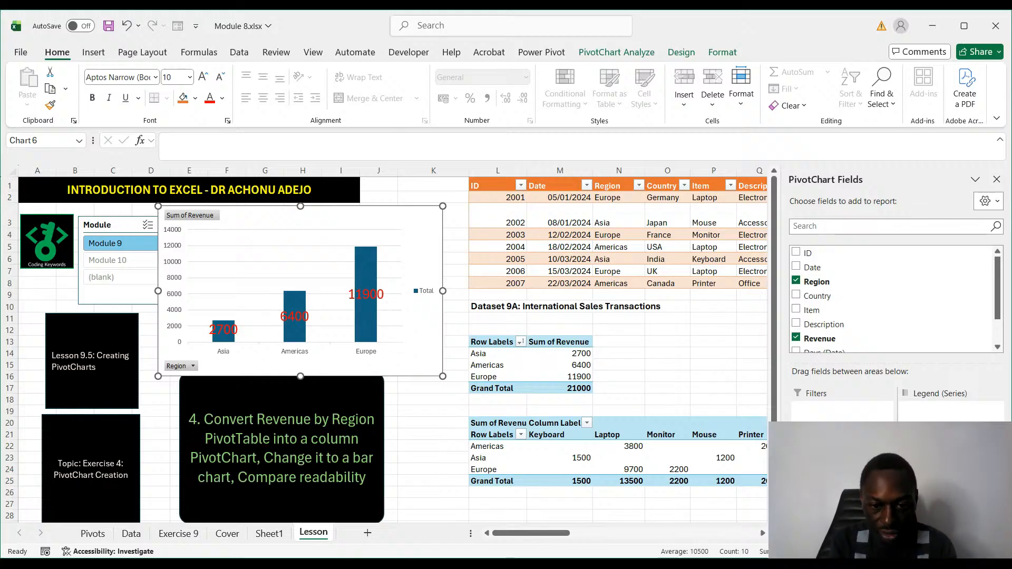
pyautogui.click(547, 563)
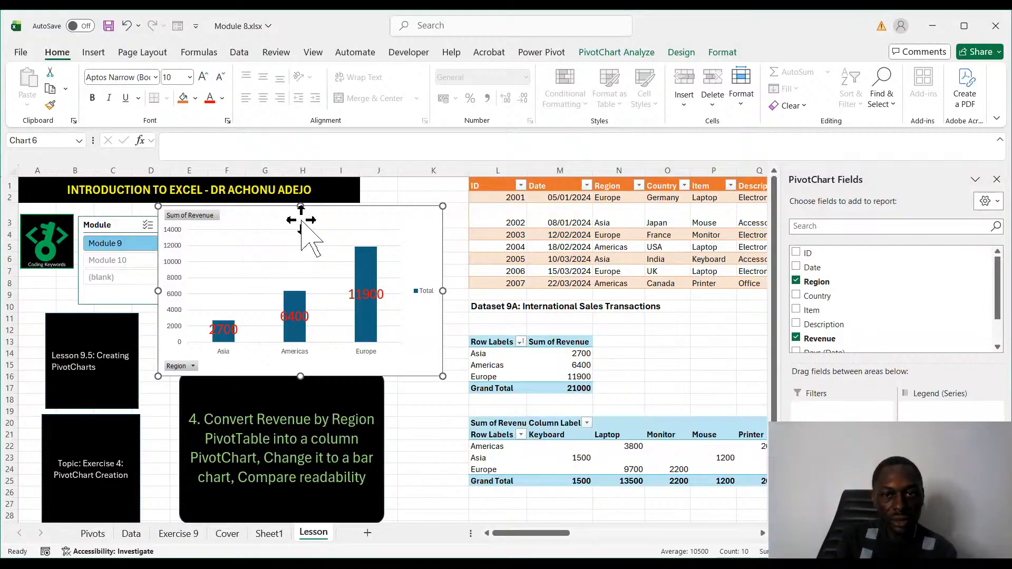
pyautogui.click(616, 53)
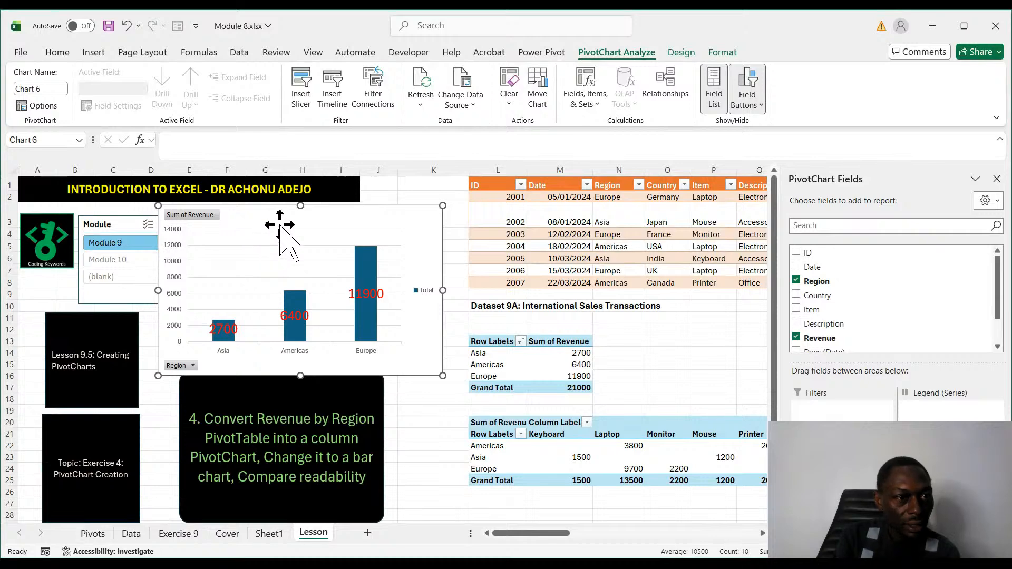
pyautogui.click(40, 109)
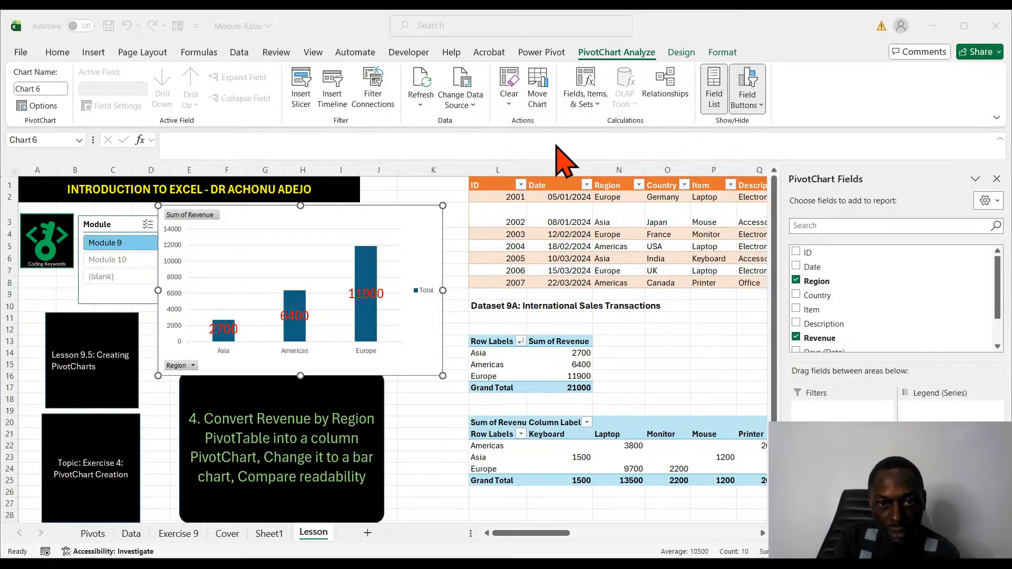
pyautogui.click(651, 94)
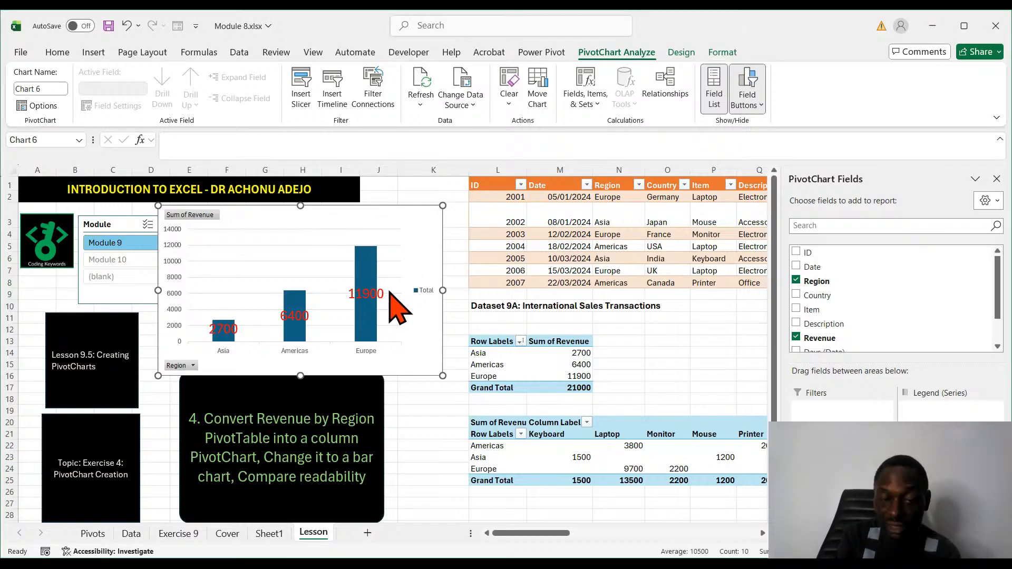
# - Change the Revenue by Region PivotChart to a bar chart and move it off the lesson slicers, over the Dataset 9A table
pyautogui.hotkey('alt', 'Tab')
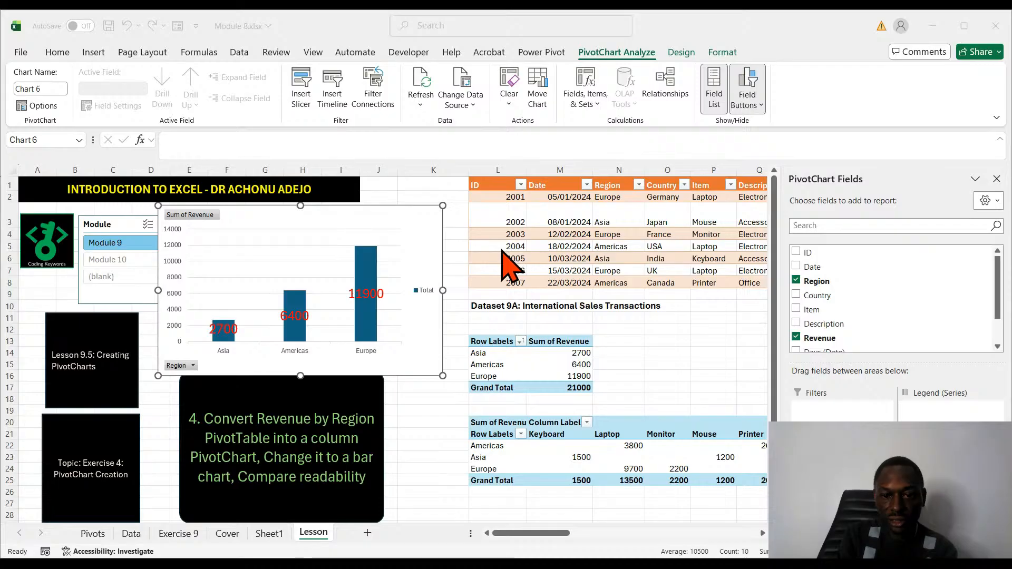
pyautogui.click(639, 467)
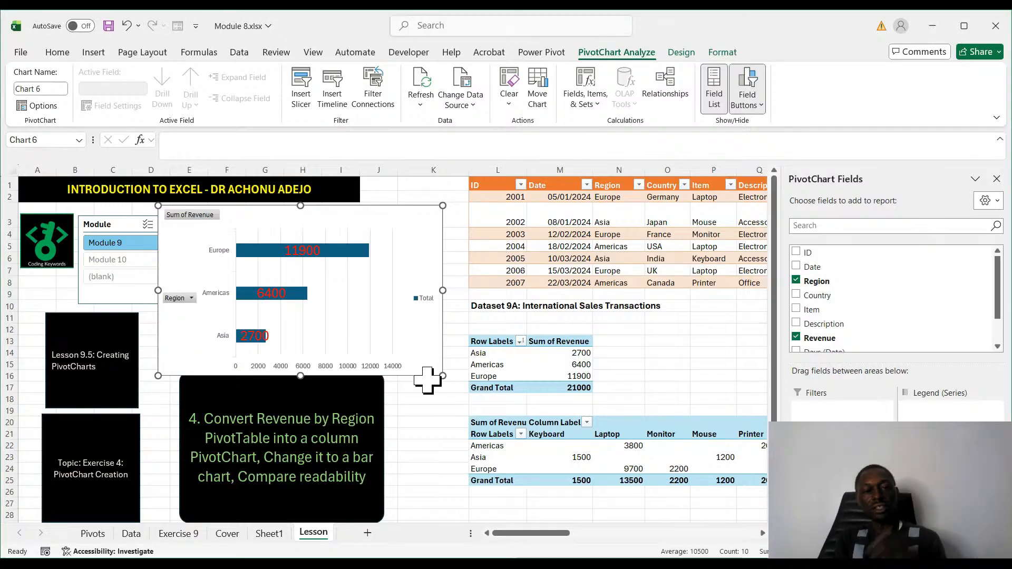
pyautogui.moveTo(339, 209); pyautogui.dragTo(586, 216)
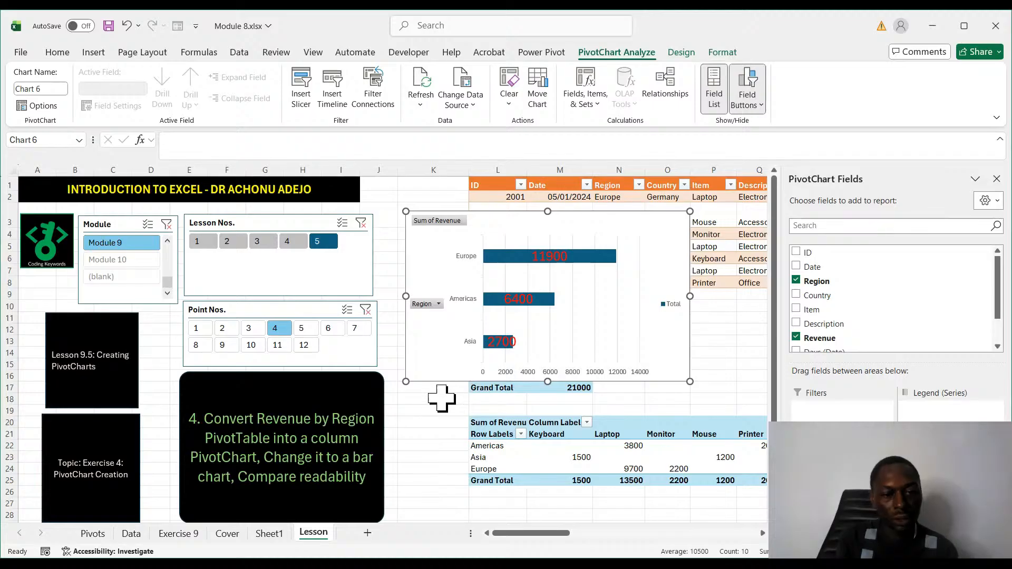
# - Go through lesson points 5 to 11 one by one to read about customizing PivotCharts and refreshing PivotTables
pyautogui.click(311, 329)
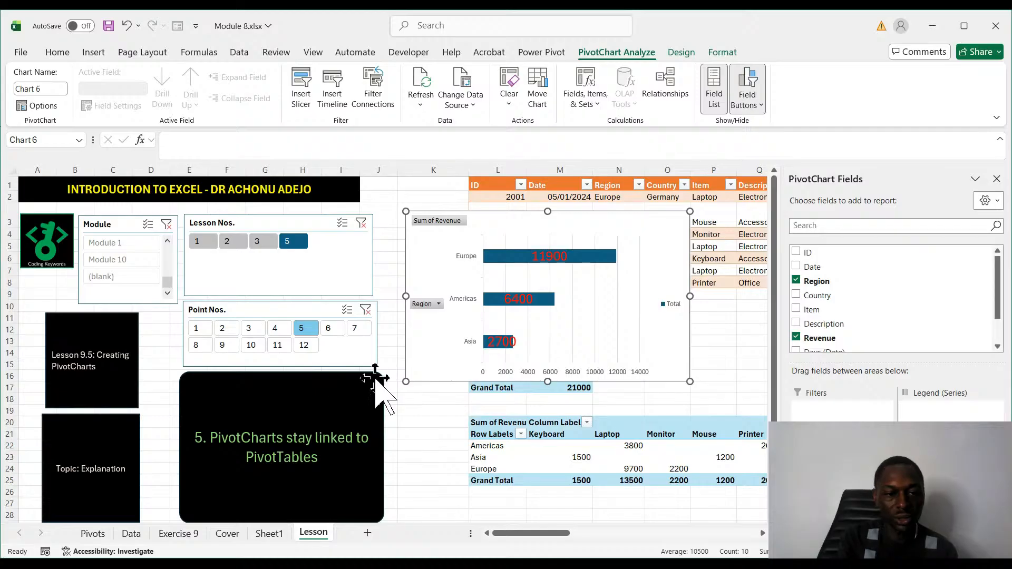
pyautogui.click(334, 334)
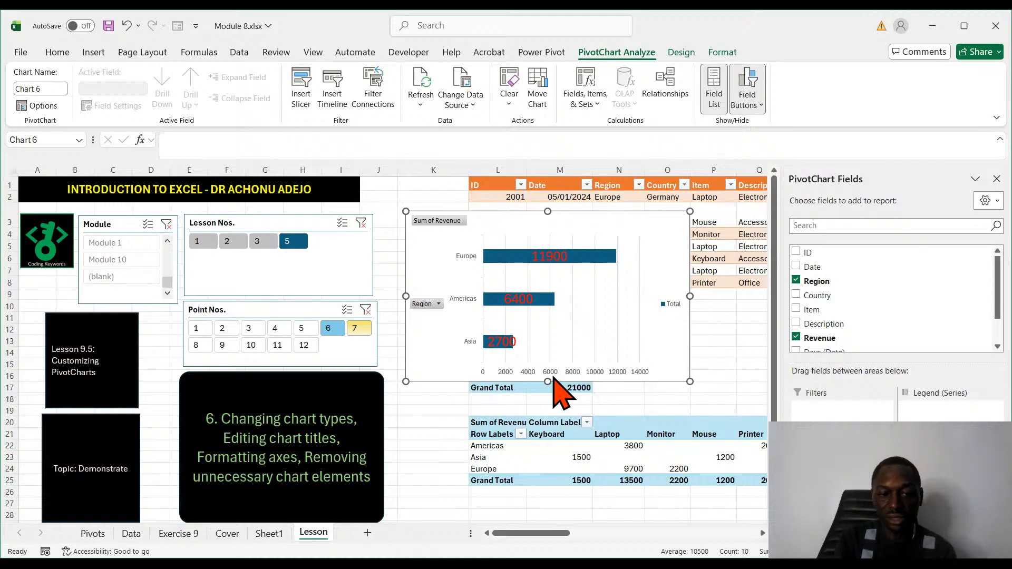
pyautogui.click(354, 328)
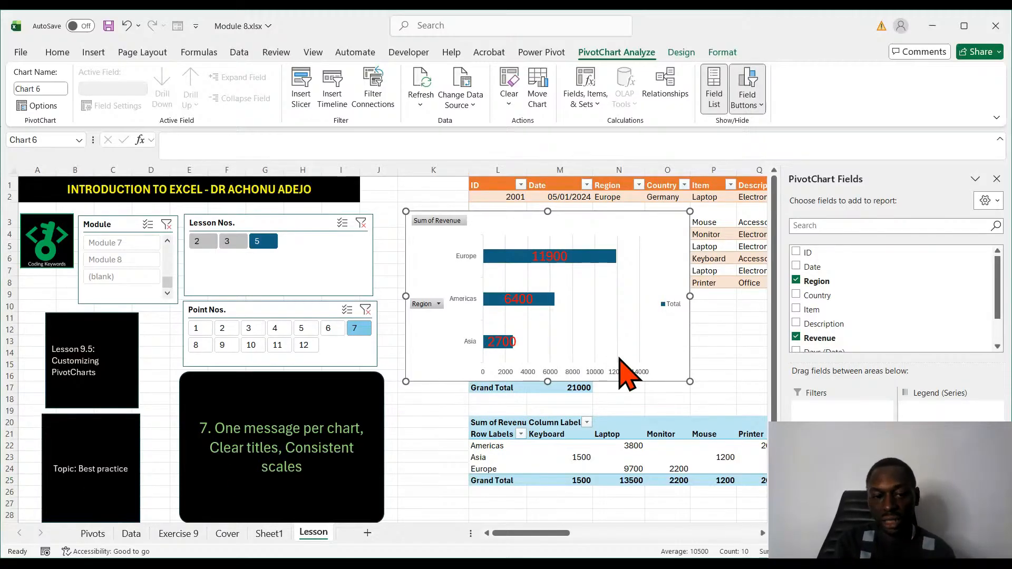
pyautogui.click(200, 345)
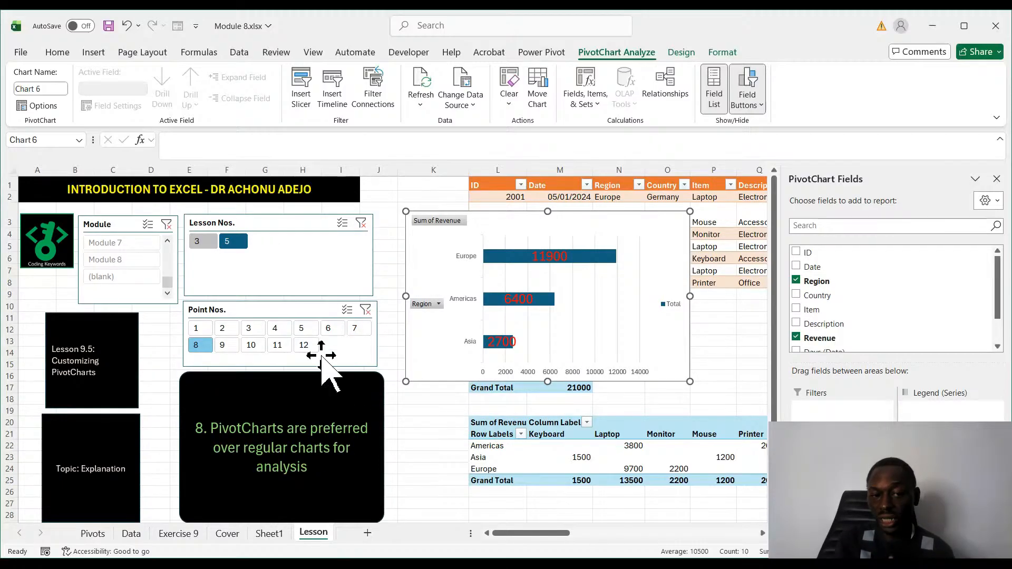
pyautogui.click(224, 347)
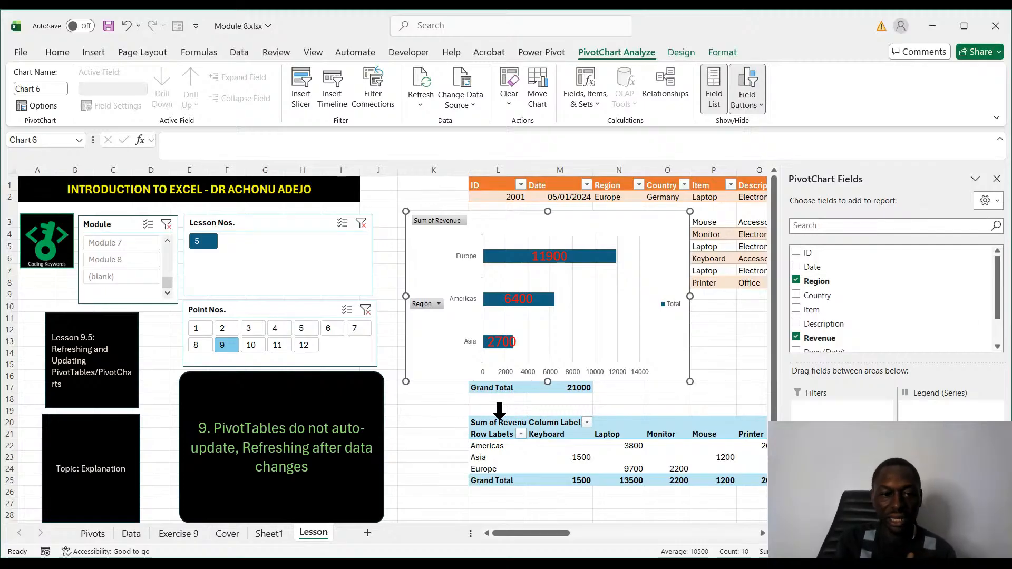
pyautogui.click(251, 345)
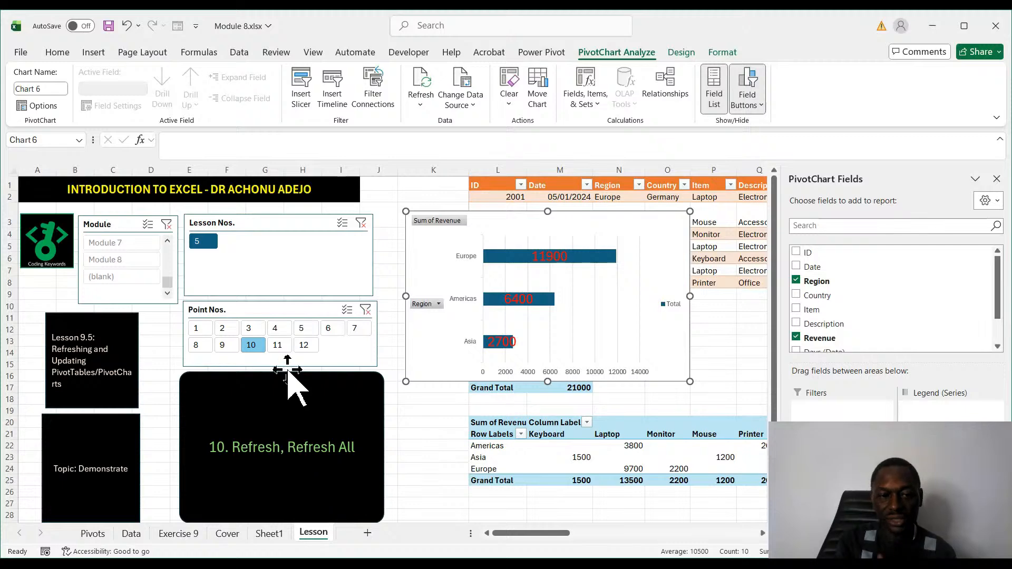
pyautogui.click(277, 346)
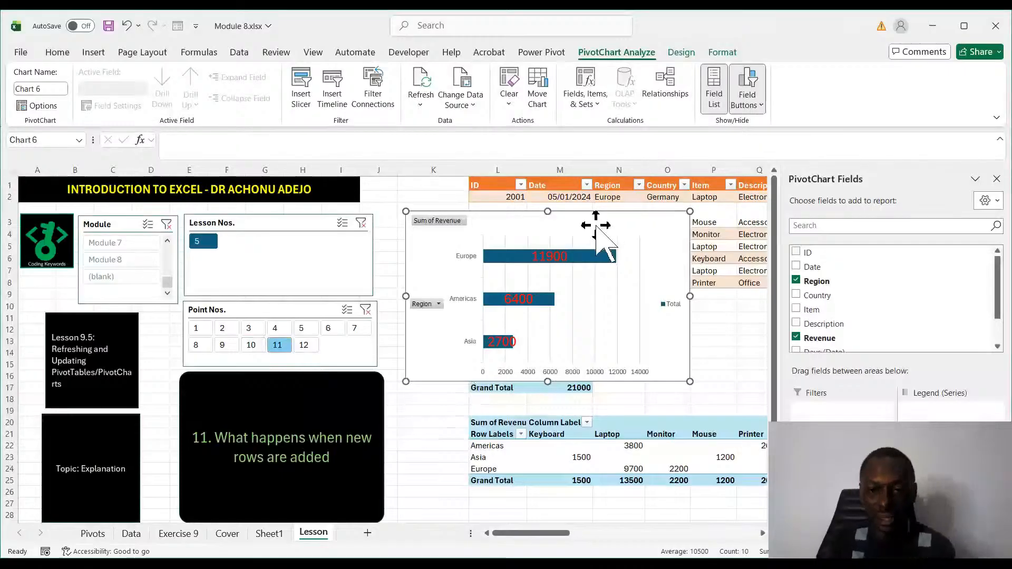
# - Move the bar PivotChart over the lesson text so that Dataset 9A and its PivotTables are uncovered
pyautogui.moveTo(596, 227); pyautogui.dragTo(316, 336)
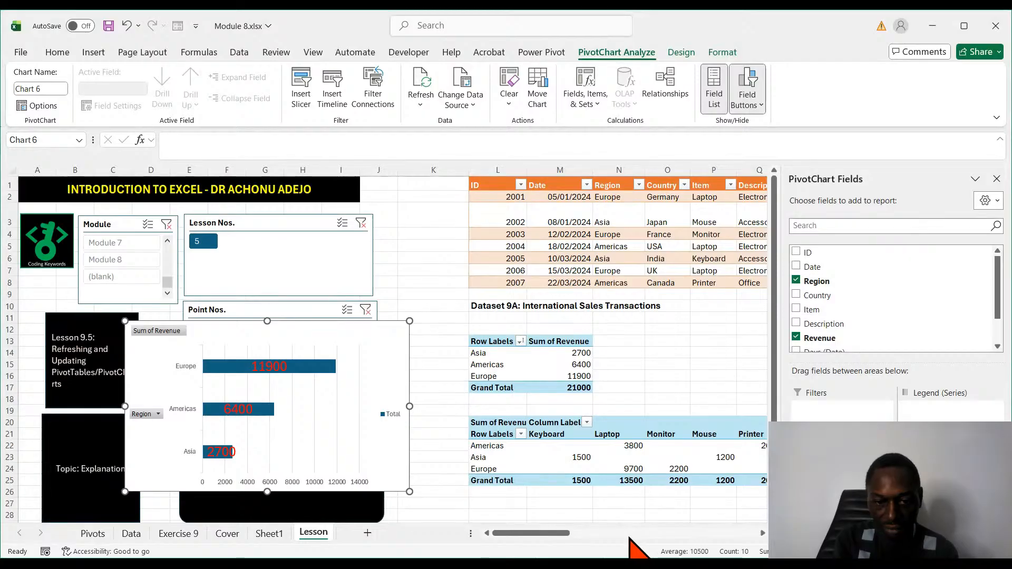
pyautogui.moveTo(560, 533); pyautogui.dragTo(576, 533)
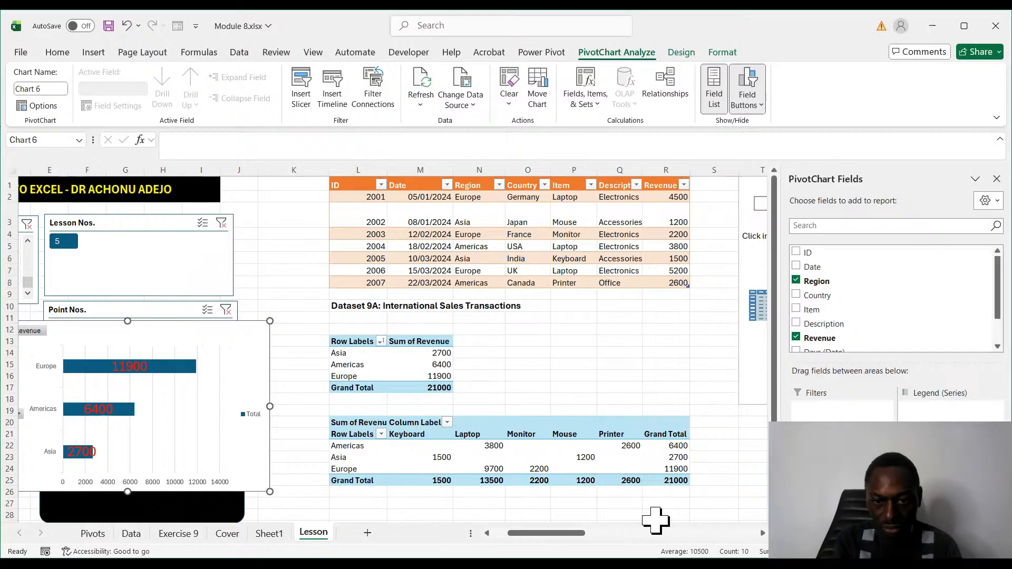
pyautogui.click(629, 411)
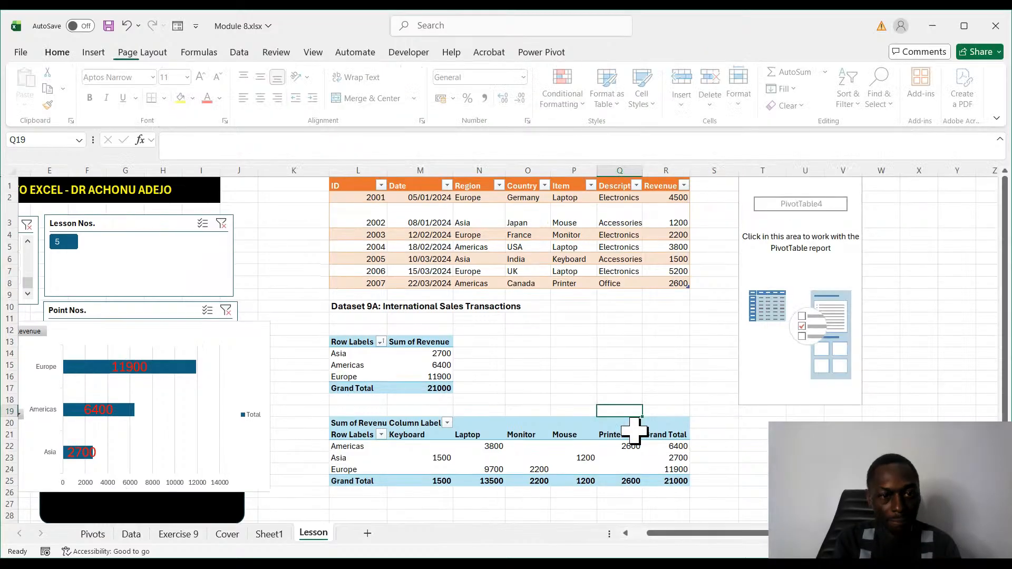
pyautogui.hotkey('alt', 'Tab')
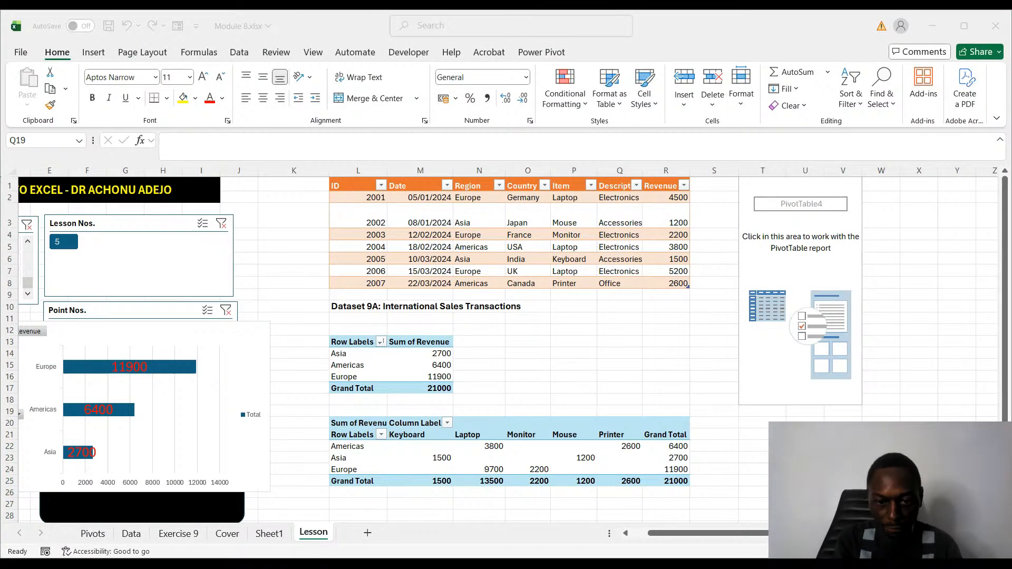
pyautogui.hotkey('alt', 'Tab')
pyautogui.click(533, 389)
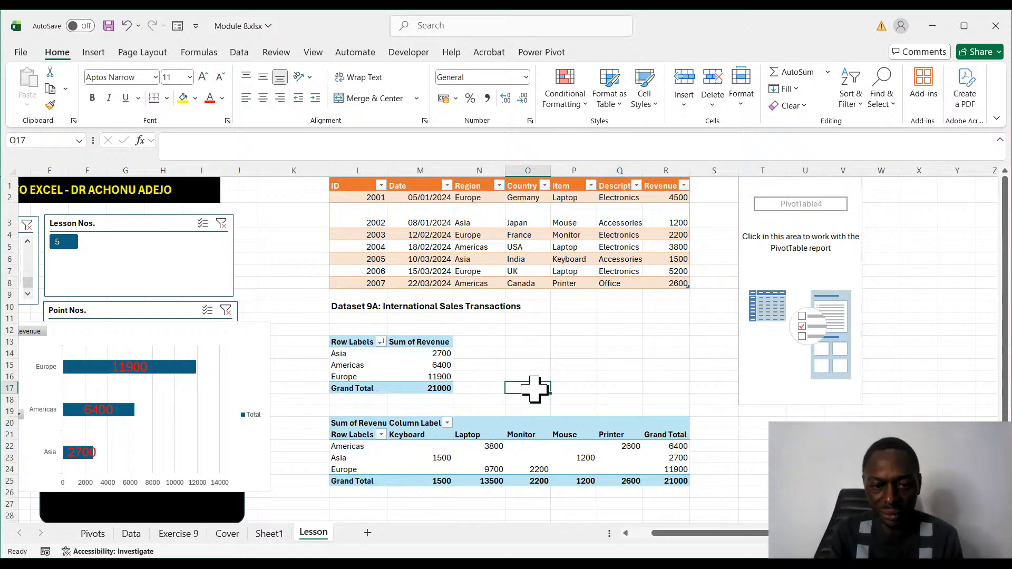
pyautogui.click(527, 365)
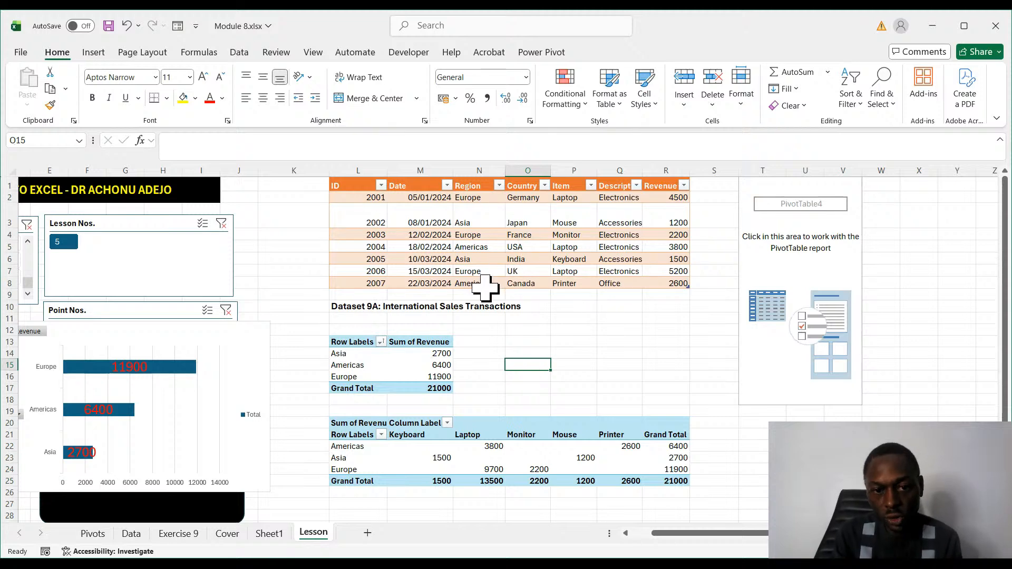
# - Set the last two Dataset 9A dates, in cells M7 and M8, to 15/03/2025 and 22/03/2025
pyautogui.click(446, 272)
pyautogui.click(275, 154)
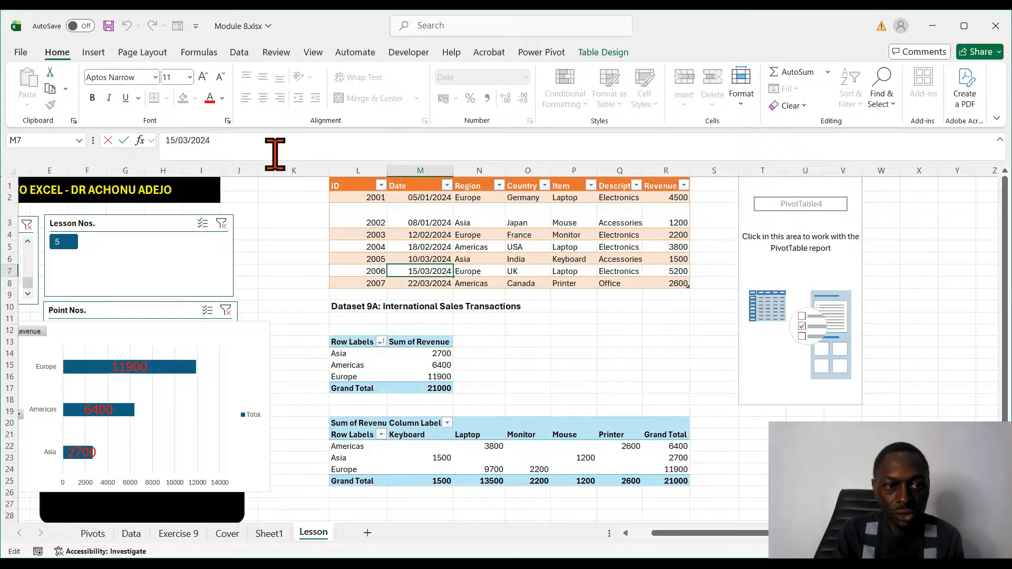
pyautogui.write('5')
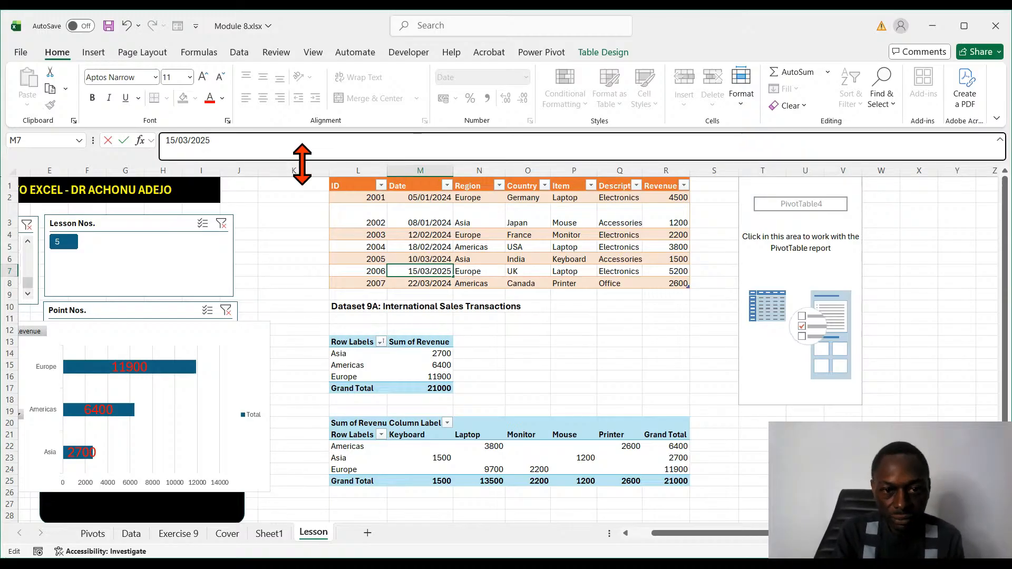
pyautogui.click(443, 283)
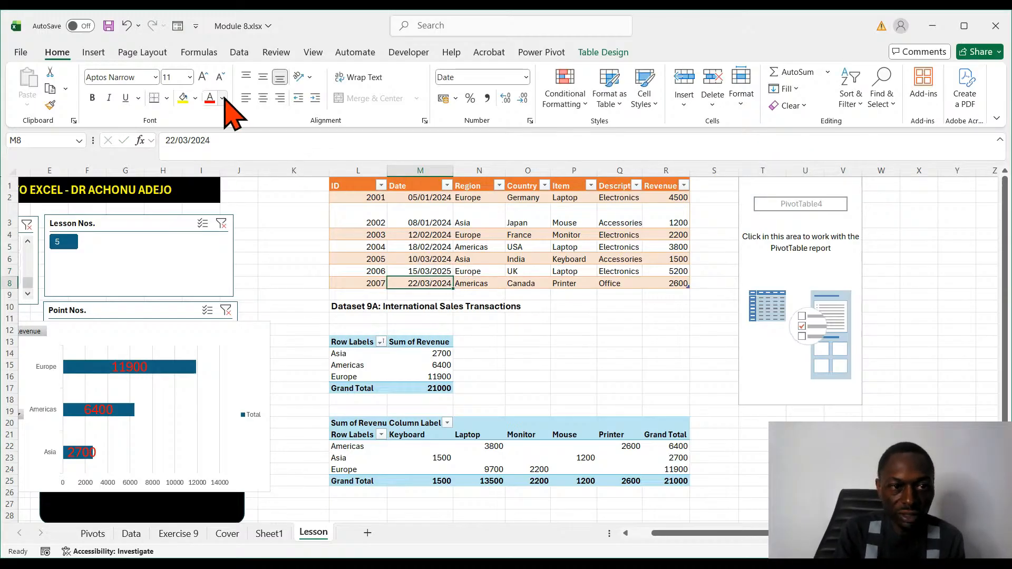
pyautogui.click(219, 141)
pyautogui.press('BackSpace')
pyautogui.write('5')
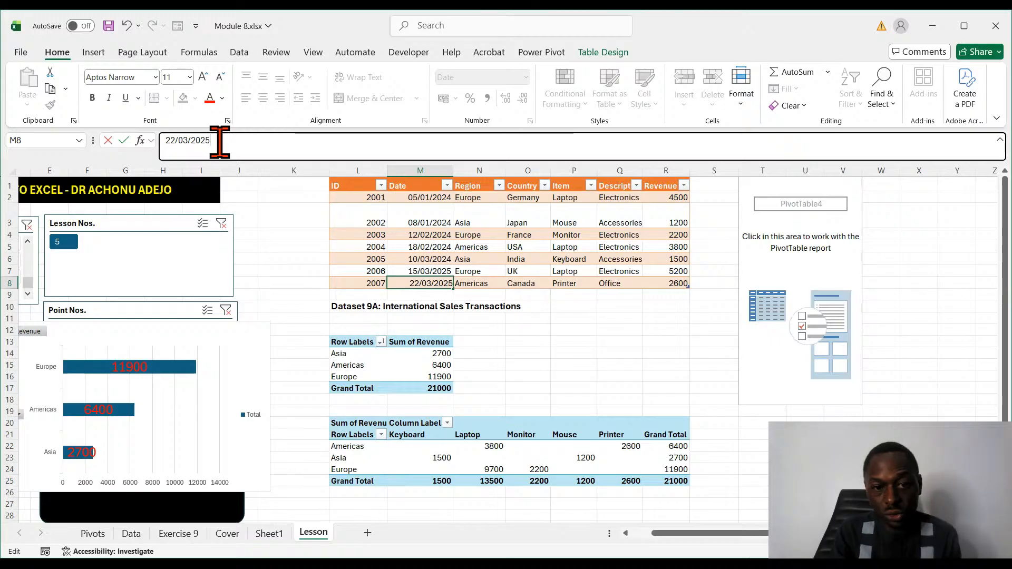
pyautogui.click(612, 388)
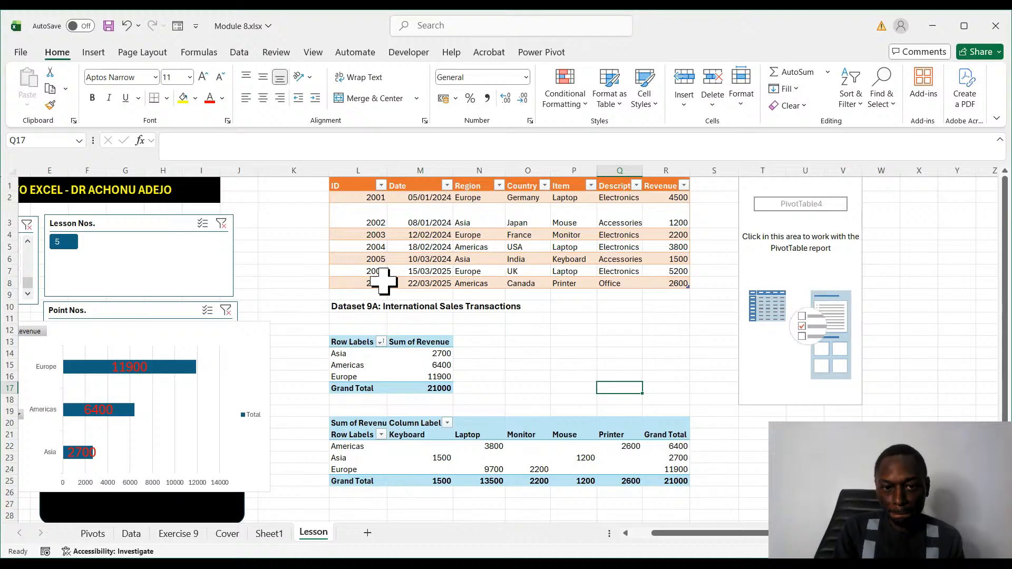
# - Replace the country in cell O4 of Dataset 9A with Spain
pyautogui.click(470, 185)
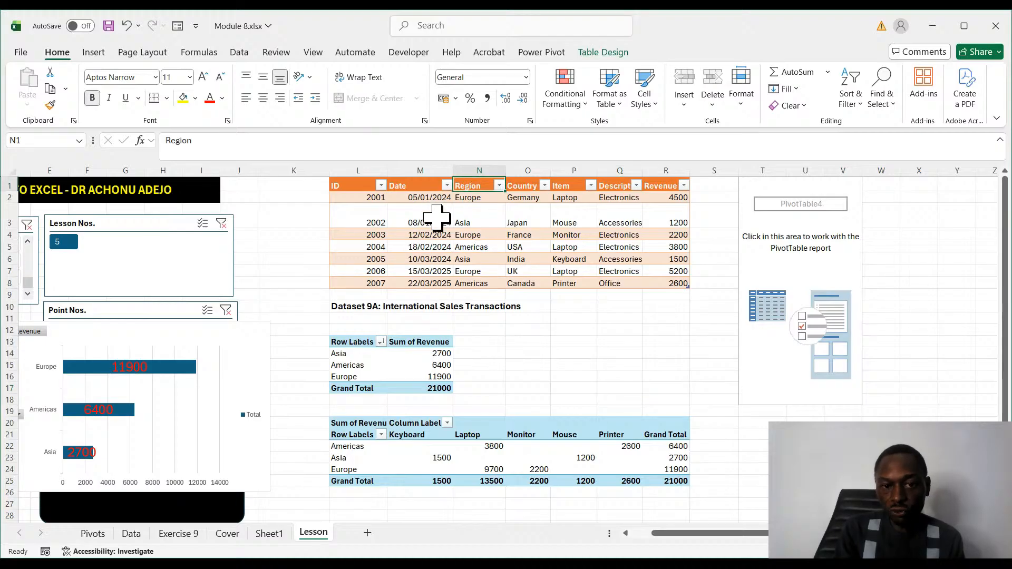
pyautogui.click(564, 330)
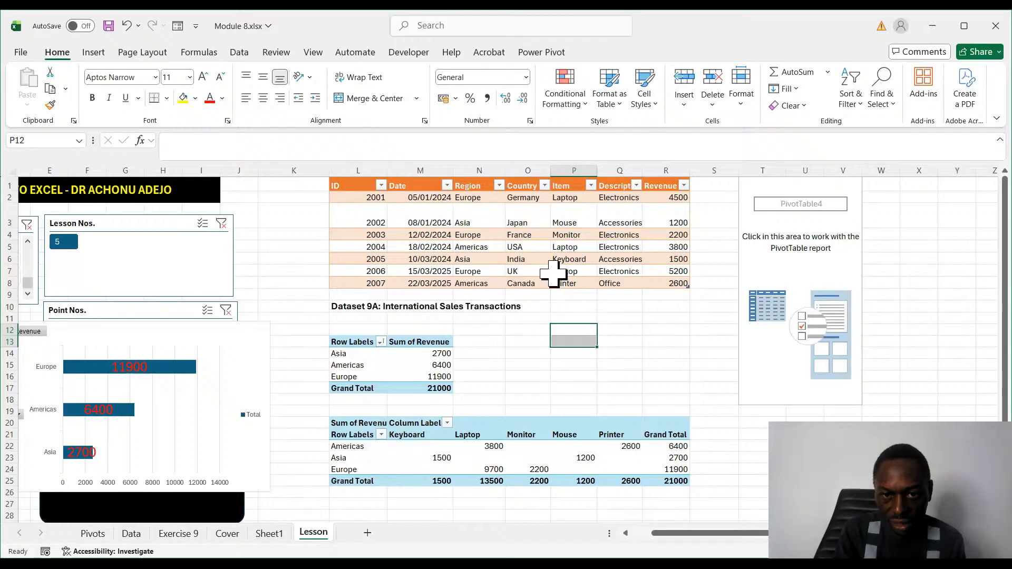
pyautogui.click(536, 234)
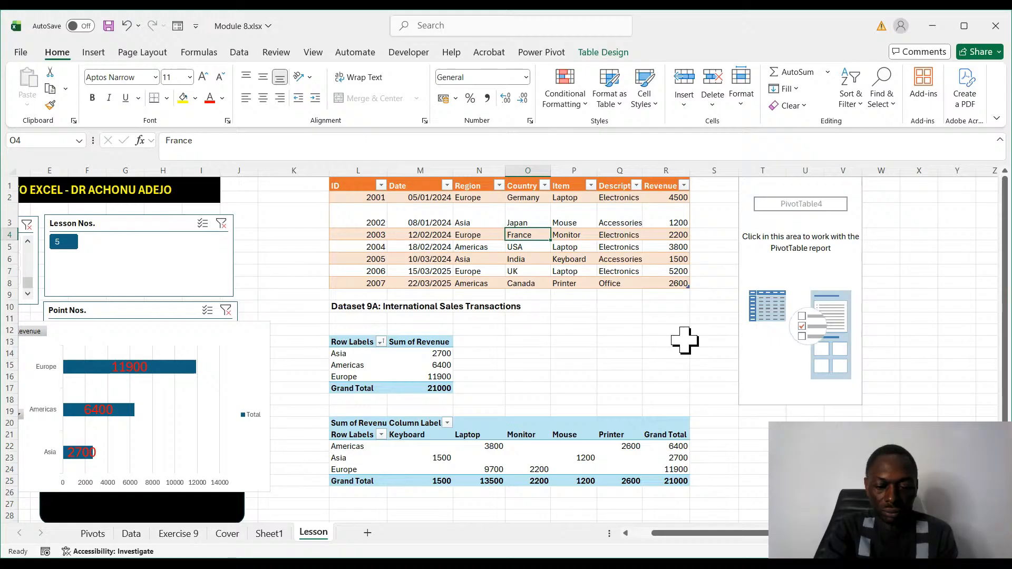
pyautogui.write('Spain')
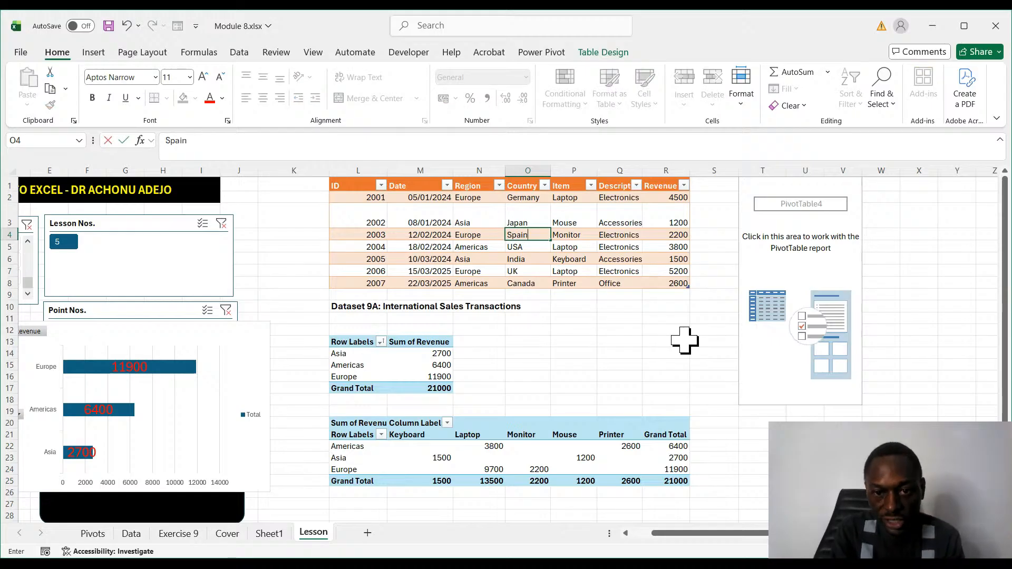
pyautogui.click(612, 365)
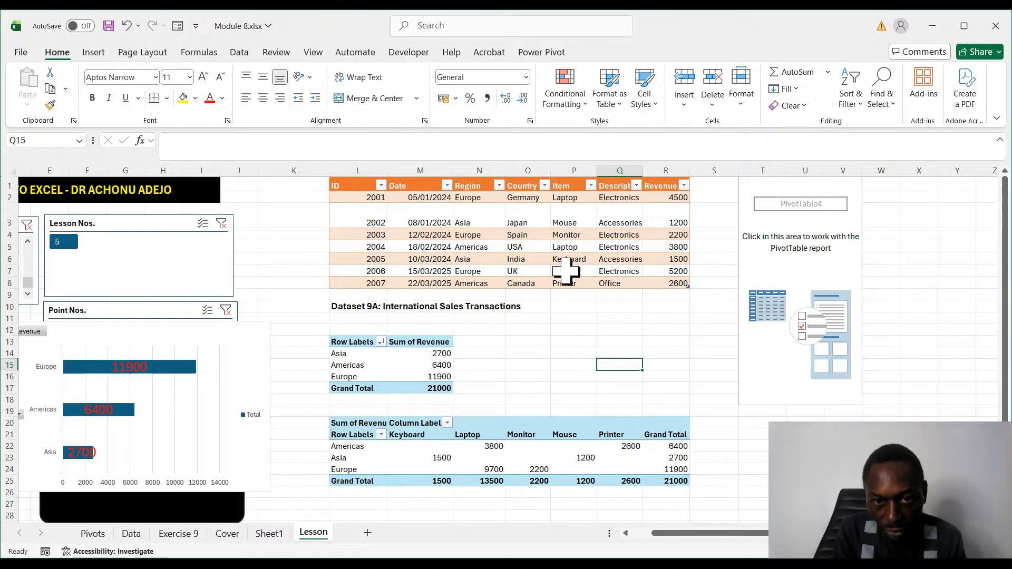
# - Replace the country in cell O6 of Dataset 9A with China
pyautogui.click(533, 258)
pyautogui.hotkey('ctrl', 'space')
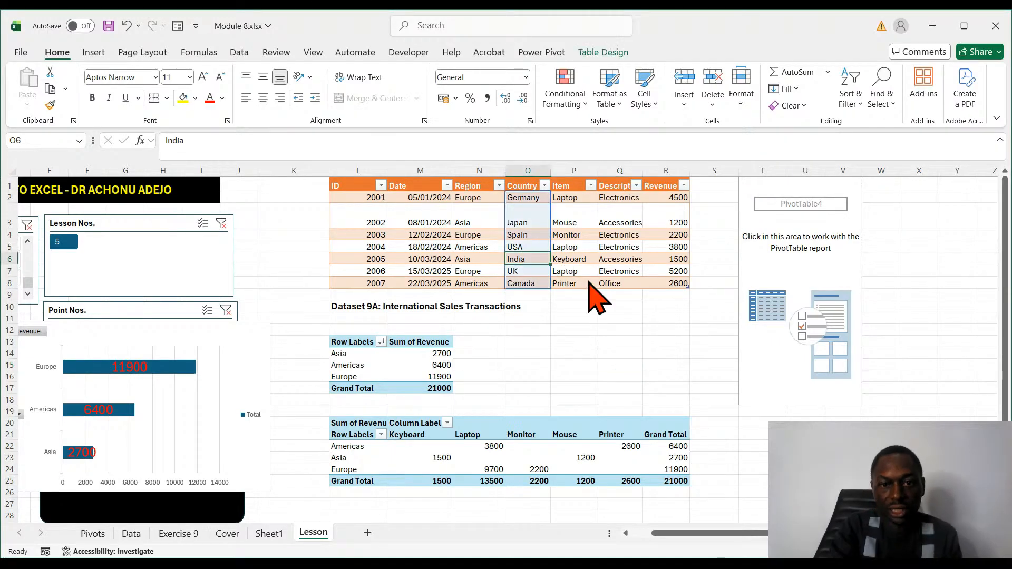
pyautogui.write('Chi')
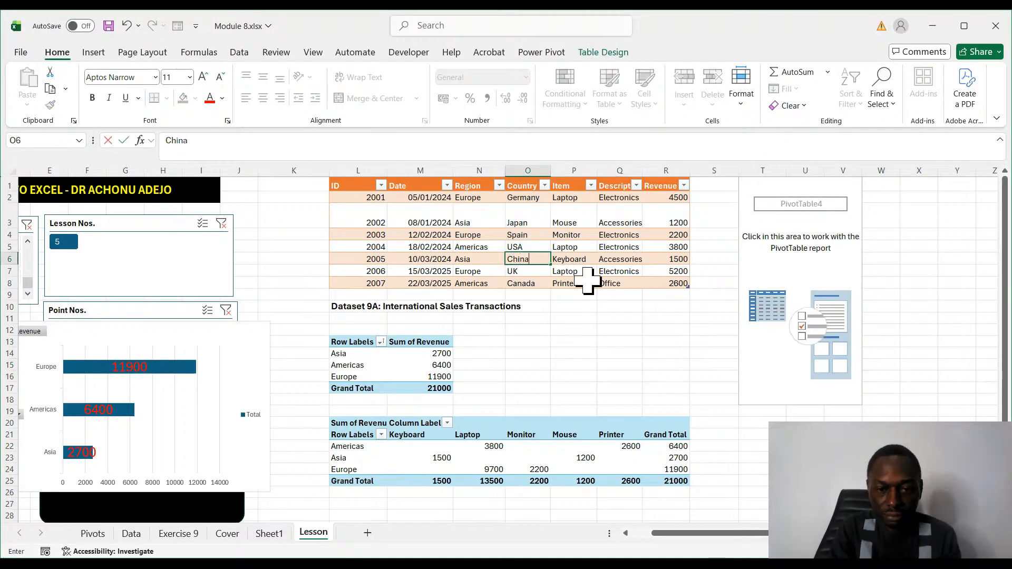
pyautogui.write('na')
pyautogui.click(666, 318)
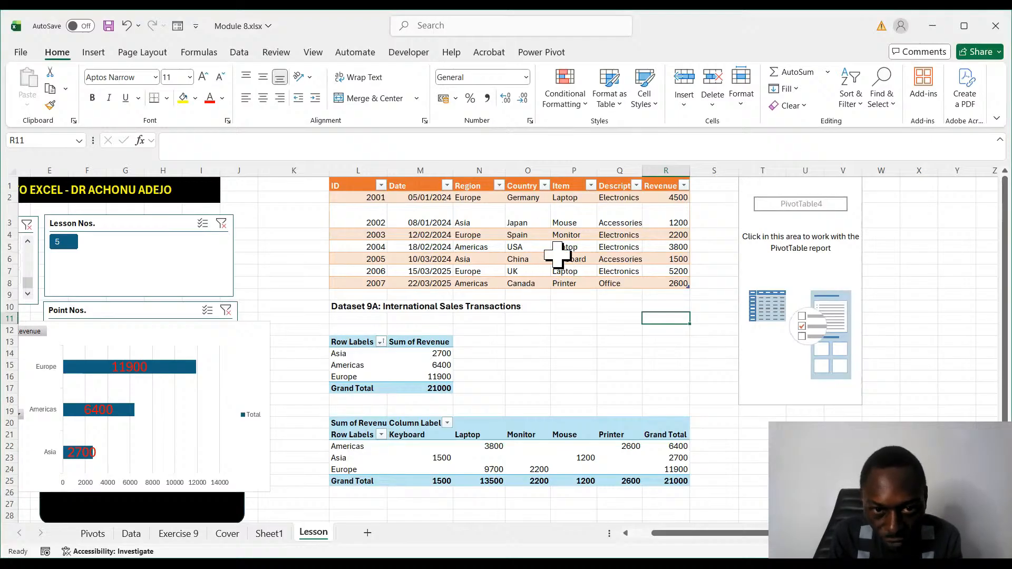
# - Replace the country in cell O2 of Dataset 9A with Australia
pyautogui.click(529, 197)
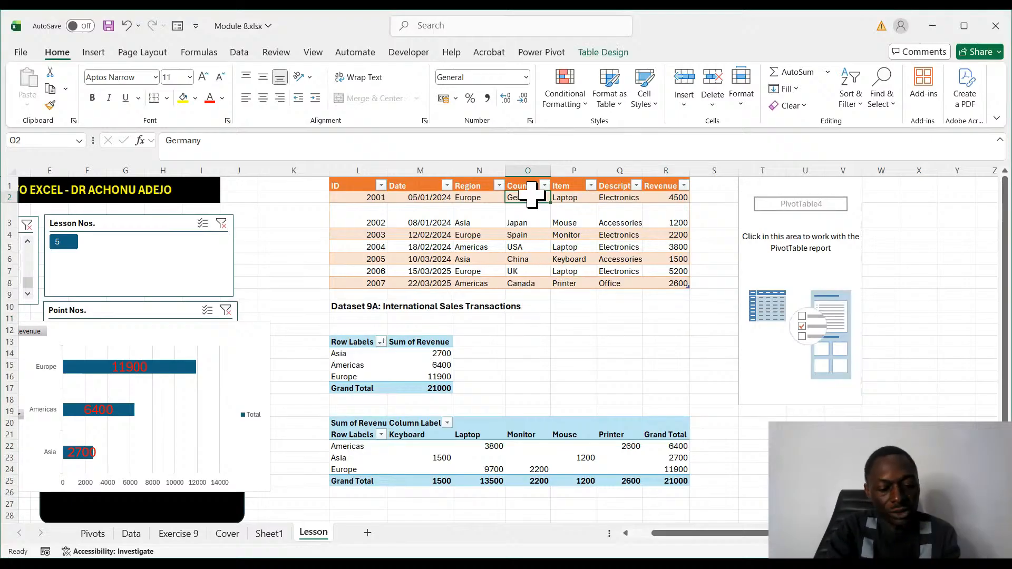
pyautogui.write('Aut')
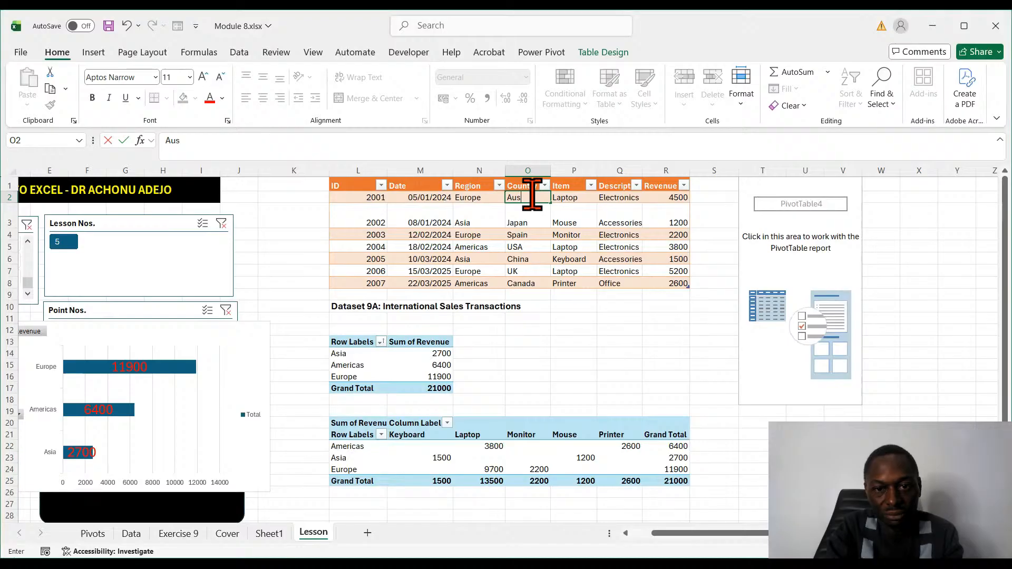
pyautogui.write('trali')
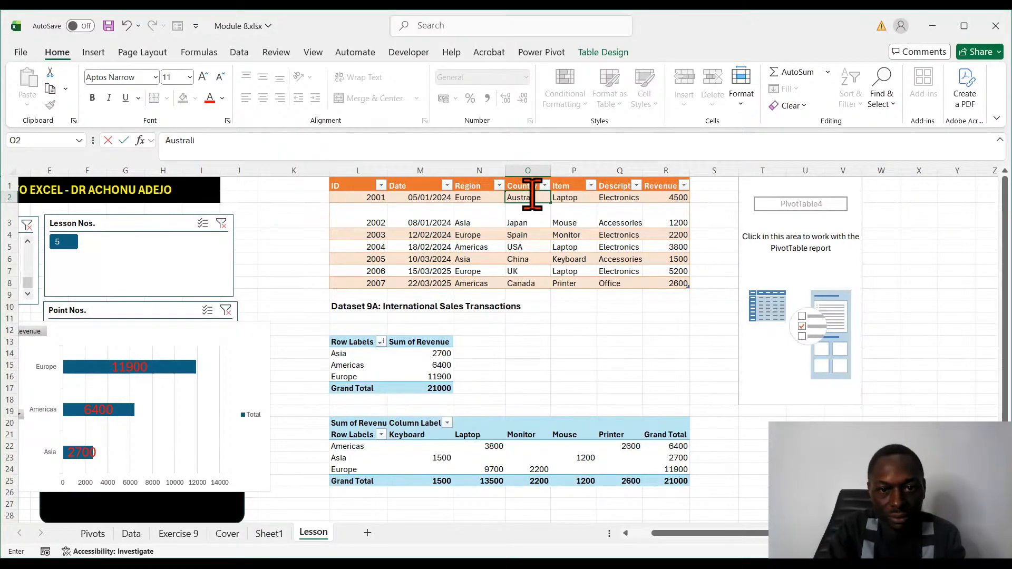
pyautogui.write('a')
# - Replace the region in cell N2 of Dataset 9A with Australia
pyautogui.click(472, 199)
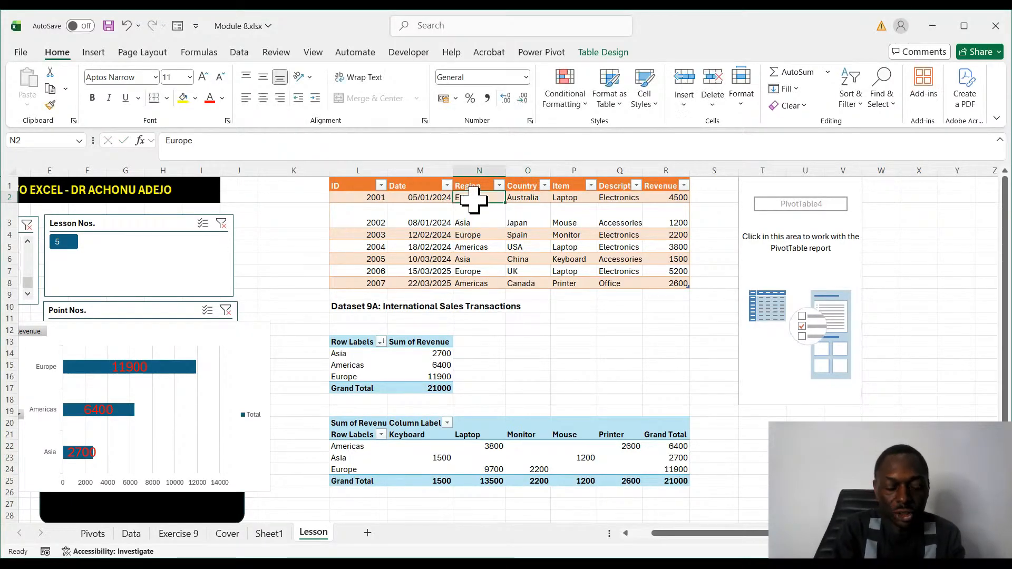
pyautogui.write('Australia')
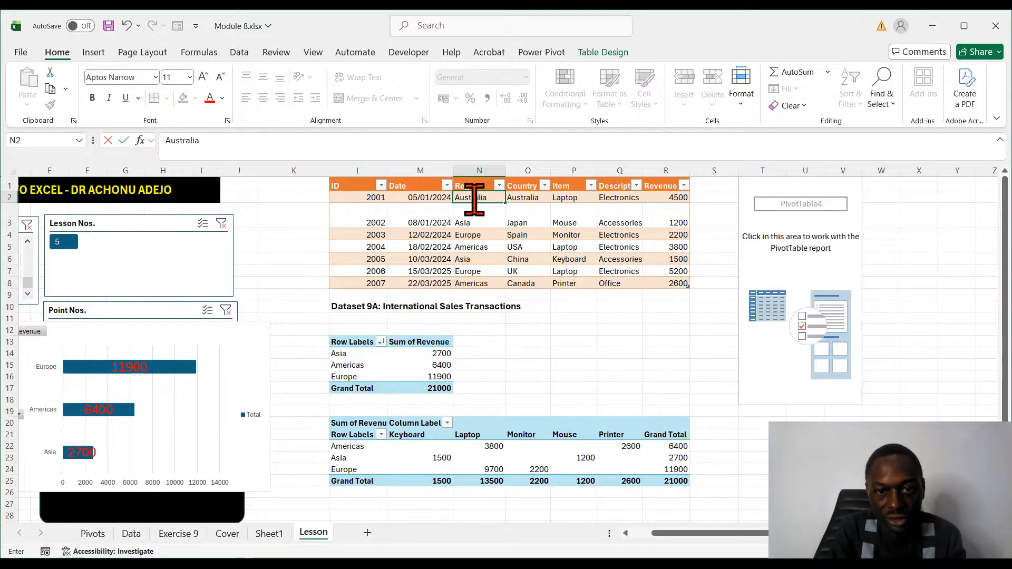
pyautogui.click(543, 330)
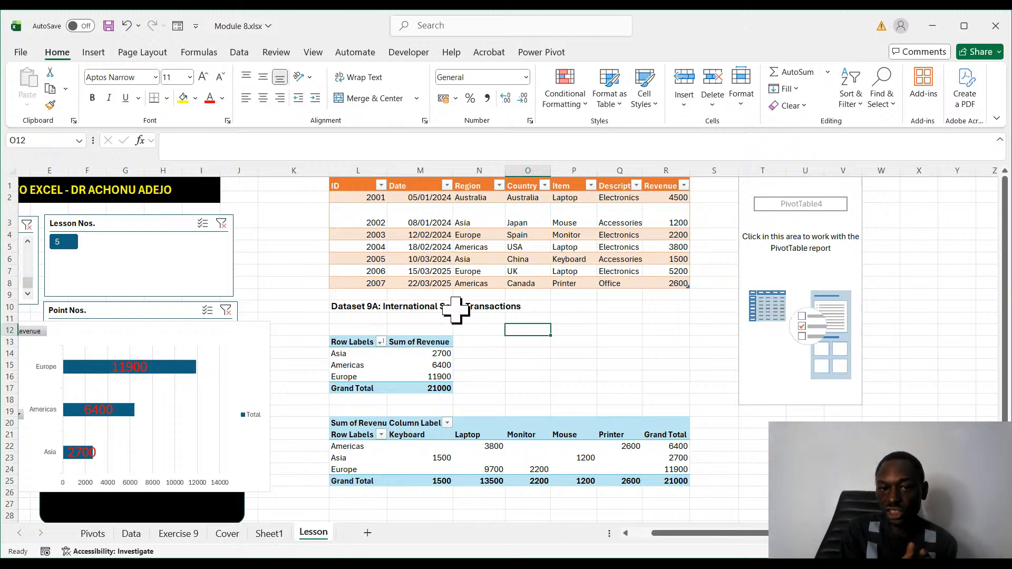
# - Refresh the revenue-by-region PivotTable with the edited Dataset 9A records
pyautogui.click(360, 365)
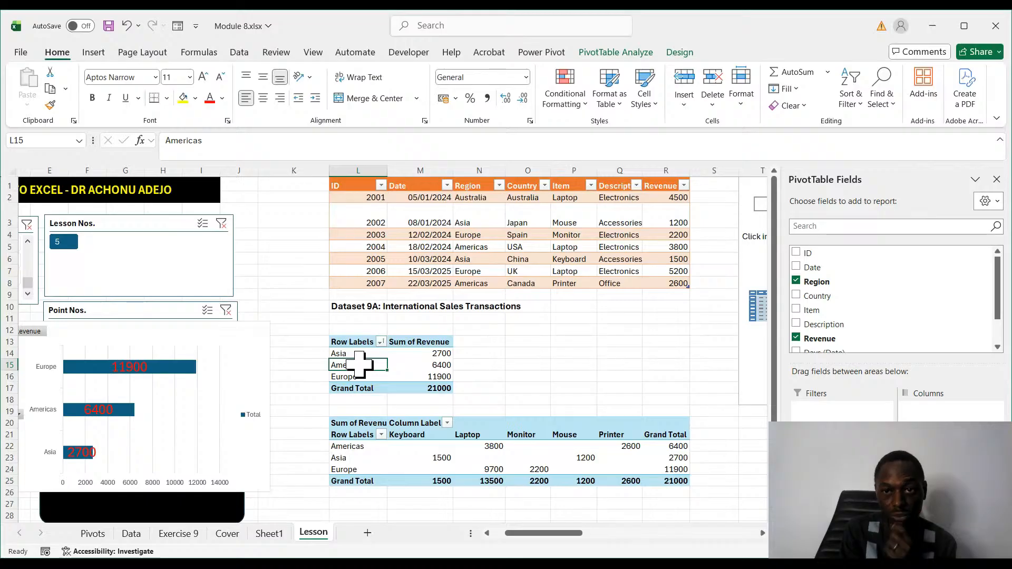
pyautogui.click(626, 53)
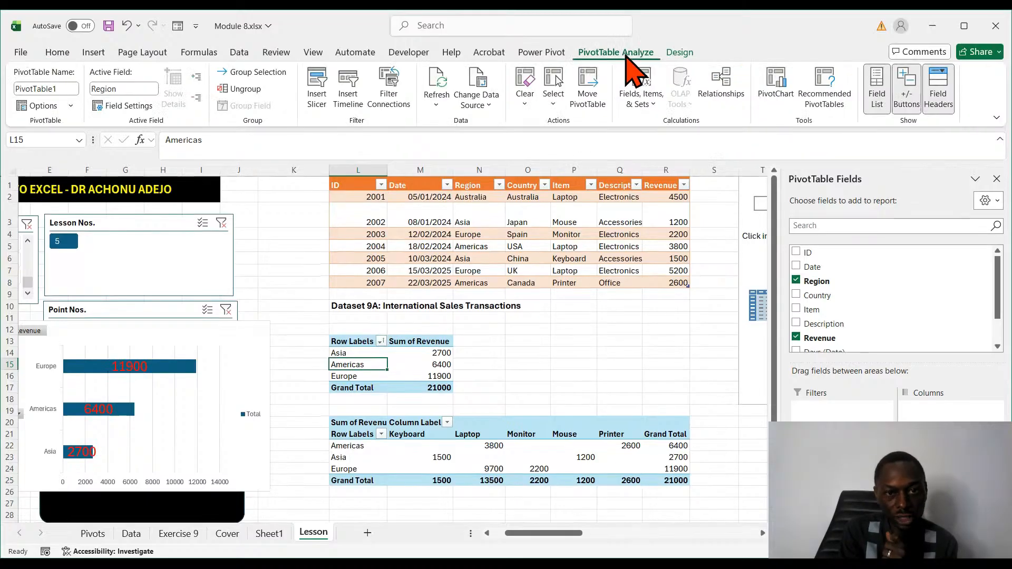
pyautogui.click(439, 105)
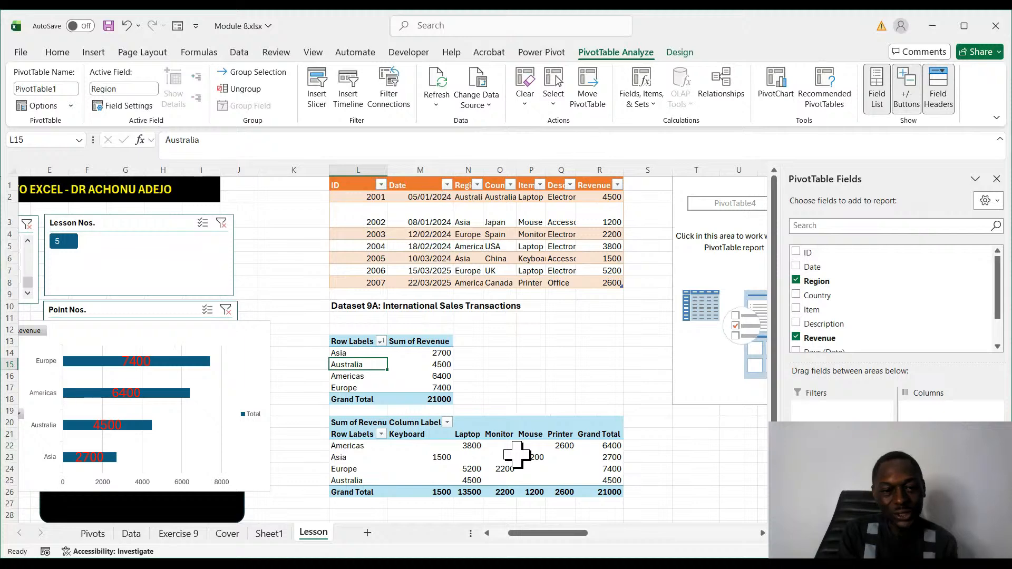
pyautogui.click(439, 467)
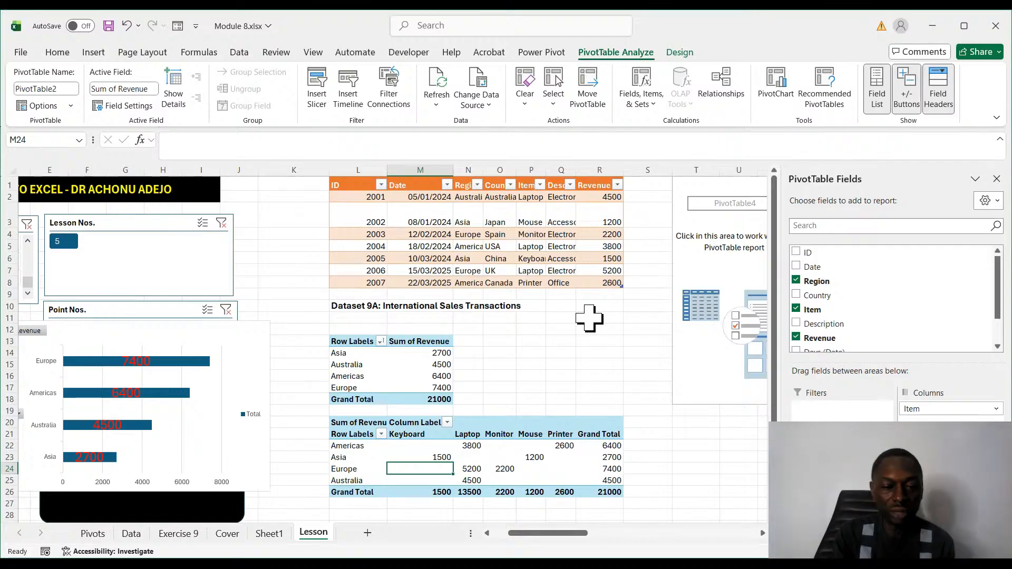
# - Delete the Country and Item slicers from Sheet1
pyautogui.click(270, 533)
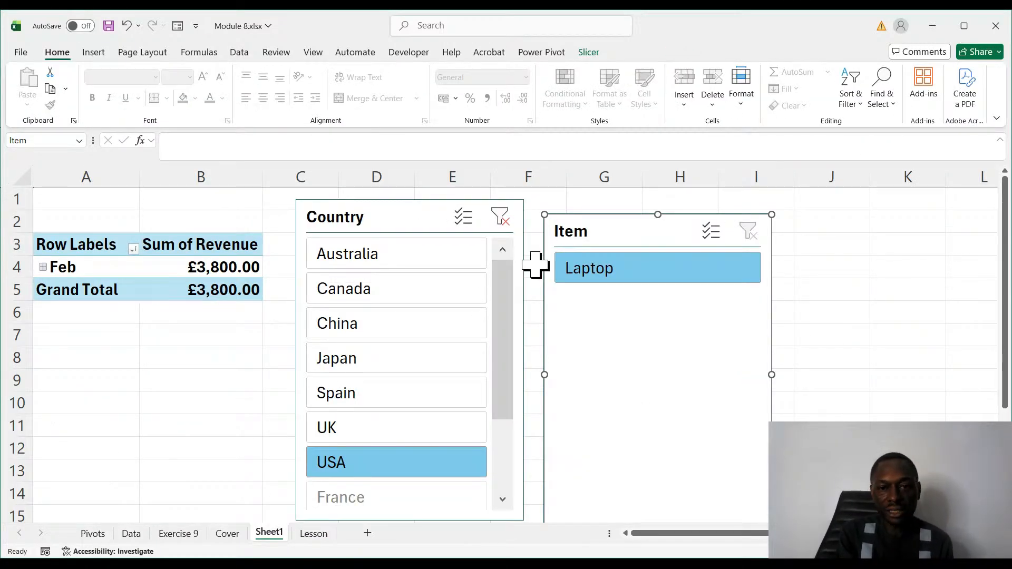
pyautogui.click(434, 209)
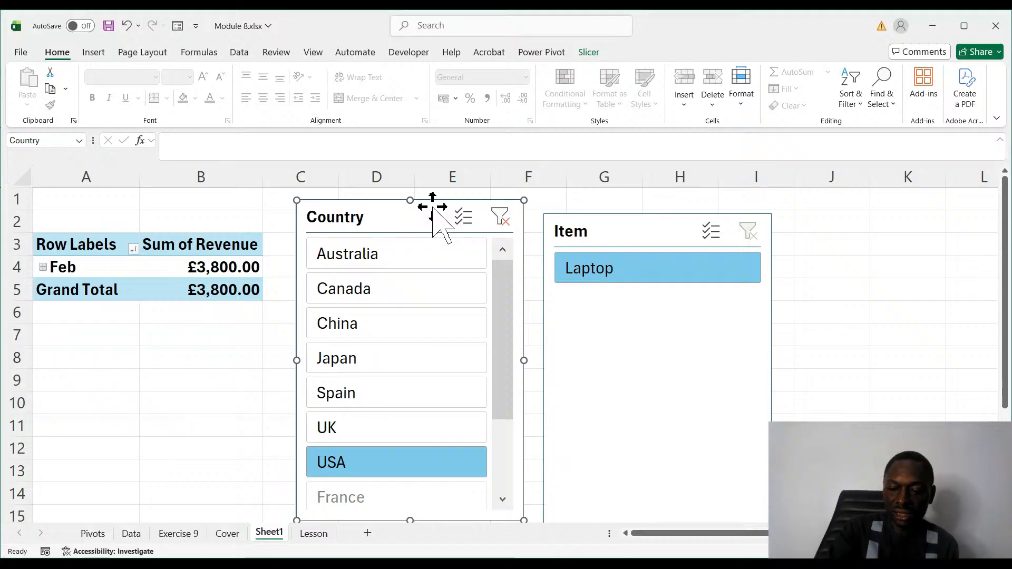
pyautogui.press('Delete')
pyautogui.click(620, 226)
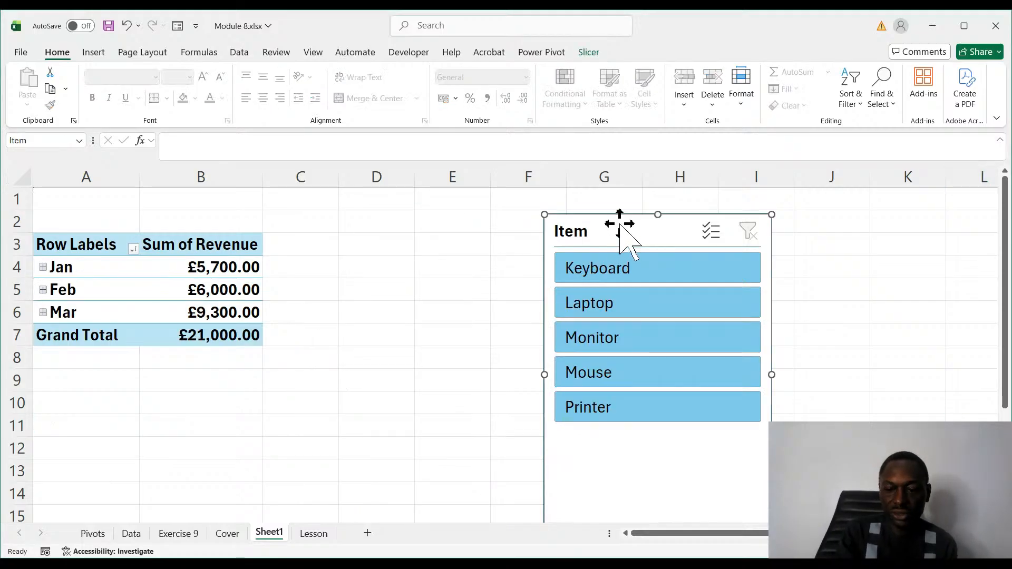
pyautogui.press('Delete')
pyautogui.click(306, 448)
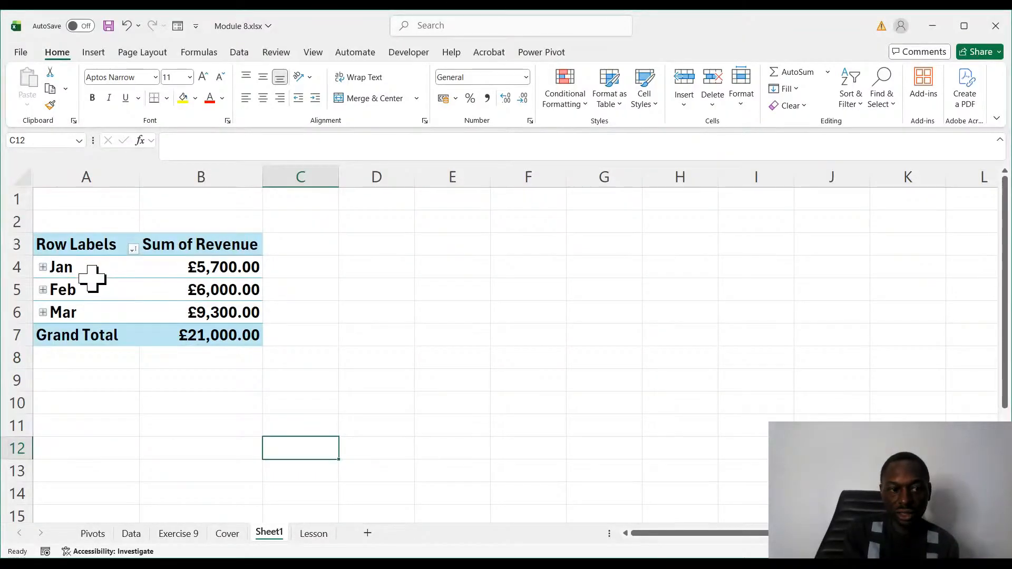
# - Expand and collapse the Mar group in Sheet1's PivotTable, and refresh that PivotTable
pyautogui.click(42, 312)
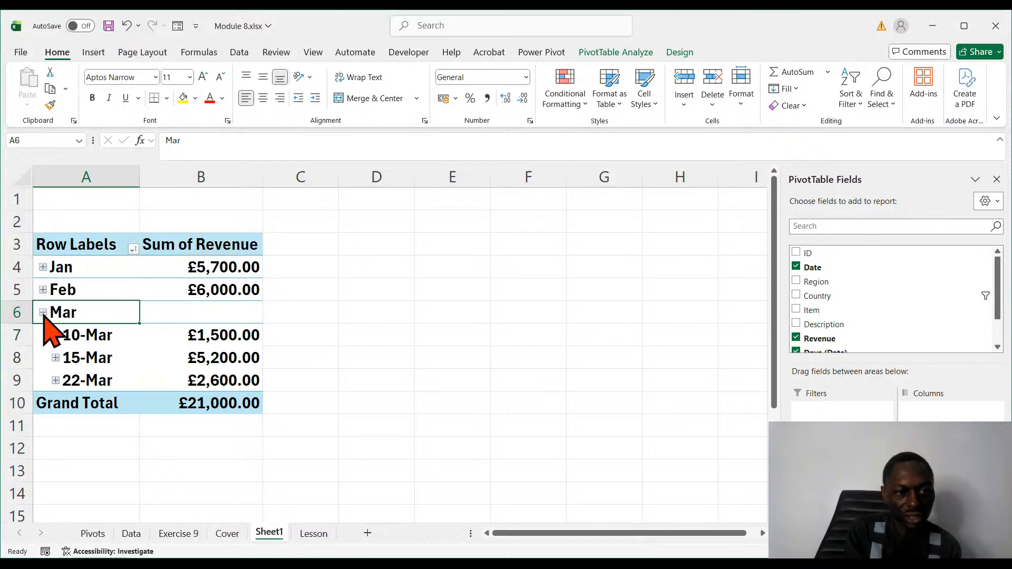
pyautogui.click(43, 313)
pyautogui.click(96, 279)
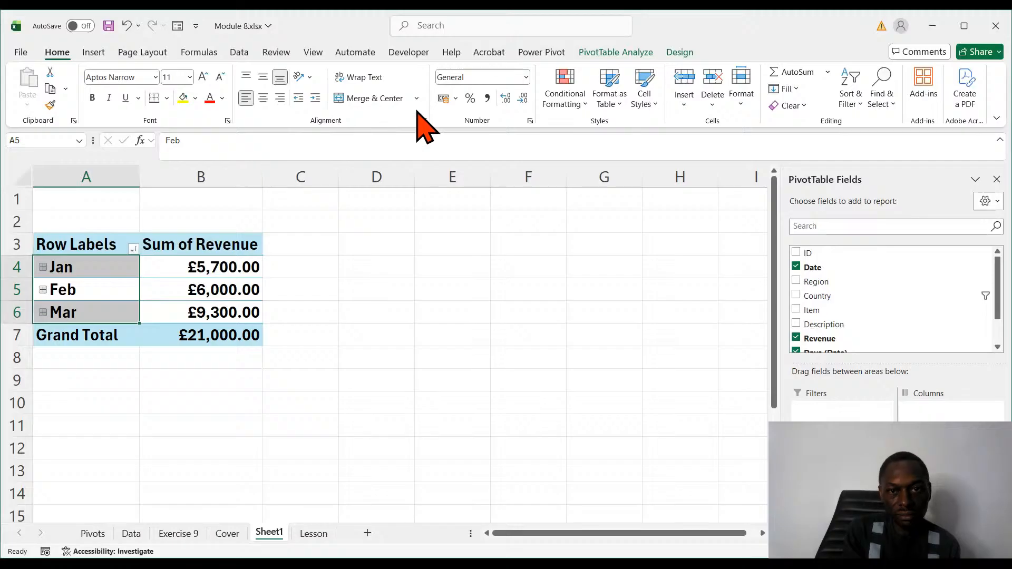
pyautogui.click(635, 52)
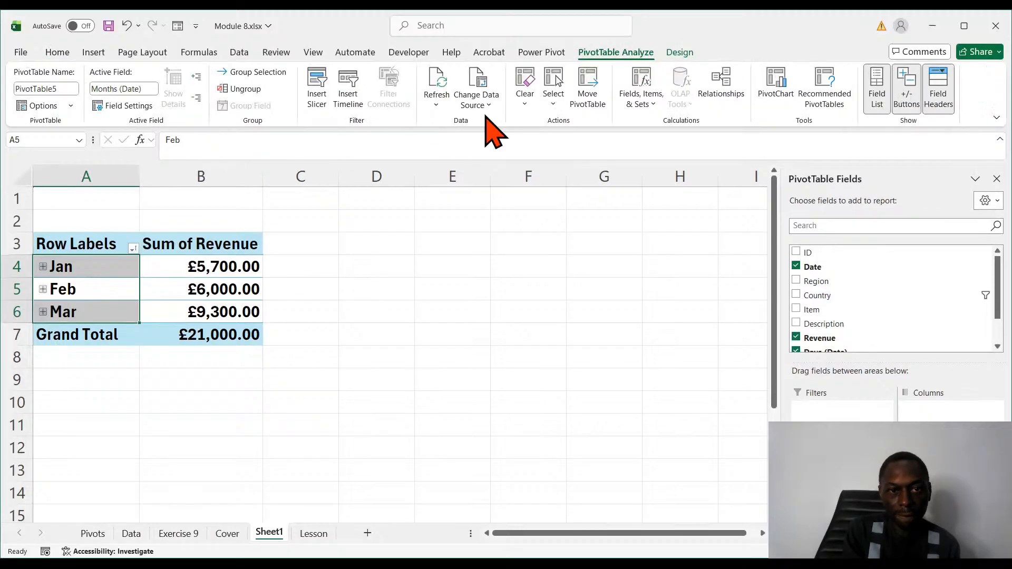
pyautogui.click(437, 97)
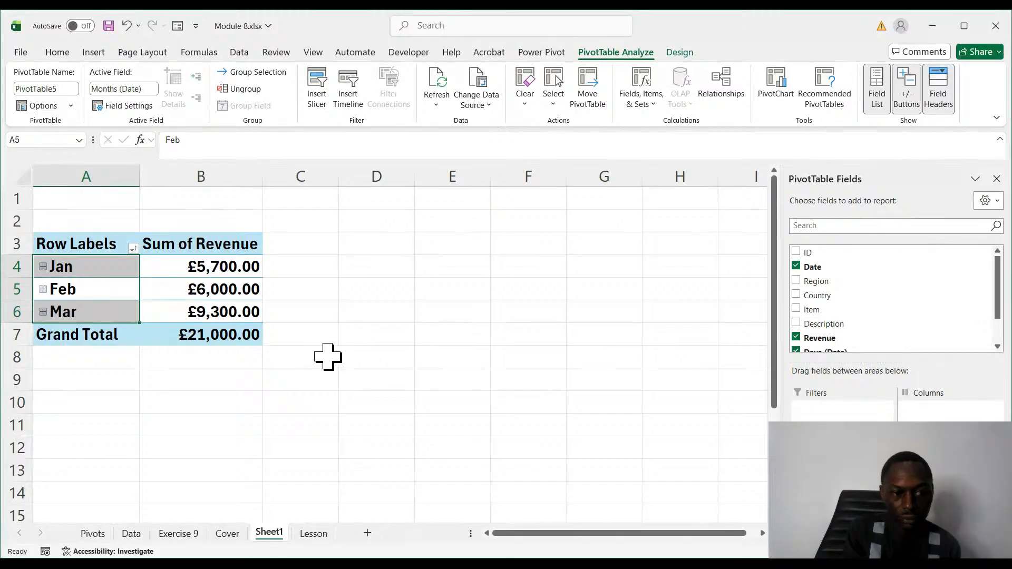
pyautogui.click(258, 403)
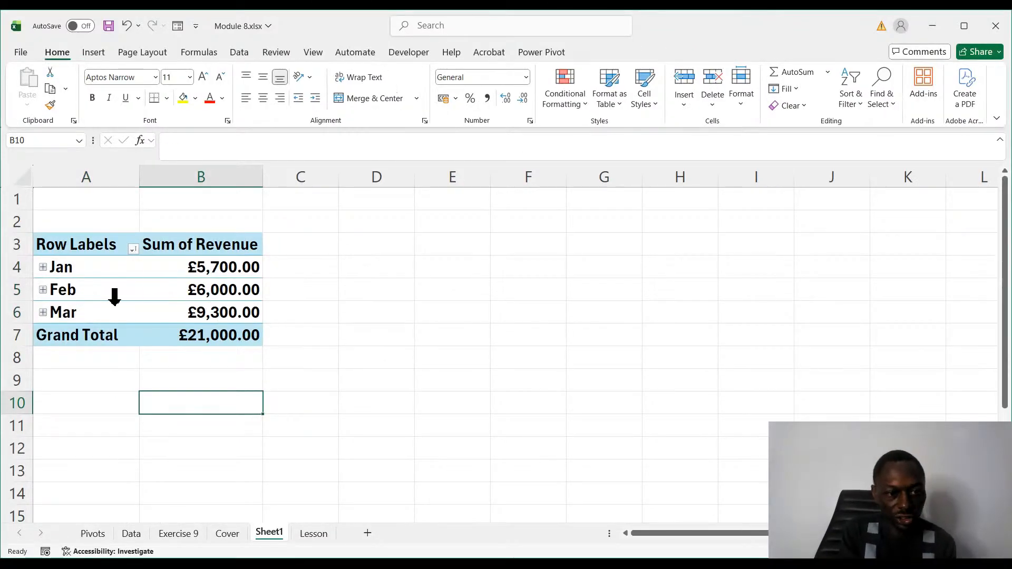
# - Remove the Date, Days (Date) and Months (Date) fields from Sheet1's PivotTable, and add Date back to its rows
pyautogui.click(115, 297)
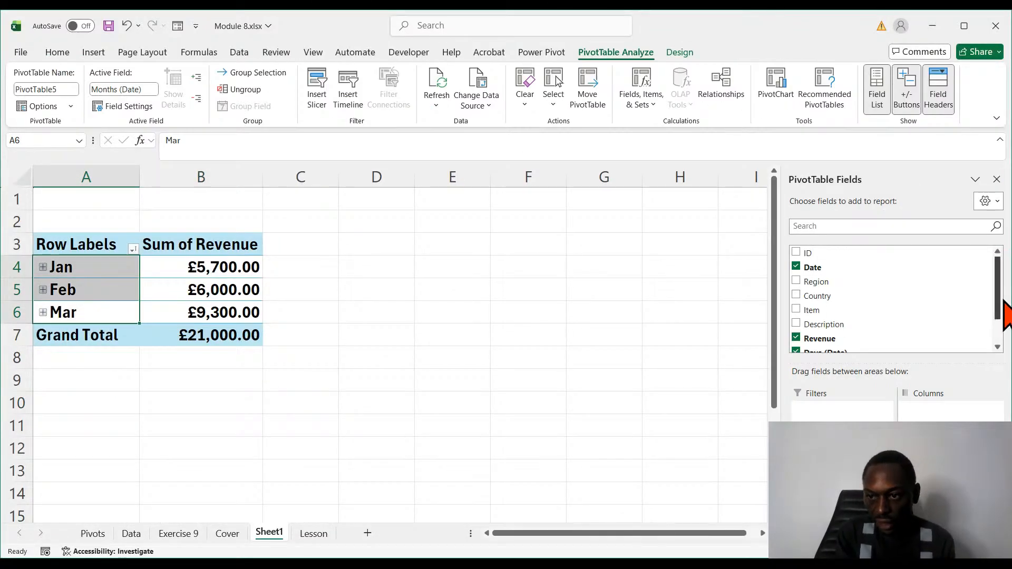
pyautogui.moveTo(996, 302)
pyautogui.mouseDown()
pyautogui.moveTo(996, 339)
pyautogui.moveTo(996, 317)
pyautogui.mouseUp()
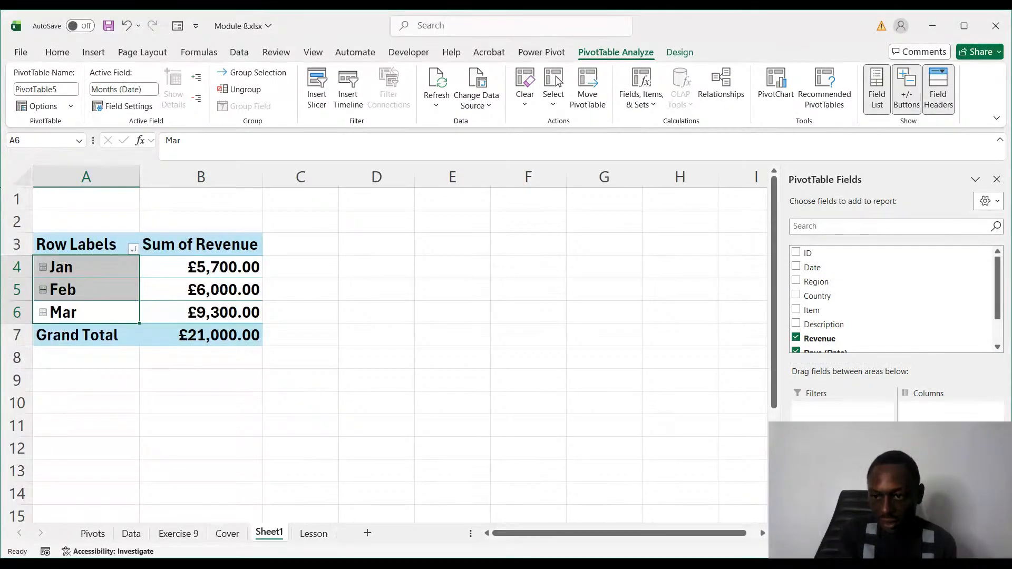
pyautogui.moveTo(1000, 302); pyautogui.dragTo(1000, 341)
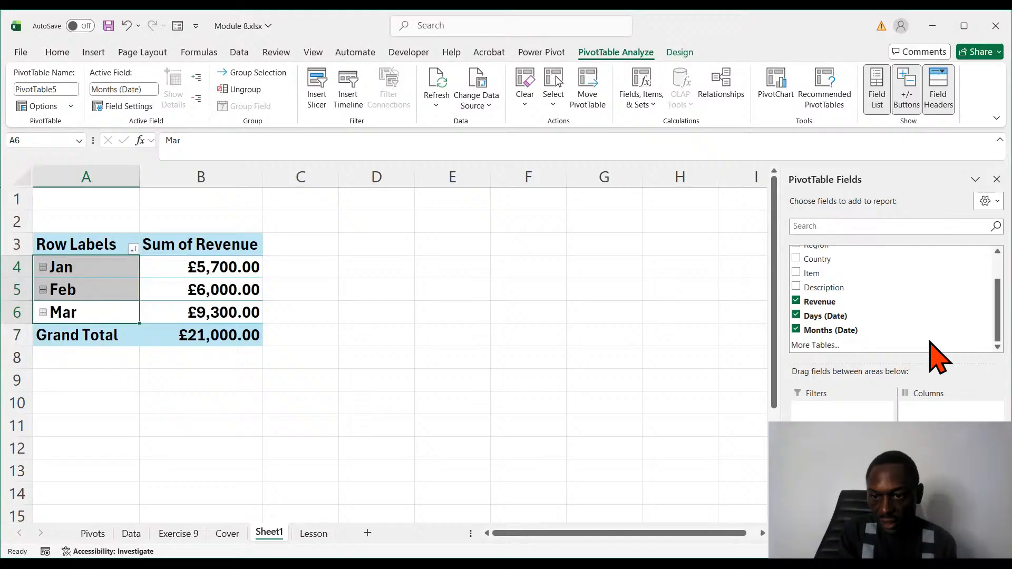
pyautogui.click(796, 315)
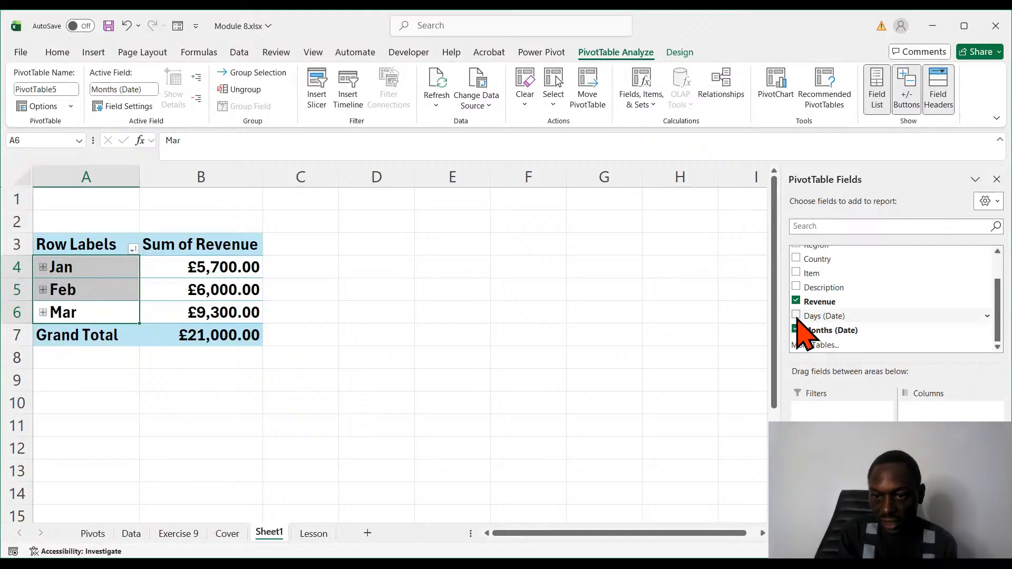
pyautogui.click(796, 329)
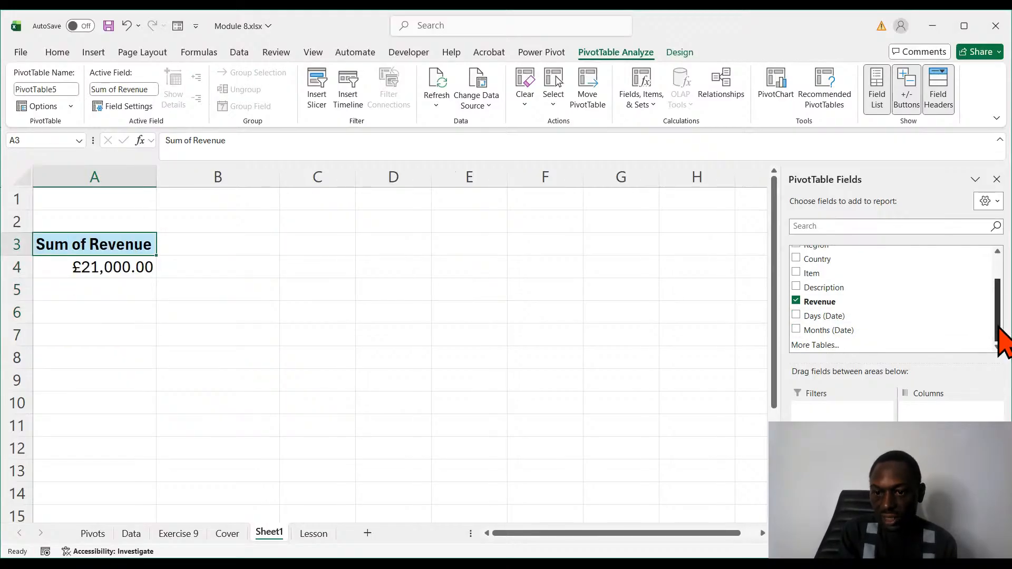
pyautogui.moveTo(999, 316); pyautogui.dragTo(1000, 260)
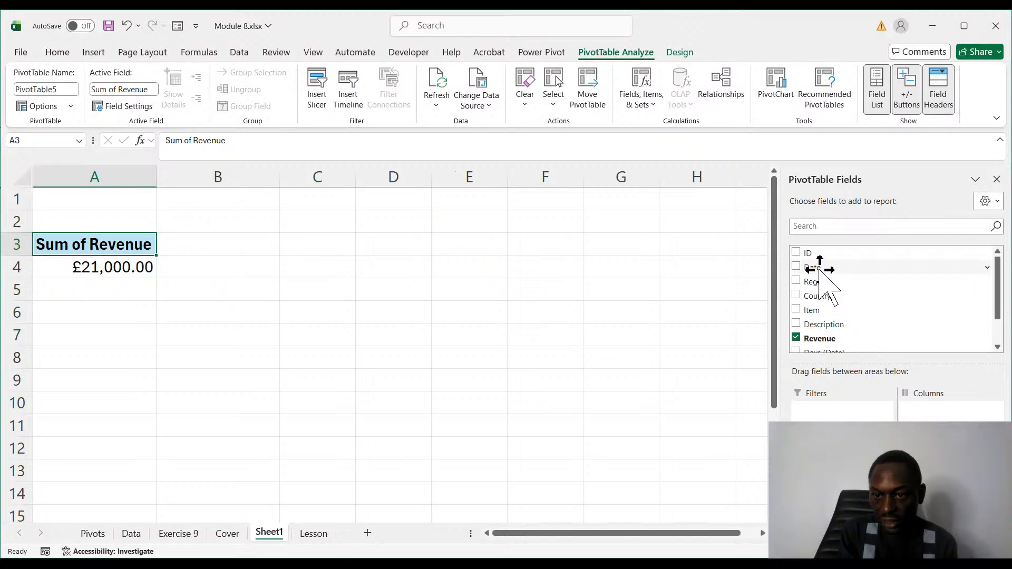
pyautogui.moveTo(820, 268); pyautogui.dragTo(838, 493)
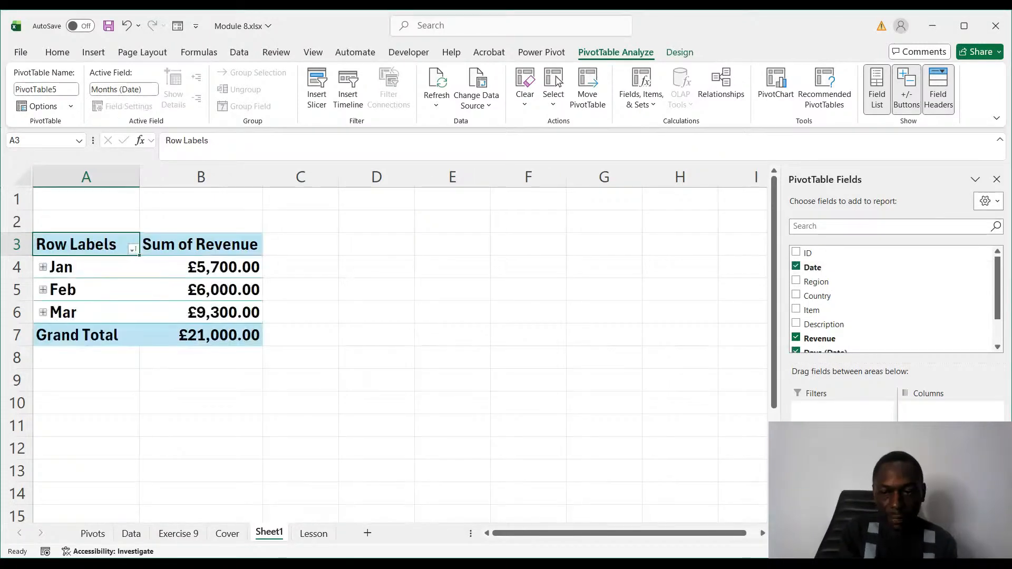
# - Group the PivotTable's row dates by days, months, quarters and years
pyautogui.moveTo(996, 305); pyautogui.dragTo(998, 351)
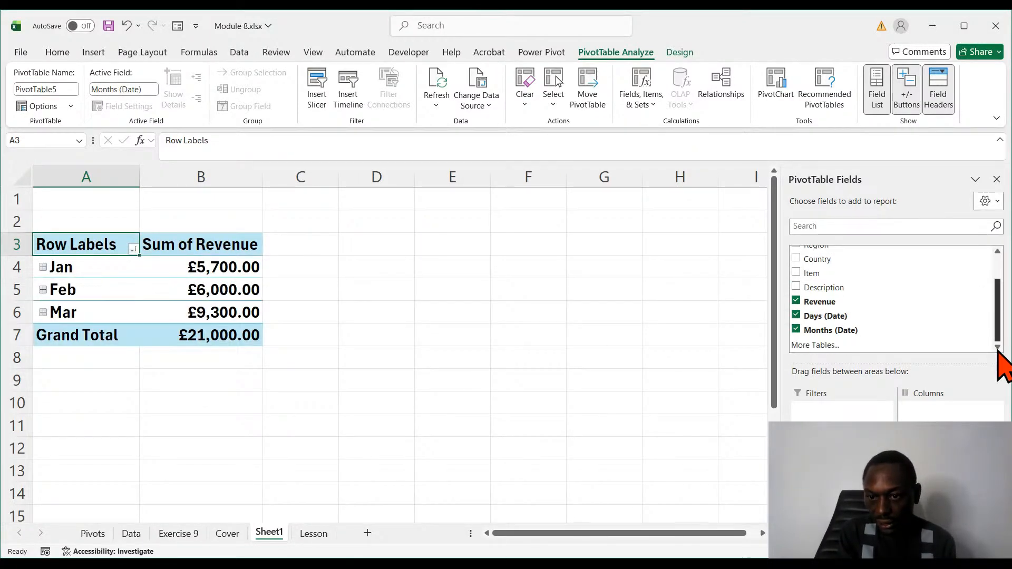
pyautogui.click(73, 289)
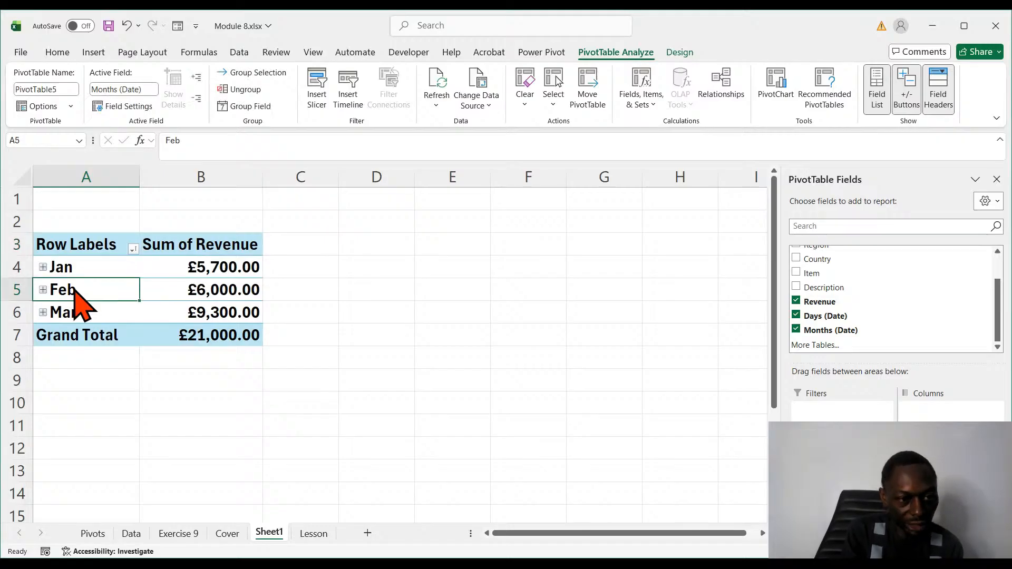
pyautogui.click(135, 431)
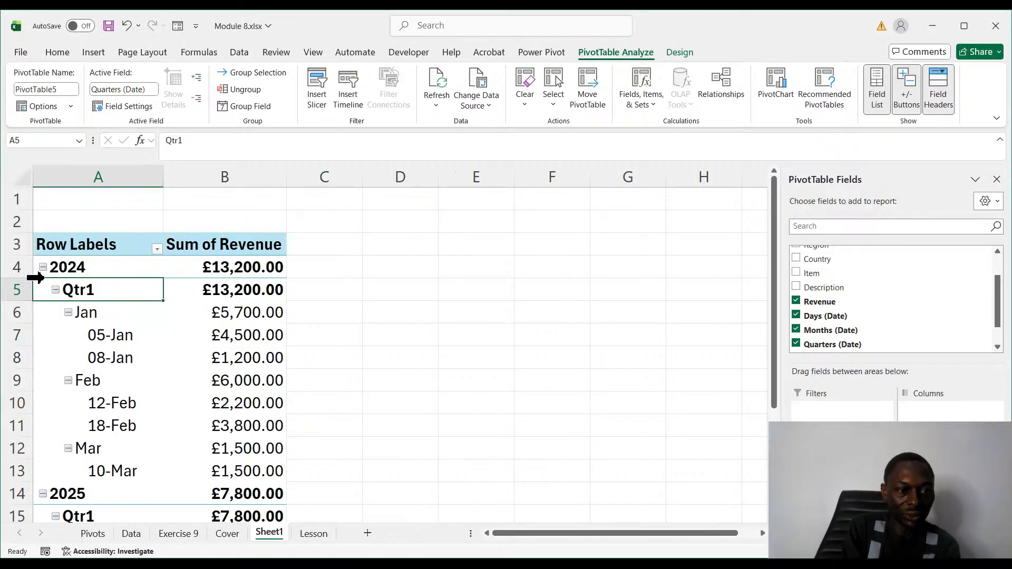
# - Collapse the 2025 group and the Qtr1 levels in Sheet1's PivotTable, leaving 2024 expanded to its quarter
pyautogui.click(43, 268)
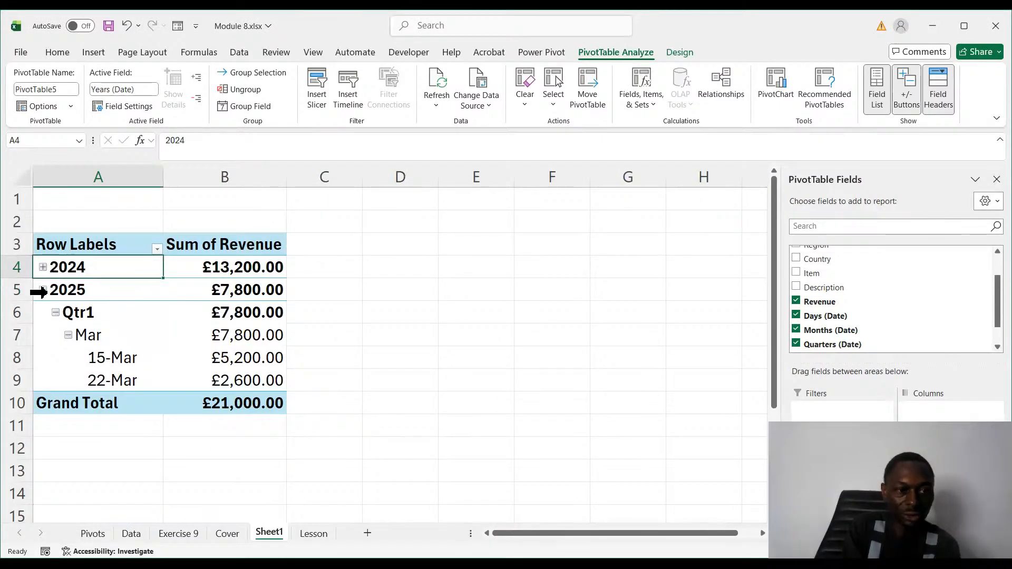
pyautogui.click(42, 290)
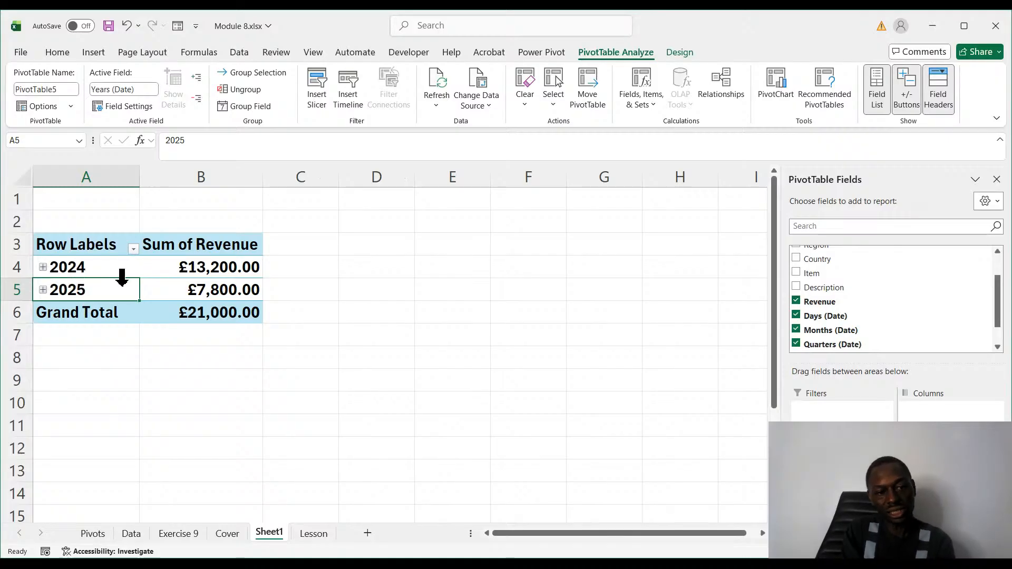
pyautogui.click(43, 290)
pyautogui.click(43, 290)
pyautogui.click(43, 290)
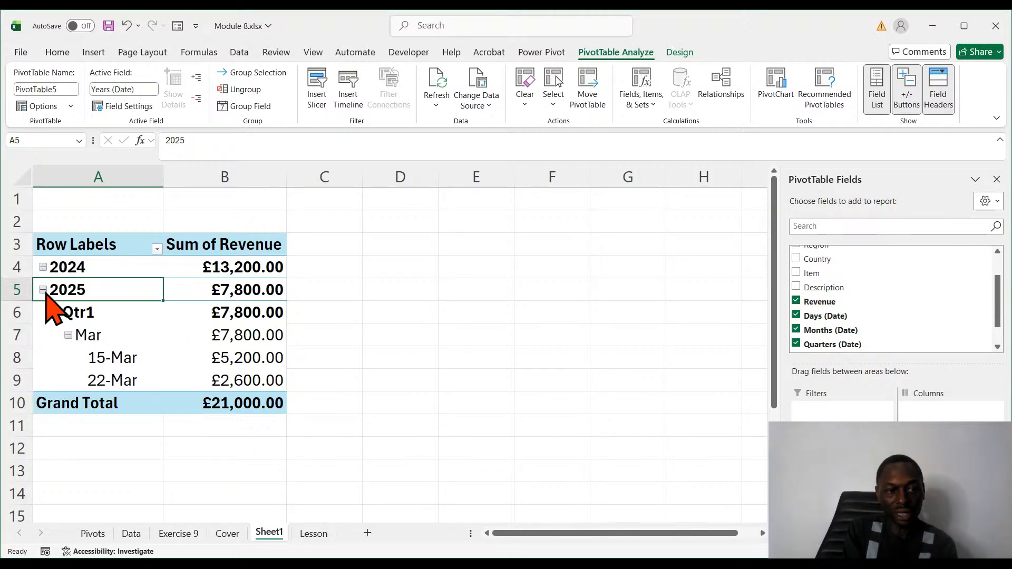
pyautogui.click(56, 313)
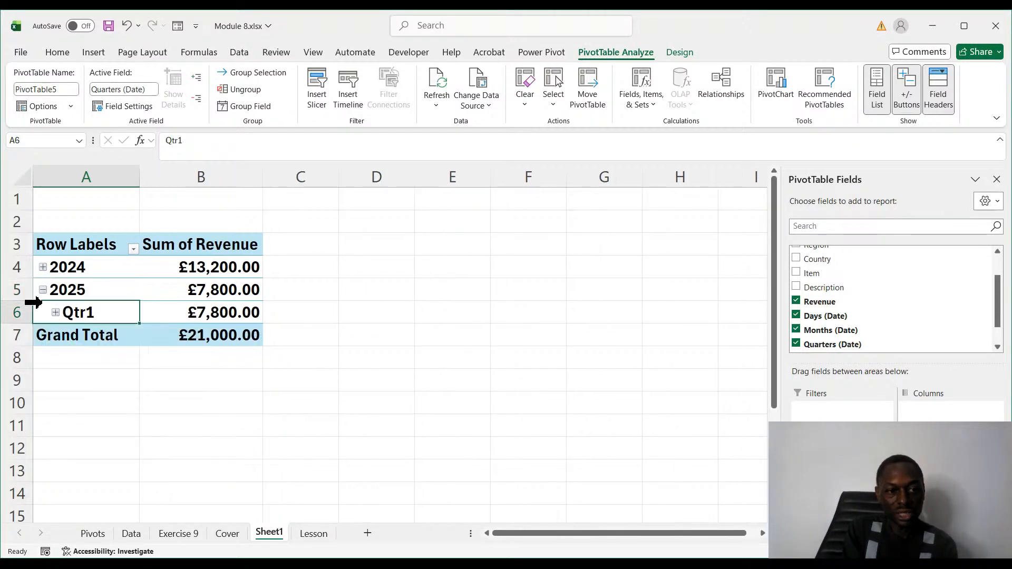
pyautogui.click(43, 290)
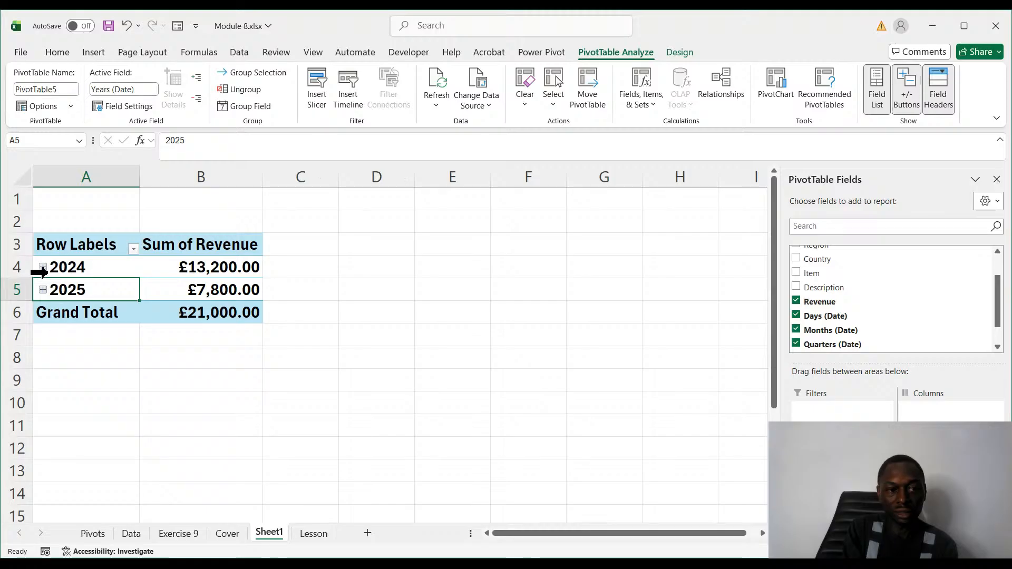
pyautogui.click(42, 267)
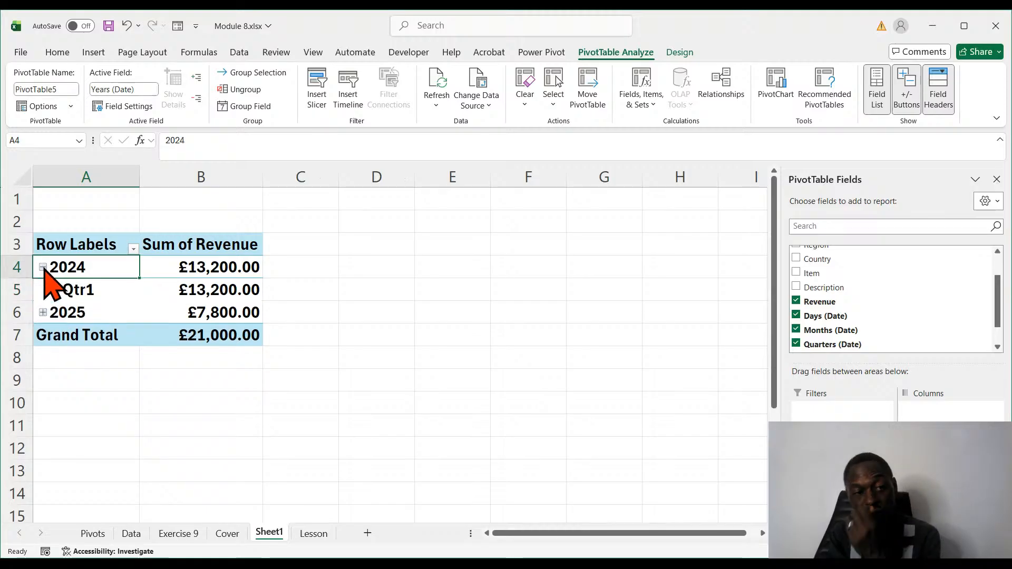
# - Collapse the 2024 group in Sheet1's PivotTable and insert a column PivotChart of revenue by year
pyautogui.click(42, 267)
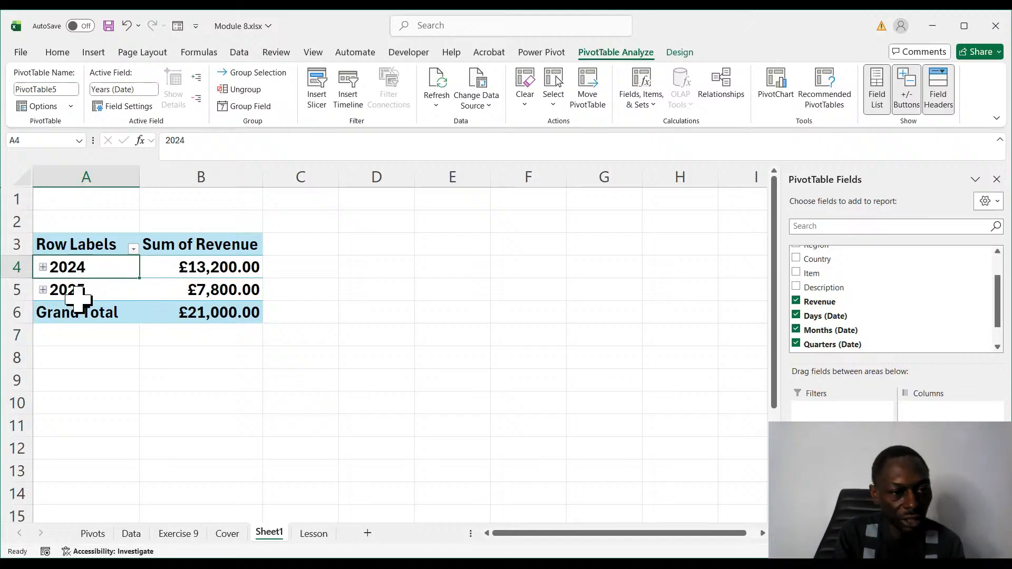
pyautogui.click(117, 441)
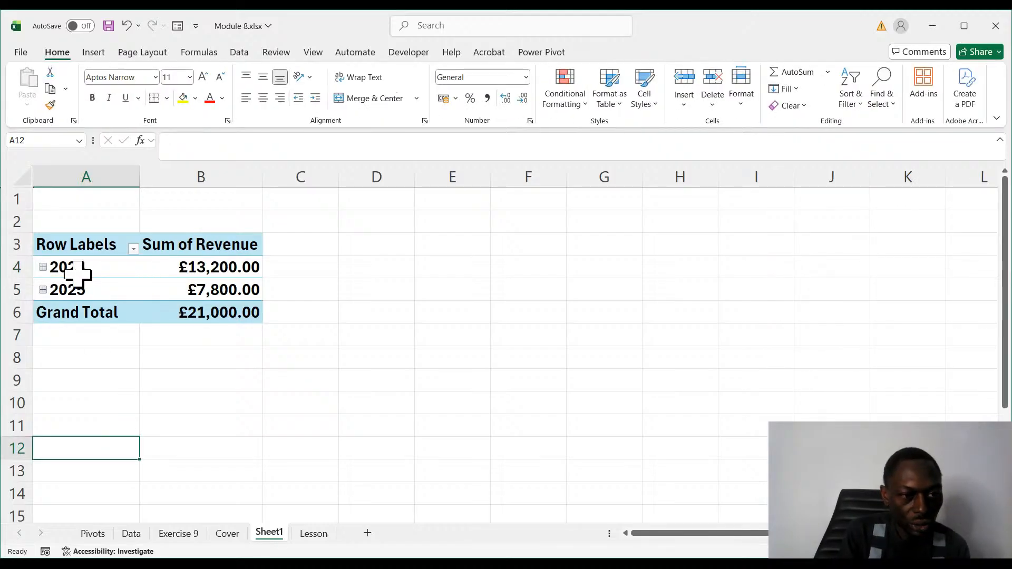
pyautogui.moveTo(73, 271); pyautogui.dragTo(204, 286)
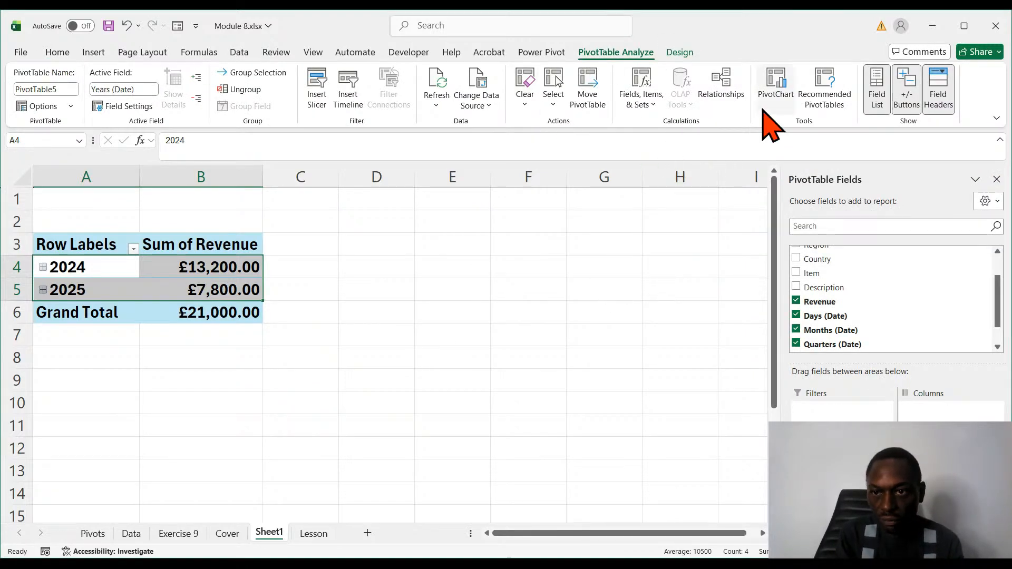
pyautogui.click(779, 102)
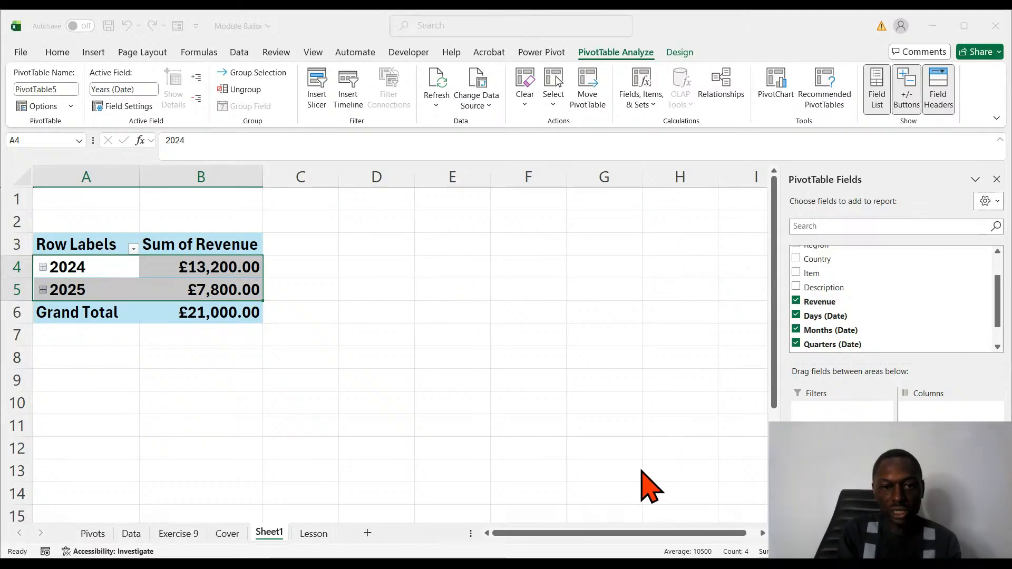
pyautogui.press('Return')
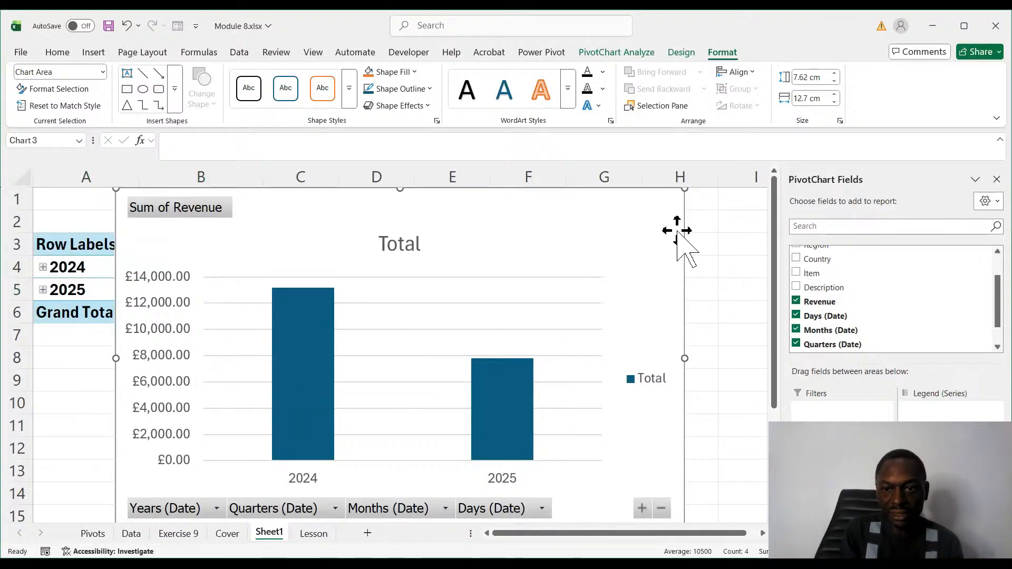
# - Shrink the PivotChart to about 4.69 cm high by 9.47 cm wide and place it beside the PivotTable
pyautogui.moveTo(673, 225); pyautogui.dragTo(654, 253)
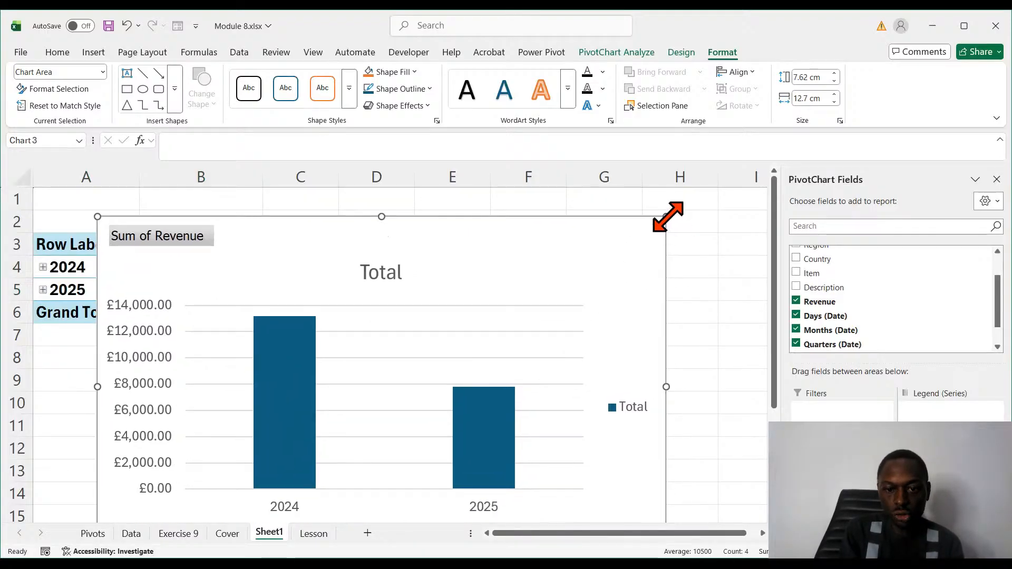
pyautogui.moveTo(666, 216); pyautogui.dragTo(522, 348)
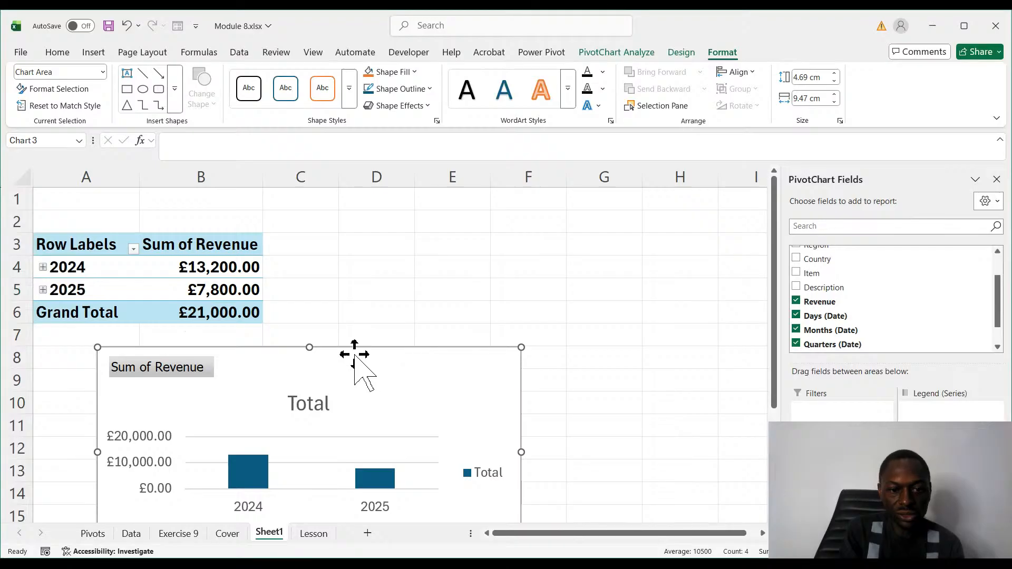
pyautogui.moveTo(355, 352); pyautogui.dragTo(505, 252)
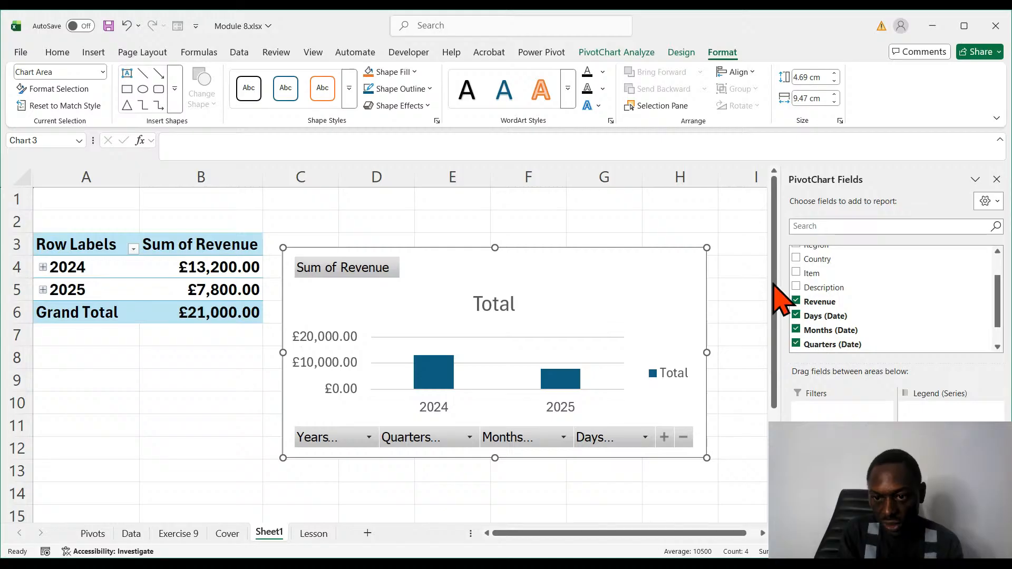
# - Remove the chart title and both axes from the PivotChart
pyautogui.click(757, 301)
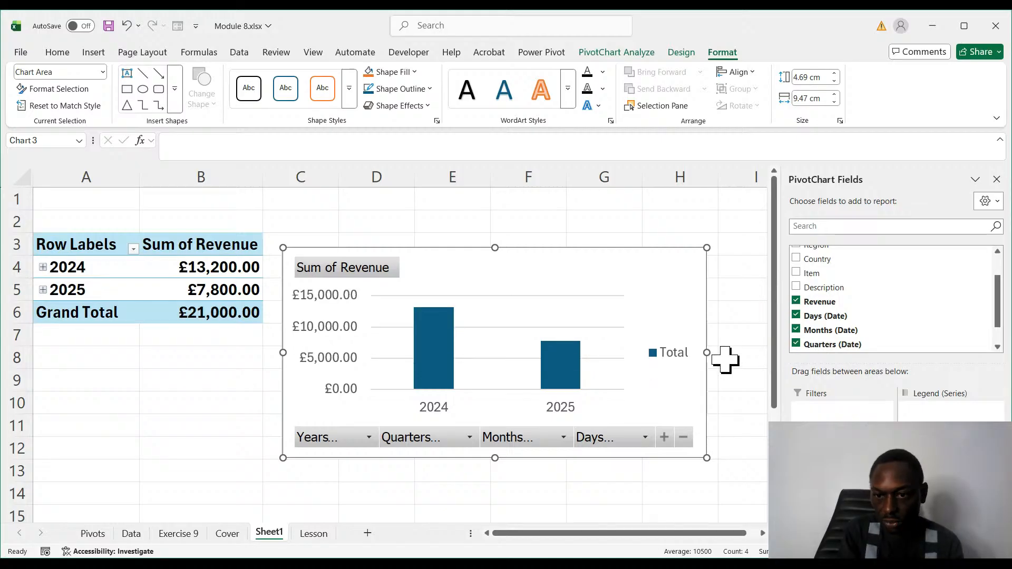
pyautogui.click(757, 288)
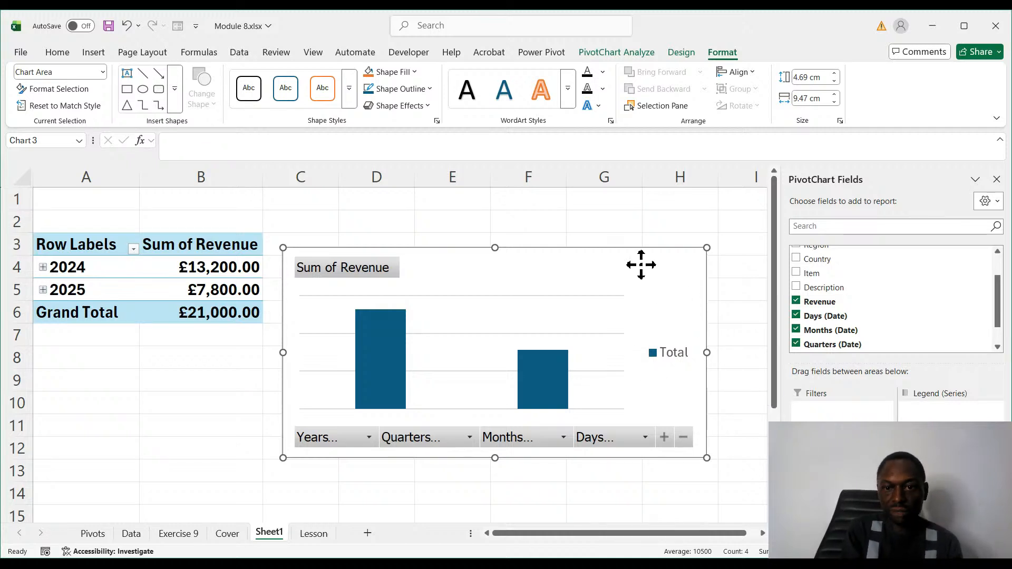
# - Hide the axis, value and expand/collapse field buttons on the PivotChart
pyautogui.click(681, 54)
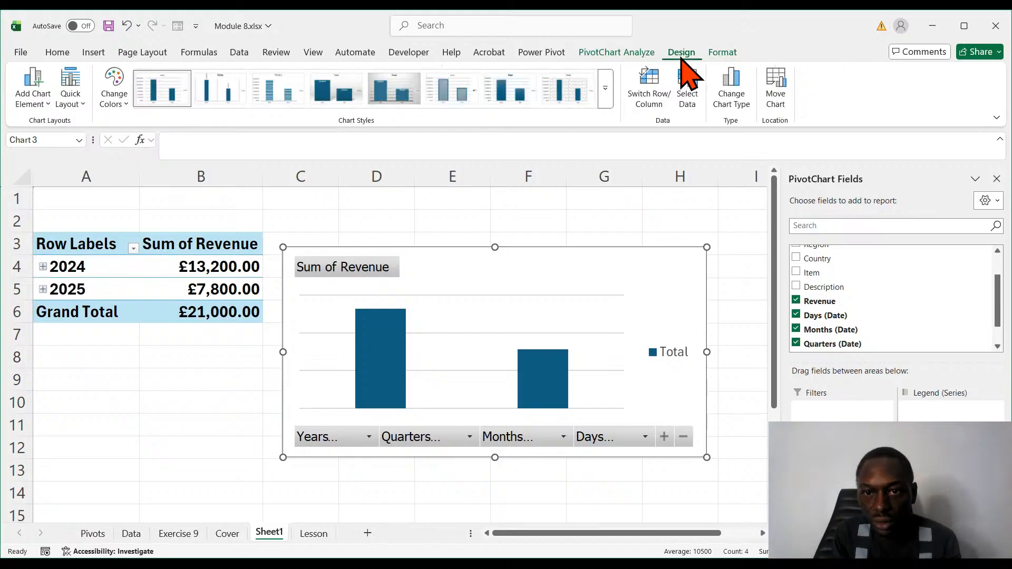
pyautogui.click(640, 55)
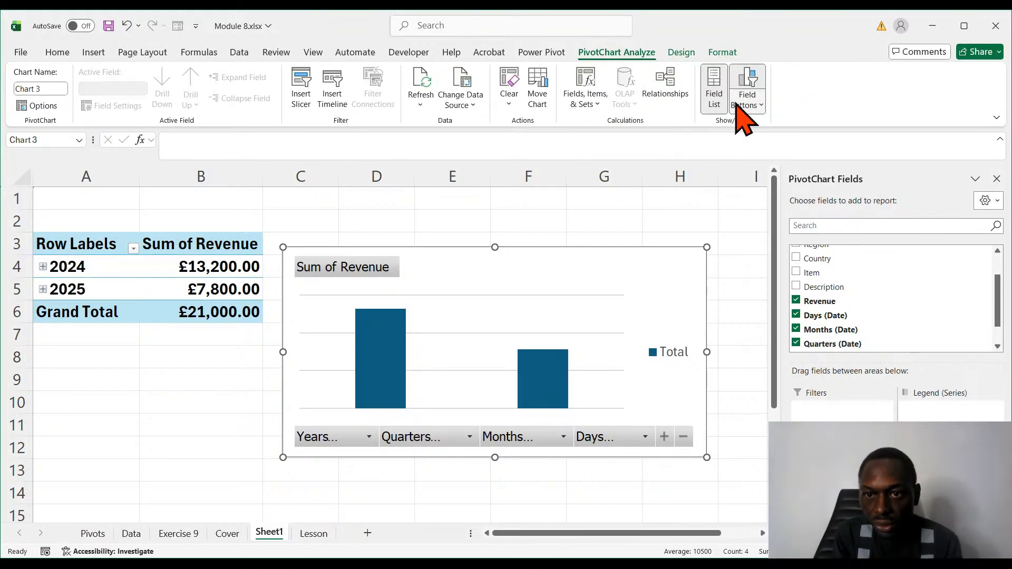
pyautogui.click(715, 97)
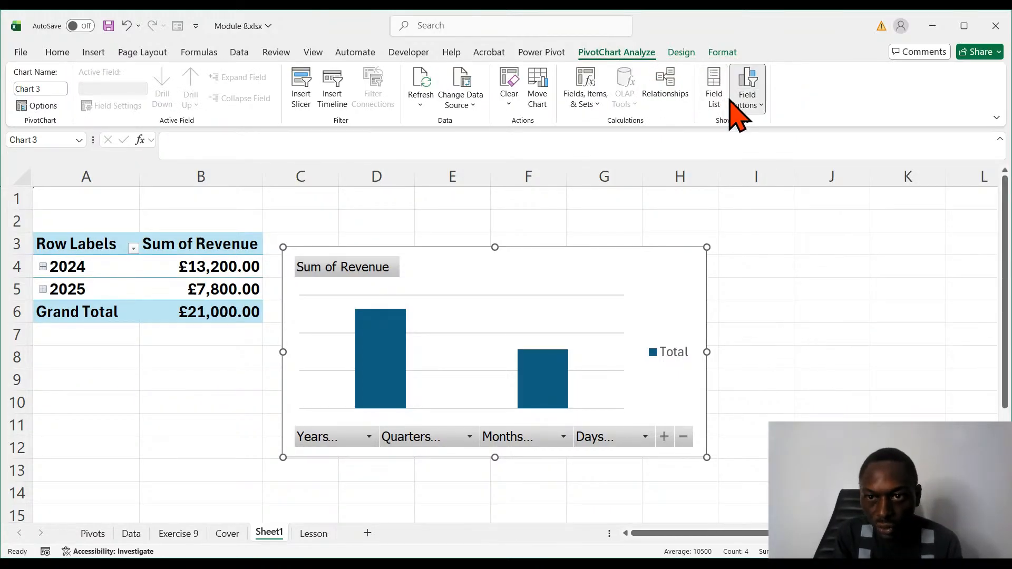
pyautogui.click(716, 97)
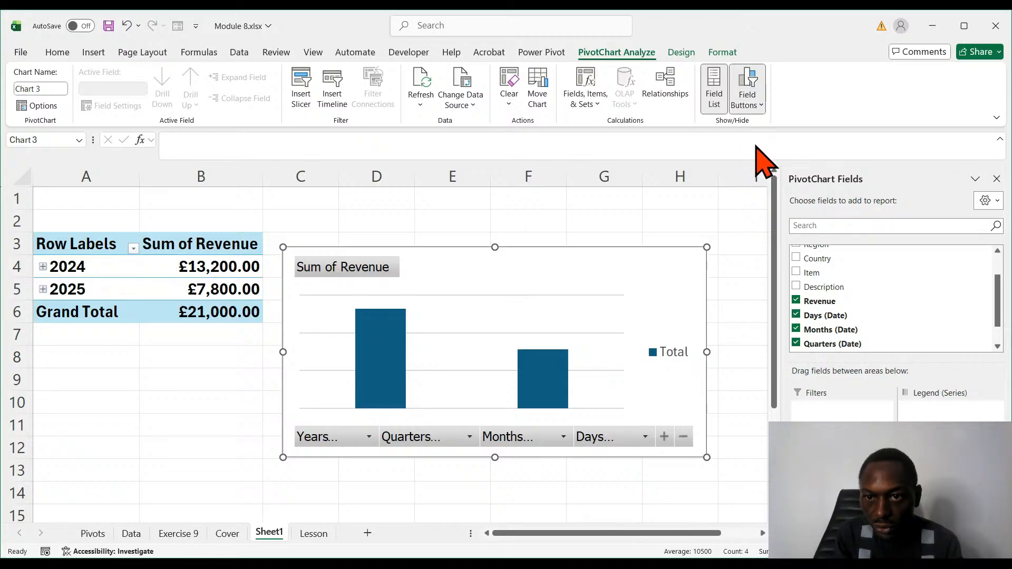
pyautogui.click(751, 111)
pyautogui.click(750, 162)
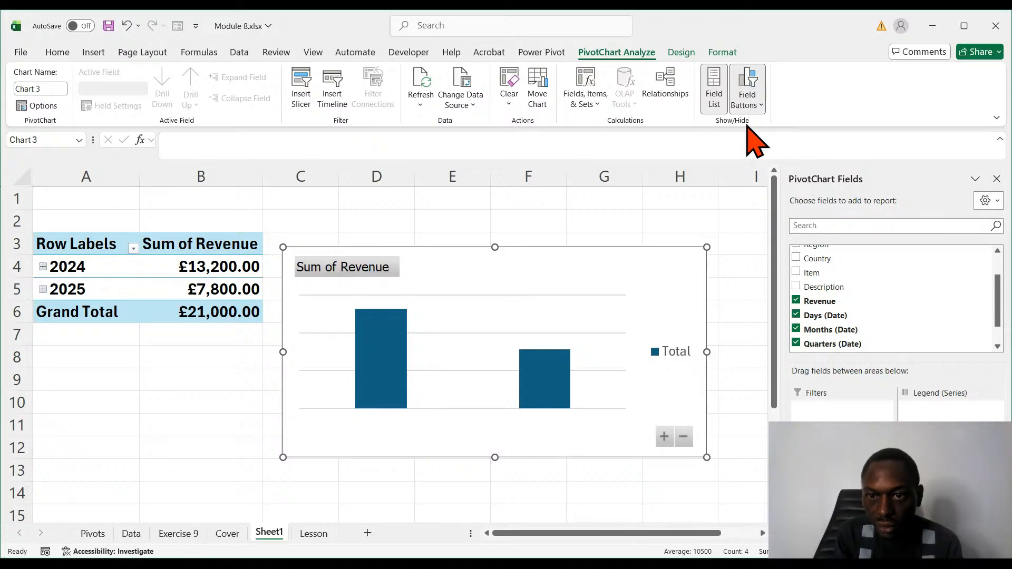
pyautogui.click(747, 107)
pyautogui.click(759, 204)
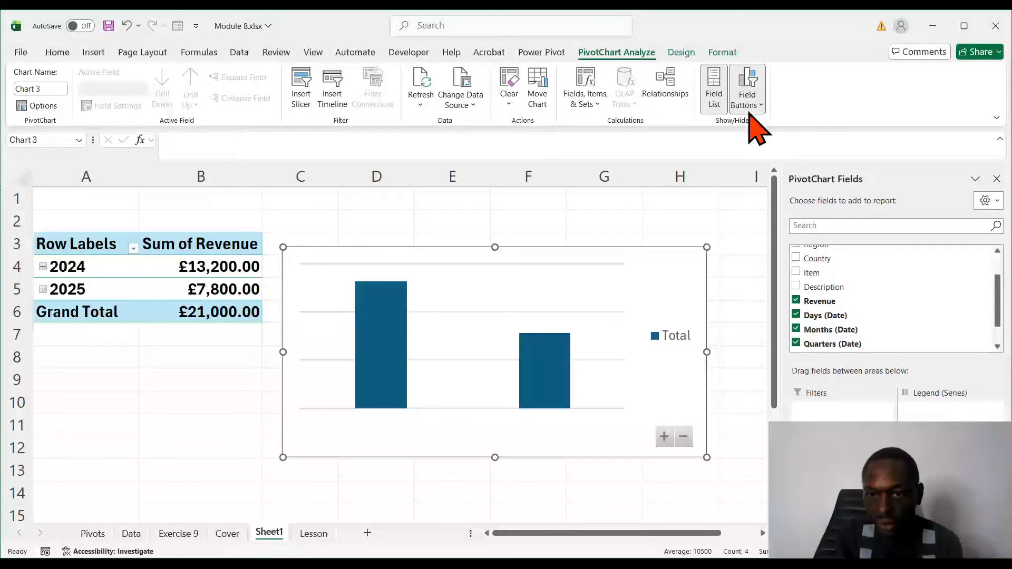
pyautogui.click(366, 491)
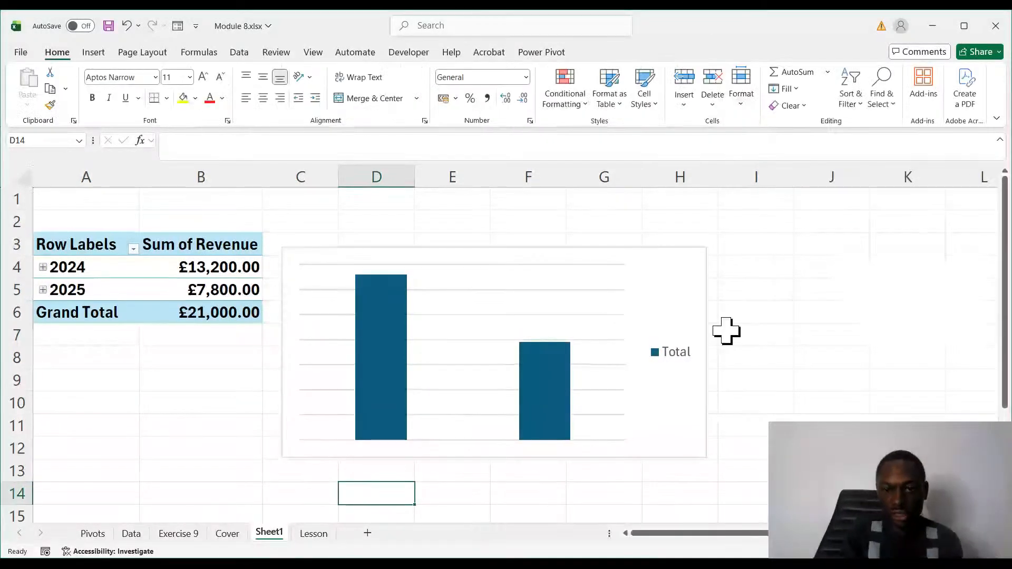
# - Fill the PivotChart's data series with solid red
pyautogui.click(522, 238)
pyautogui.click(521, 260)
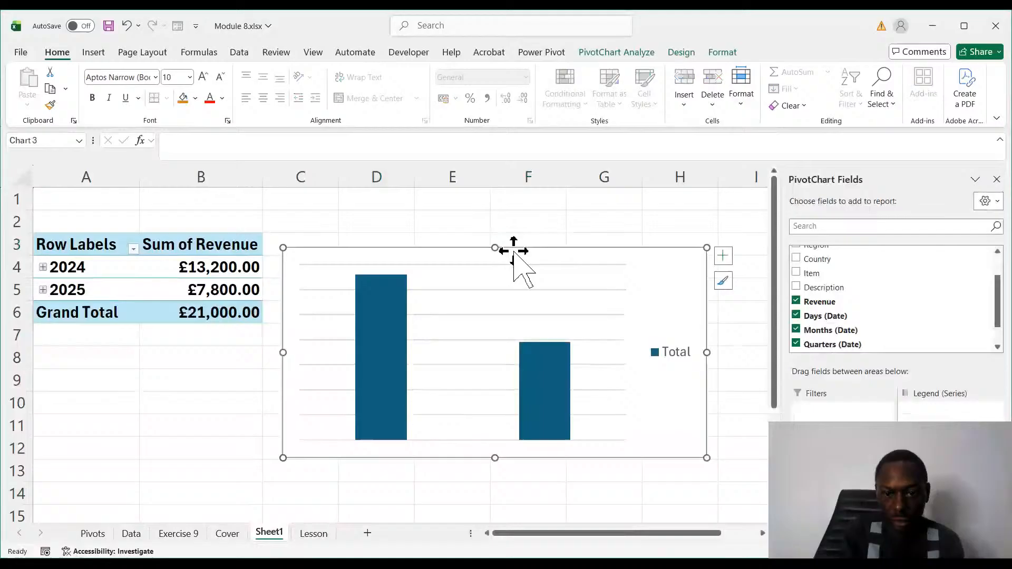
pyautogui.doubleClick(560, 413)
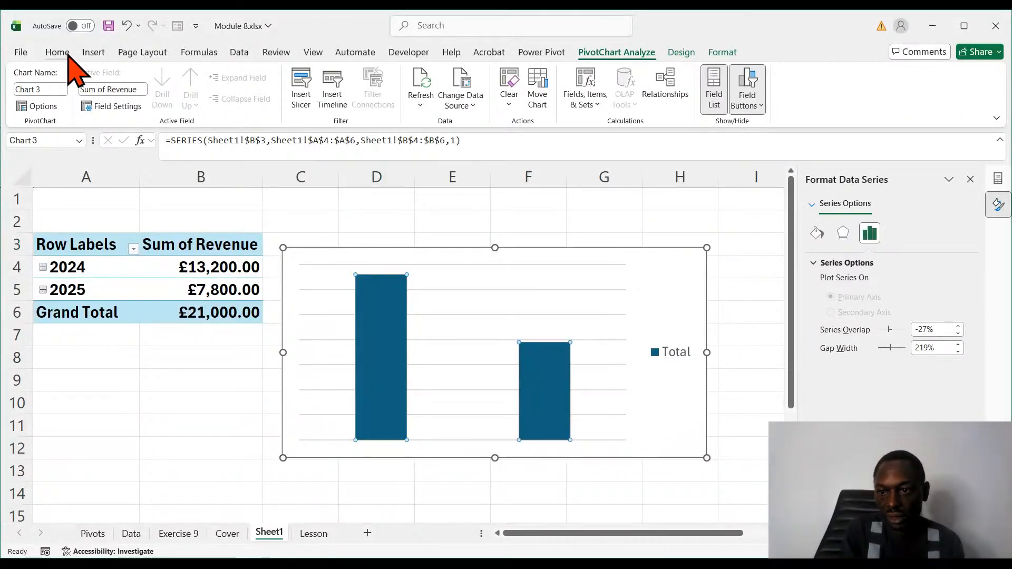
pyautogui.click(752, 221)
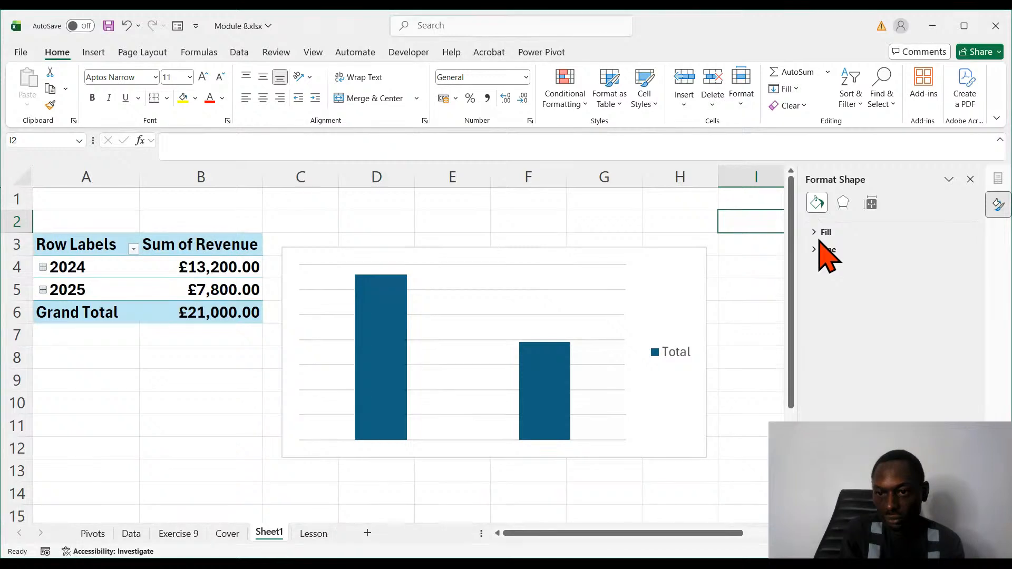
pyautogui.click(821, 233)
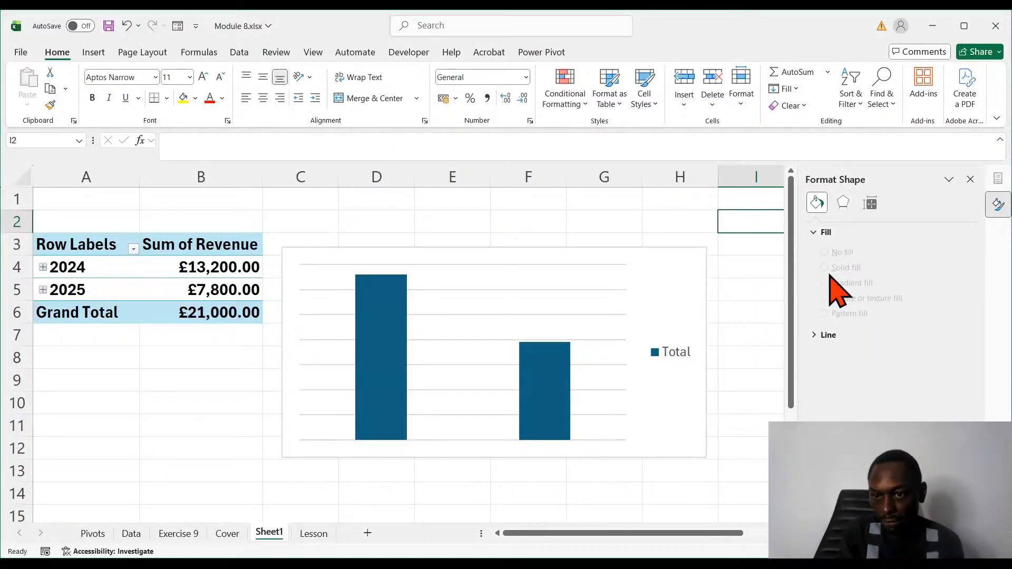
pyautogui.click(823, 233)
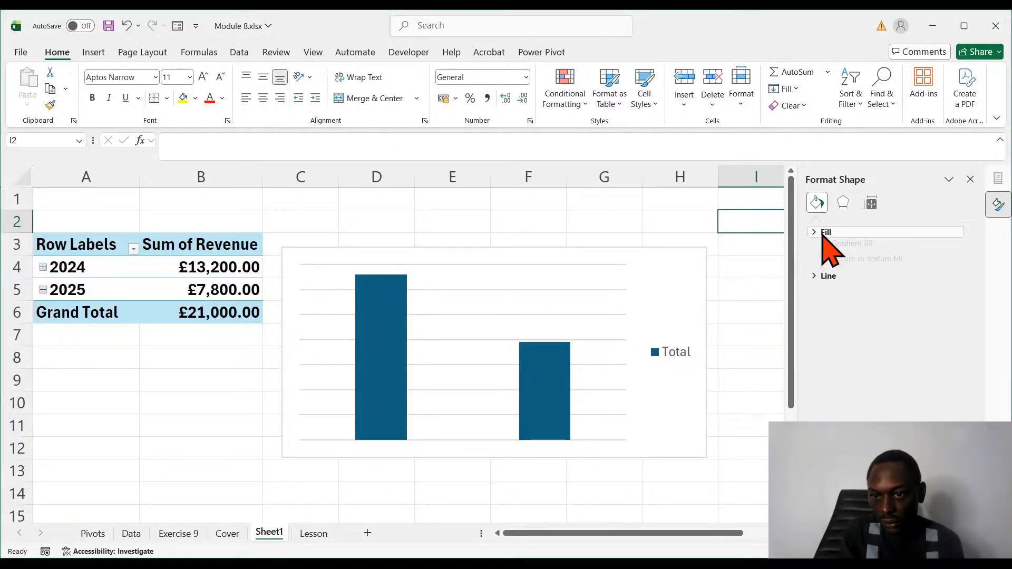
pyautogui.click(823, 234)
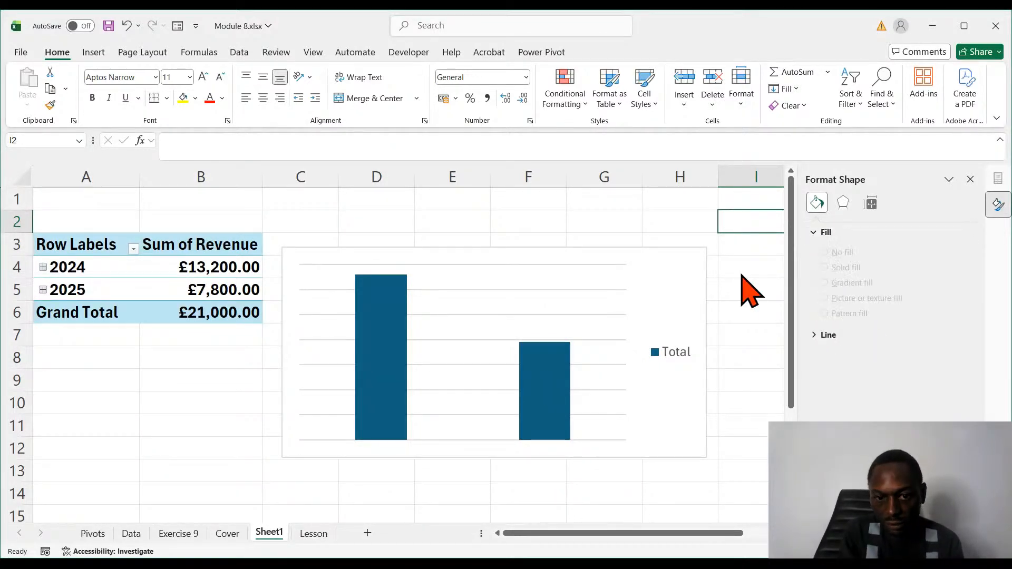
pyautogui.click(530, 392)
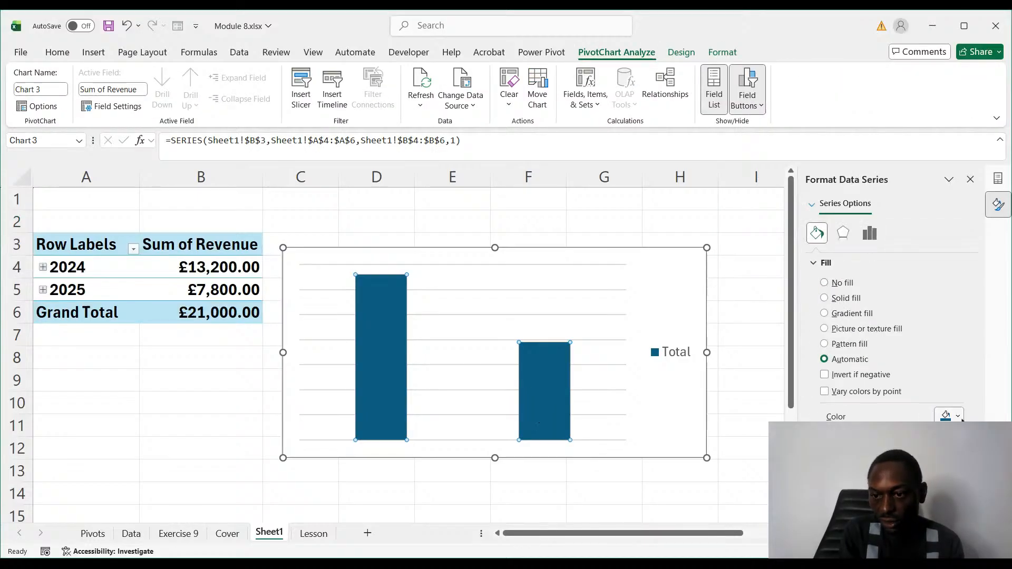
pyautogui.click(938, 413)
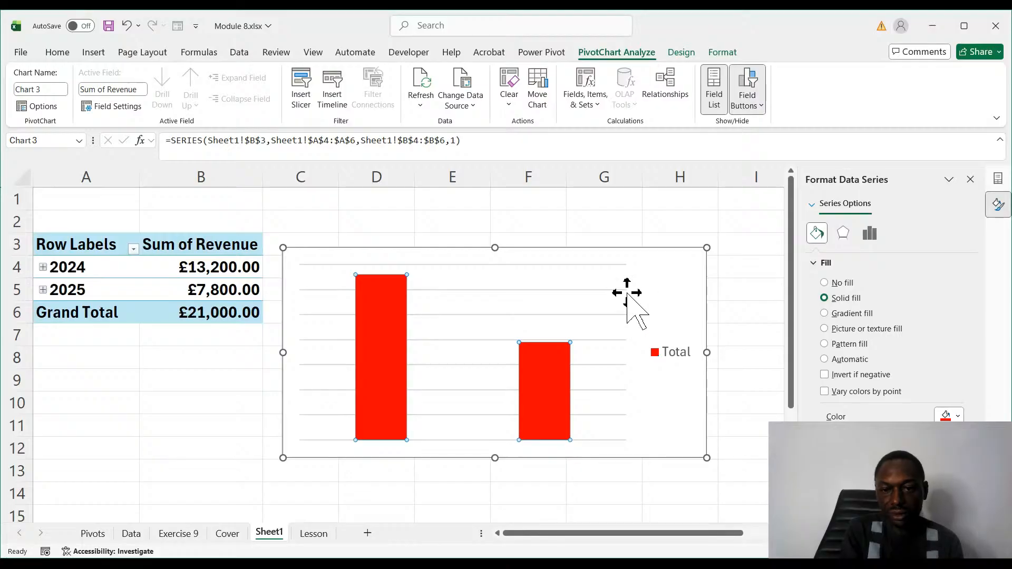
# - Recolour only the 2024 column of the PivotChart blue
pyautogui.click(562, 359)
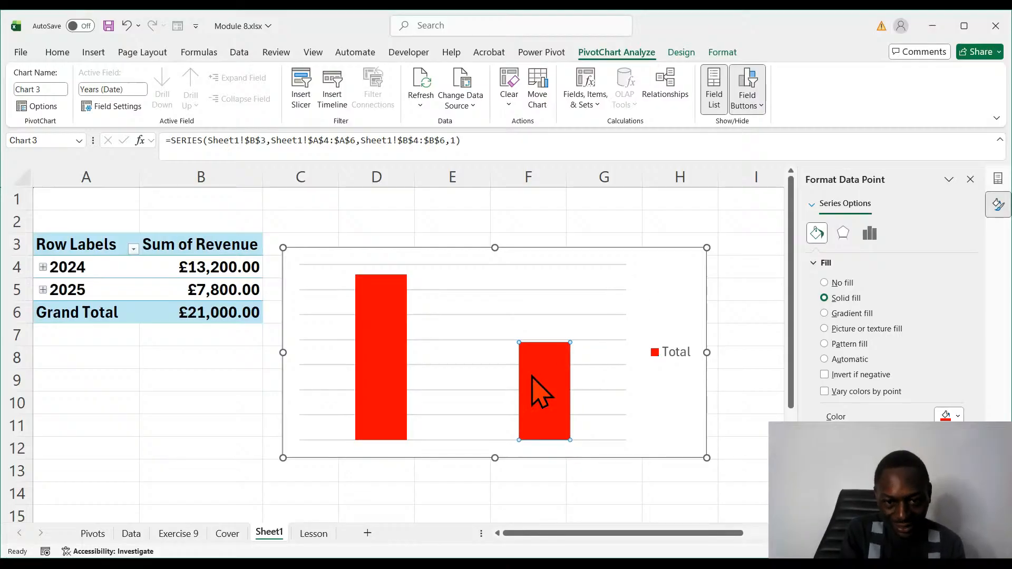
pyautogui.click(403, 358)
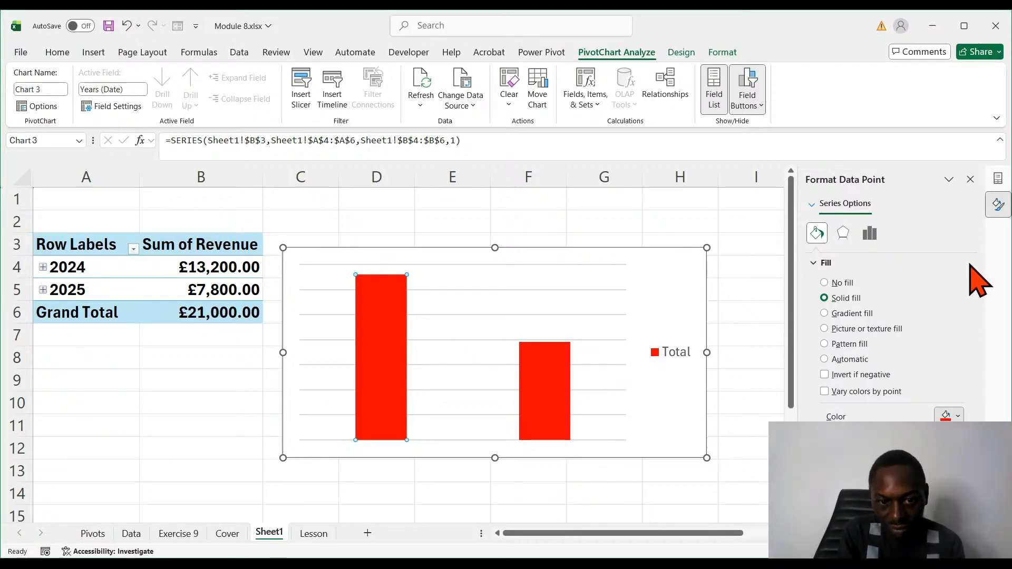
pyautogui.click(479, 296)
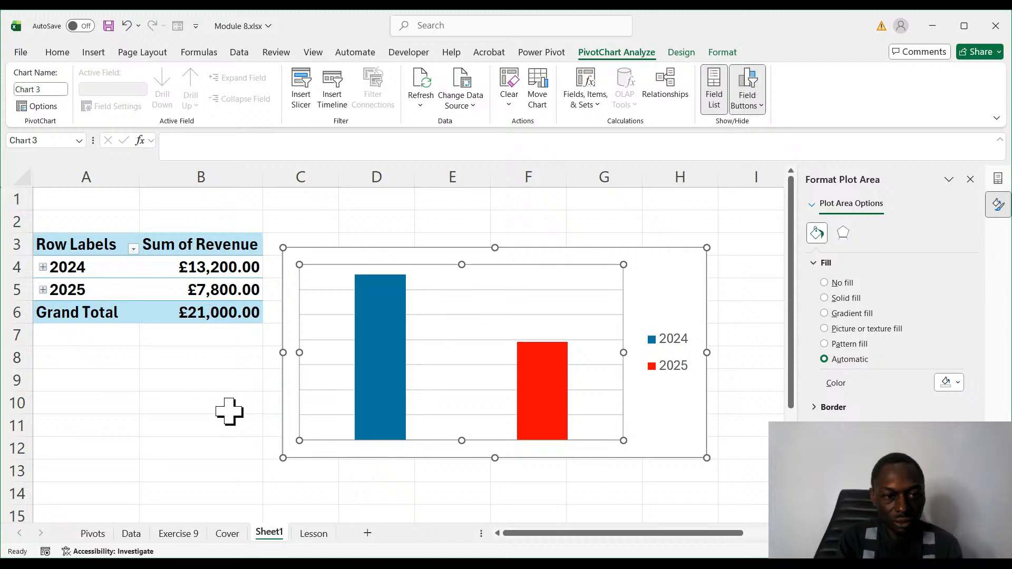
# - Insert a Country slicer for Sheet1's PivotTable and move it off the PivotChart, over columns A and B
pyautogui.click(170, 395)
pyautogui.click(111, 290)
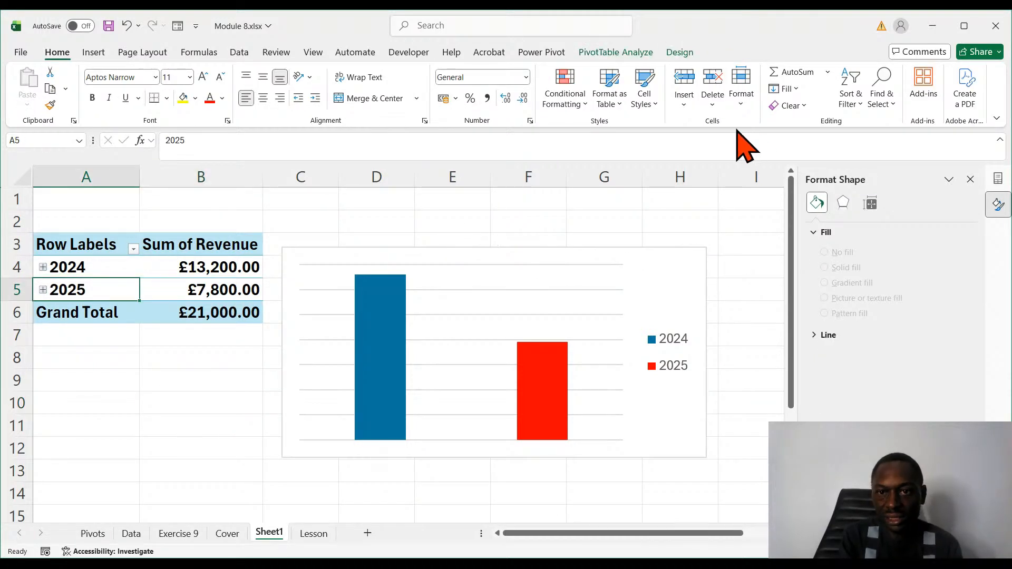
pyautogui.click(617, 53)
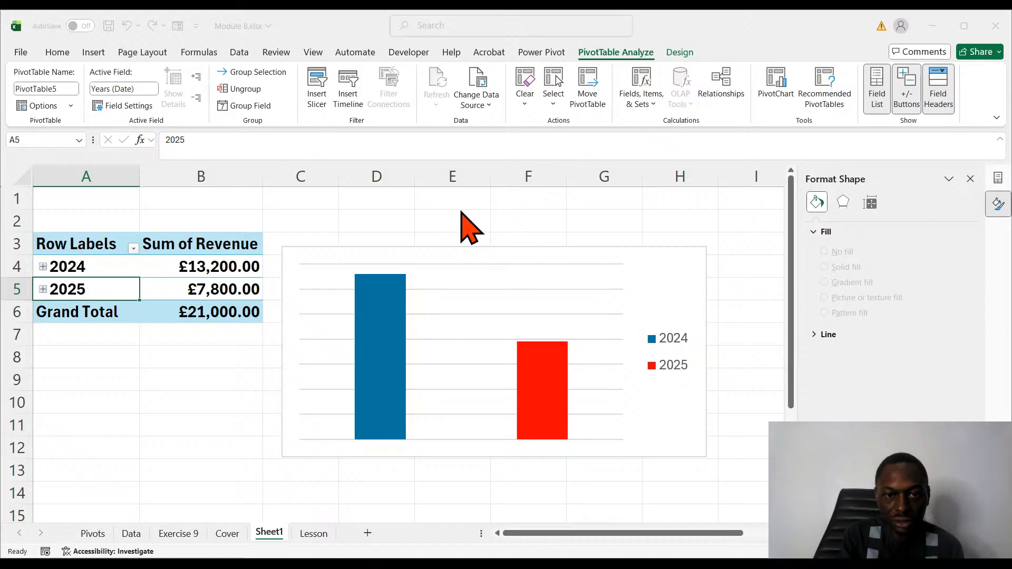
pyautogui.click(510, 410)
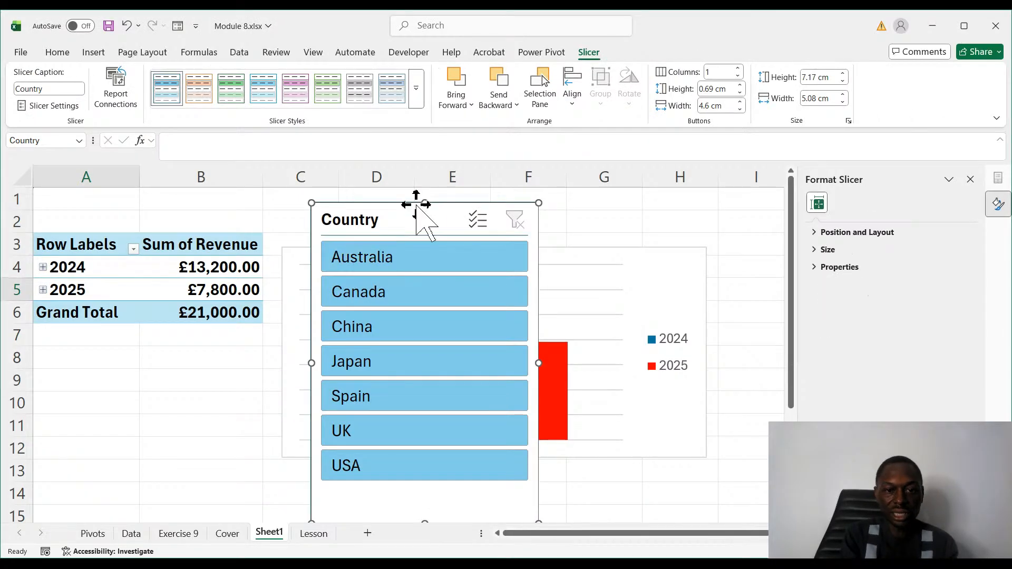
pyautogui.moveTo(416, 204); pyautogui.dragTo(164, 258)
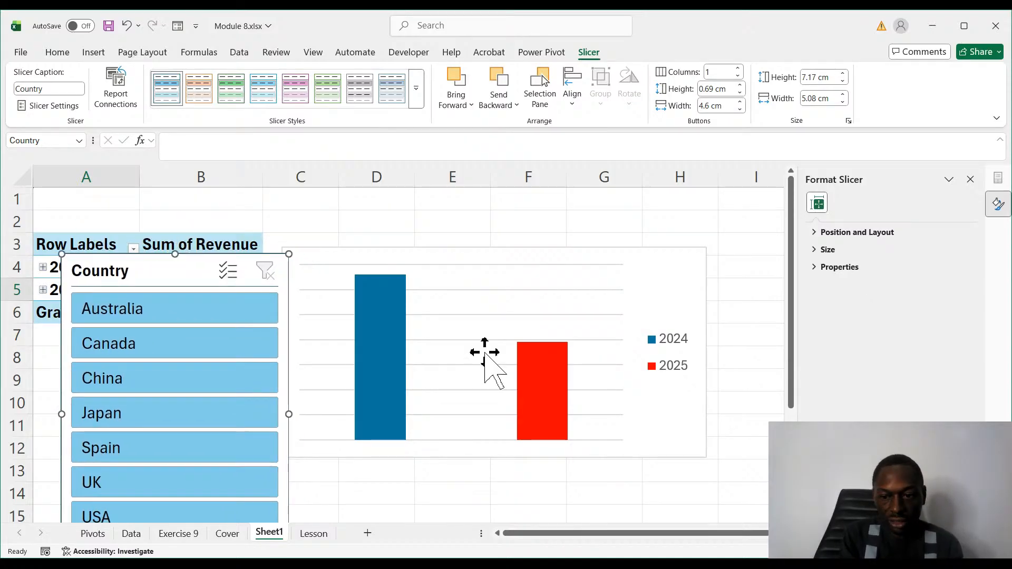
# - Add data labels above the PivotChart's columns
pyautogui.click(535, 392)
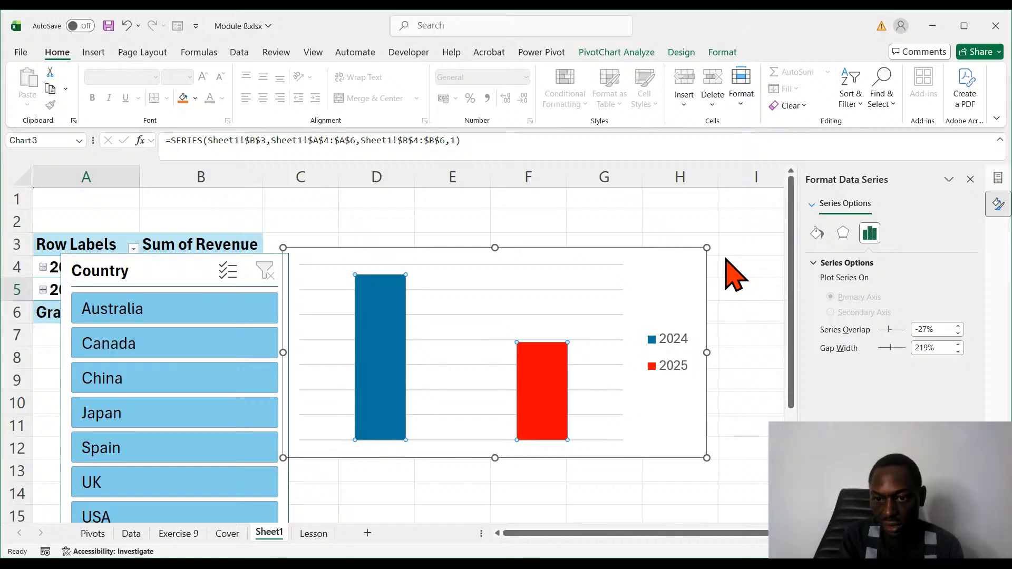
pyautogui.click(785, 314)
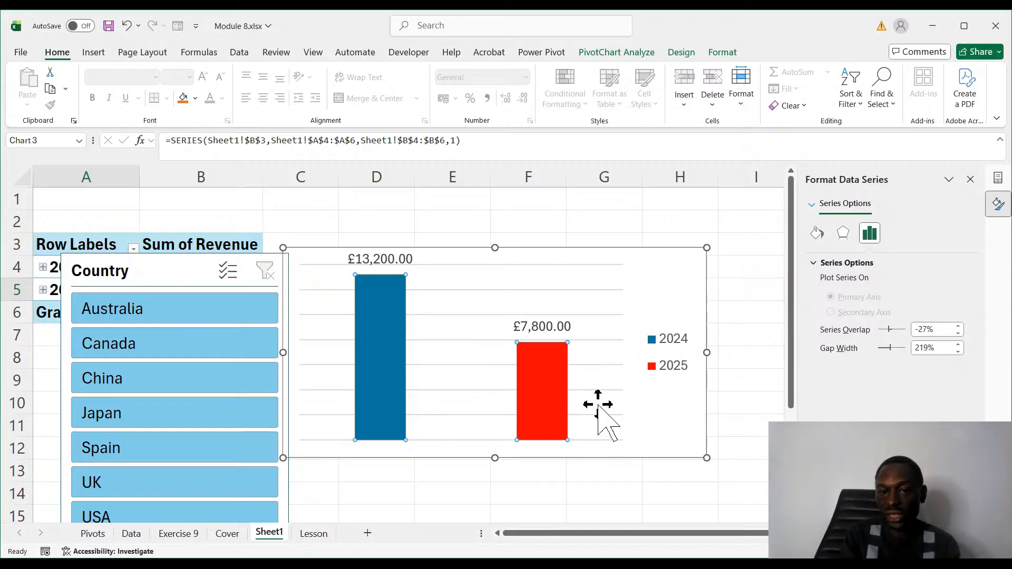
# - Enable multi-select on the Country slicer, exclude Japan from the selection, and switch multi-select off again
pyautogui.click(228, 271)
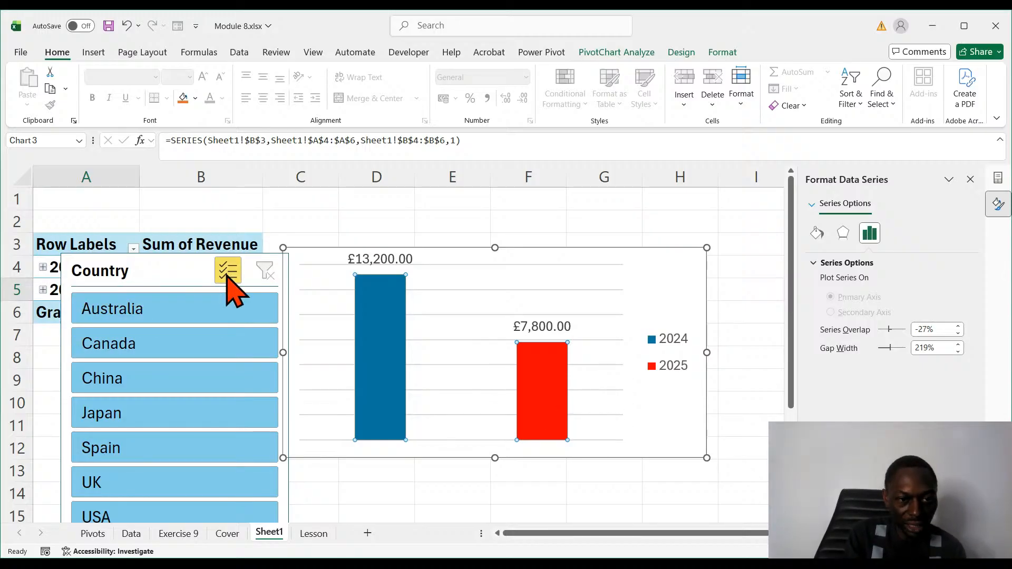
pyautogui.click(175, 411)
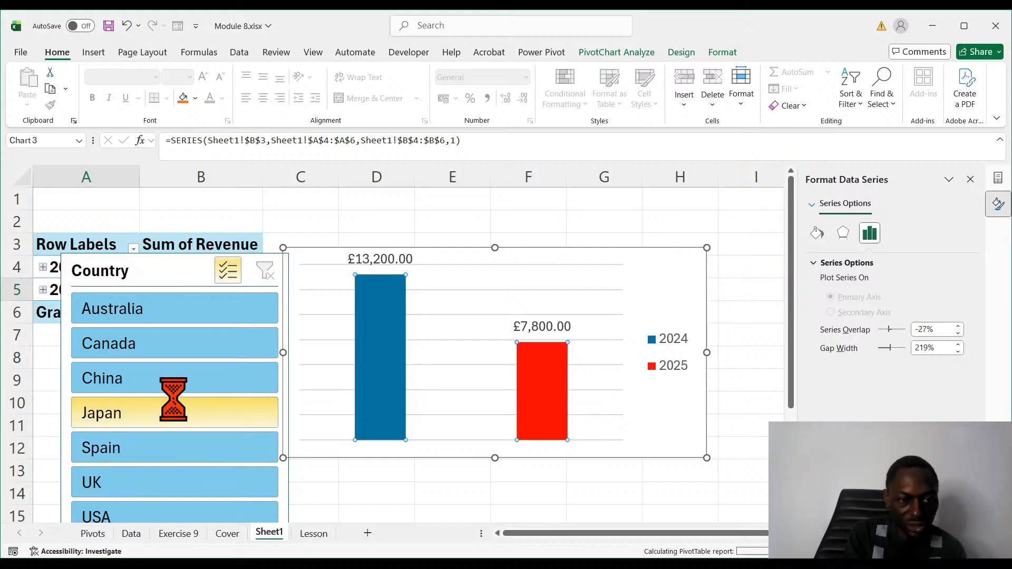
pyautogui.click(231, 278)
# - Filter the PivotChart by one country at a time in the Country slicer: Australia, Canada, Spain, Japan and finally China
pyautogui.click(217, 308)
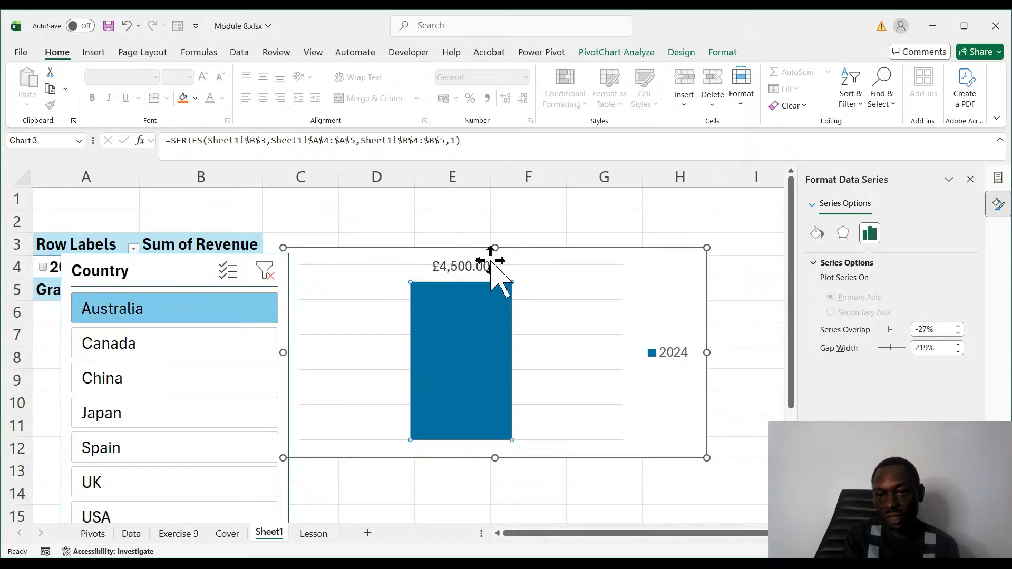
pyautogui.click(124, 349)
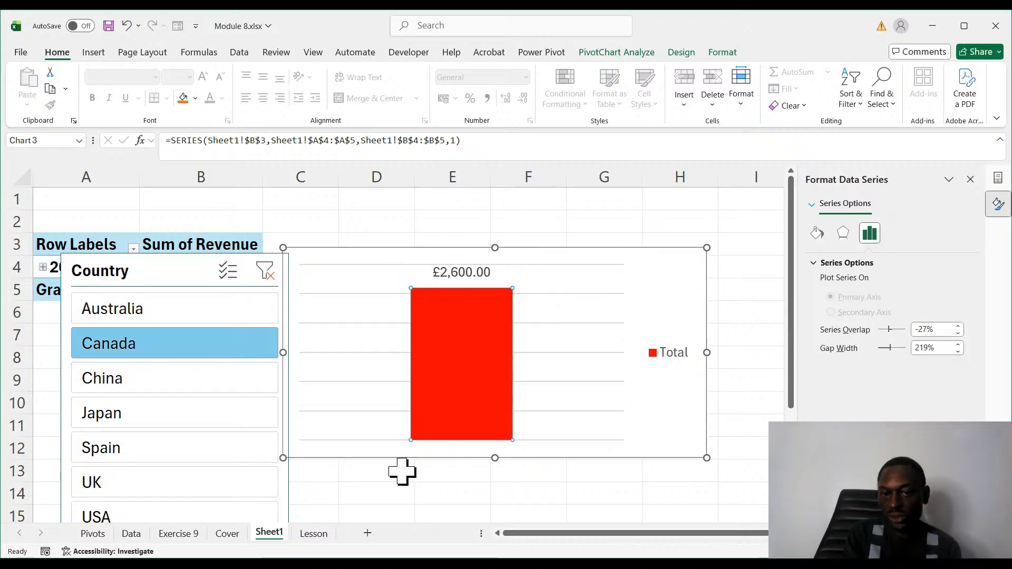
pyautogui.click(200, 456)
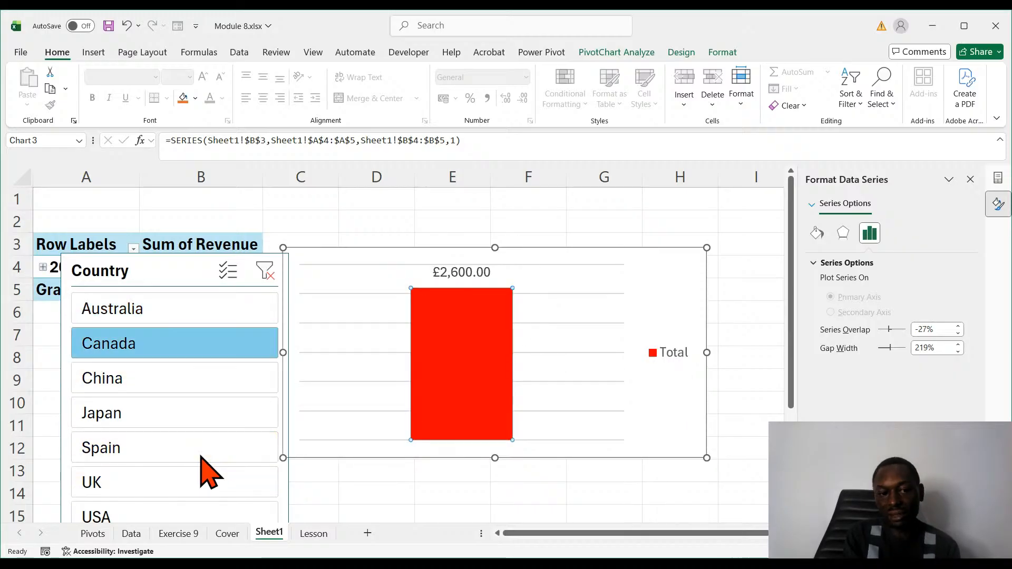
pyautogui.click(165, 419)
pyautogui.click(155, 385)
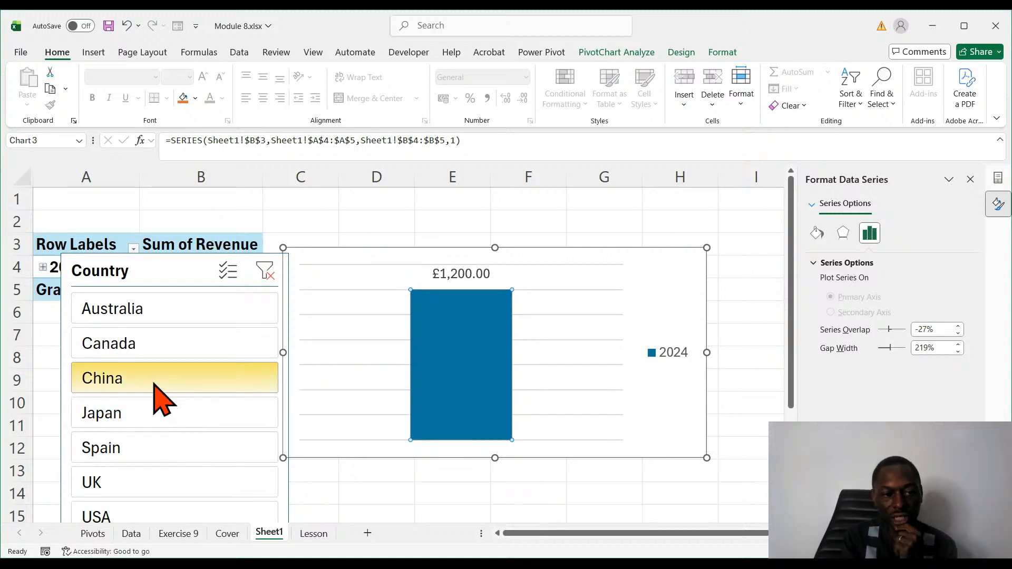
# - Multi-select Australia, Canada, China and Spain in the Country slicer, leaving Japan out, and move the slicer slightly up and right
pyautogui.click(232, 276)
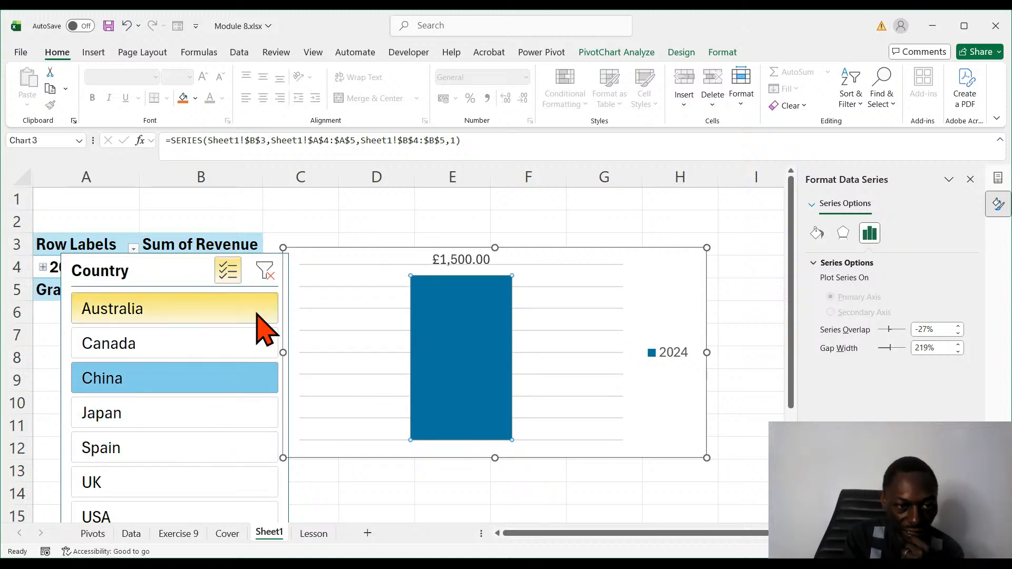
pyautogui.click(150, 410)
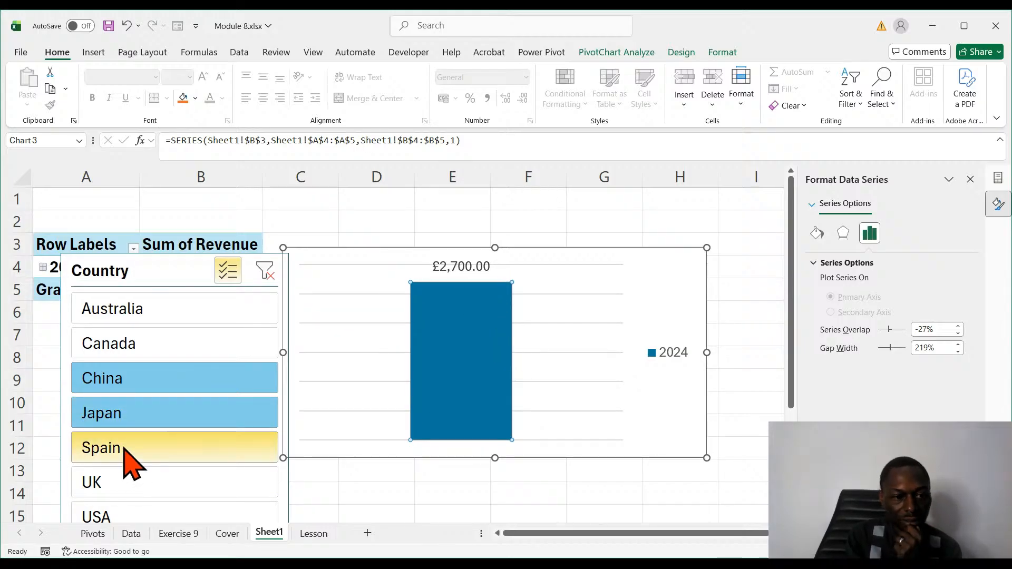
pyautogui.click(144, 447)
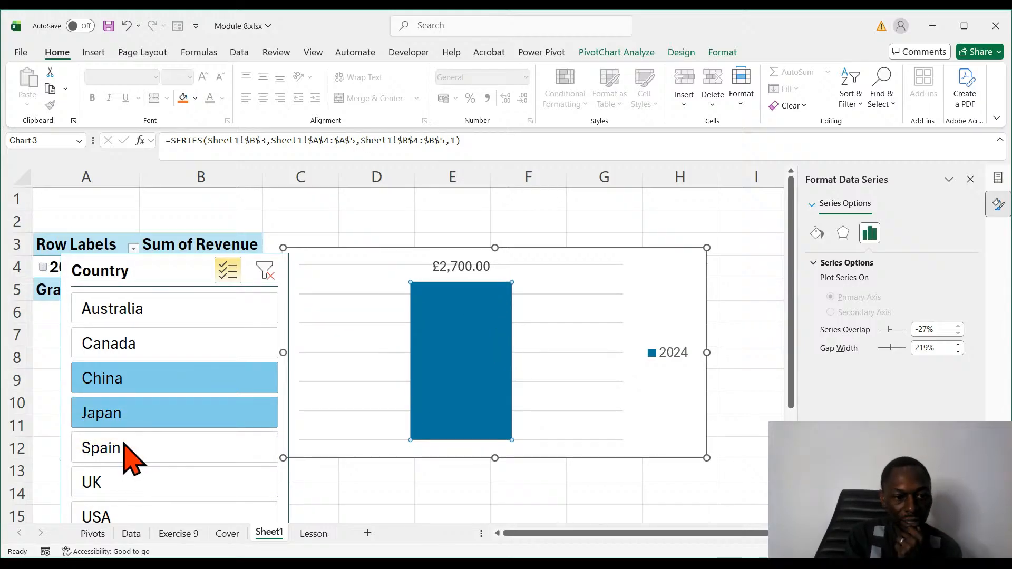
pyautogui.click(144, 419)
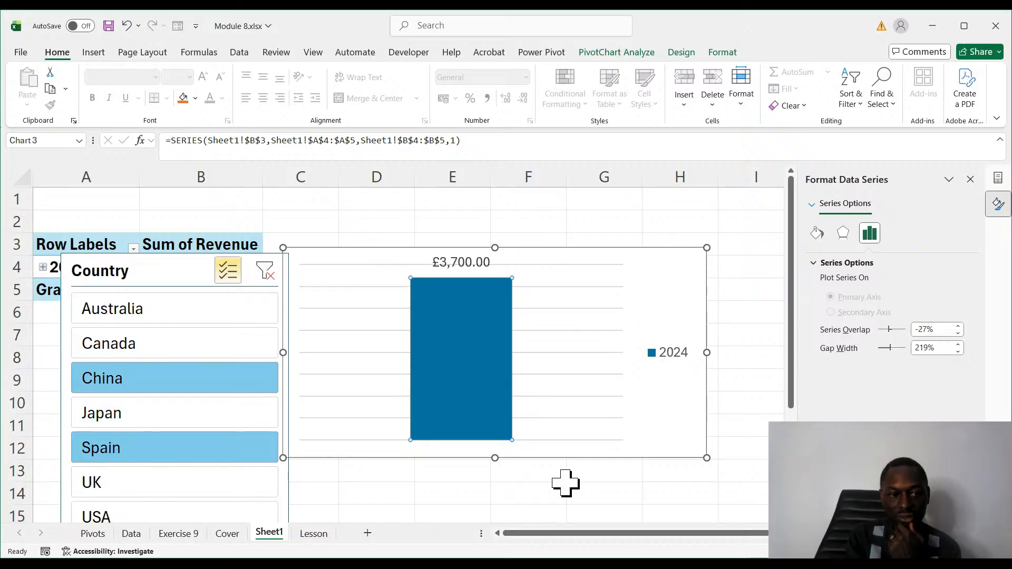
pyautogui.click(174, 316)
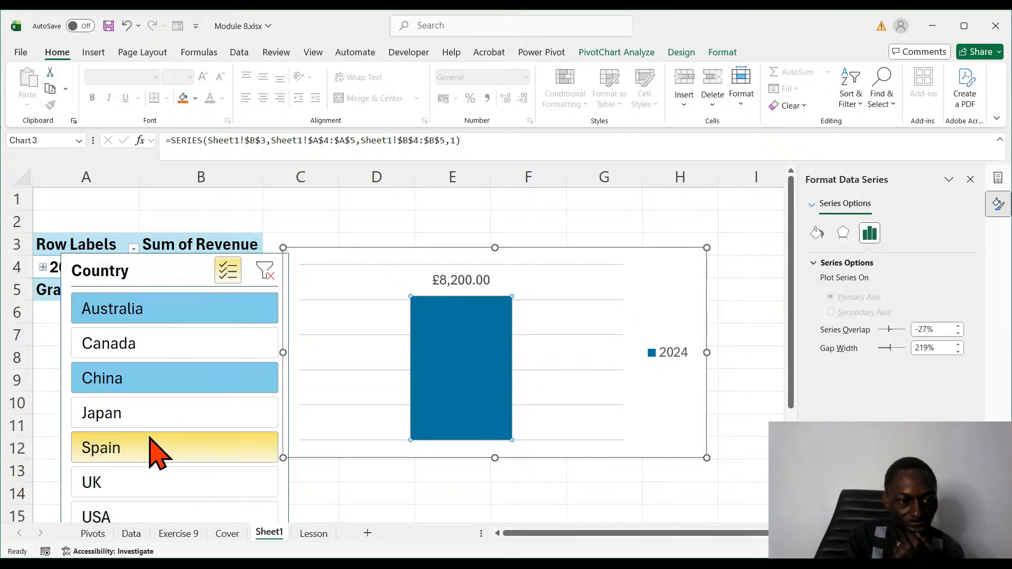
pyautogui.click(153, 351)
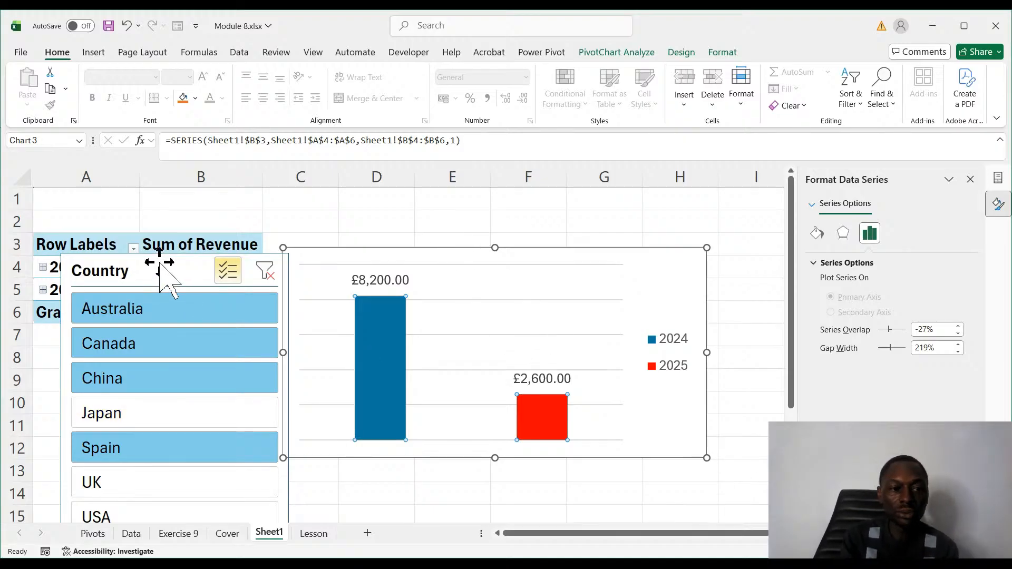
pyautogui.moveTo(280, 260); pyautogui.dragTo(173, 232)
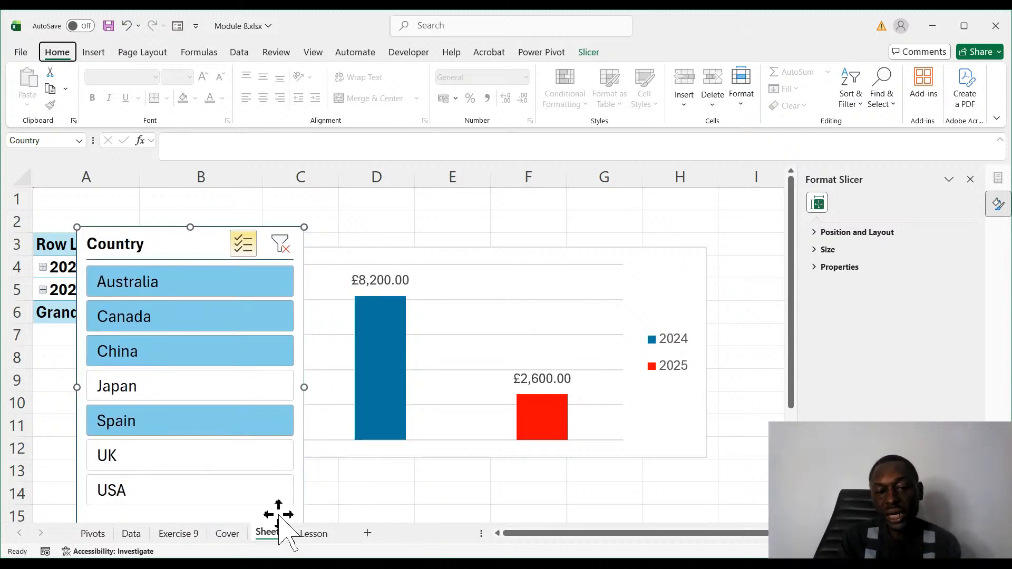
# - On the Lesson sheet, move the Region PivotChart off the Point Nos. slicer onto columns L to R, and select point 1
pyautogui.click(314, 533)
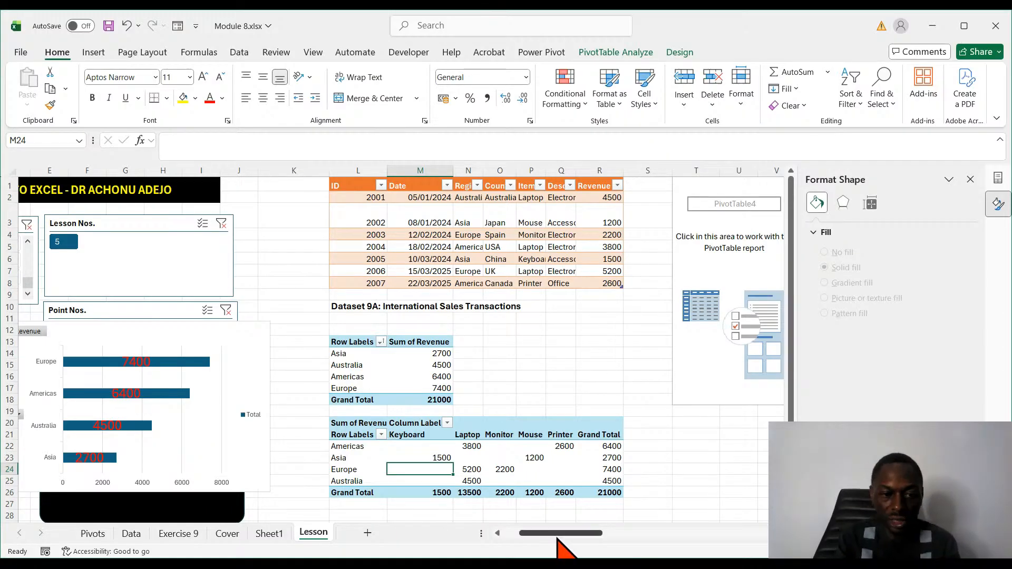
pyautogui.moveTo(558, 536); pyautogui.dragTo(461, 545)
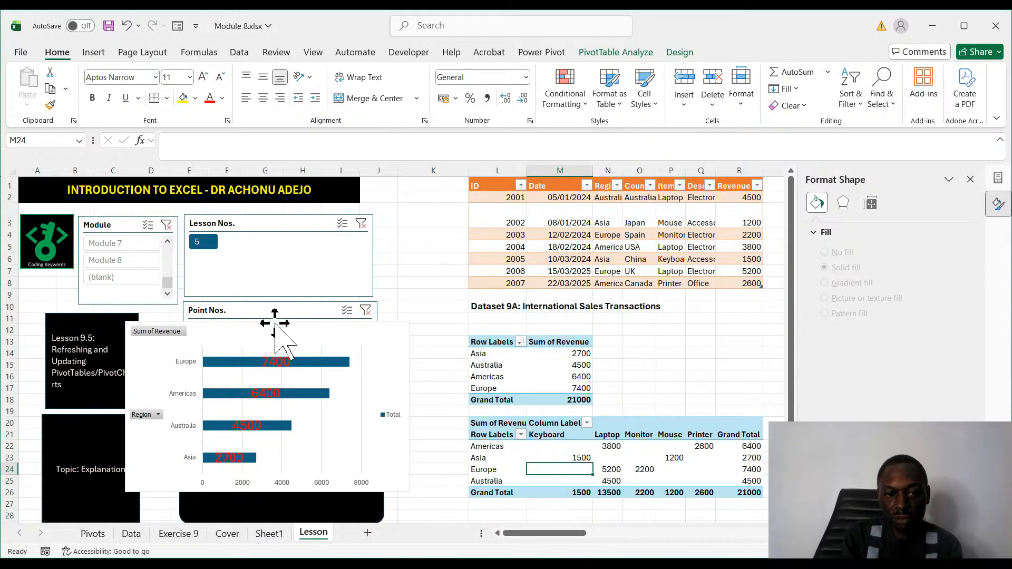
pyautogui.moveTo(275, 324); pyautogui.dragTo(622, 251)
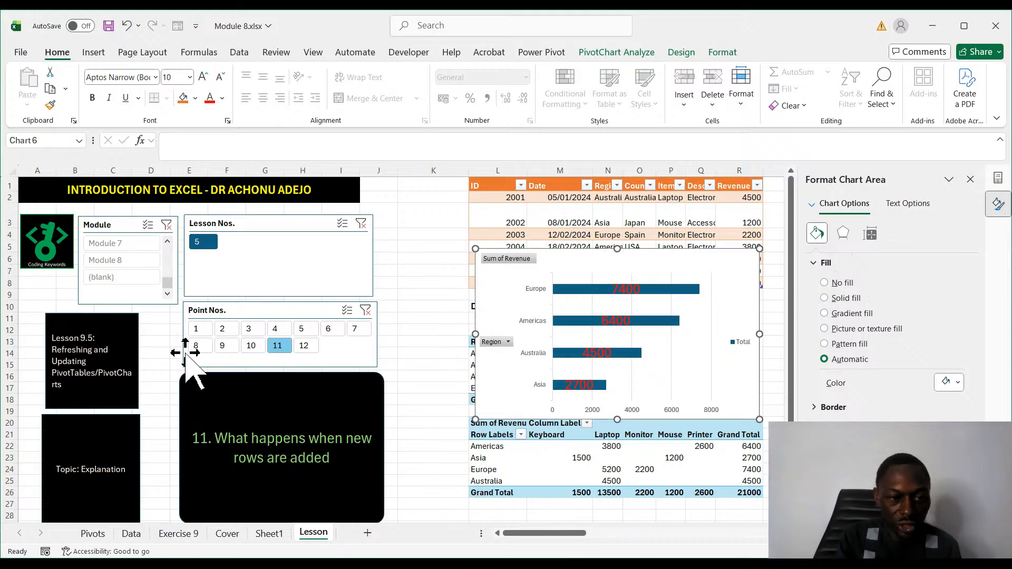
pyautogui.click(196, 330)
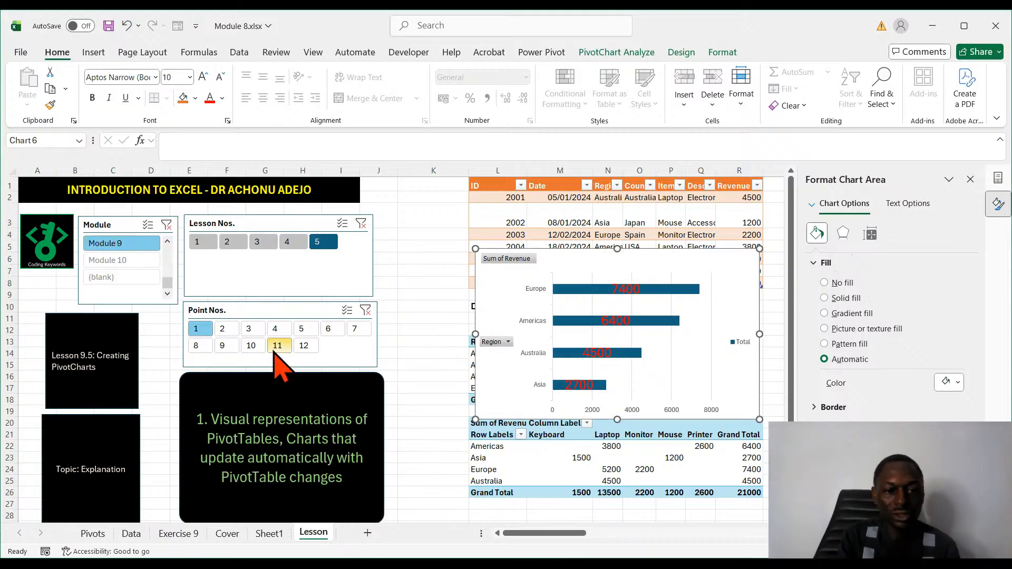